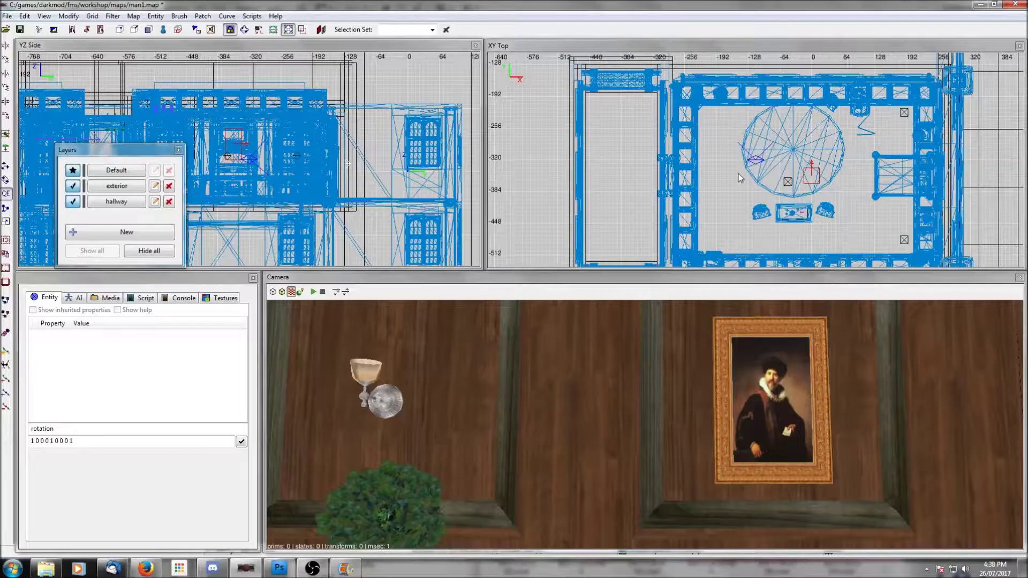
# Start creating an entity beside the round rug and collapse the expanded Func, Info, Keys and Movers class groups
pyautogui.rightClick(738, 173)
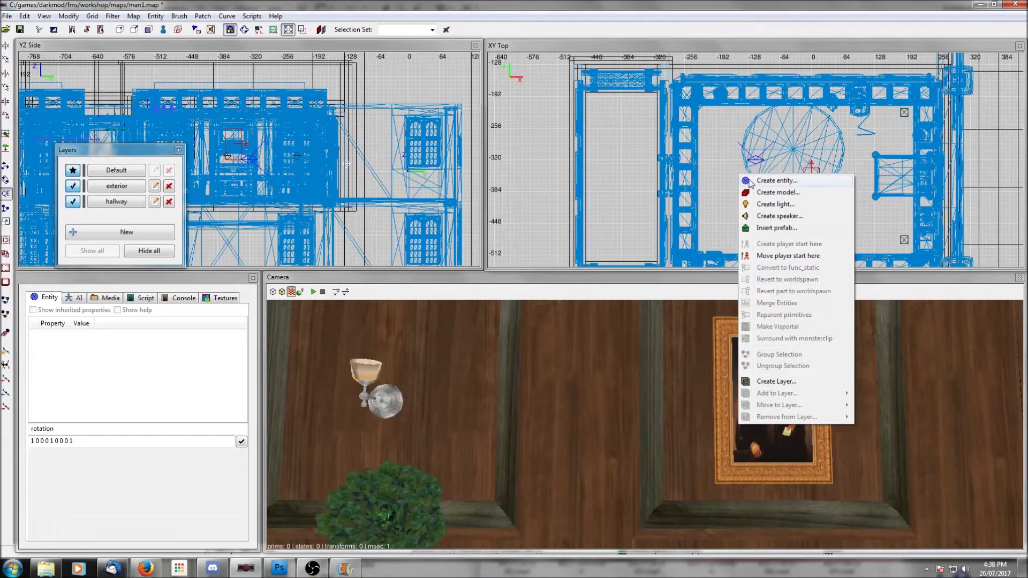
pyautogui.click(756, 182)
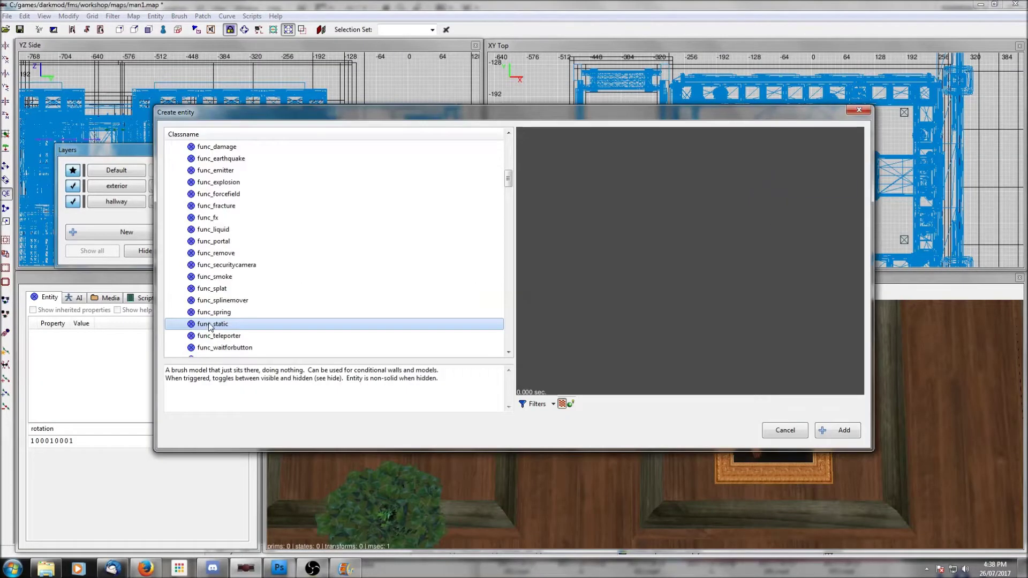
pyautogui.scroll(5, 216, 323)
pyautogui.click(176, 171)
pyautogui.scroll(3, 202, 248)
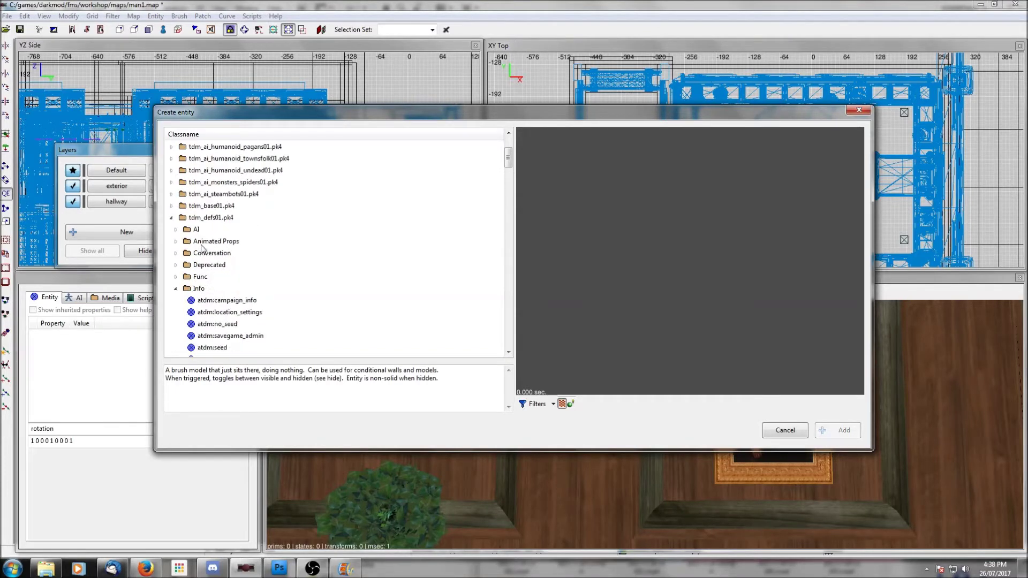
pyautogui.click(175, 289)
pyautogui.click(175, 324)
pyautogui.scroll(-2, 179, 284)
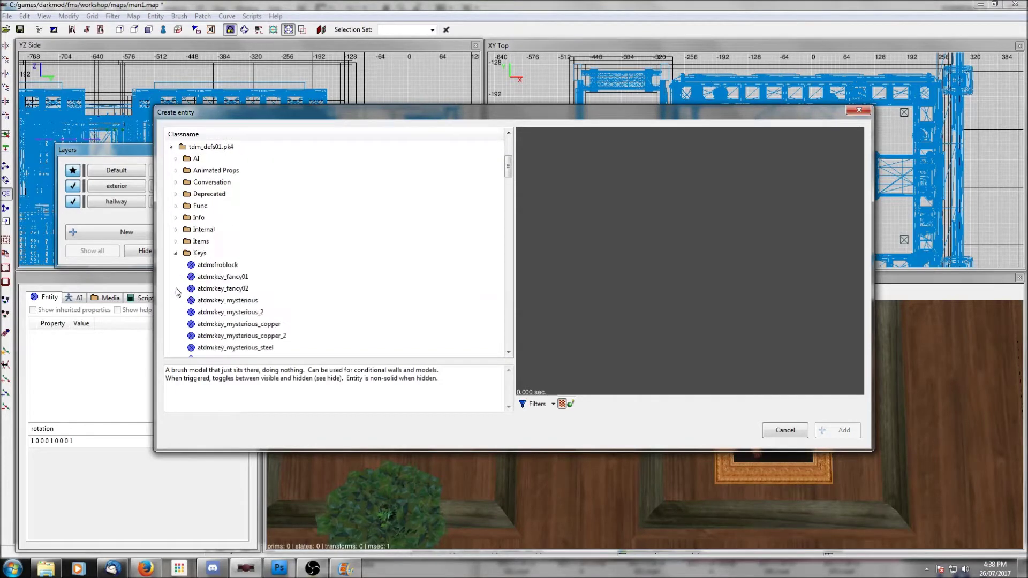
pyautogui.click(176, 253)
pyautogui.scroll(-1, 176, 257)
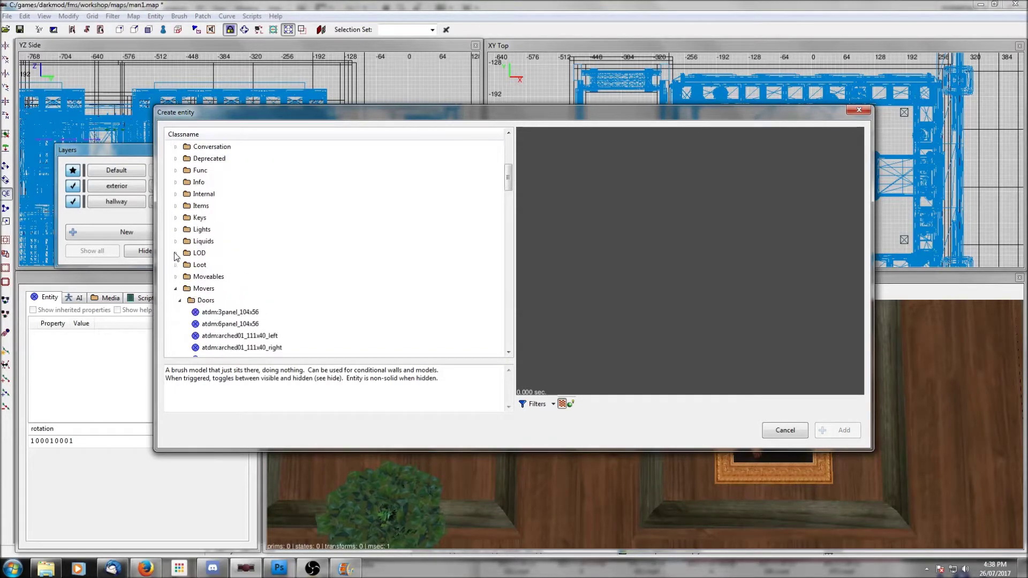
pyautogui.click(175, 289)
pyautogui.scroll(-2, 176, 293)
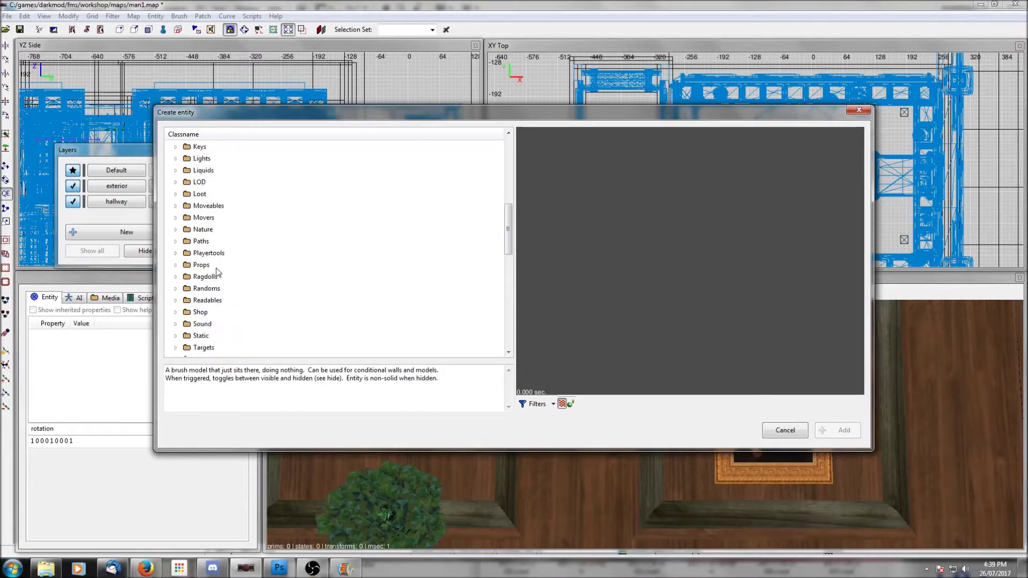
# Expand the Moveables entity category to reach its subcategories
pyautogui.click(199, 207)
pyautogui.click(176, 207)
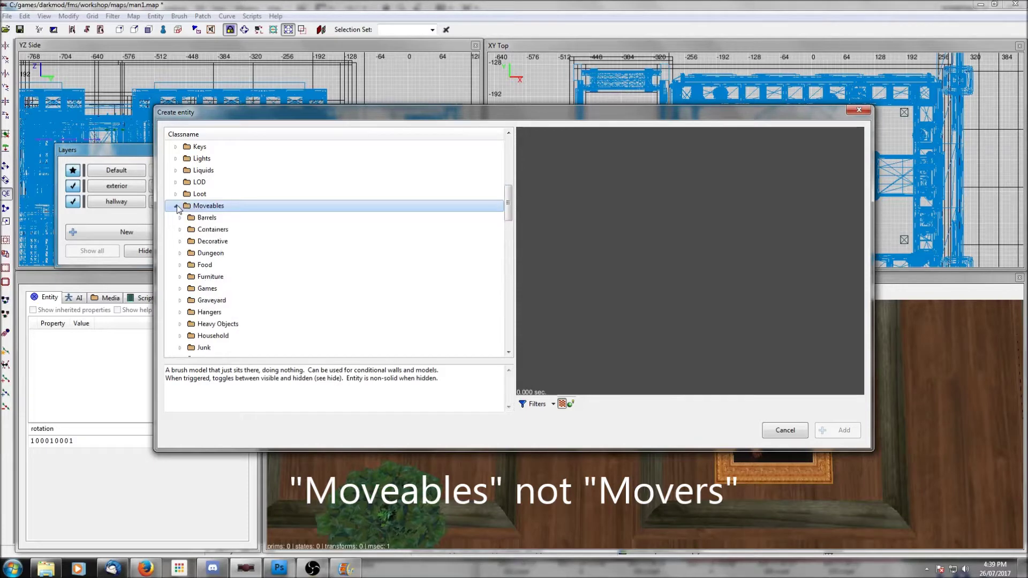
pyautogui.scroll(-1, 192, 196)
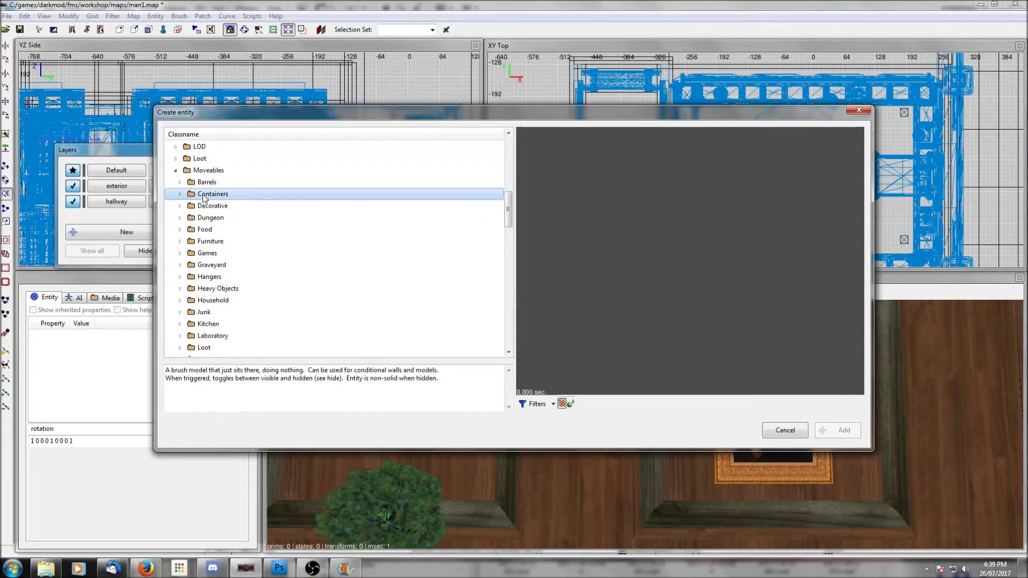
pyautogui.scroll(-2, 240, 238)
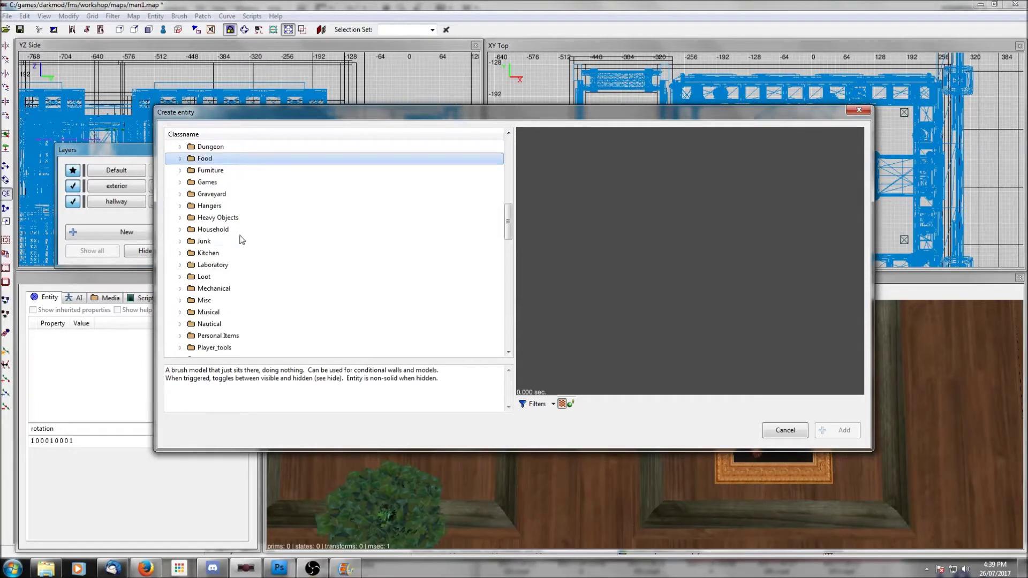
# Preview several moveable chairs in the Furniture subcategory, rotating the beige armchair model
pyautogui.click(180, 170)
pyautogui.click(235, 182)
pyautogui.click(236, 218)
pyautogui.click(248, 254)
pyautogui.click(257, 182)
pyautogui.moveTo(584, 241); pyautogui.dragTo(681, 249)
pyautogui.scroll(-1, 293, 249)
pyautogui.scroll(-2, 294, 249)
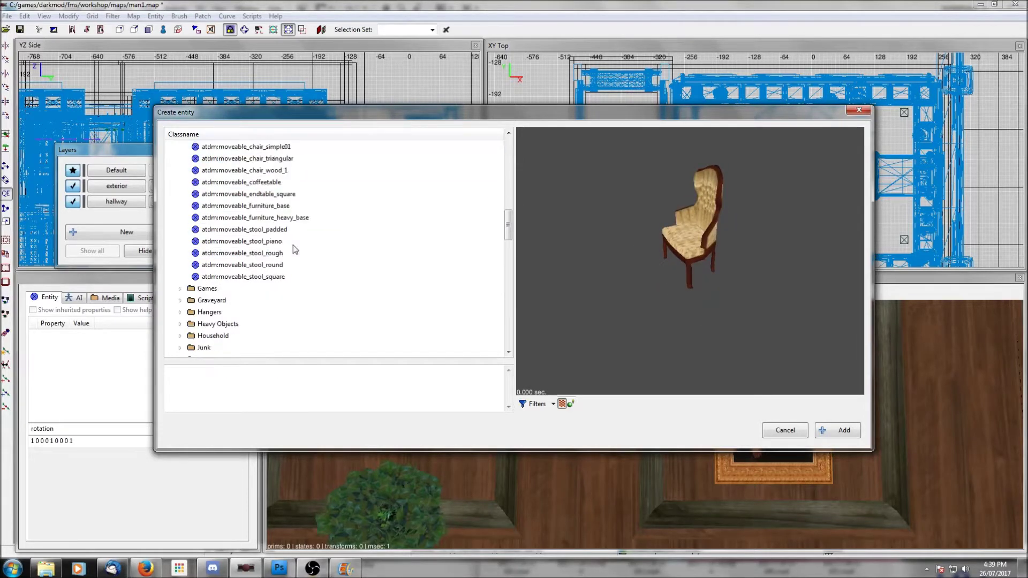
# Browse the Musical and Personal Items subcategories and preview the moveable hairbrush and hand brush entities
pyautogui.click(200, 264)
pyautogui.scroll(-4, 206, 273)
pyautogui.click(210, 288)
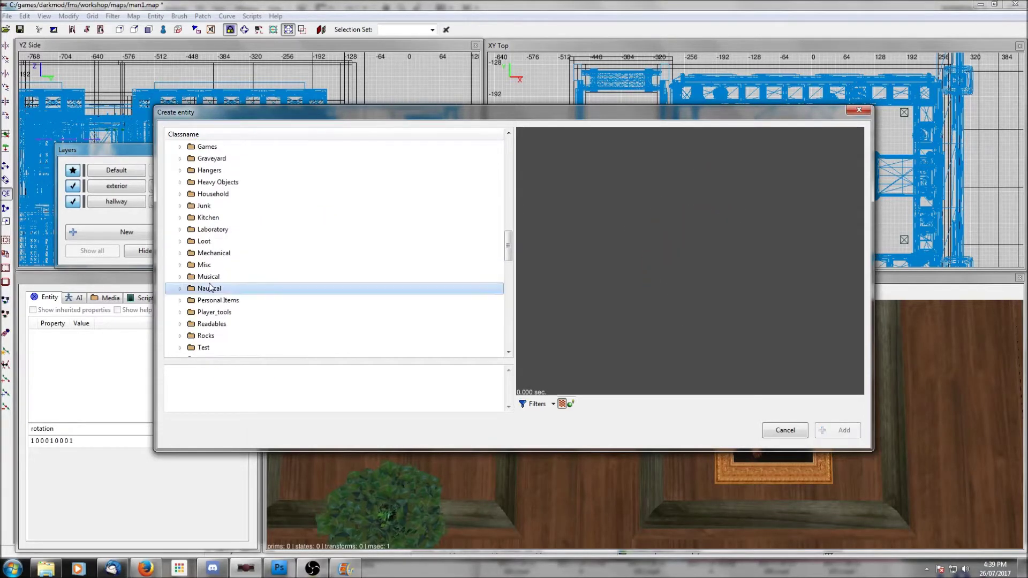
pyautogui.click(181, 277)
pyautogui.click(217, 289)
pyautogui.scroll(-2, 217, 294)
pyautogui.click(180, 265)
pyautogui.click(229, 288)
pyautogui.click(232, 281)
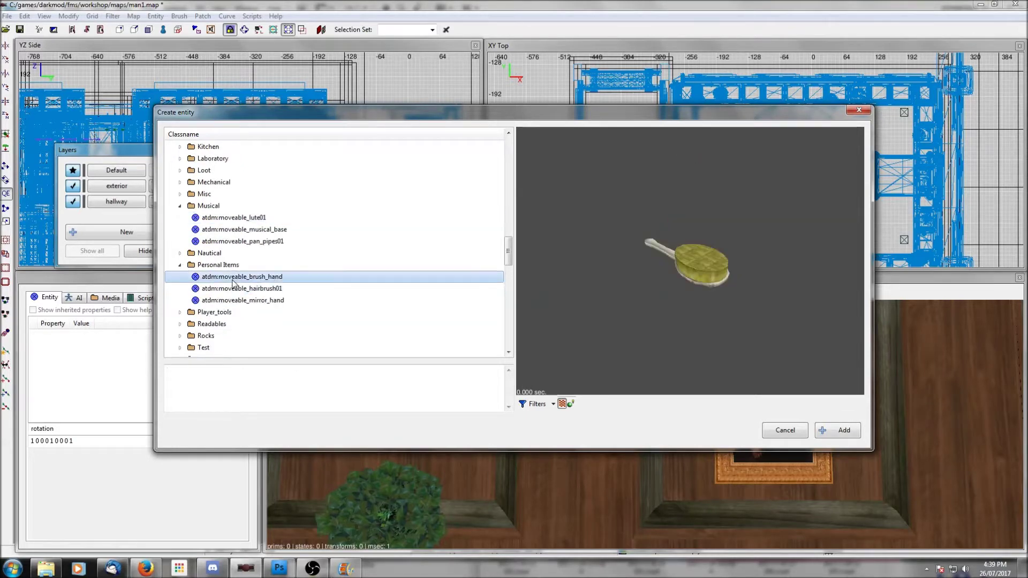
# Return to the moveable furniture and add the atdm:moveable_chair_arm_1_green entity to the room
pyautogui.scroll(8, 232, 280)
pyautogui.click(232, 280)
pyautogui.click(234, 231)
pyautogui.click(234, 209)
pyautogui.scroll(2, 233, 208)
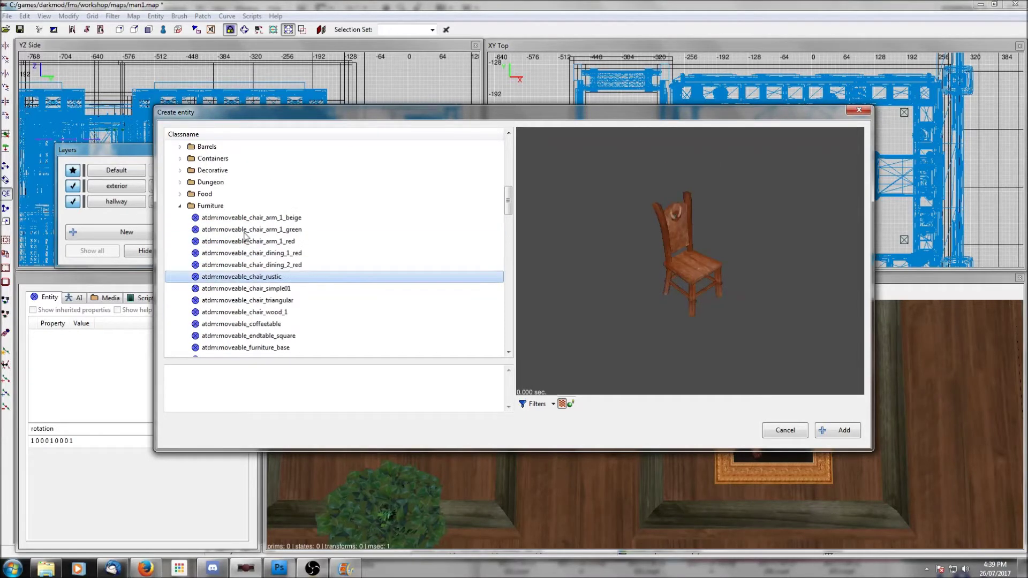
pyautogui.click(246, 230)
pyautogui.click(830, 431)
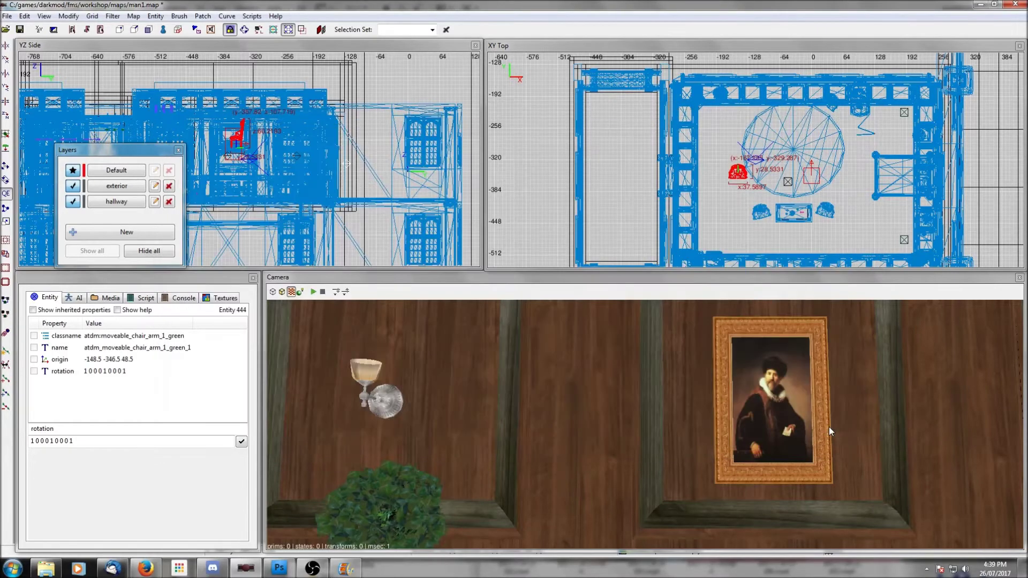
# Close the Layers window and bring the new armchair into the camera view
pyautogui.click(179, 150)
pyautogui.rightClick(645, 423)
pyautogui.rightClick(686, 411)
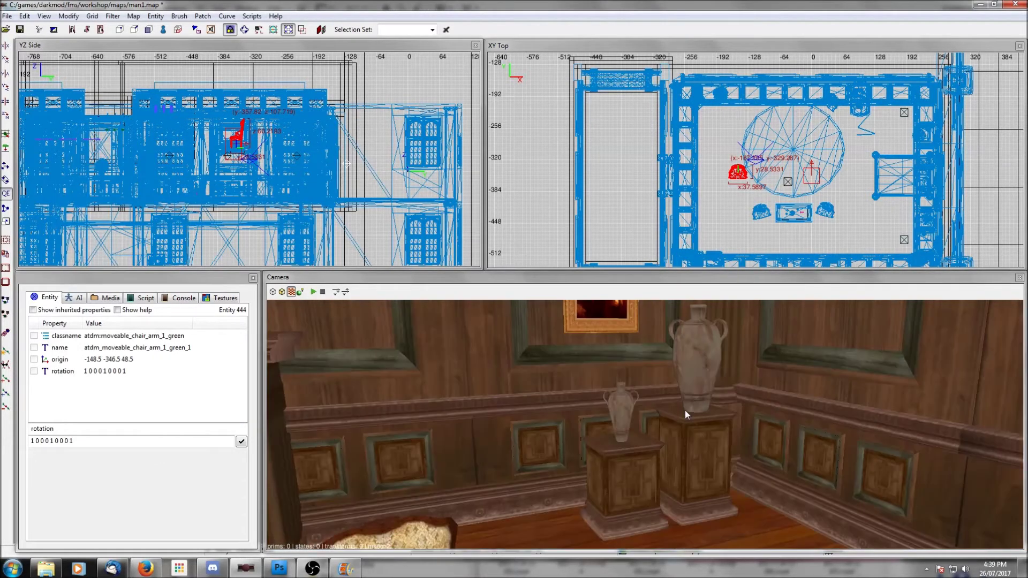
pyautogui.scroll(-4, 686, 410)
pyautogui.scroll(2, 686, 411)
pyautogui.scroll(2, 686, 410)
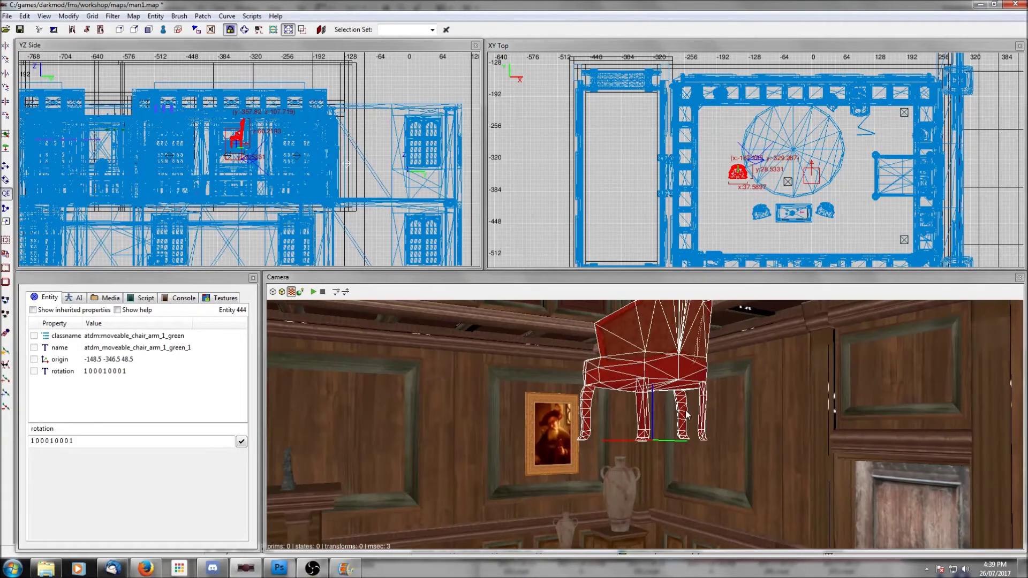
# Lower the green armchair about 38 units toward the floor and save the map
pyautogui.moveTo(231, 145); pyautogui.dragTo(232, 164)
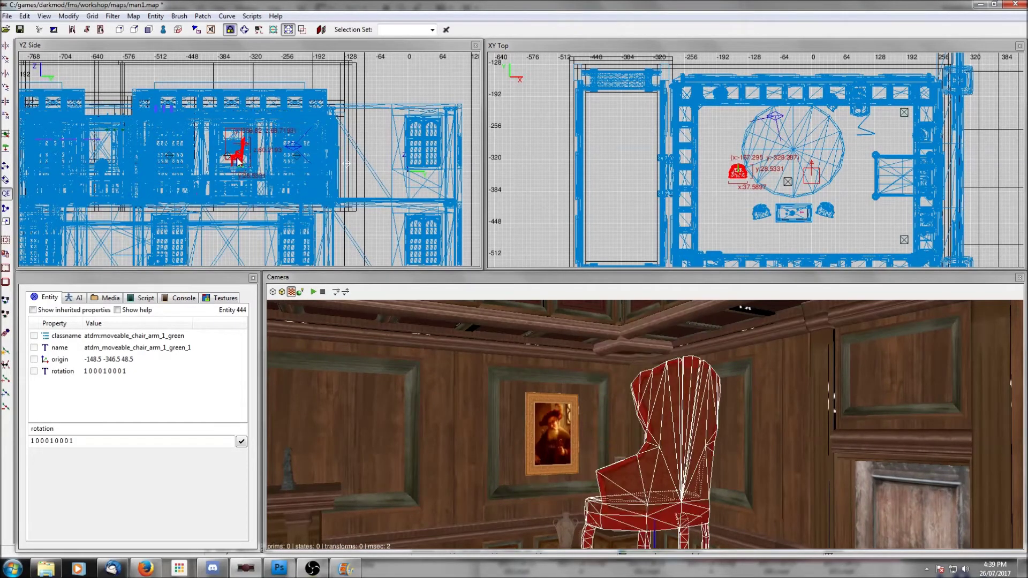
pyautogui.rightClick(723, 373)
pyautogui.rightClick(722, 373)
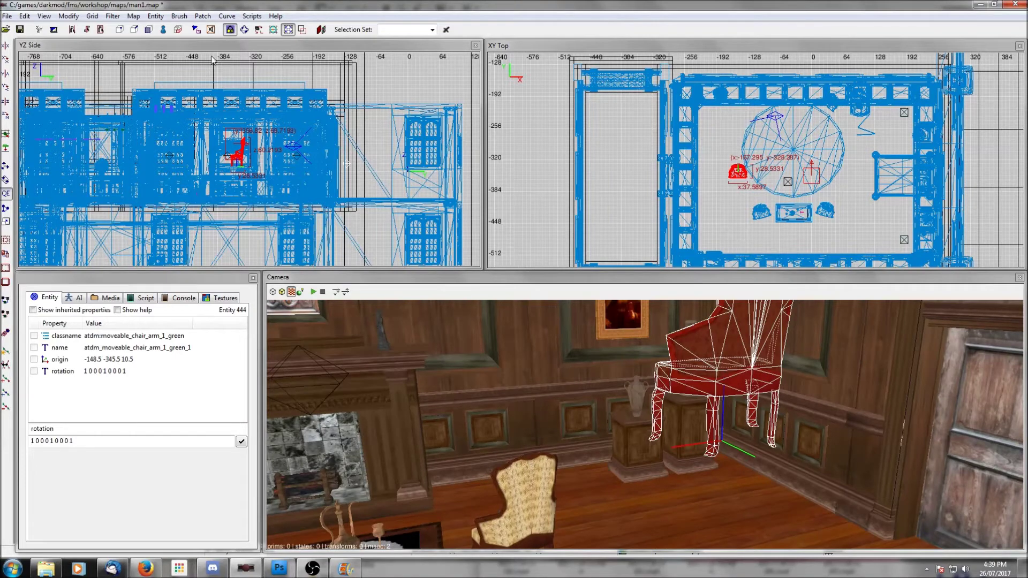
pyautogui.click(22, 30)
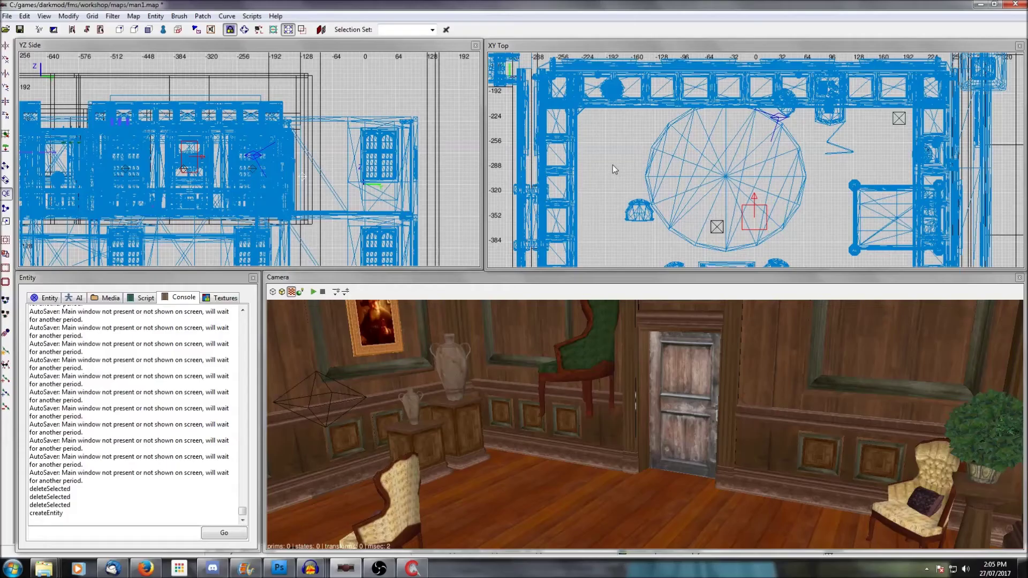
# Start creating another entity in the open floor area near the round rug and expand the Playertools category
pyautogui.rightClick(613, 167)
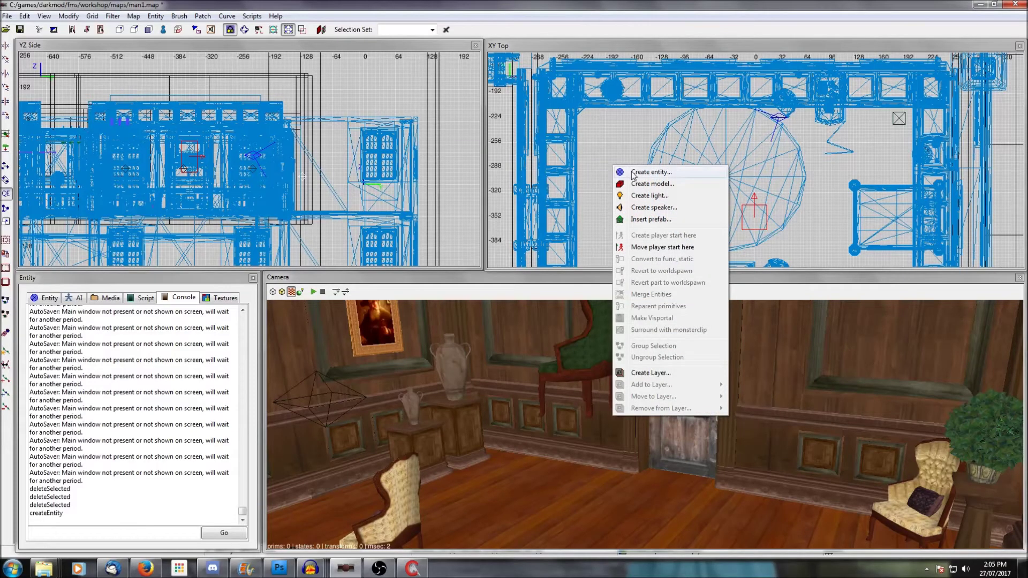
pyautogui.click(633, 174)
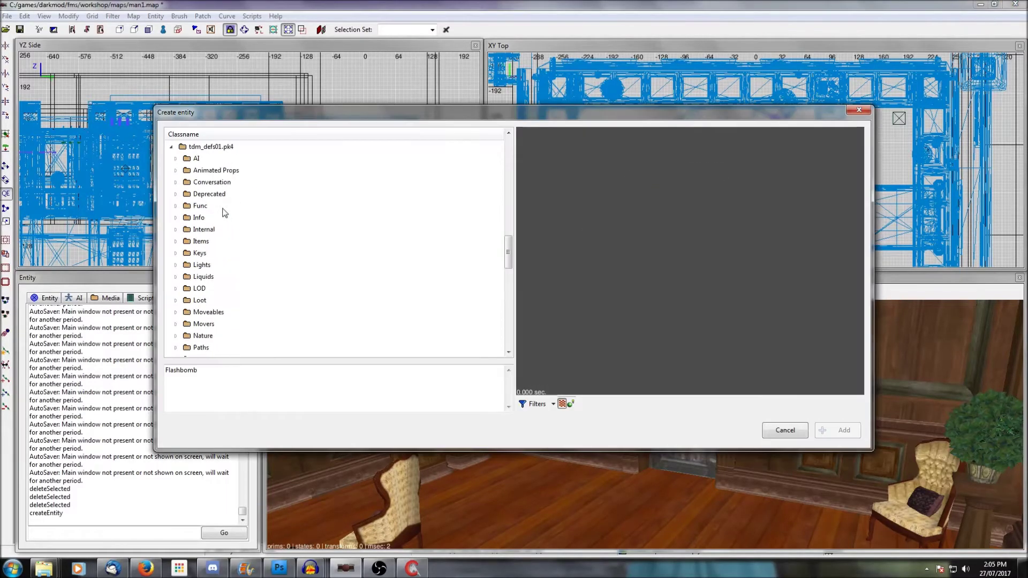
pyautogui.scroll(-1, 181, 240)
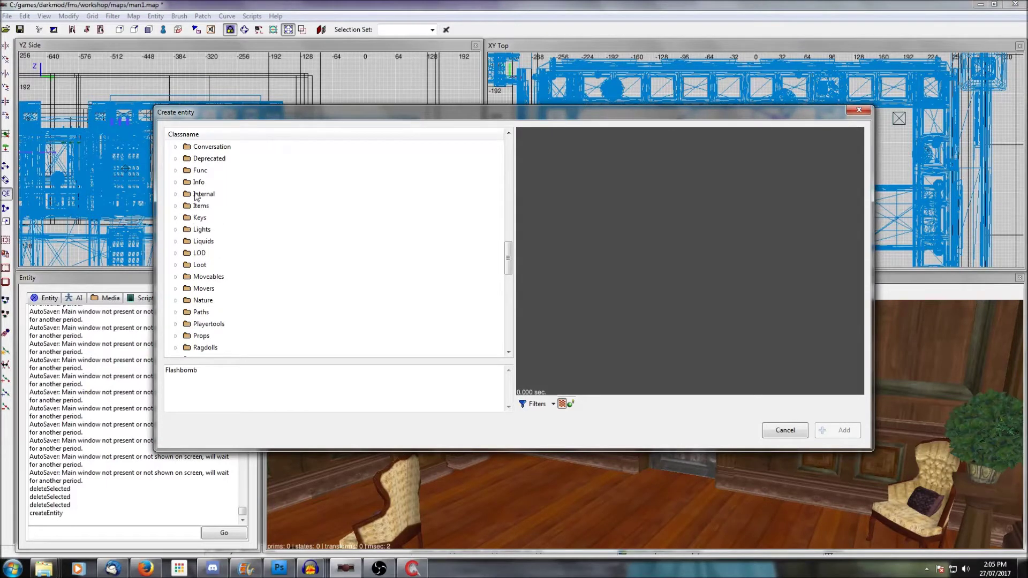
pyautogui.scroll(-2, 181, 270)
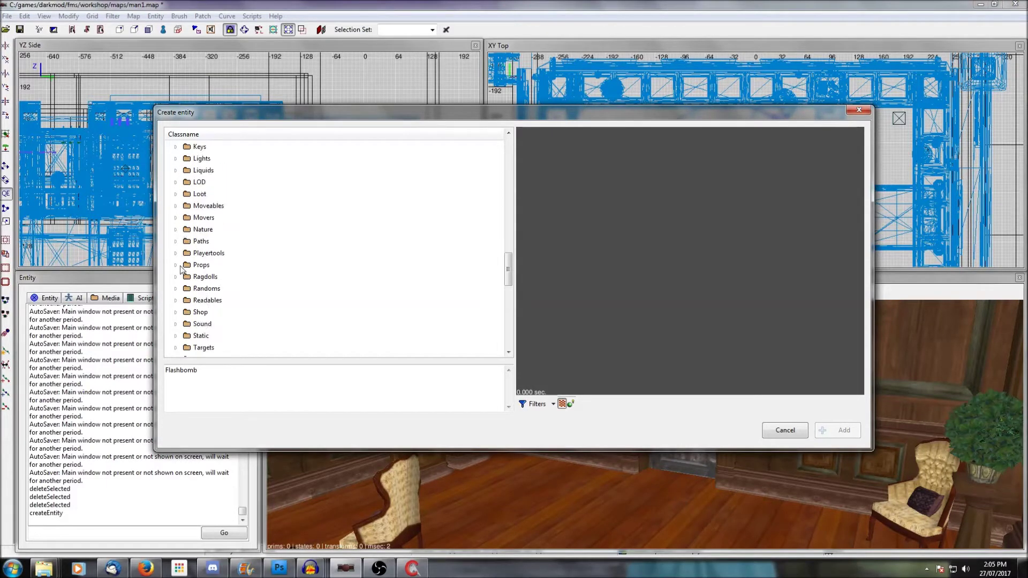
pyautogui.click(176, 253)
pyautogui.scroll(-3, 256, 187)
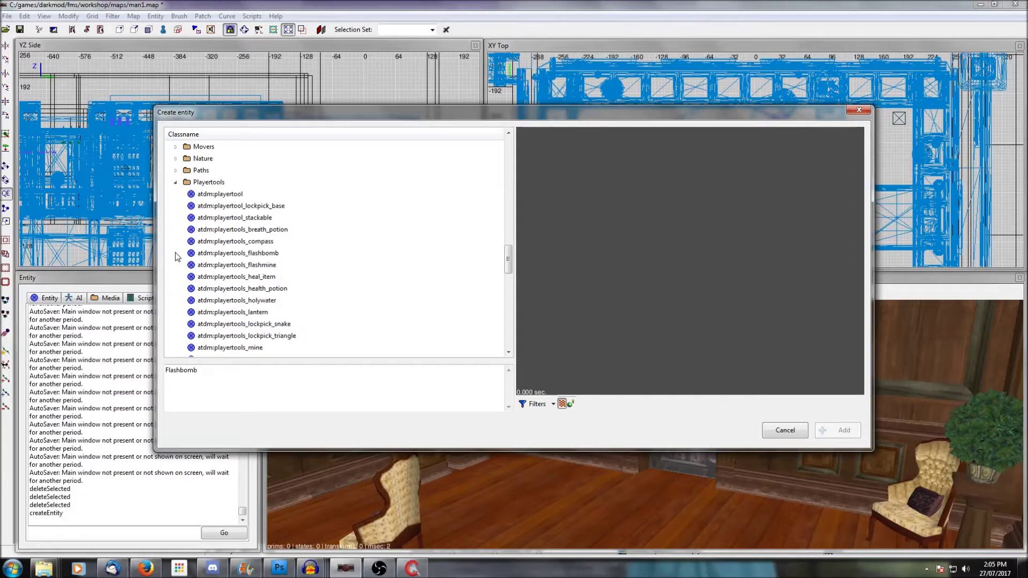
# Preview the stackable base, breath potion, compass, flashbomb, flashmine, health potion and holy water player tools
pyautogui.click(256, 183)
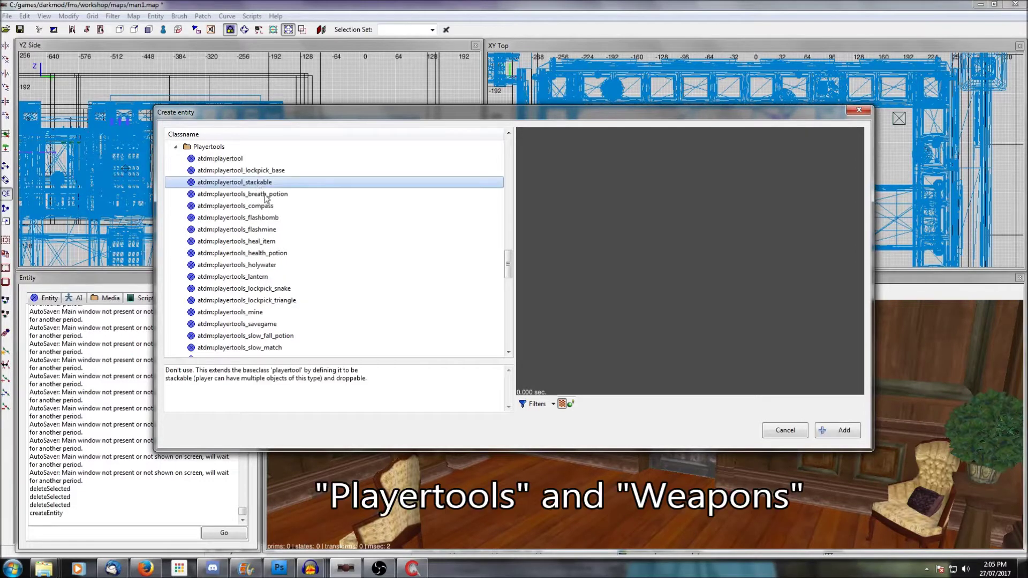
pyautogui.click(265, 196)
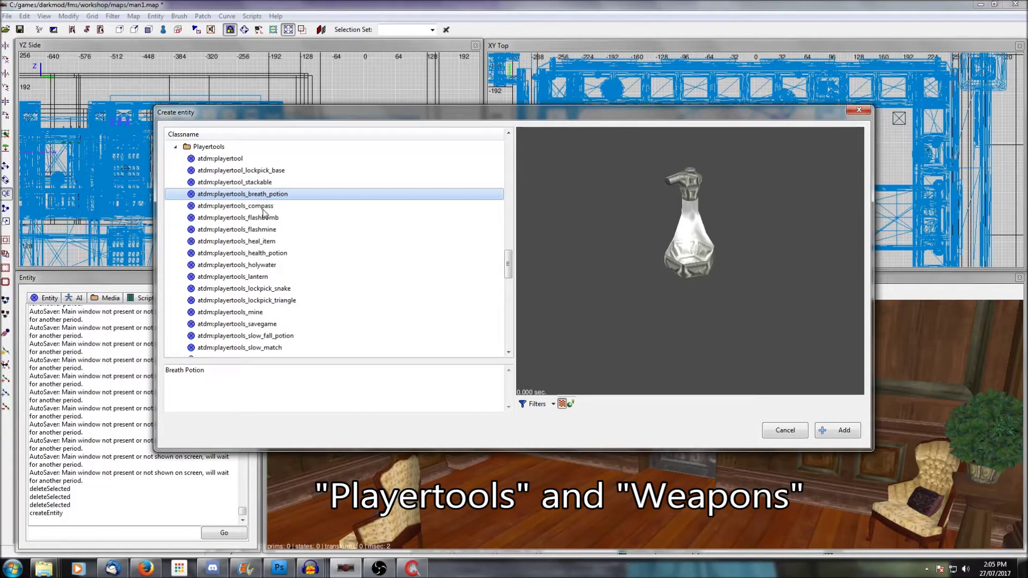
pyautogui.click(263, 208)
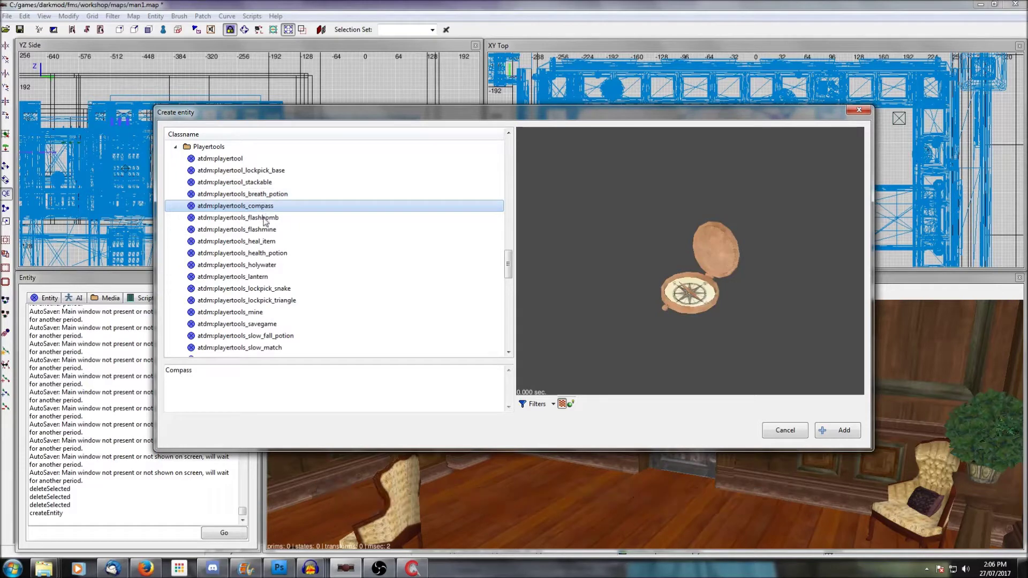
pyautogui.click(264, 219)
pyautogui.click(264, 231)
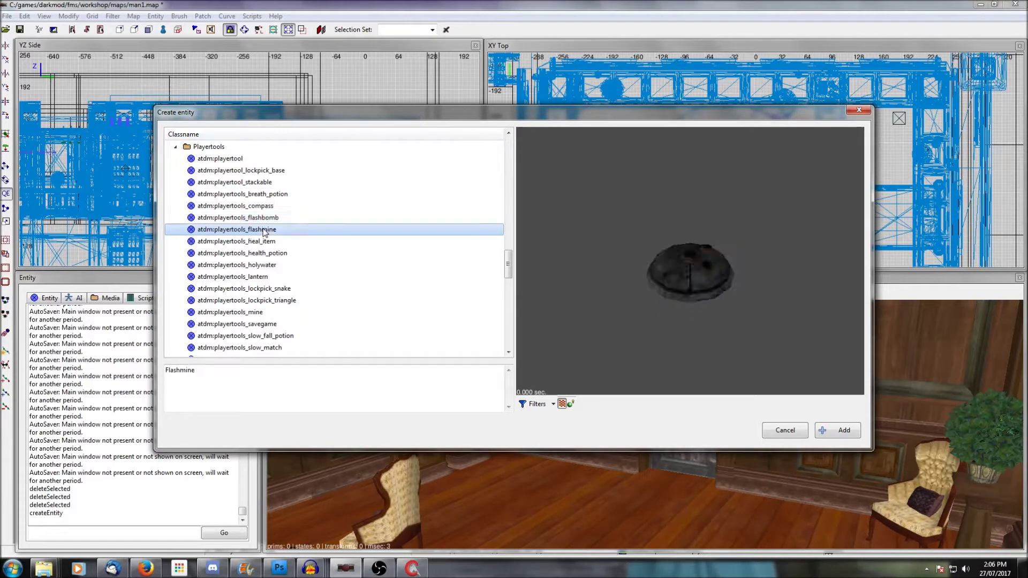
pyautogui.click(263, 254)
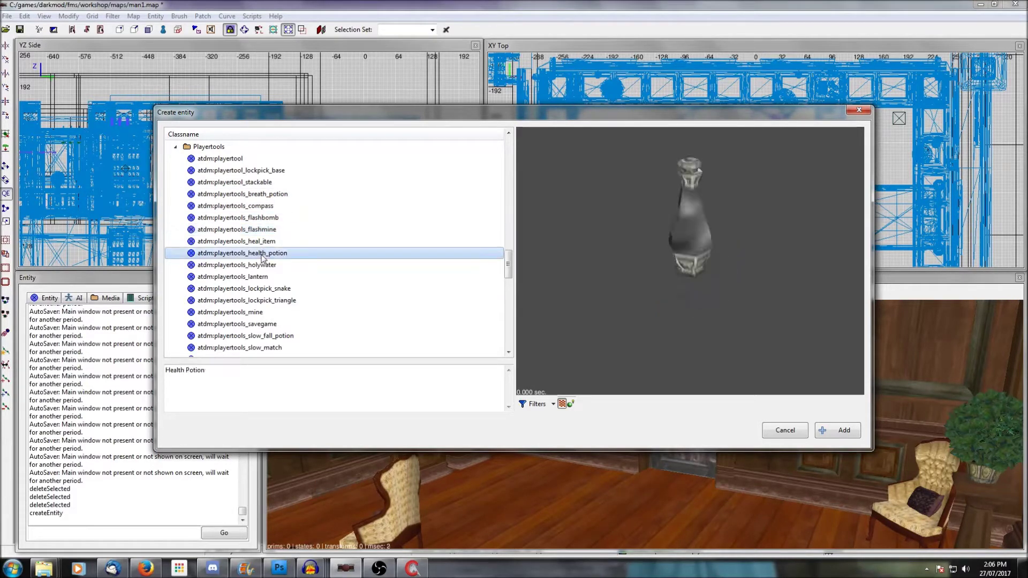
pyautogui.click(266, 266)
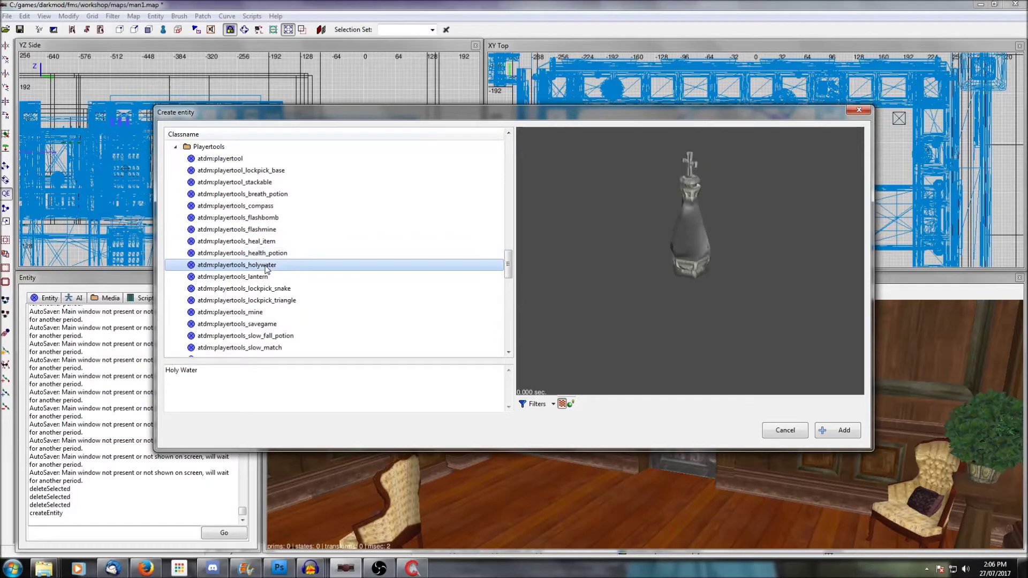
# Preview the lantern, snake and triangle lockpicks, savegame, mine, slow-fall potion and speed potion player tools
pyautogui.click(261, 278)
pyautogui.click(262, 290)
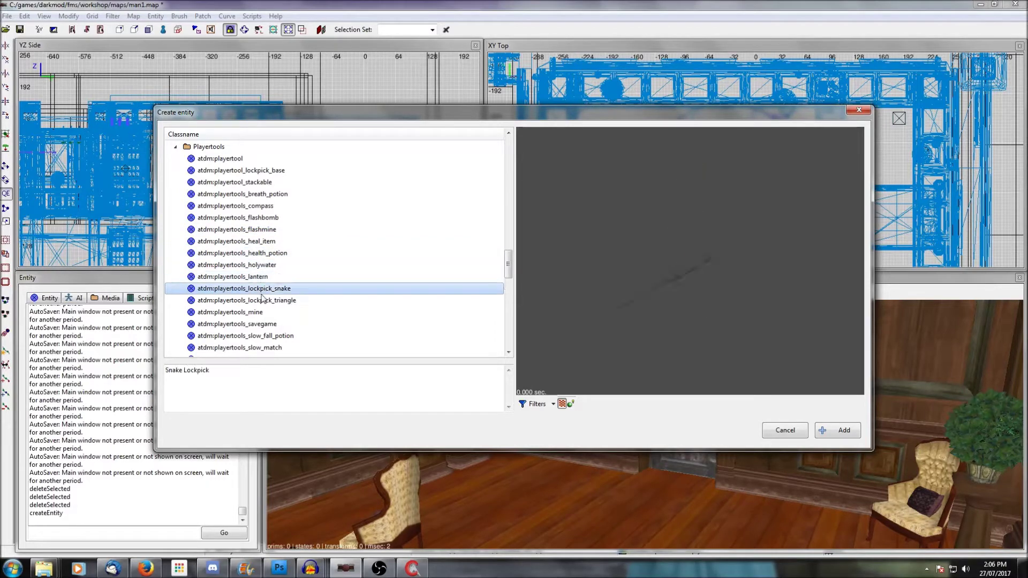
pyautogui.click(263, 302)
pyautogui.scroll(-1, 265, 287)
pyautogui.click(254, 288)
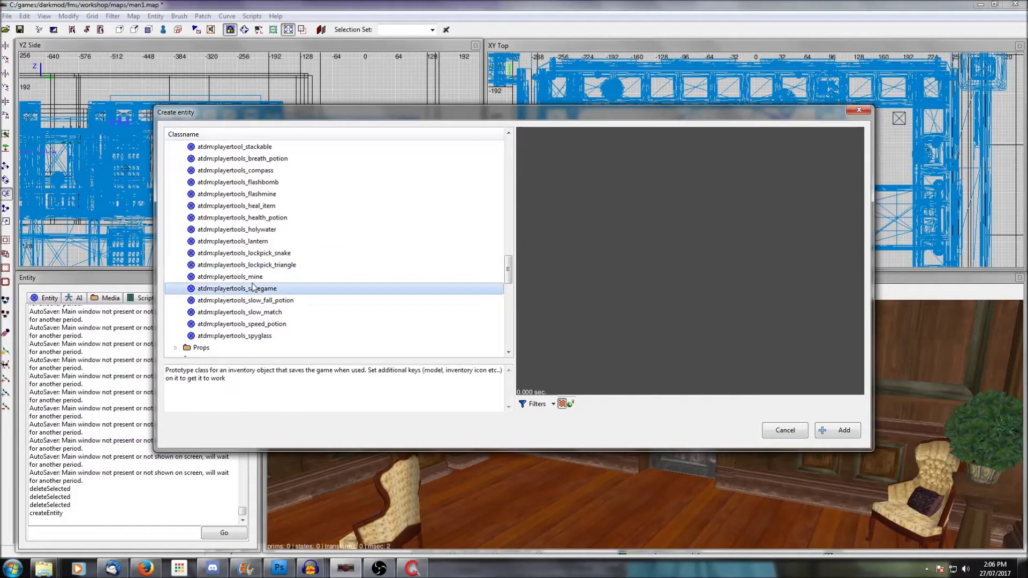
pyautogui.click(253, 280)
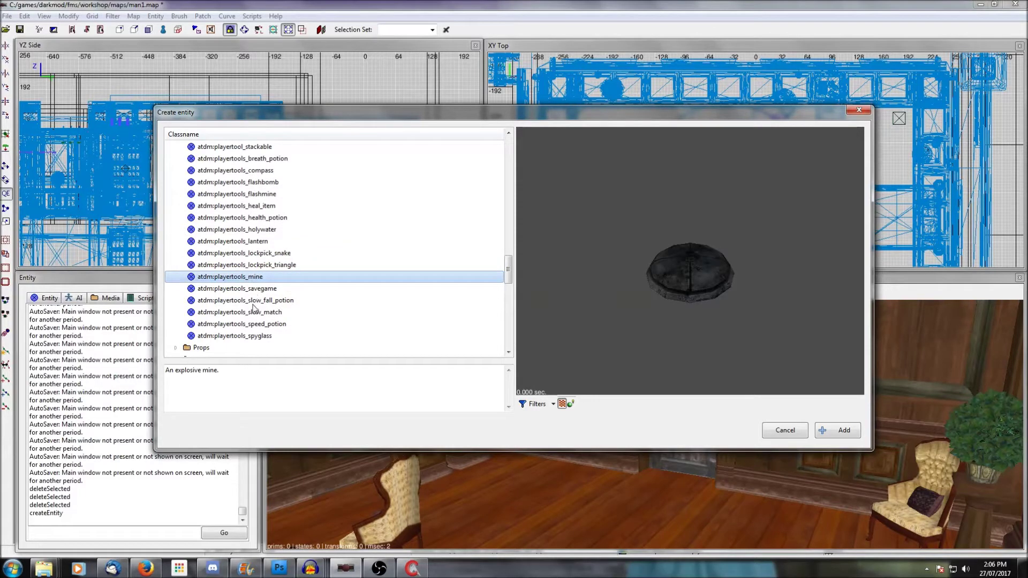
pyautogui.click(253, 304)
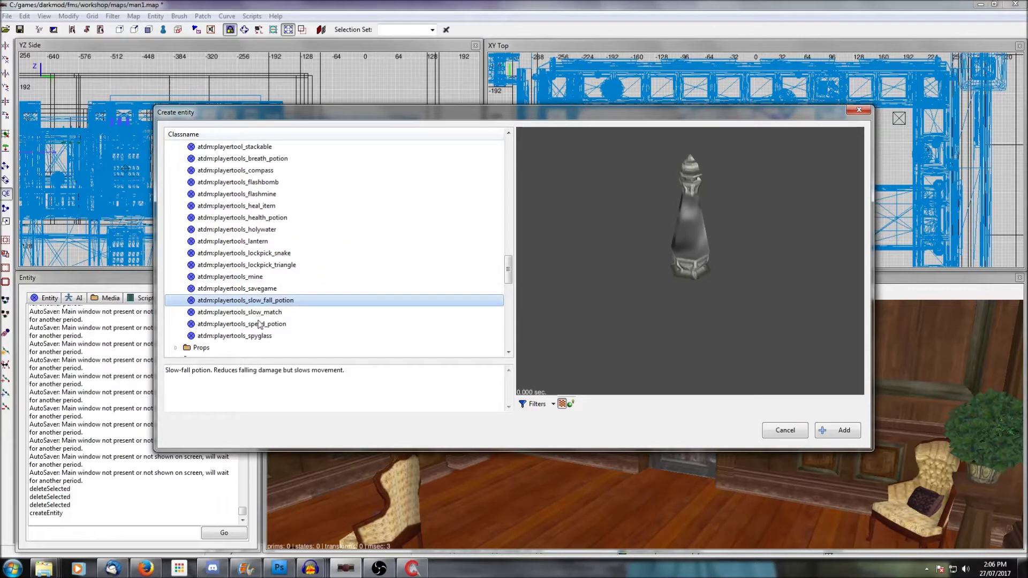
pyautogui.click(235, 324)
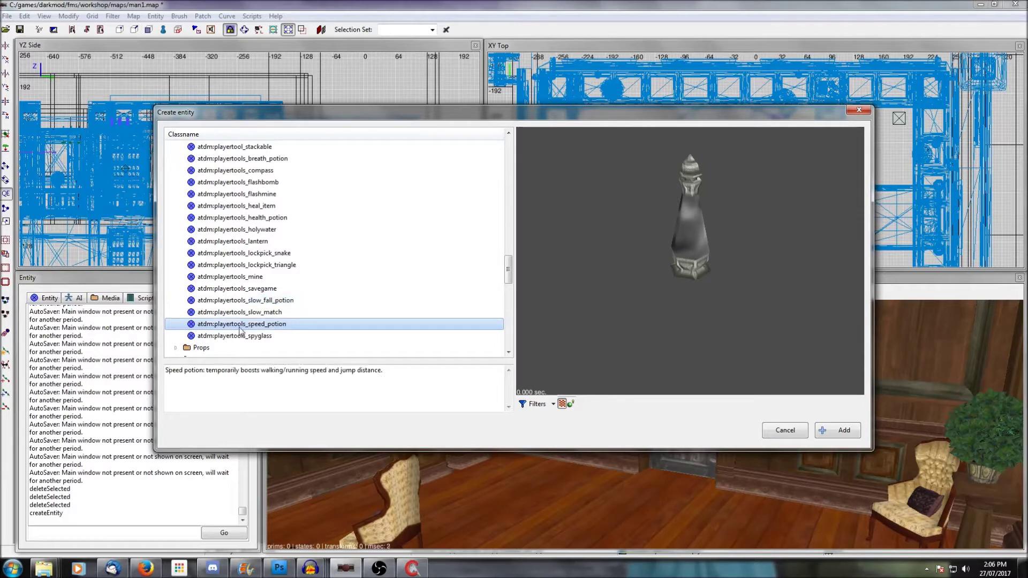
# Preview the spyglass and slow match player tools, and add atdm:playertools_mine to the floor area near the round rug
pyautogui.click(255, 338)
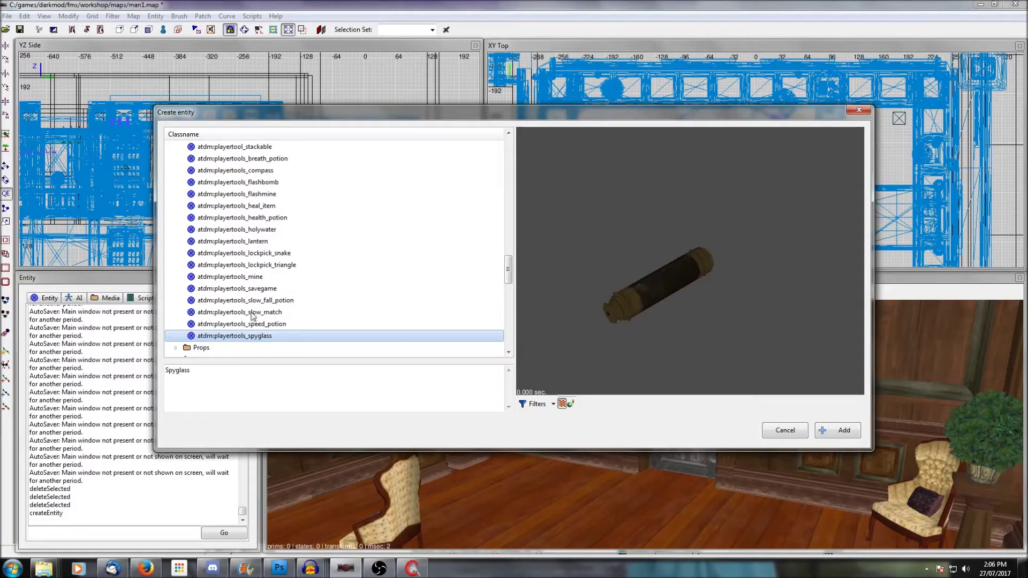
pyautogui.click(254, 313)
pyautogui.click(256, 278)
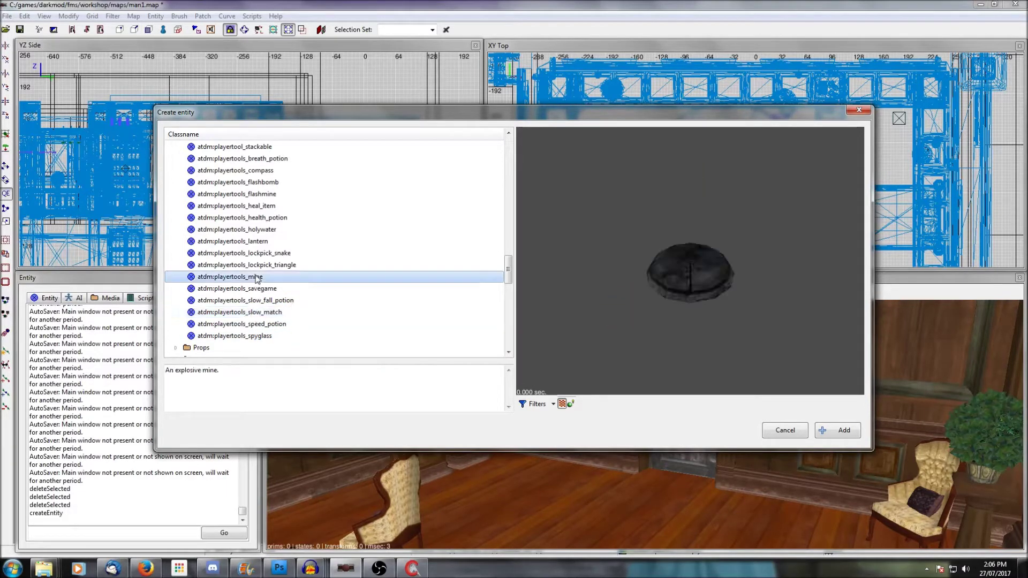
pyautogui.click(839, 432)
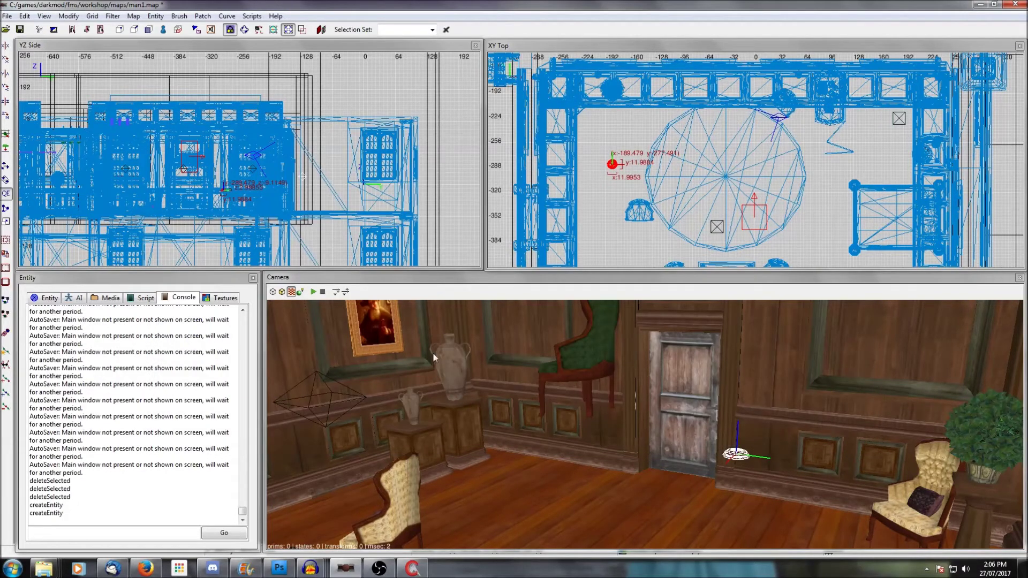
pyautogui.press('Escape')
# Add atdm:playertools_health_potion to the floor area just north of the mine and bring up the creation options beside the potion
pyautogui.rightClick(605, 127)
pyautogui.click(621, 137)
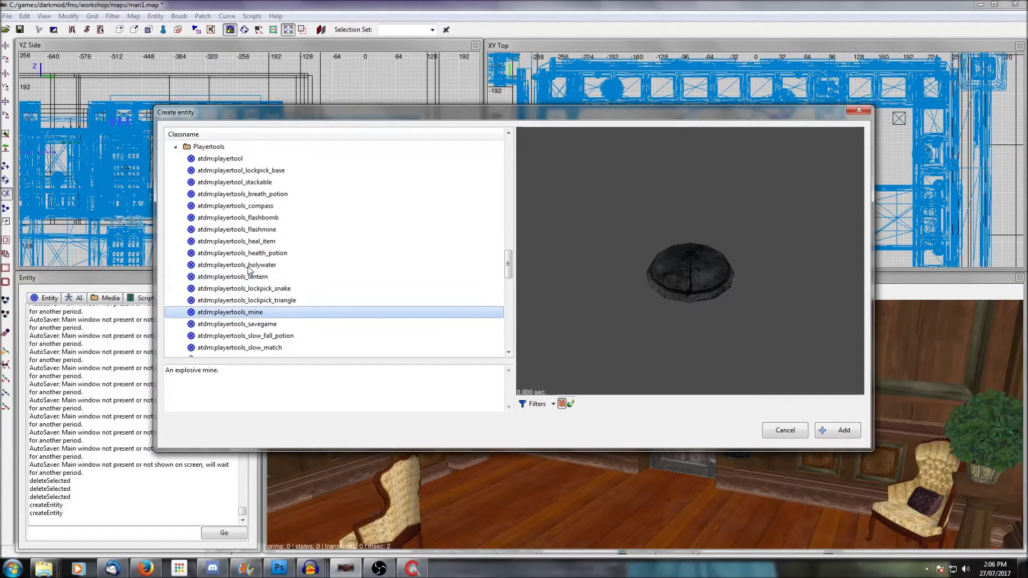
pyautogui.click(251, 255)
pyautogui.click(835, 432)
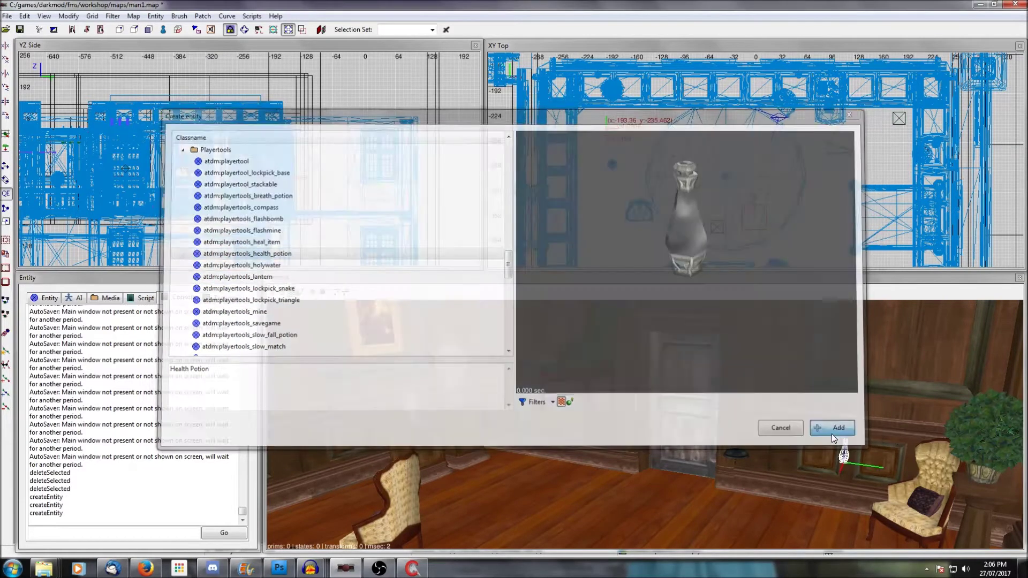
pyautogui.press('Escape')
pyautogui.rightClick(622, 131)
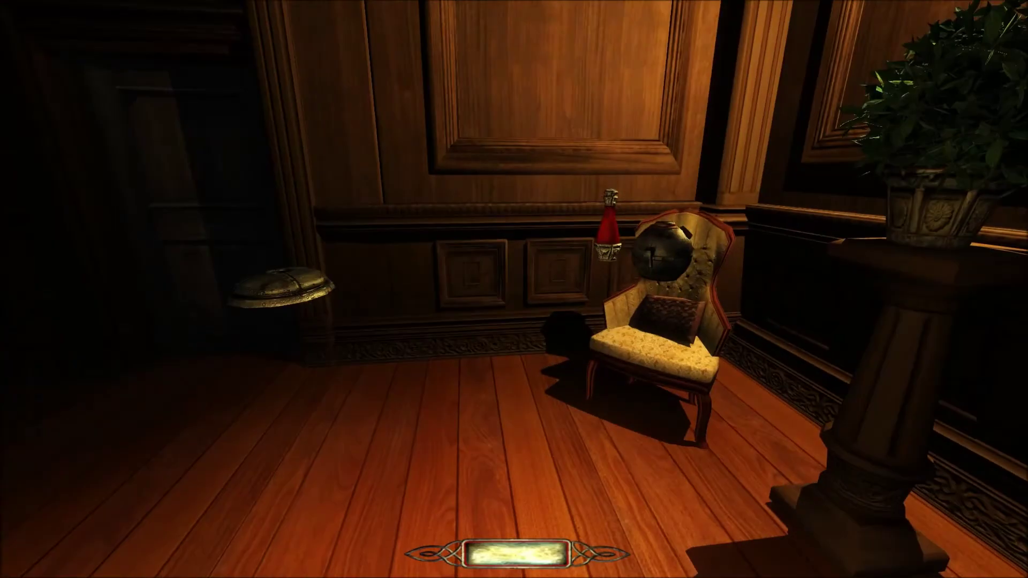
pyautogui.press('a')
pyautogui.press('d')
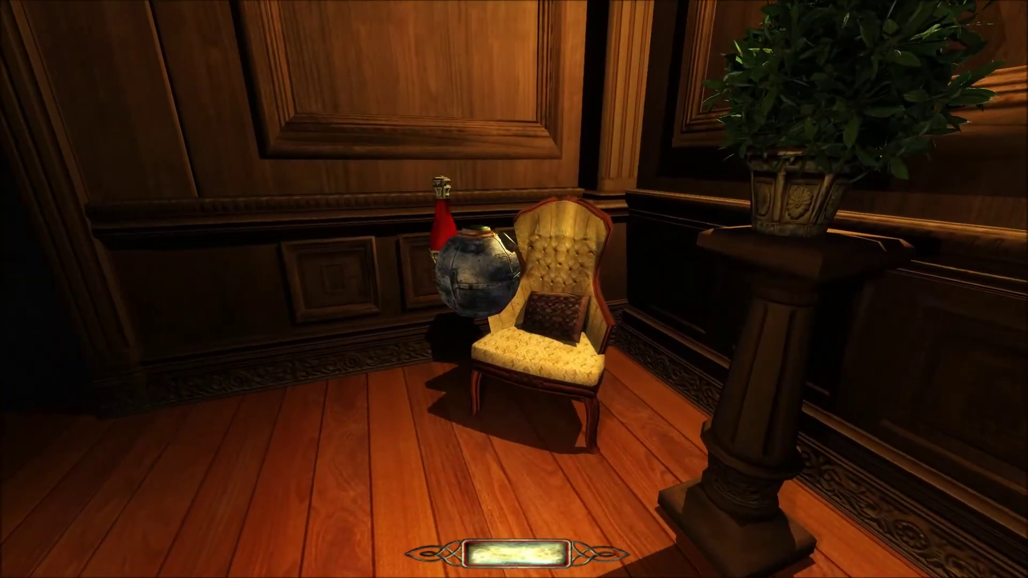
pyautogui.rightClick(514, 290)
pyautogui.press('w')
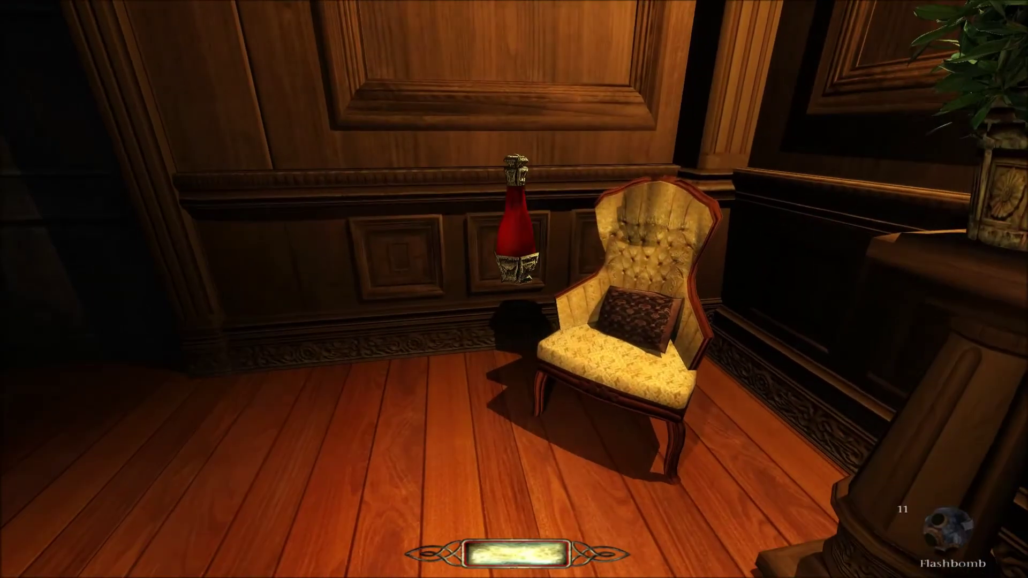
pyautogui.rightClick(514, 289)
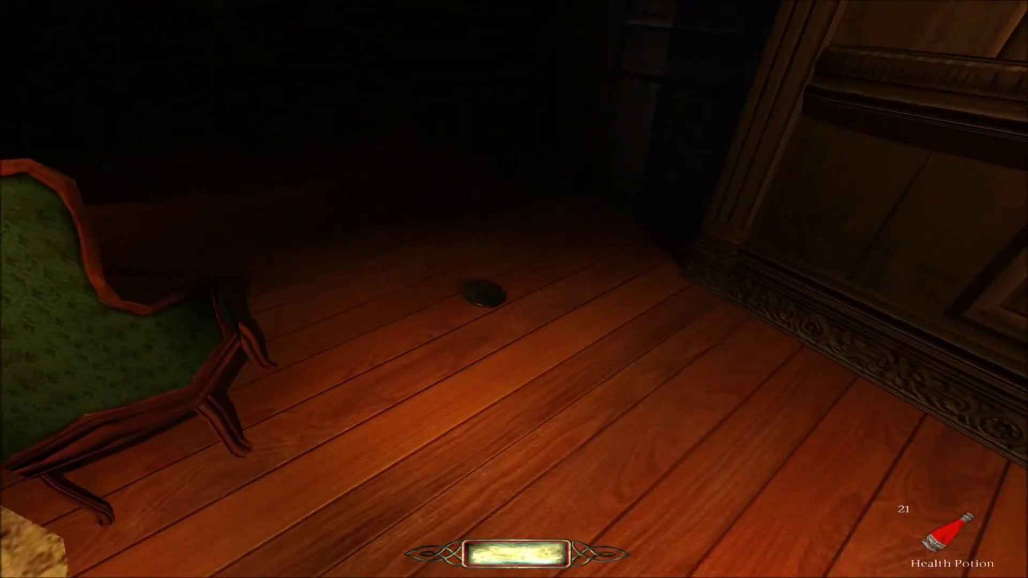
pyautogui.press('w')
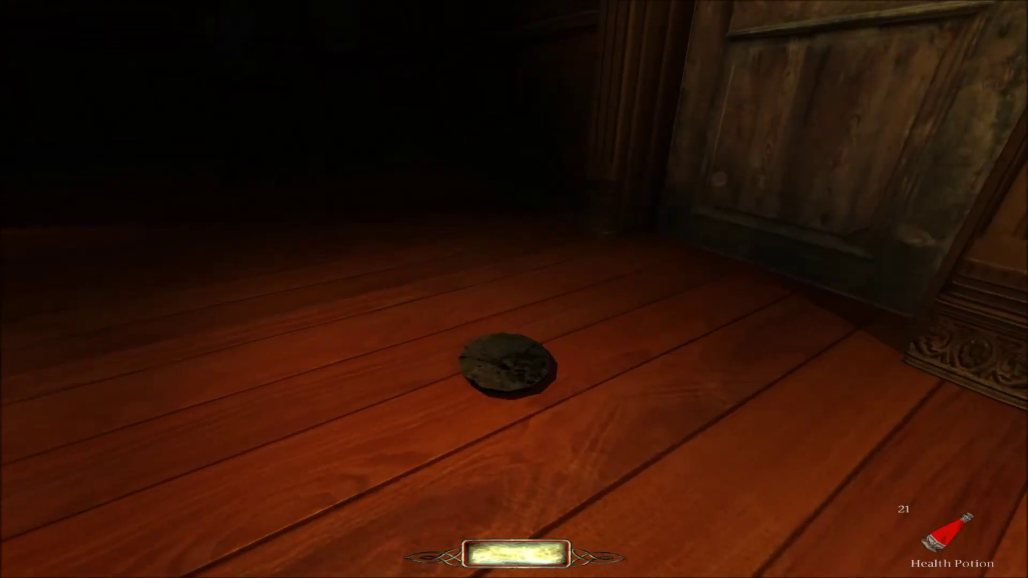
pyautogui.rightClick(514, 289)
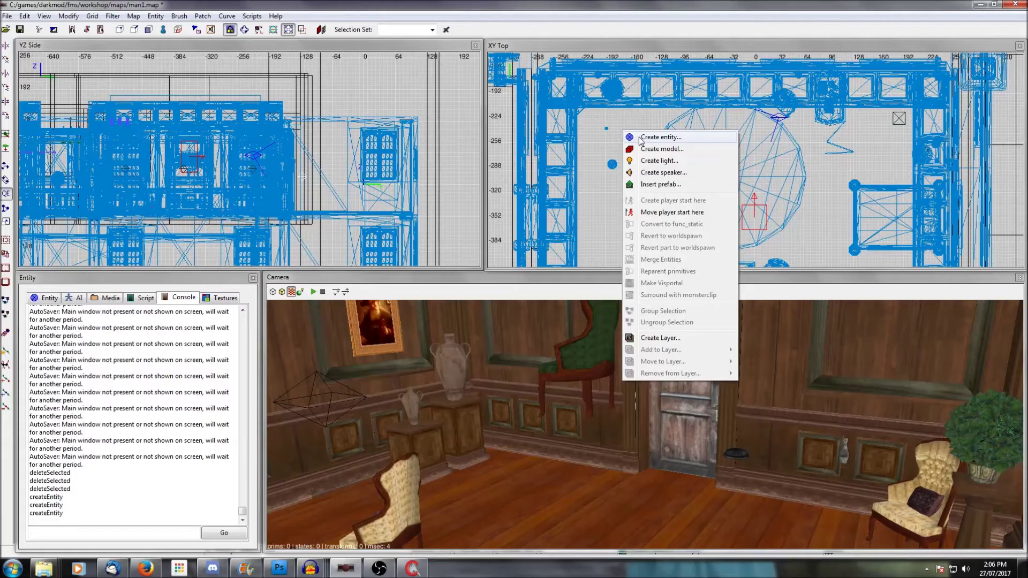
# Preview the breath potion and compass, and add atdm:playertools_flashbomb next to the health potion
pyautogui.click(640, 141)
pyautogui.click(236, 195)
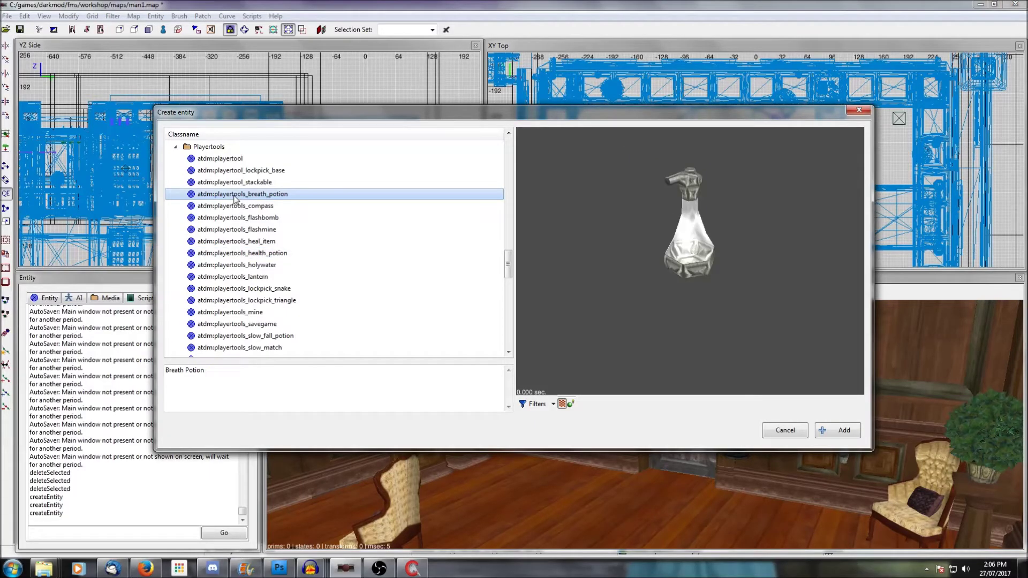
pyautogui.click(240, 206)
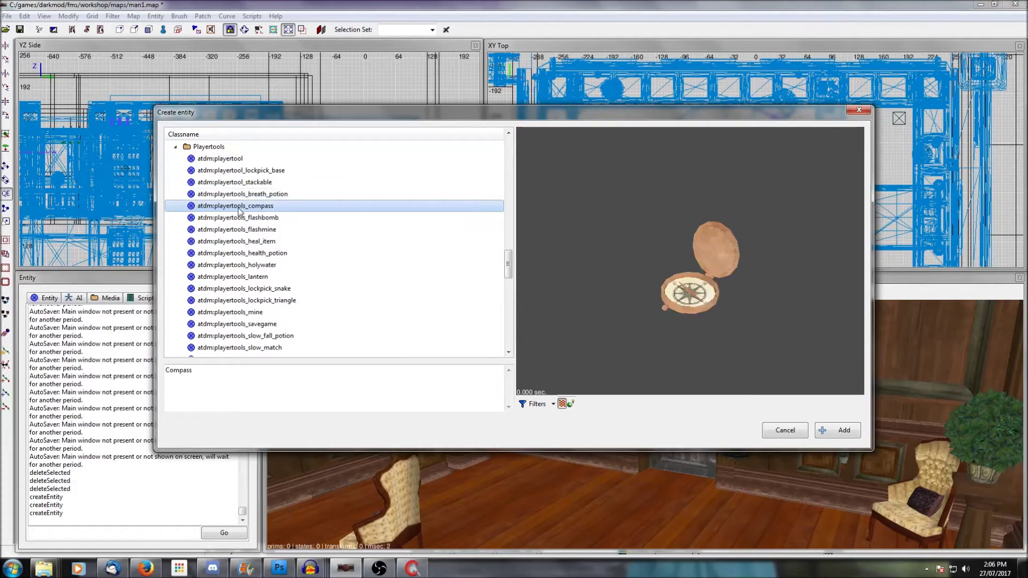
pyautogui.click(241, 218)
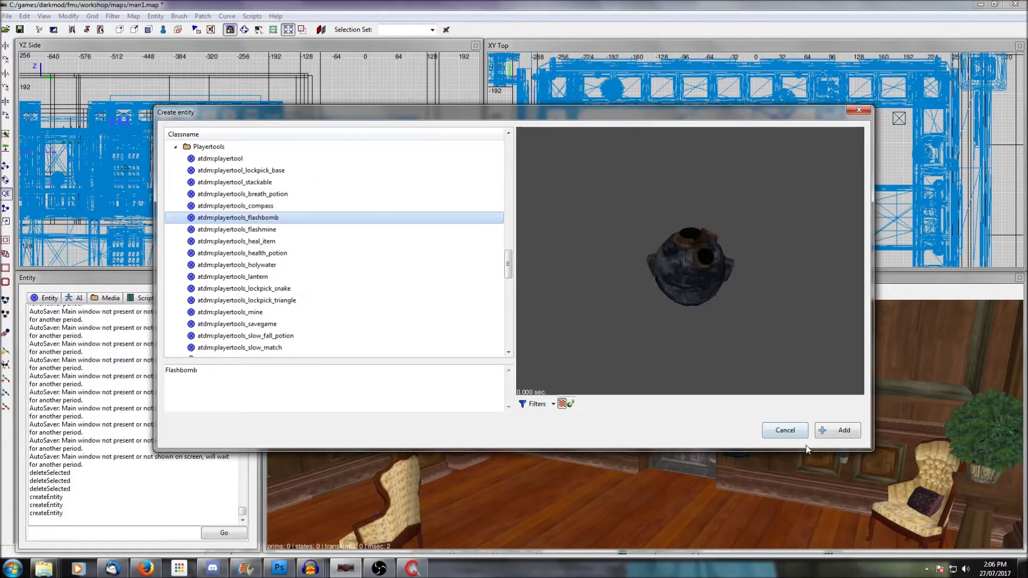
pyautogui.click(839, 430)
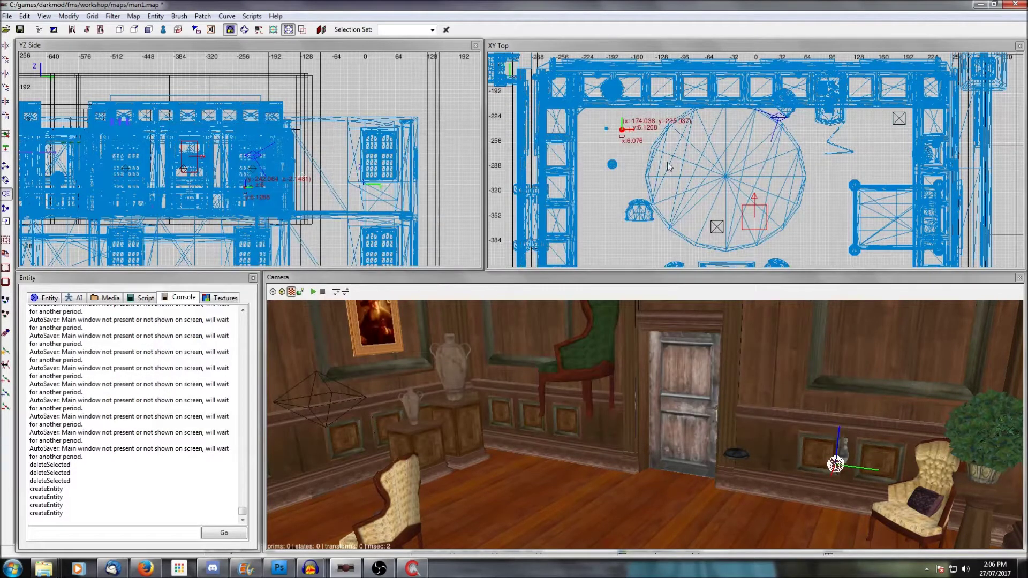
pyautogui.press('Escape')
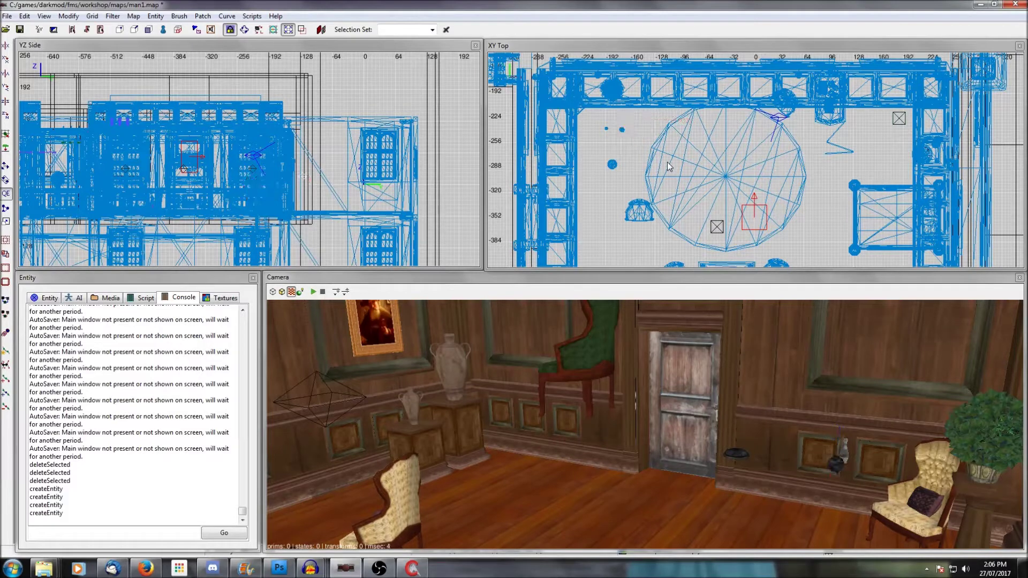
# Start creating another entity just south of the mine, collapse Playertools and expand the Arrows group of the Weapons category
pyautogui.rightClick(595, 183)
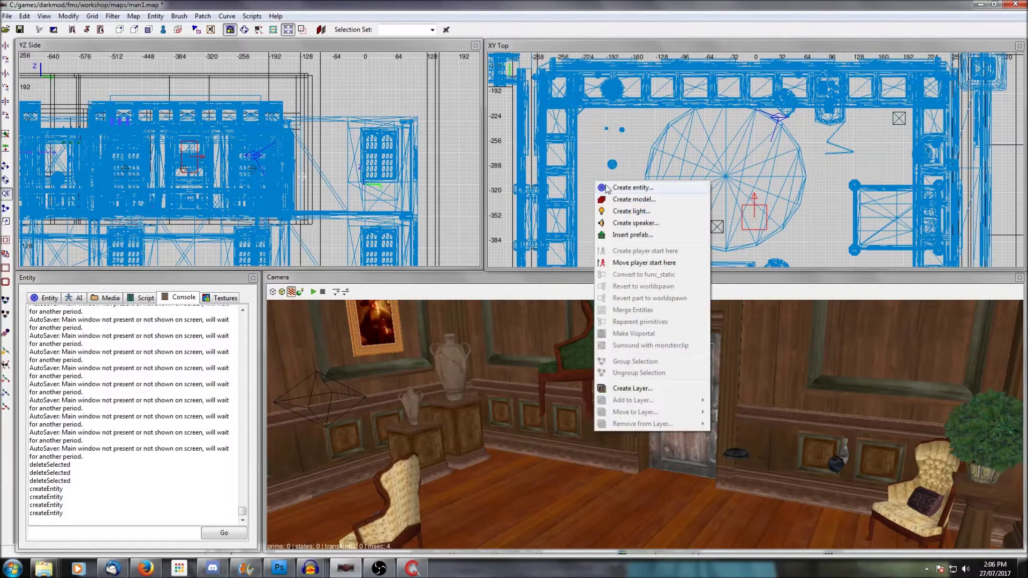
pyautogui.click(632, 188)
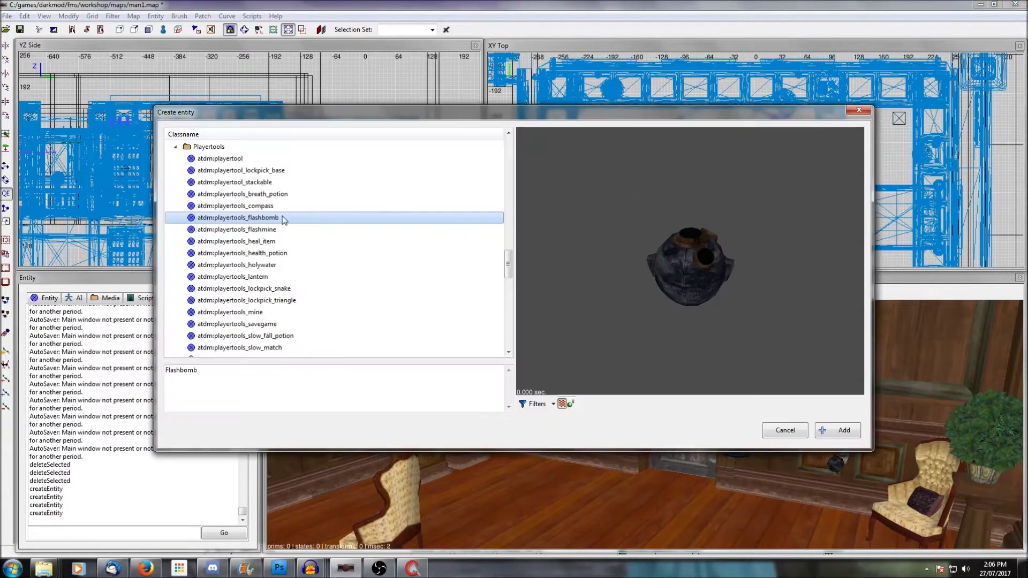
pyautogui.click(175, 147)
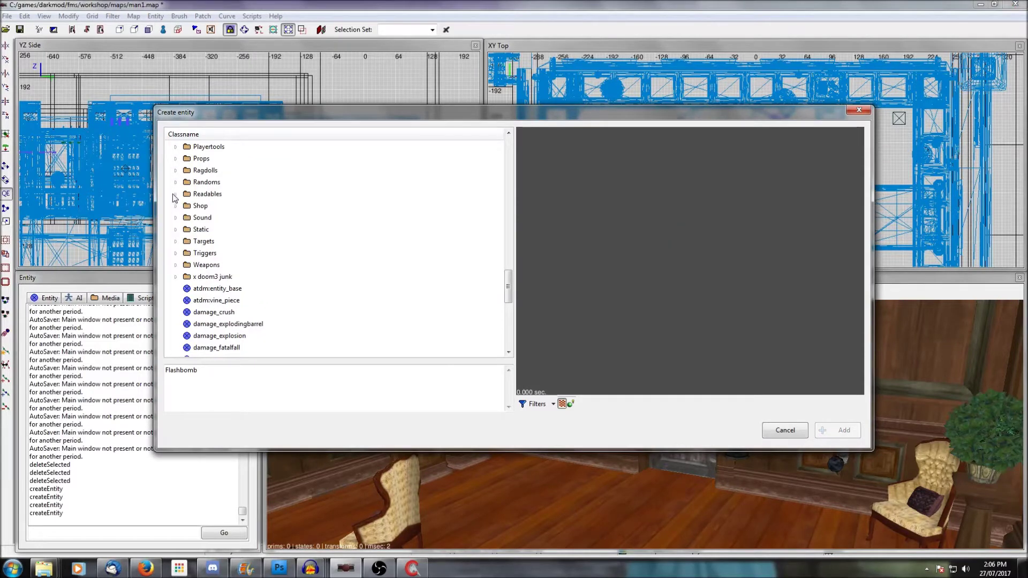
pyautogui.click(176, 265)
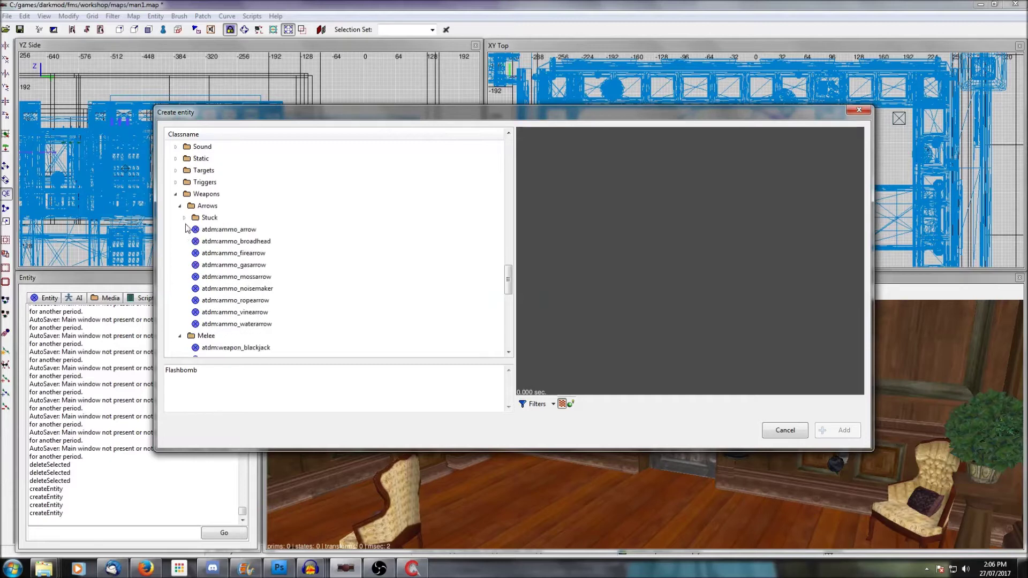
pyautogui.click(180, 206)
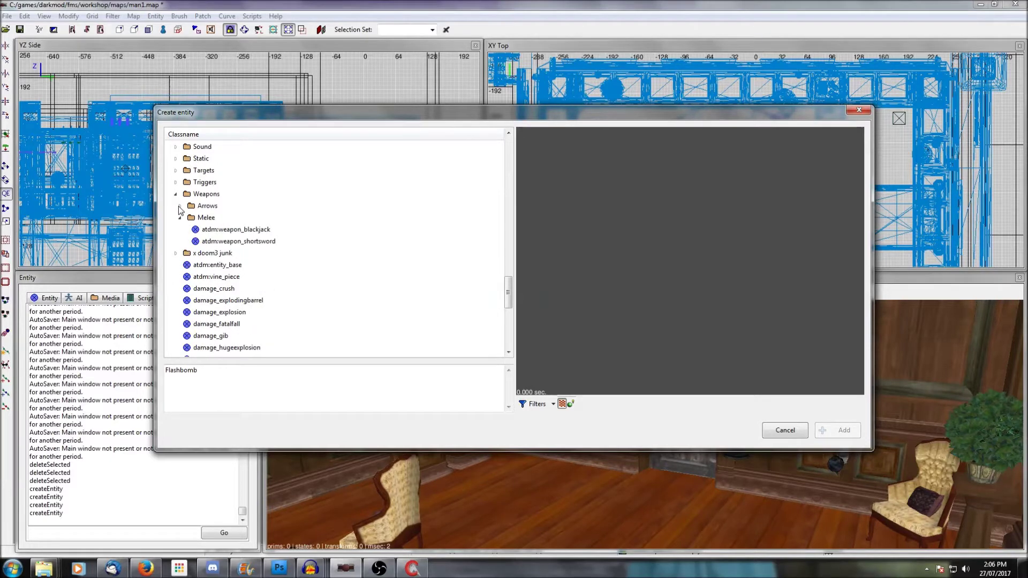
pyautogui.click(179, 206)
# Preview the standard, broadhead, fire, gas, noisemaker, rope, vine and moss arrow ammunition entities
pyautogui.click(216, 230)
pyautogui.click(229, 244)
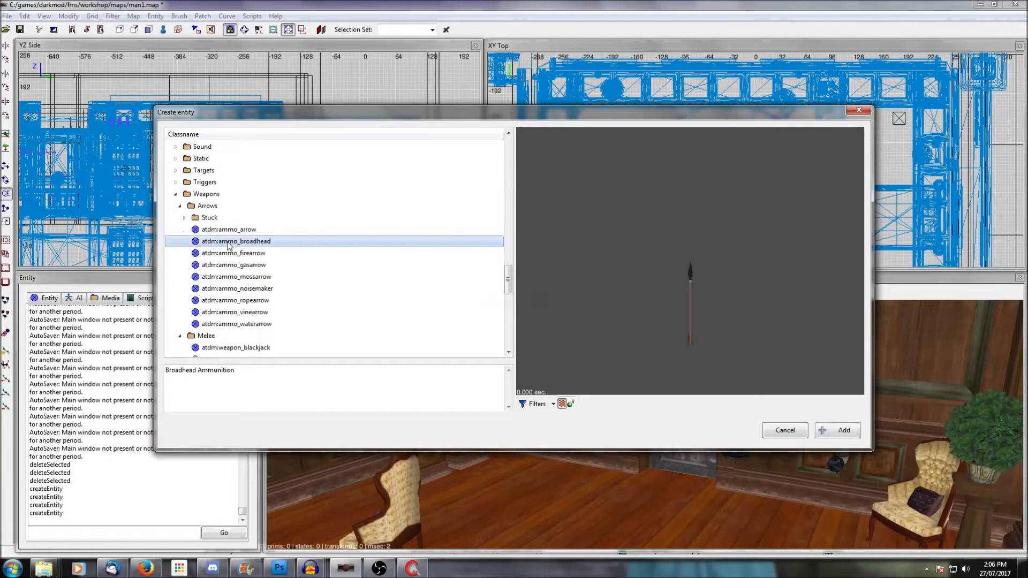
pyautogui.click(236, 253)
pyautogui.click(242, 266)
pyautogui.click(243, 289)
pyautogui.click(241, 302)
pyautogui.click(239, 315)
pyautogui.click(236, 279)
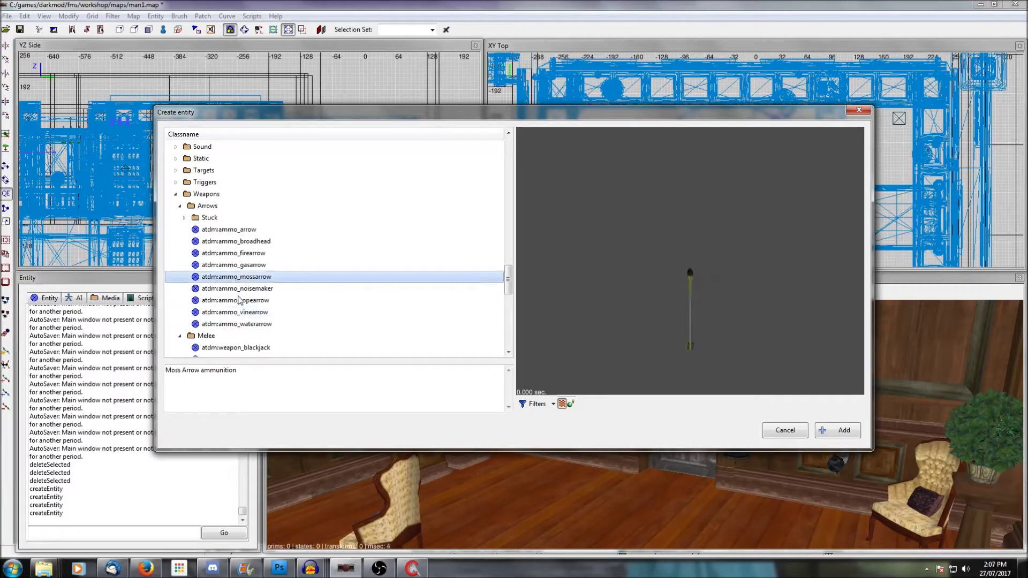
# Add atdm:ammo_vinearrow to the floor south of the mine and bring up the creation options beside the green armchair
pyautogui.click(239, 300)
pyautogui.click(243, 315)
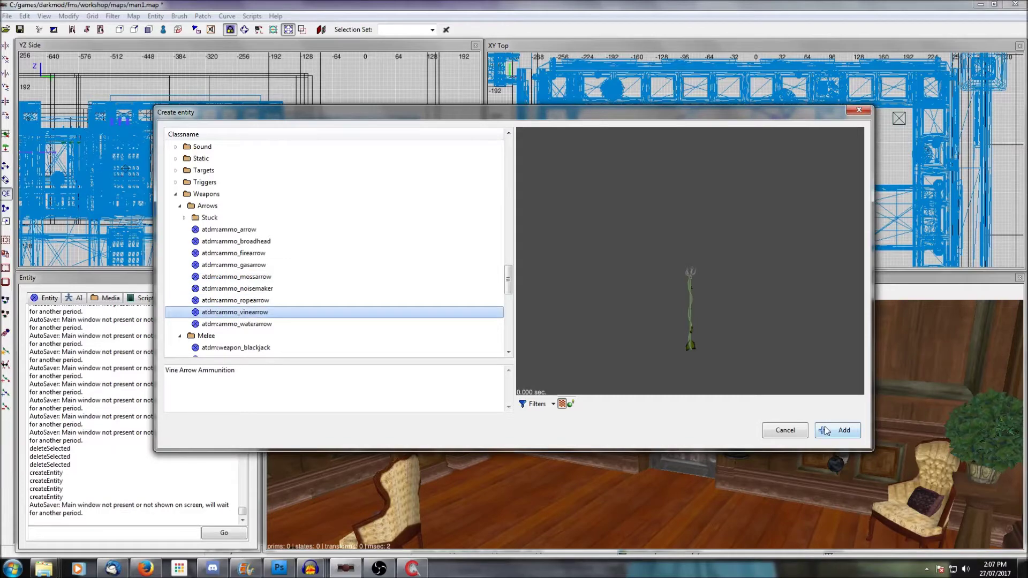
pyautogui.click(838, 430)
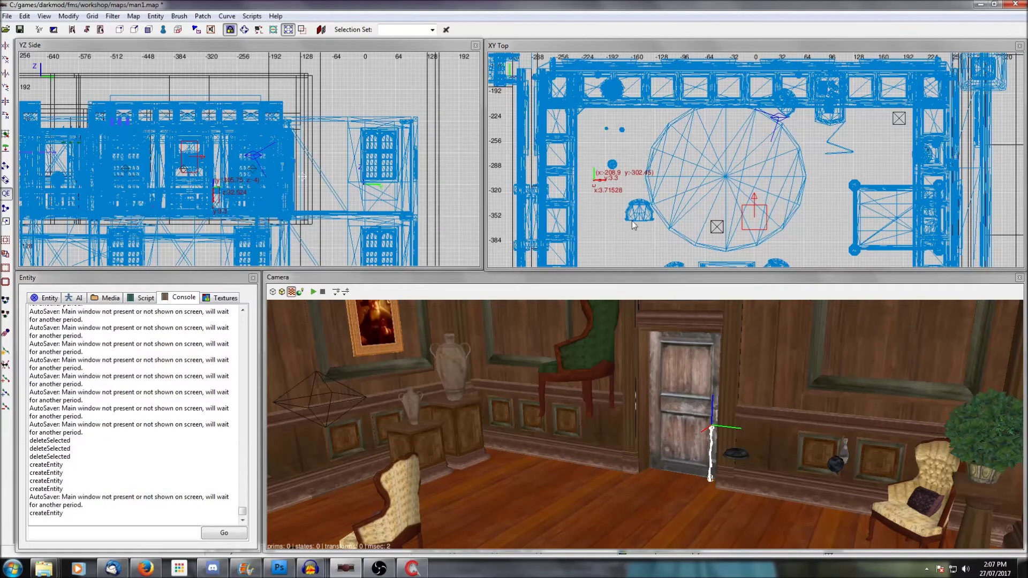
pyautogui.press('Escape')
pyautogui.rightClick(631, 194)
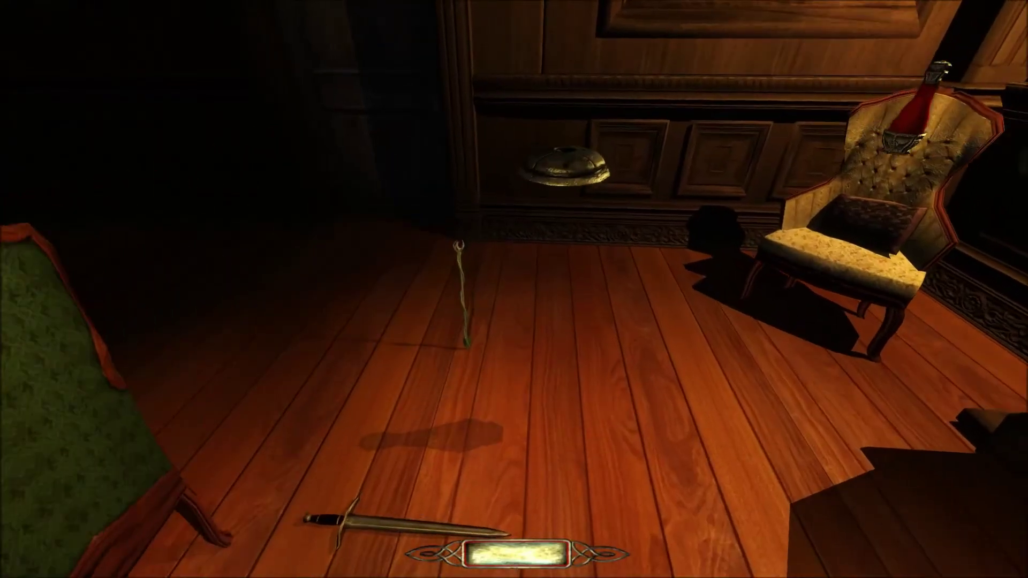
pyautogui.press('w')
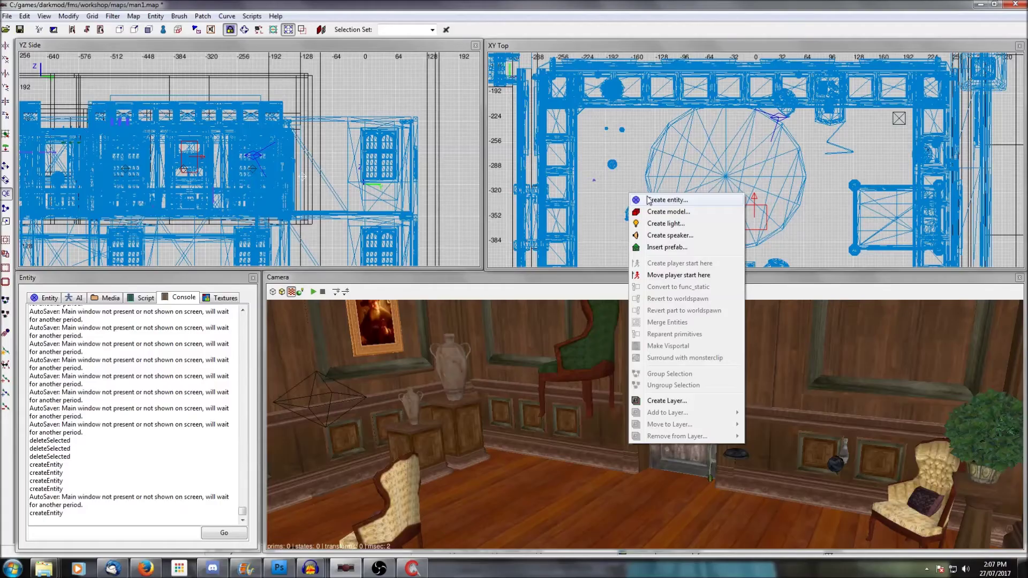
# Add the melee weapon atdm:weapon_shortsword beside the green armchair and save the map
pyautogui.click(648, 201)
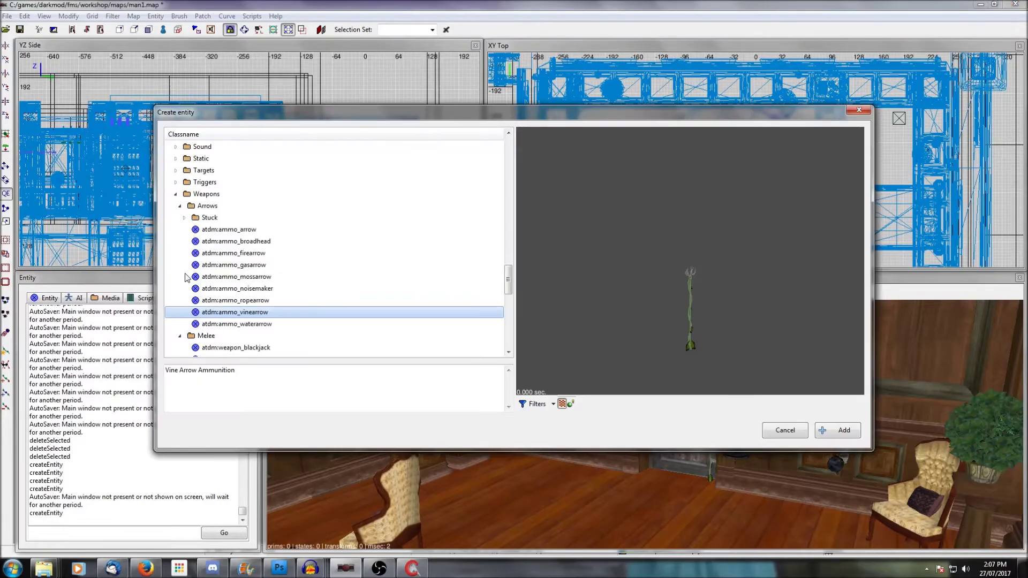
pyautogui.scroll(-2, 214, 322)
pyautogui.click(233, 290)
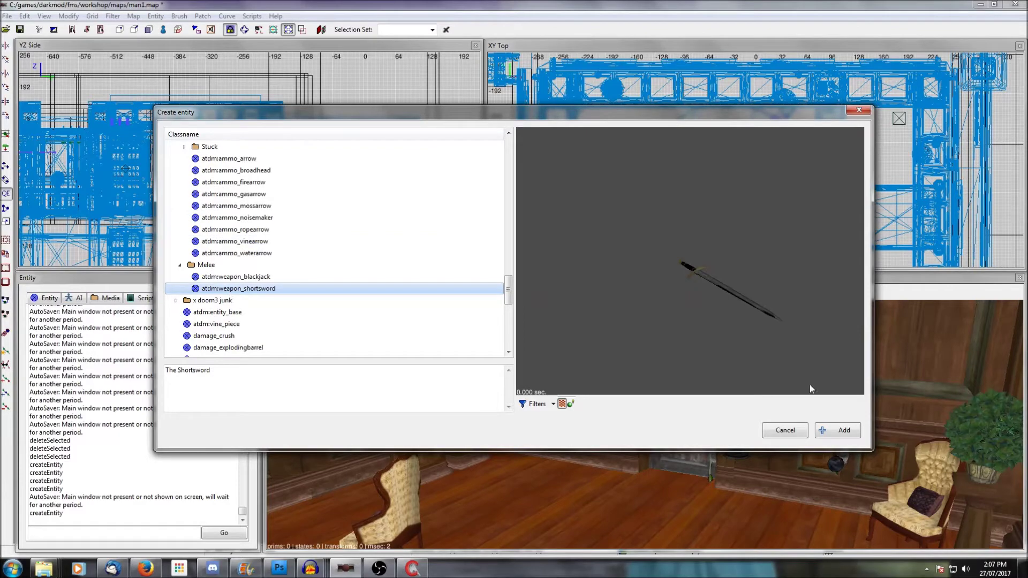
pyautogui.click(830, 431)
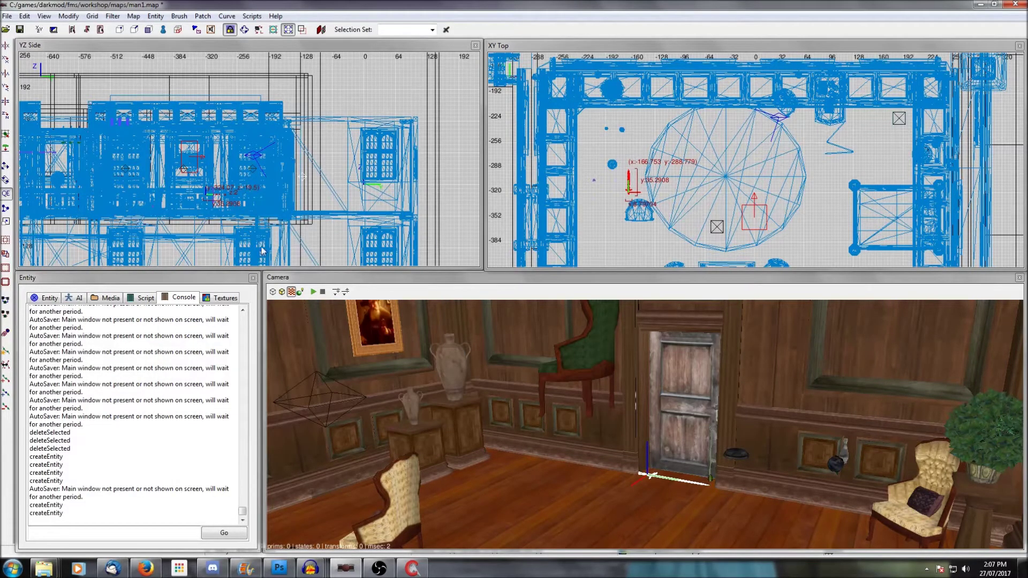
pyautogui.click(19, 29)
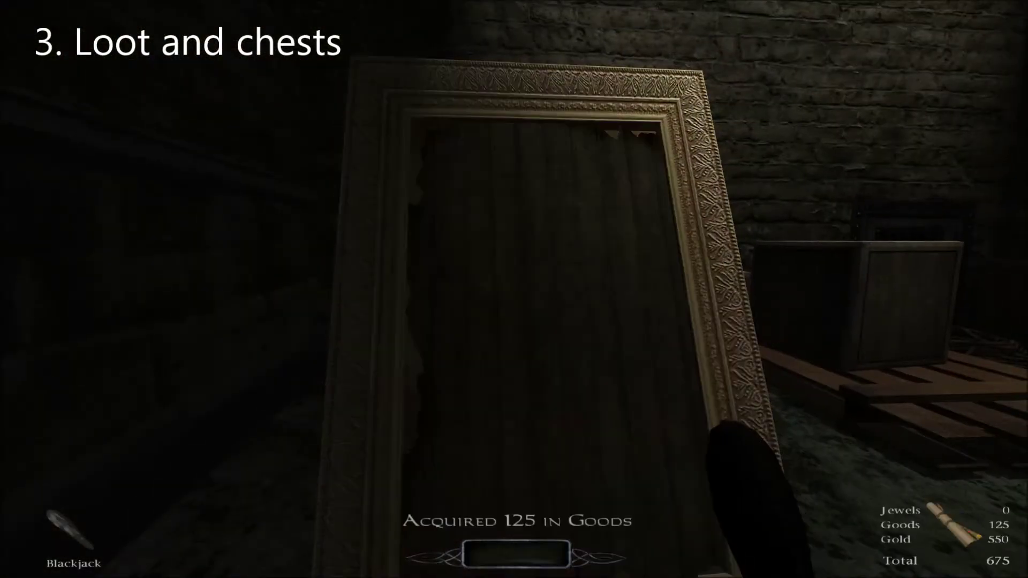
pyautogui.press('e')
pyautogui.press('w')
pyautogui.press('d')
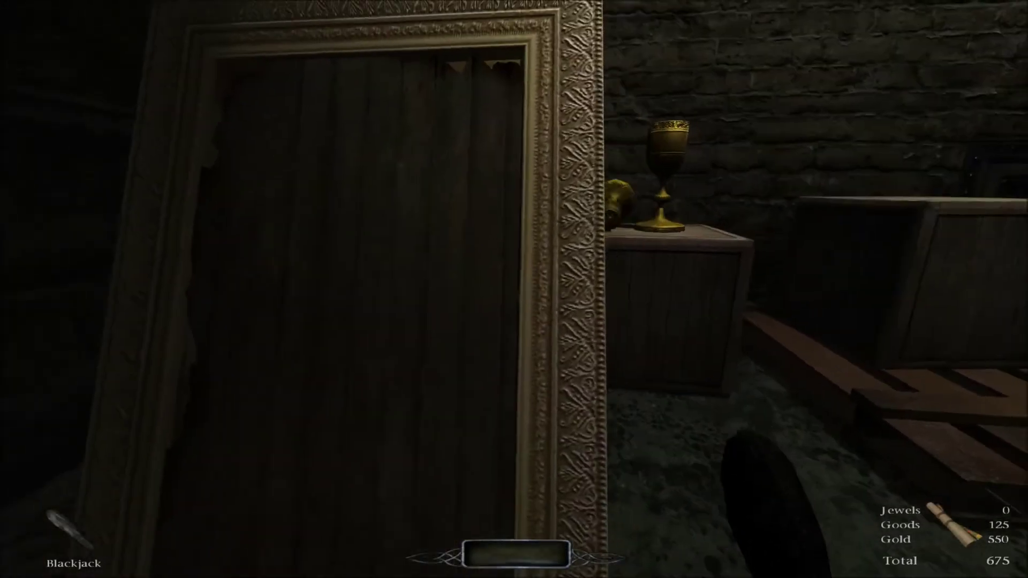
pyautogui.press('w')
pyautogui.rightClick(514, 289)
pyautogui.rightClick(514, 289)
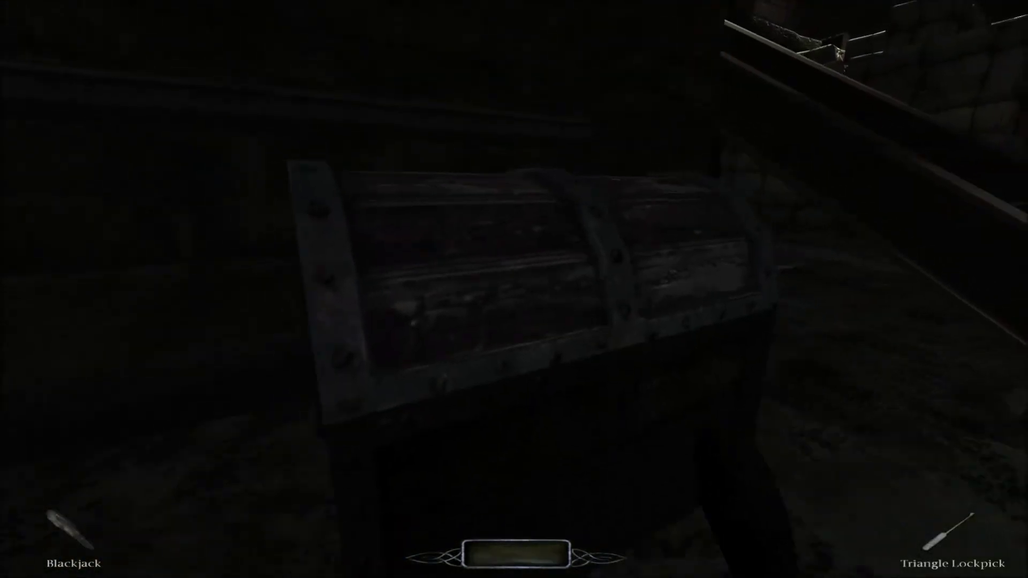
pyautogui.rightClick(514, 289)
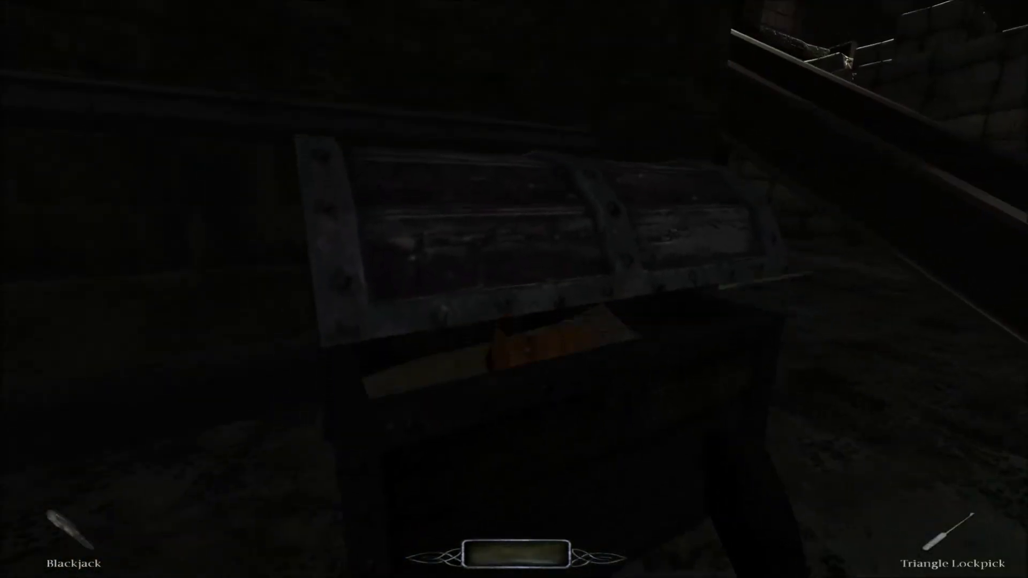
pyautogui.rightClick(515, 289)
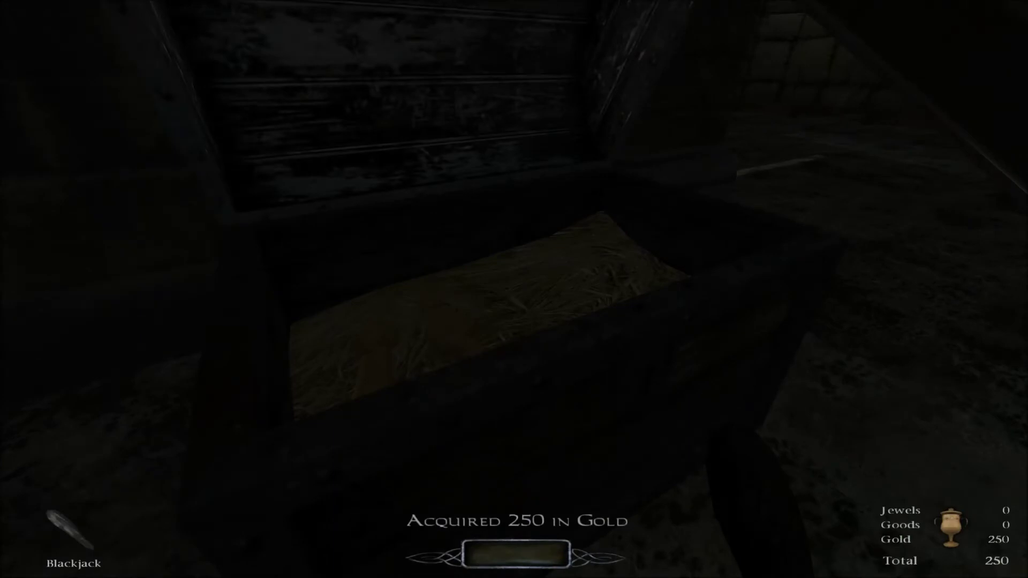
# Start creating an entity at the chest of drawers and browse the Static group of the Loot category
pyautogui.rightClick(514, 289)
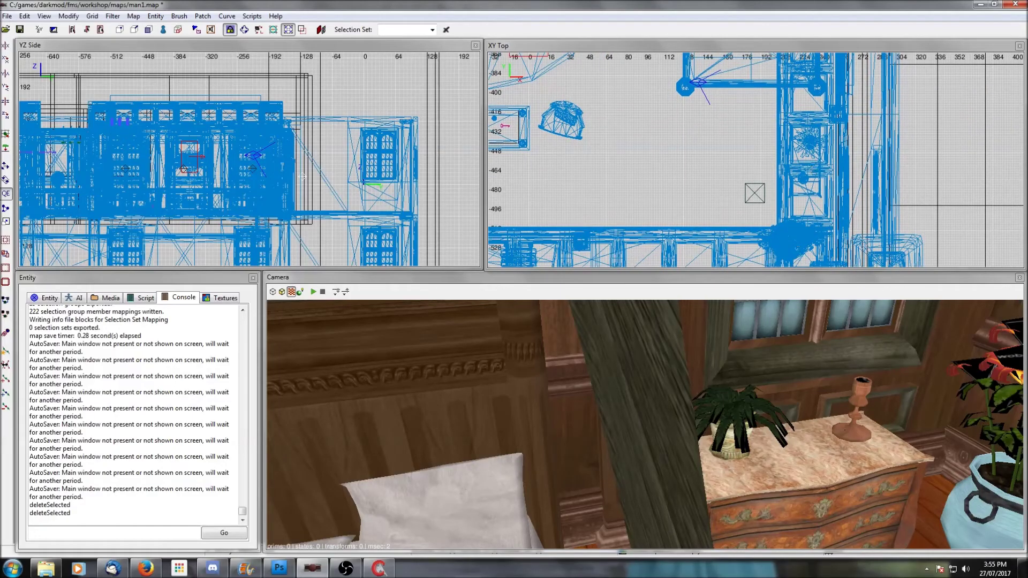
pyautogui.rightClick(813, 170)
pyautogui.click(849, 172)
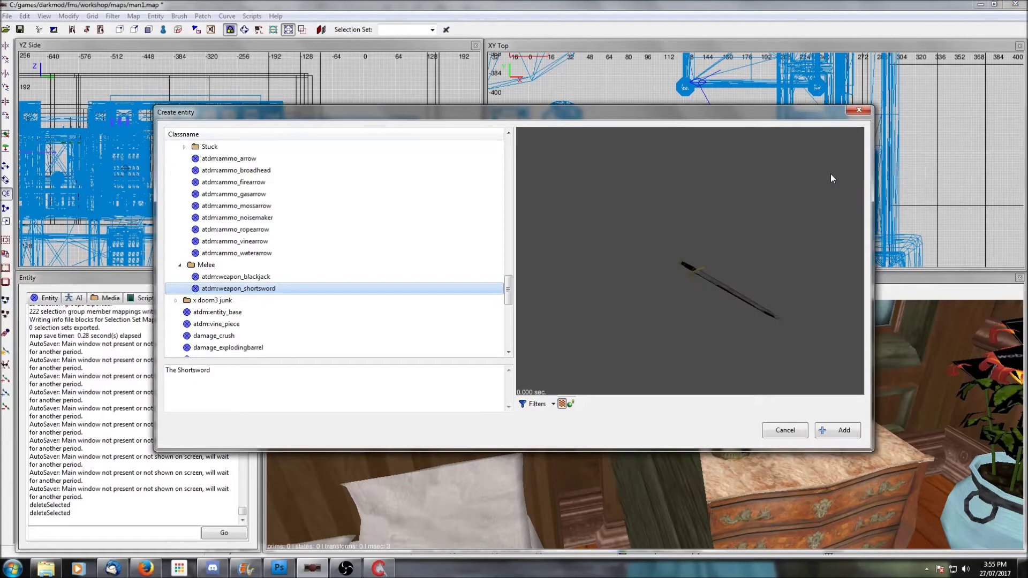
pyautogui.scroll(6, 316, 245)
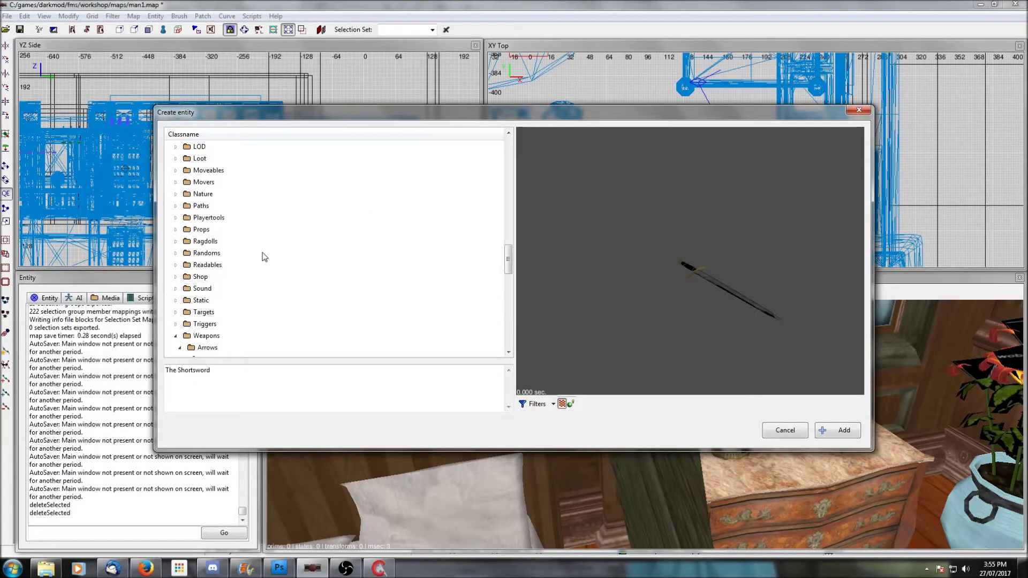
pyautogui.scroll(1, 176, 257)
pyautogui.click(175, 193)
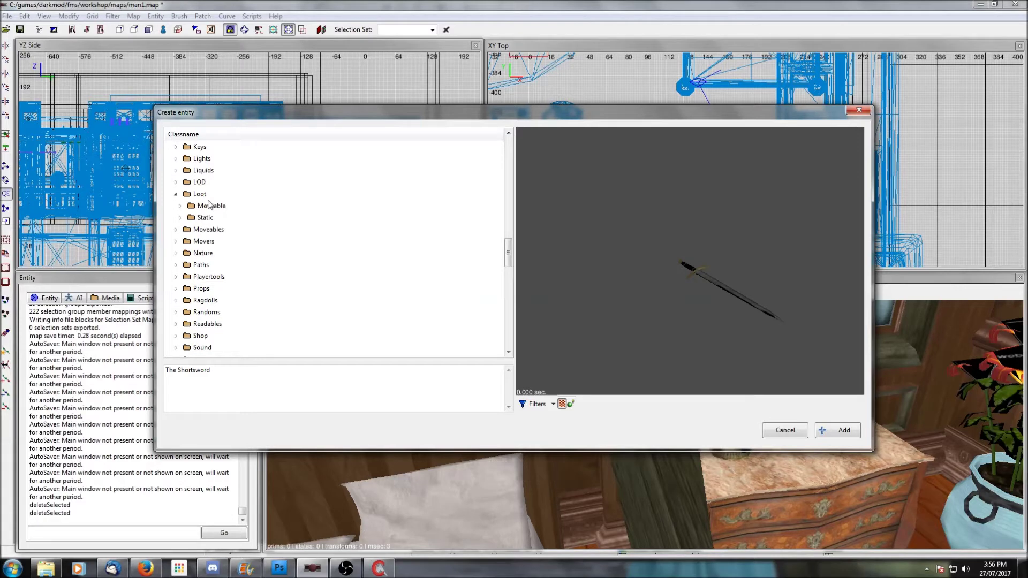
pyautogui.click(180, 218)
pyautogui.scroll(-7, 226, 247)
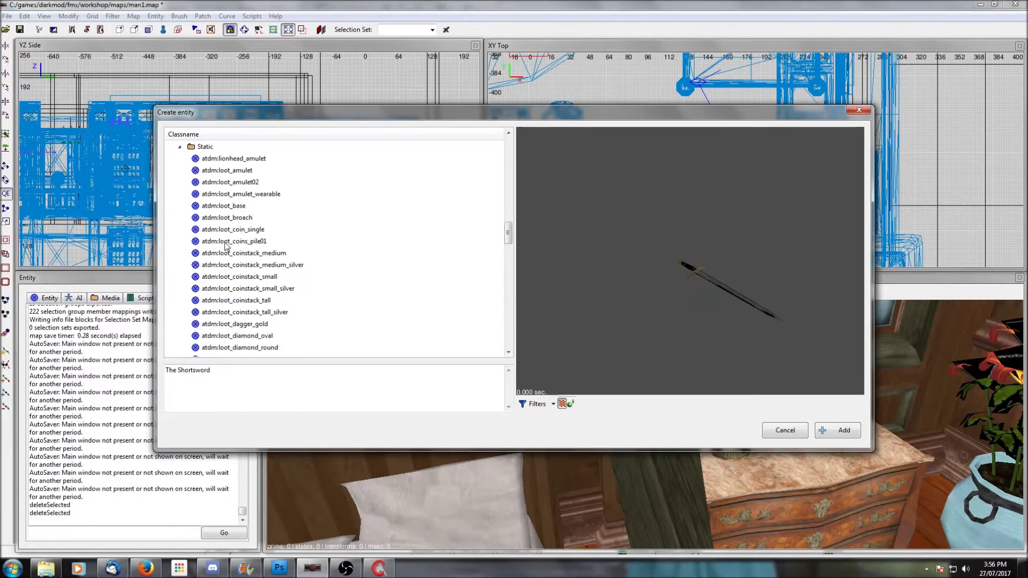
pyautogui.scroll(-4, 226, 246)
pyautogui.scroll(7, 225, 257)
pyautogui.scroll(5, 222, 261)
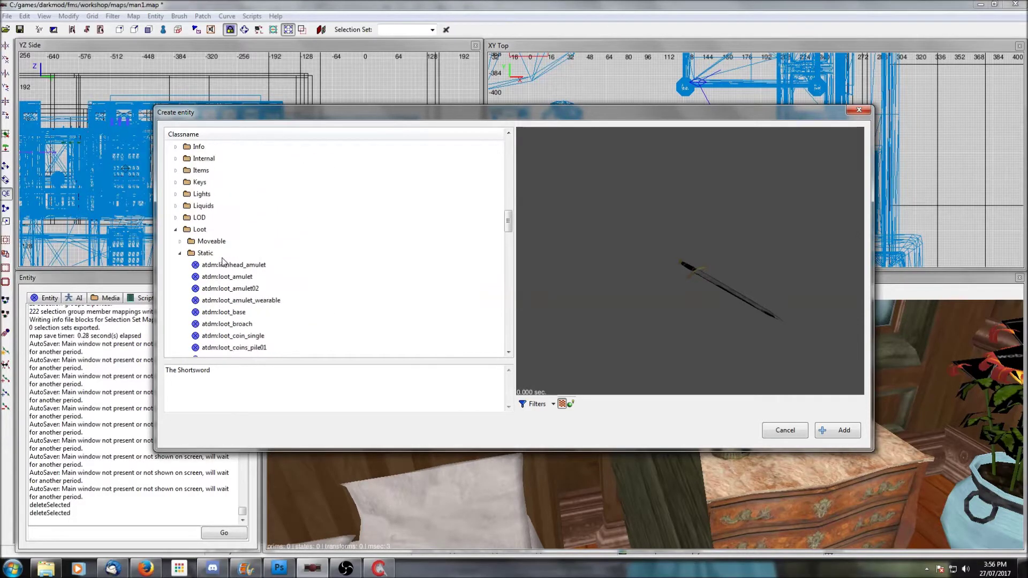
# Expand the Moveable loot group and preview entities including the gold dagger, emerald, old goblet and gold sugarcup
pyautogui.click(176, 241)
pyautogui.click(244, 270)
pyautogui.scroll(-2, 244, 270)
pyautogui.click(243, 270)
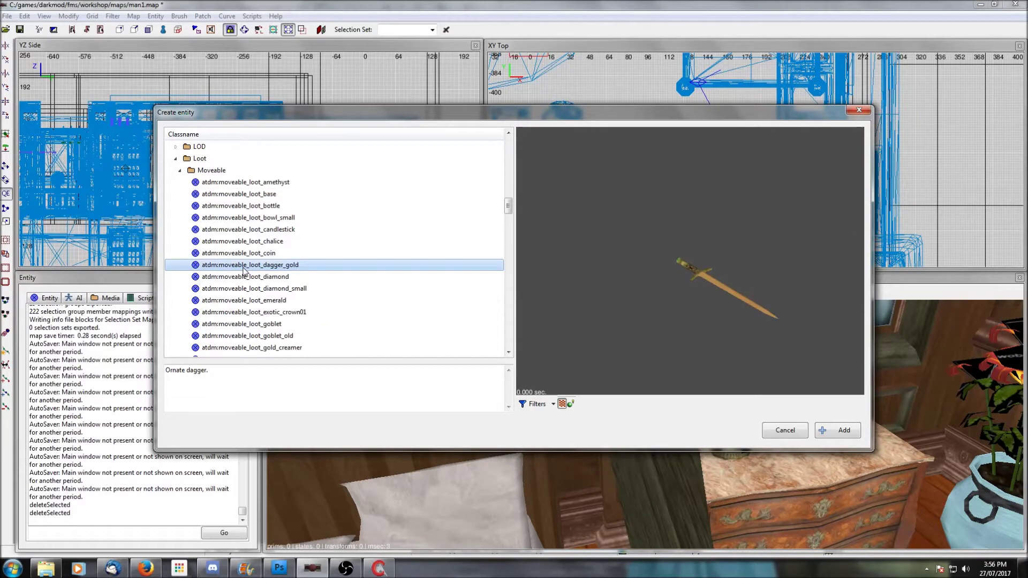
pyautogui.scroll(-1, 243, 269)
pyautogui.click(244, 270)
pyautogui.scroll(-1, 244, 270)
pyautogui.click(244, 270)
pyautogui.scroll(-1, 244, 270)
pyautogui.click(243, 270)
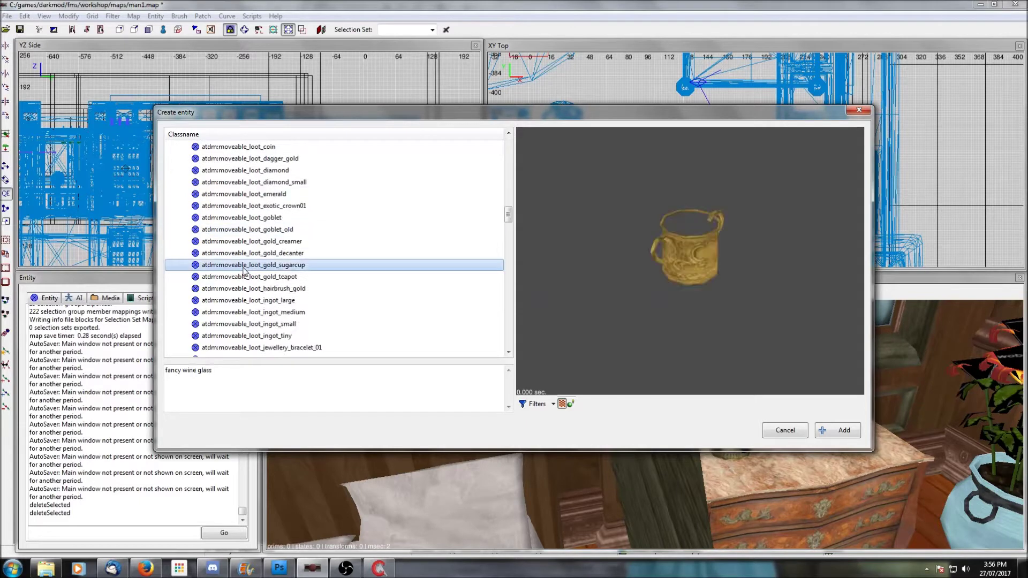
# Preview the large, medium and small ingots and the jewellery bracelet among the moveable loot entities
pyautogui.scroll(-1, 244, 270)
pyautogui.click(244, 270)
pyautogui.click(242, 281)
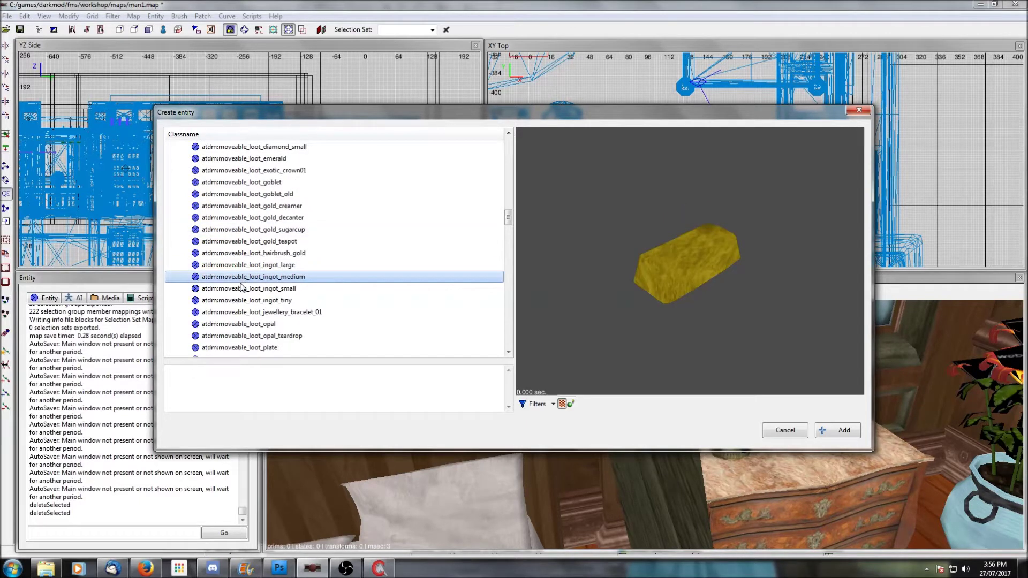
pyautogui.click(241, 288)
pyautogui.scroll(-1, 241, 287)
pyautogui.click(239, 278)
pyautogui.scroll(-8, 238, 278)
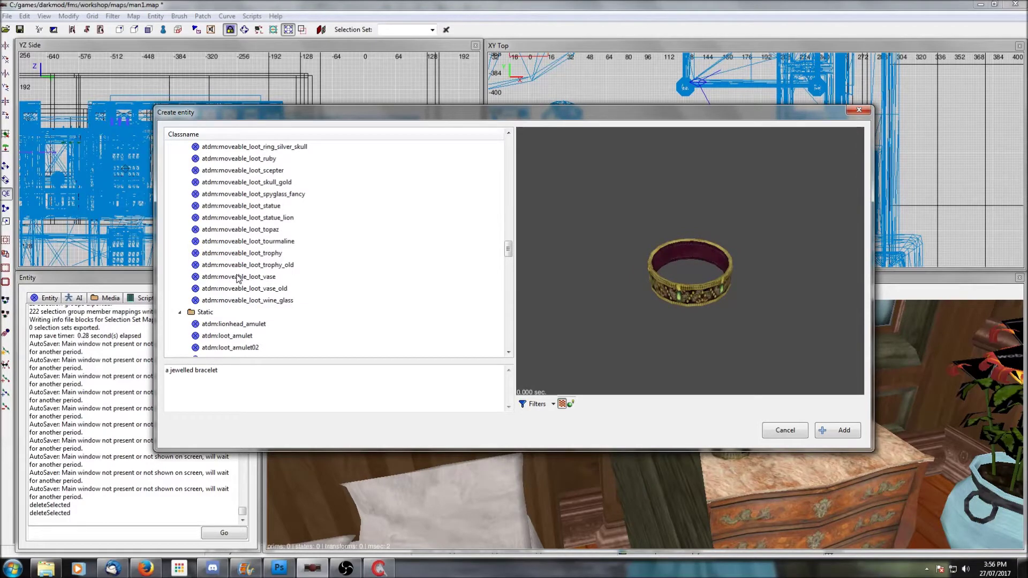
pyautogui.scroll(-1, 239, 278)
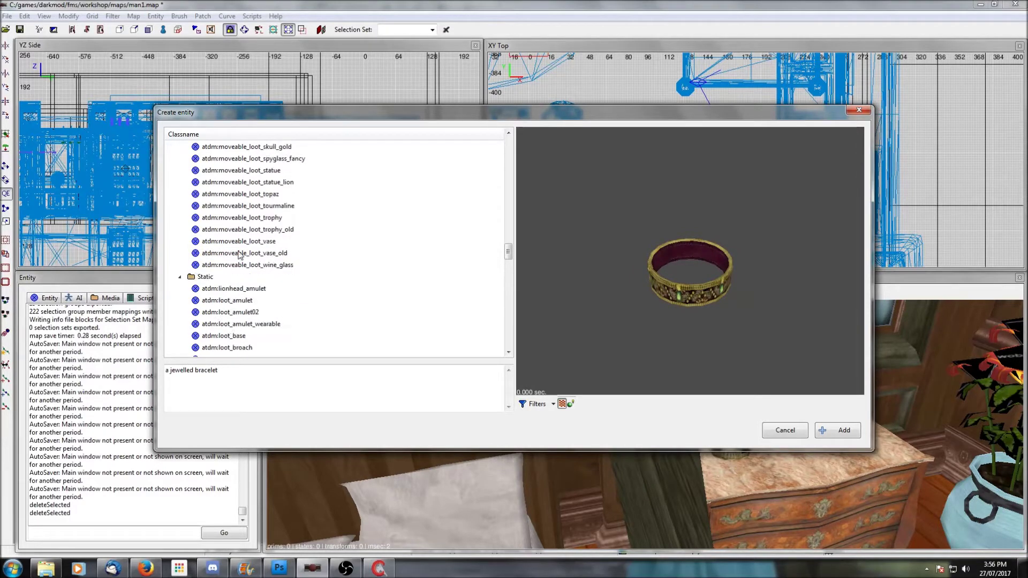
# Add the static loot entity atdm:loot_amulet02 at the chest of drawers and isolate it together with that furniture
pyautogui.click(246, 300)
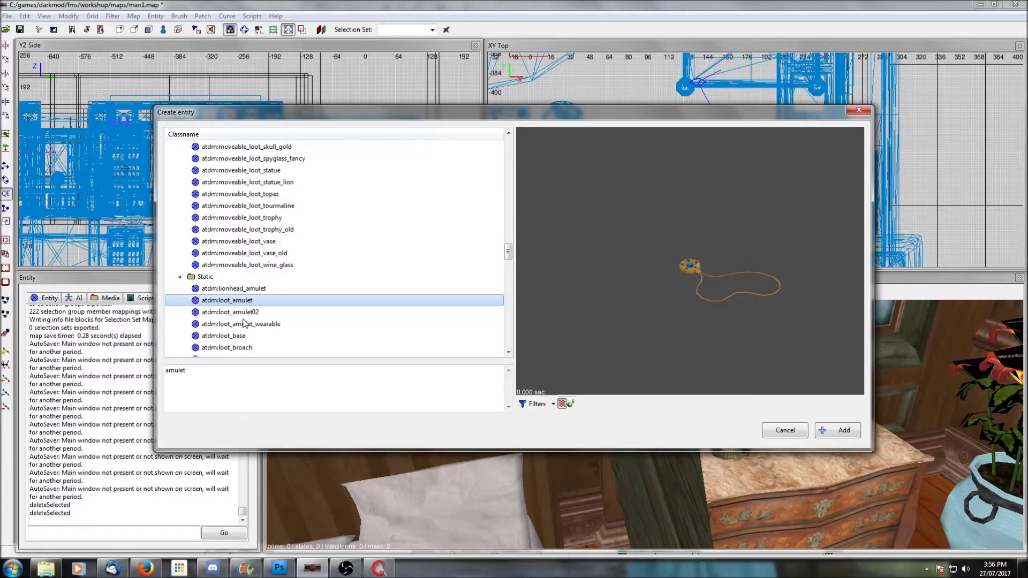
pyautogui.click(242, 313)
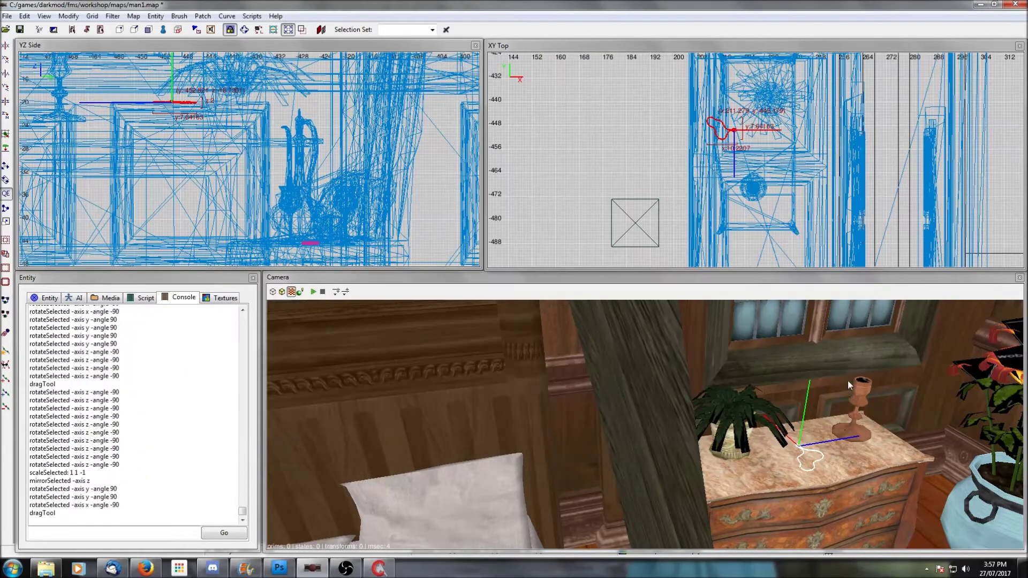
pyautogui.scroll(5, 847, 381)
pyautogui.keyDown('shift'); pyautogui.click(539, 387); pyautogui.keyUp('shift')
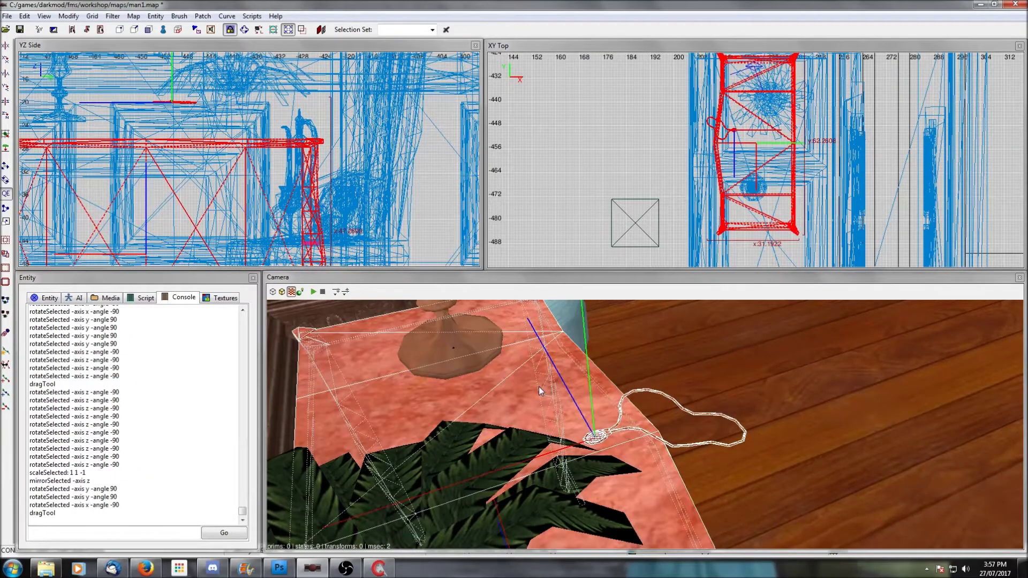
pyautogui.hotkey('ctrl', 'shift', 'h')
pyautogui.keyDown('shift'); pyautogui.click(539, 387); pyautogui.keyUp('shift')
pyautogui.scroll(2, 204, 184)
pyautogui.moveTo(204, 183); pyautogui.dragTo(331, 322, button='right')
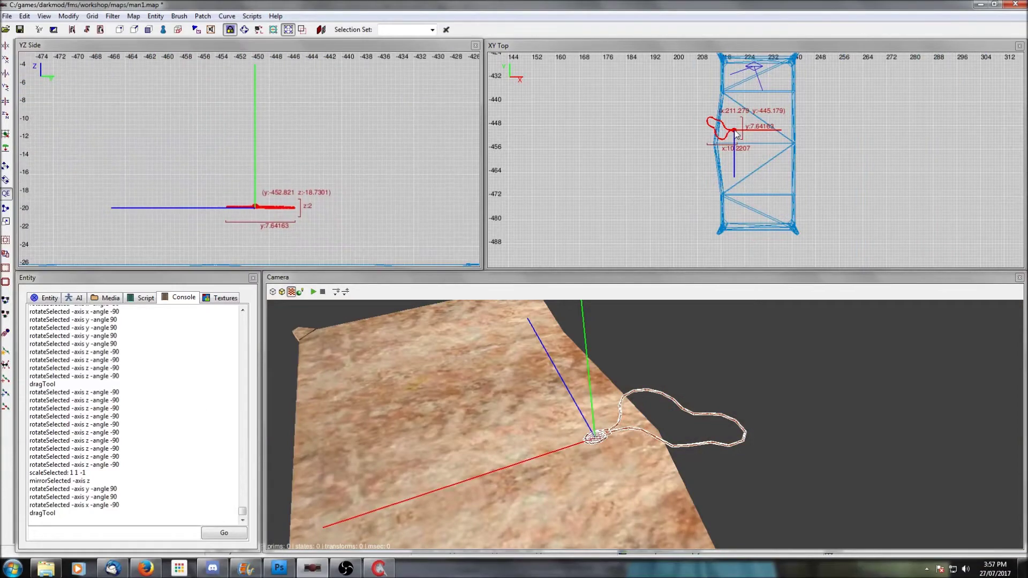
# Move the amulet fully over the chest of drawers, floor it onto the marble top, and show all hidden objects again
pyautogui.moveTo(736, 131); pyautogui.dragTo(751, 137)
pyautogui.click(6, 150)
pyautogui.moveTo(371, 215); pyautogui.dragTo(377, 149, button='right')
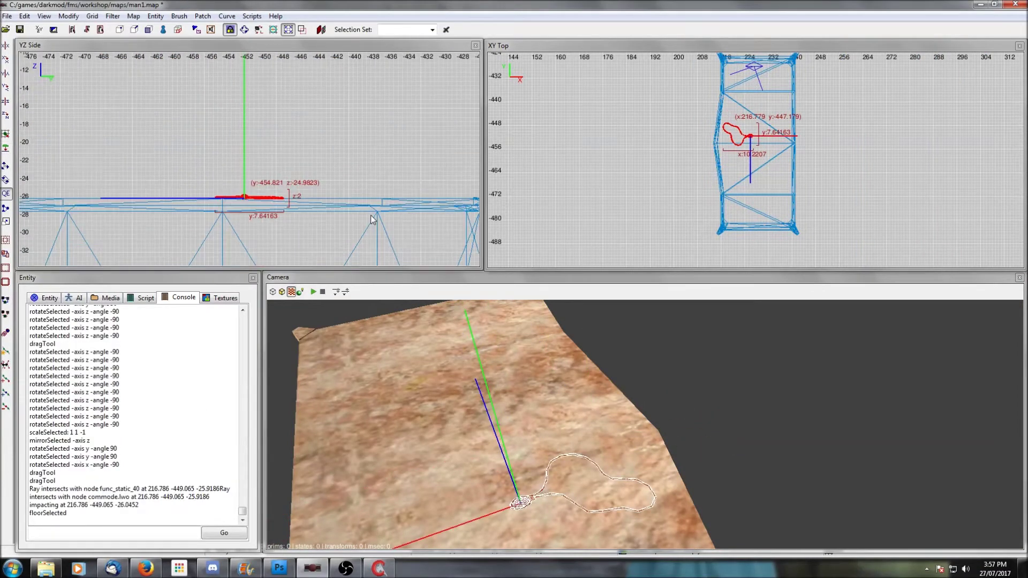
pyautogui.press('Escape')
pyautogui.hotkey('shift', 'h')
# Select the amulet on the chest of drawers and show its inherited entity properties
pyautogui.rightClick(634, 451)
pyautogui.scroll(-3, 634, 451)
pyautogui.rightClick(634, 451)
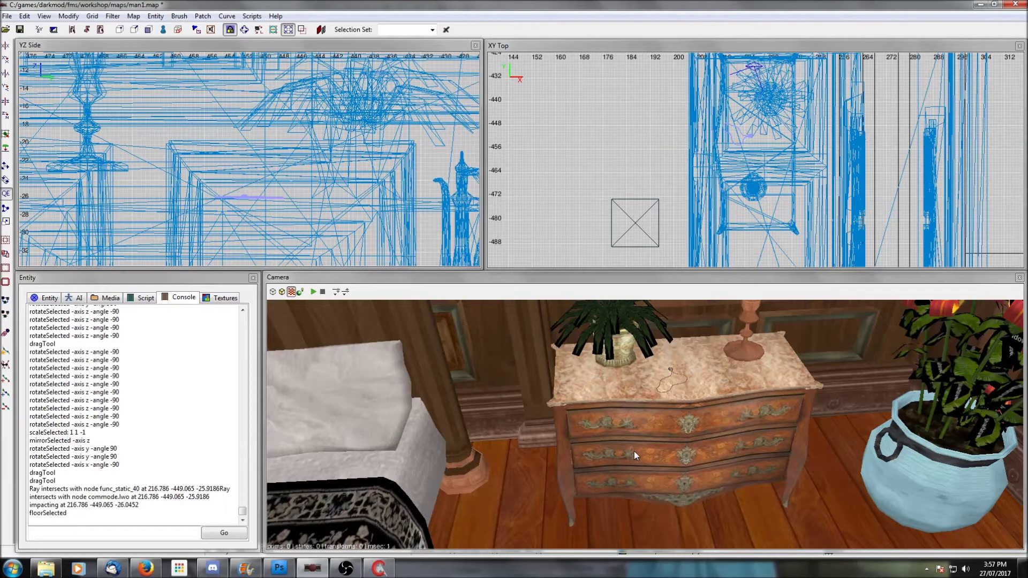
pyautogui.keyDown('shift'); pyautogui.click(670, 367); pyautogui.keyUp('shift')
pyautogui.keyDown('shift'); pyautogui.click(670, 366); pyautogui.keyUp('shift')
pyautogui.keyDown('shift'); pyautogui.click(670, 368); pyautogui.keyUp('shift')
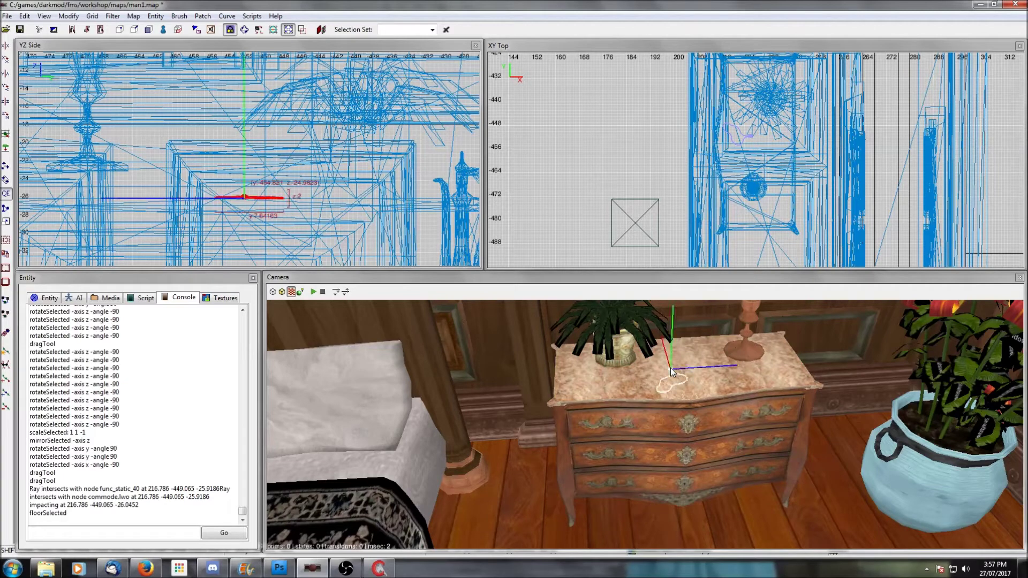
pyautogui.click(56, 297)
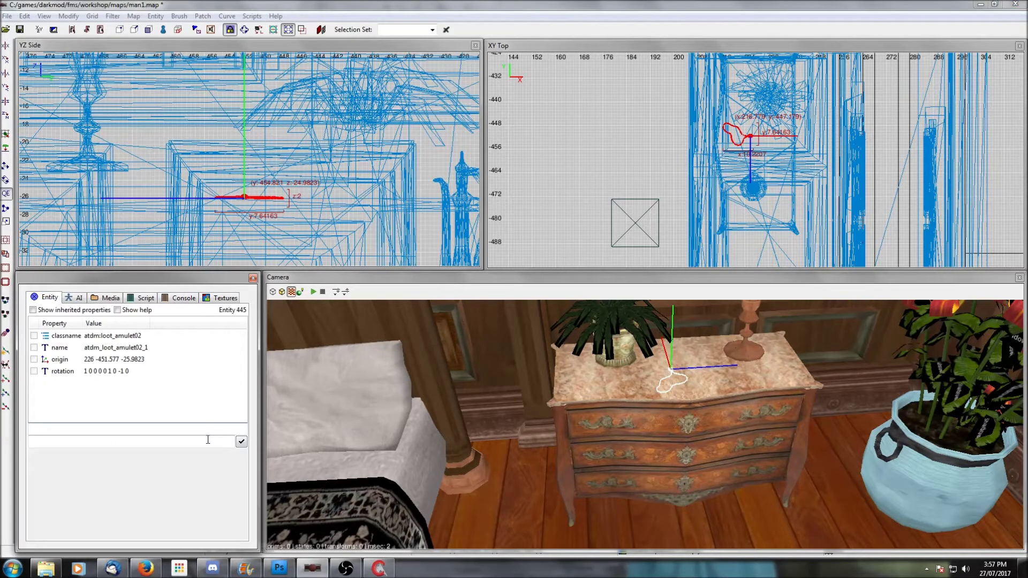
pyautogui.click(32, 310)
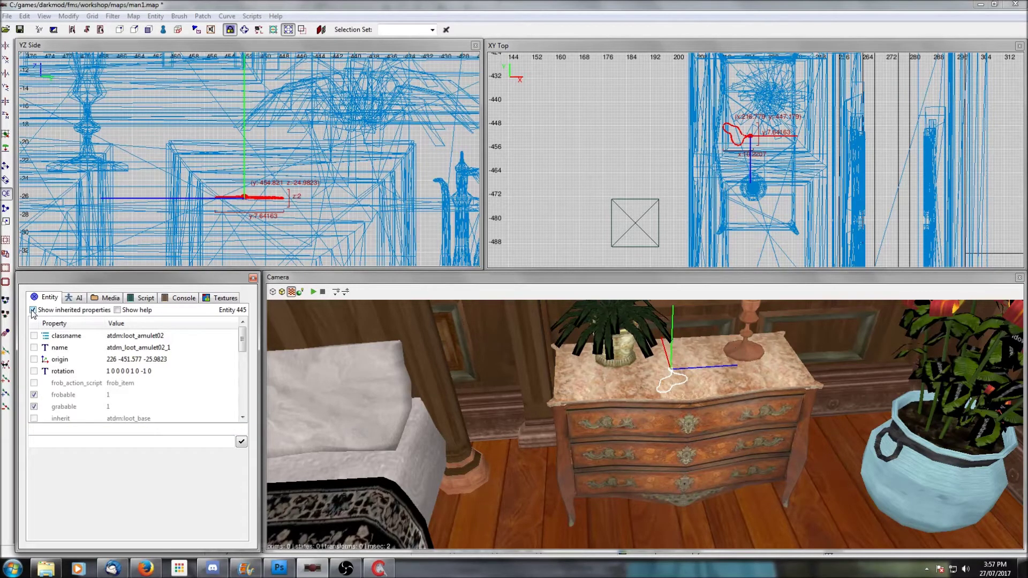
# Examine the amulet's inv_loot_value property, hide the inherited properties and deselect the amulet
pyautogui.scroll(-1, 146, 374)
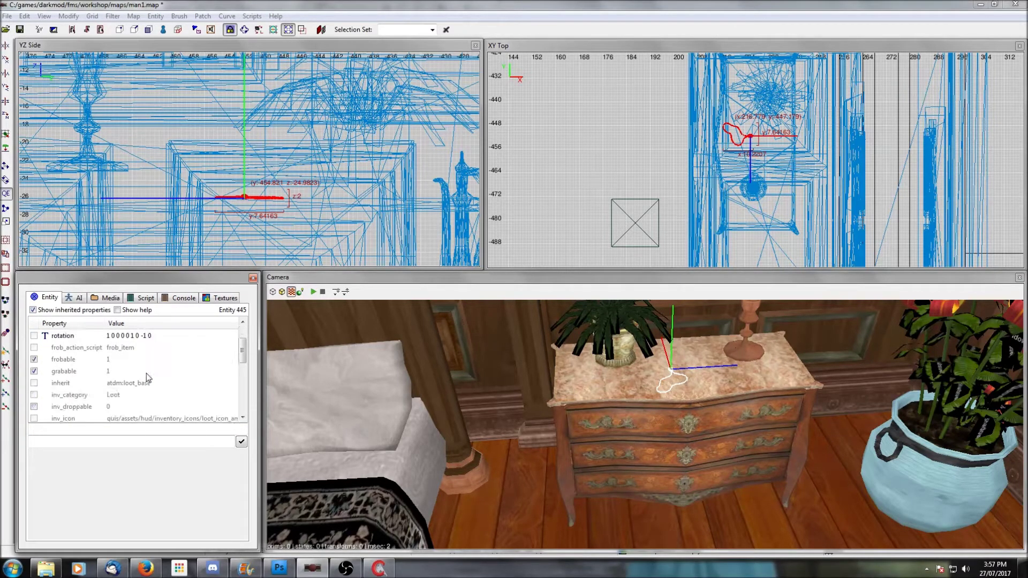
pyautogui.scroll(-1, 169, 378)
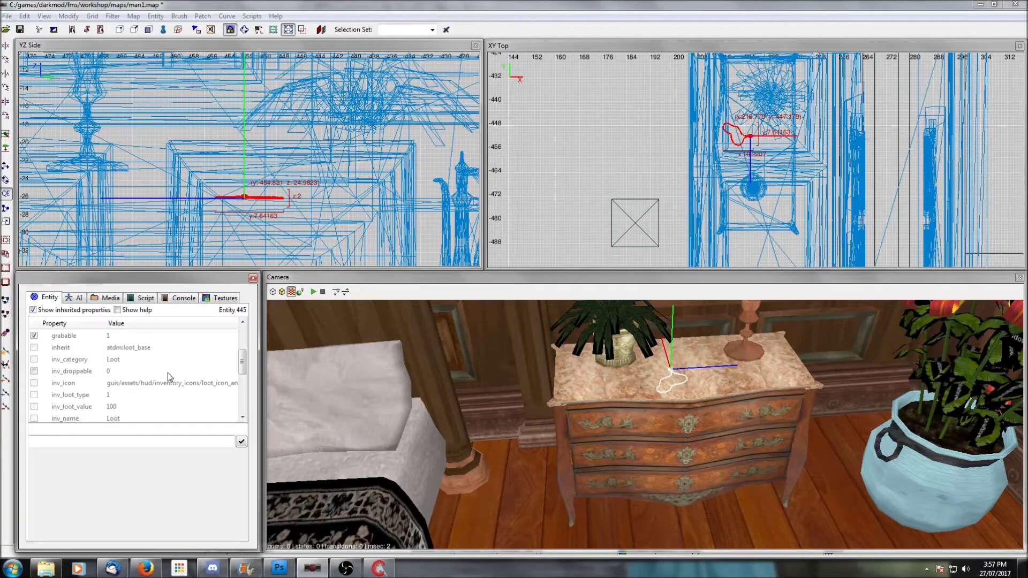
pyautogui.scroll(-1, 168, 372)
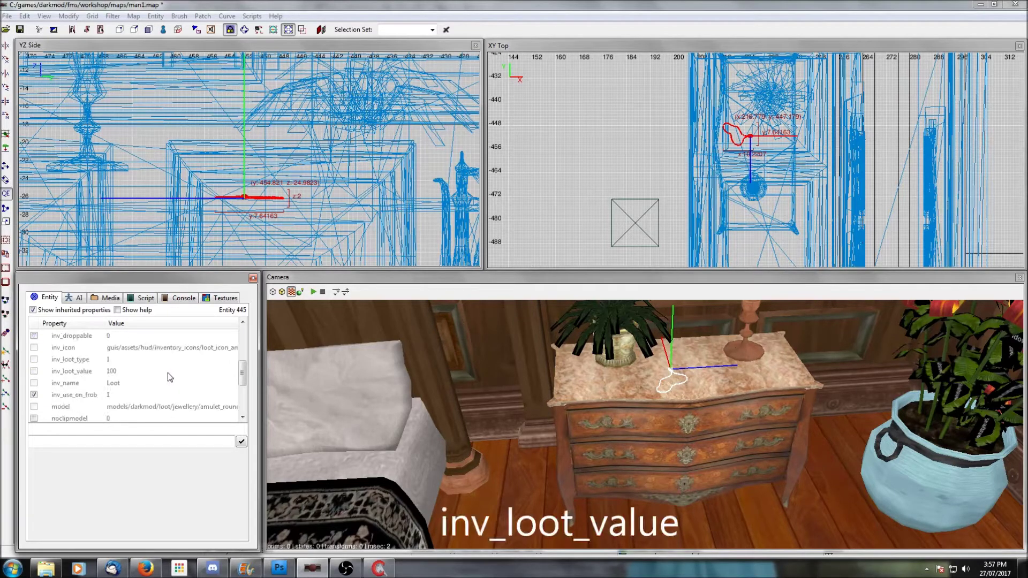
pyautogui.click(81, 374)
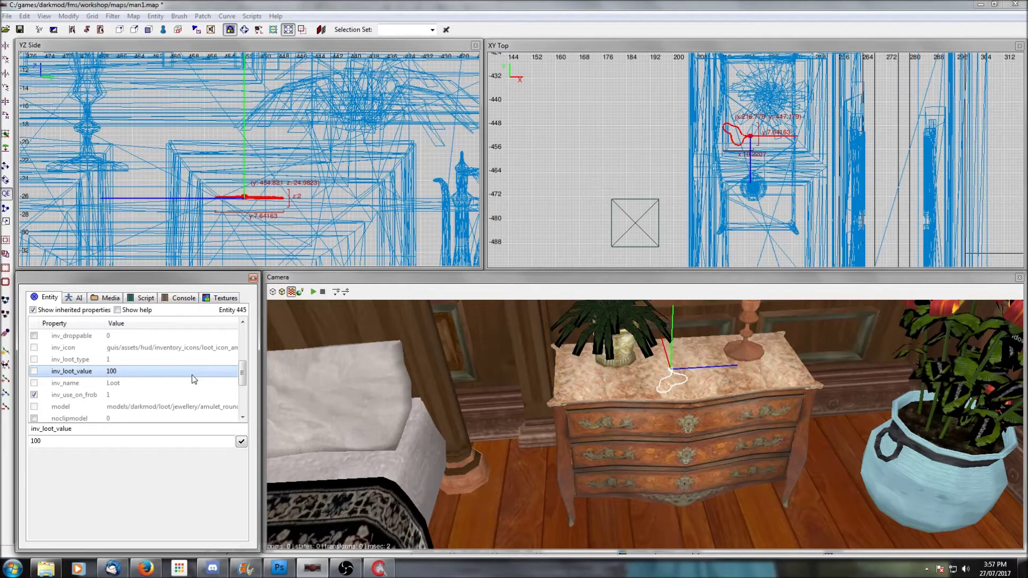
pyautogui.scroll(-3, 194, 379)
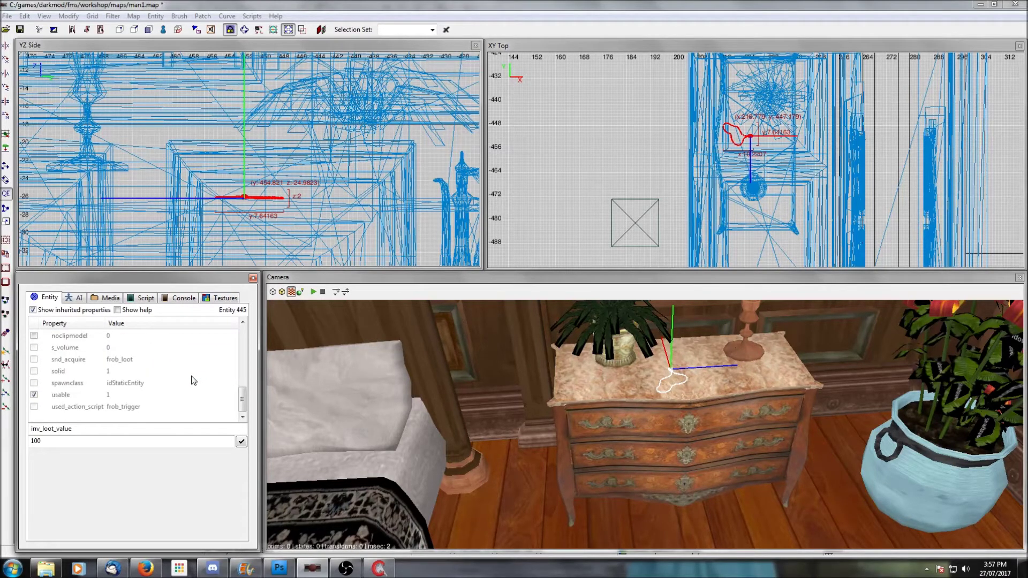
pyautogui.scroll(10, 193, 380)
pyautogui.click(33, 310)
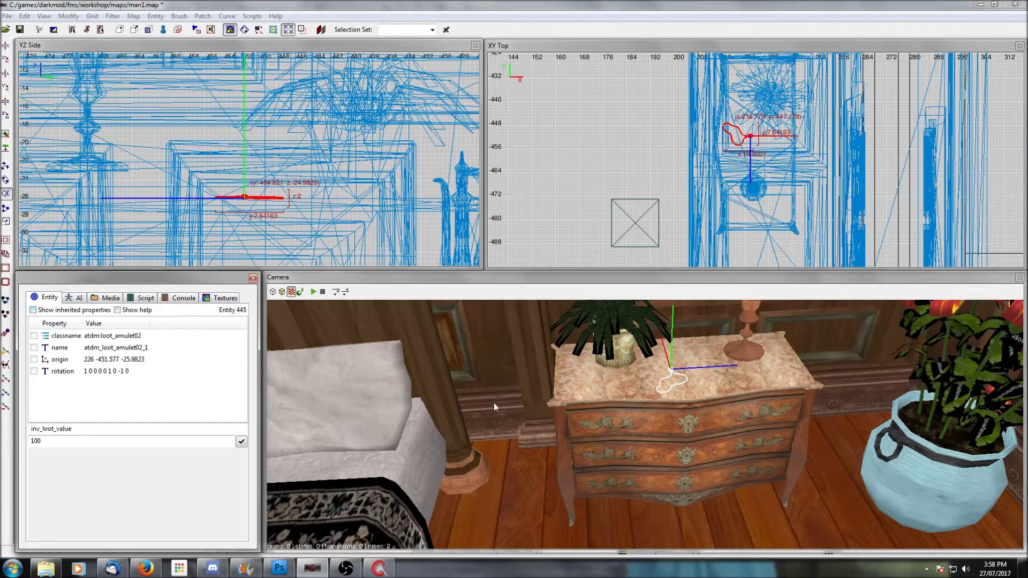
pyautogui.press('Escape')
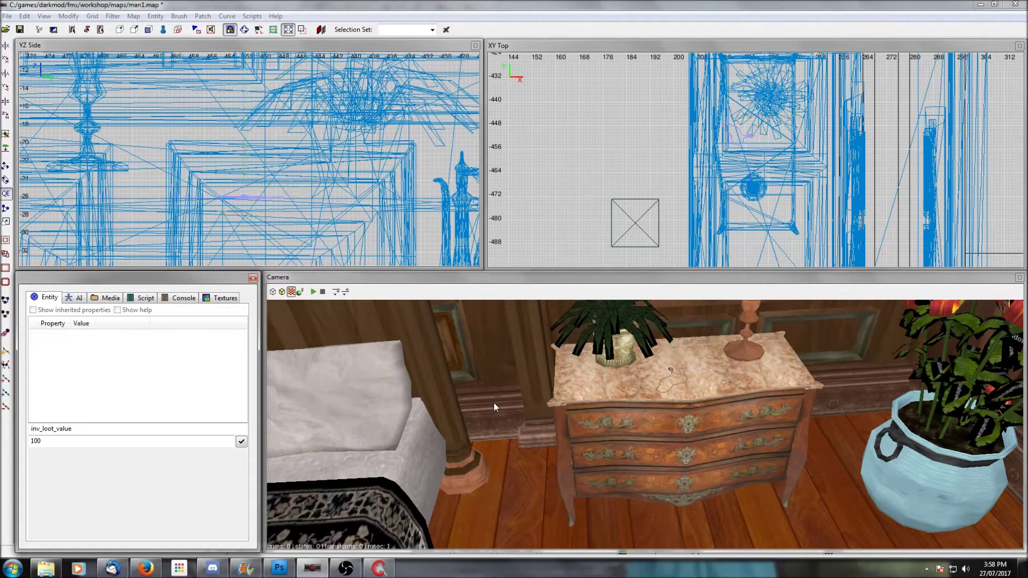
# Add the moveable loot entity atdm:moveable_loot_vase on the chest of drawers beside the amulet
pyautogui.rightClick(506, 407)
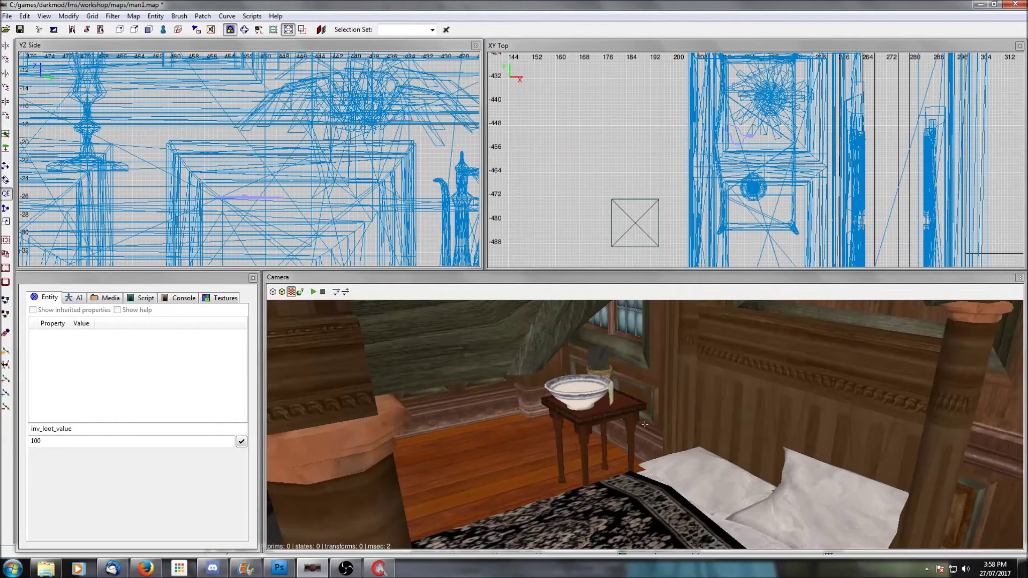
pyautogui.rightClick(597, 422)
pyautogui.rightClick(759, 142)
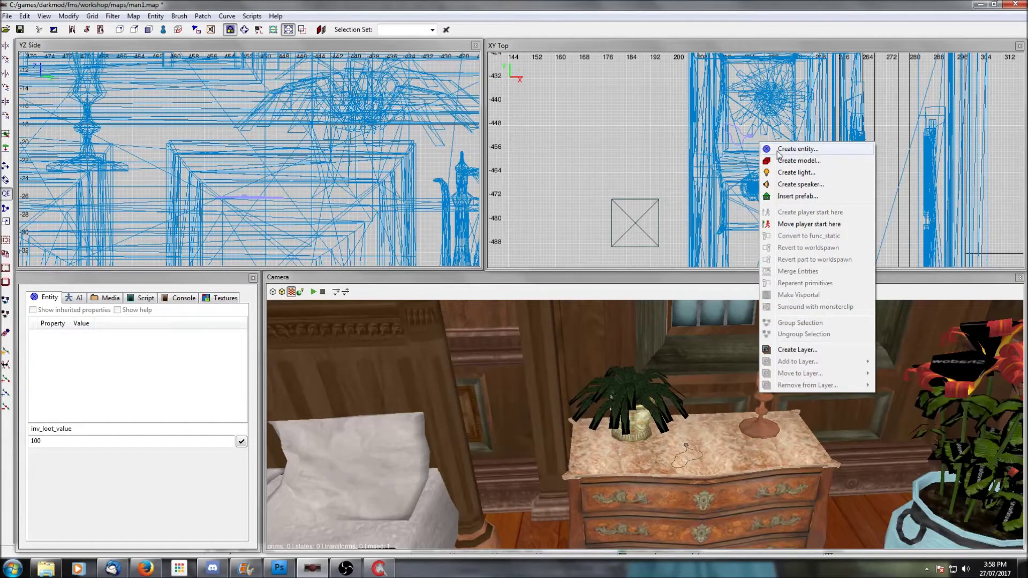
pyautogui.click(779, 151)
pyautogui.scroll(1, 203, 282)
pyautogui.click(202, 277)
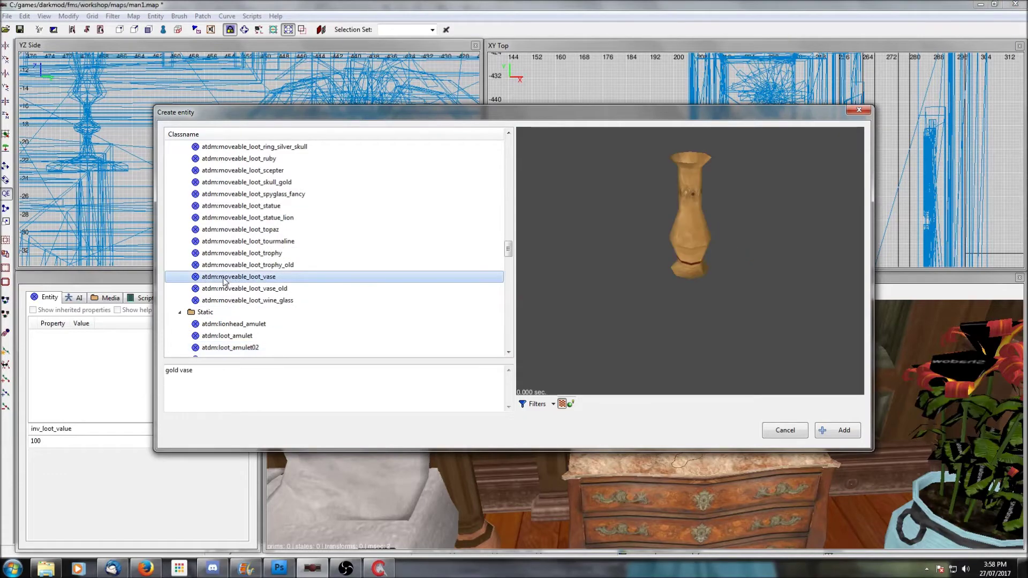
pyautogui.click(836, 434)
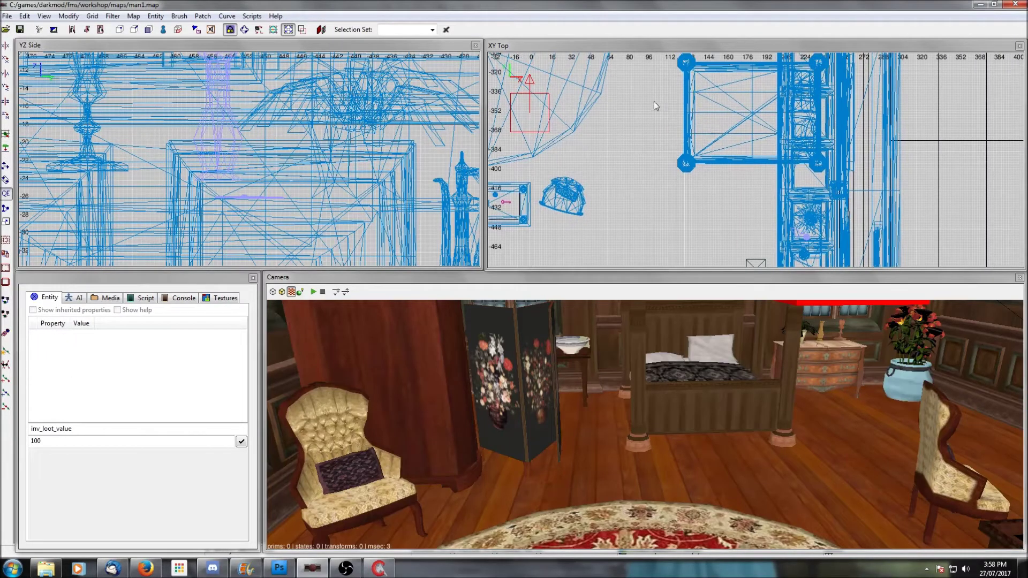
# Start inserting a prefab at the foot of the bed and list the openable container prefabs
pyautogui.rightClick(657, 115)
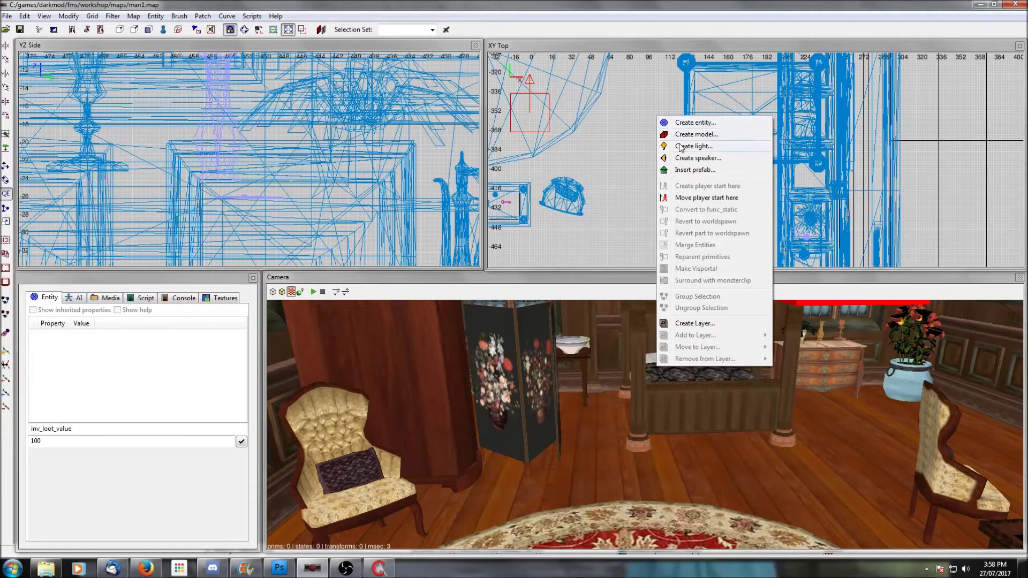
pyautogui.click(691, 170)
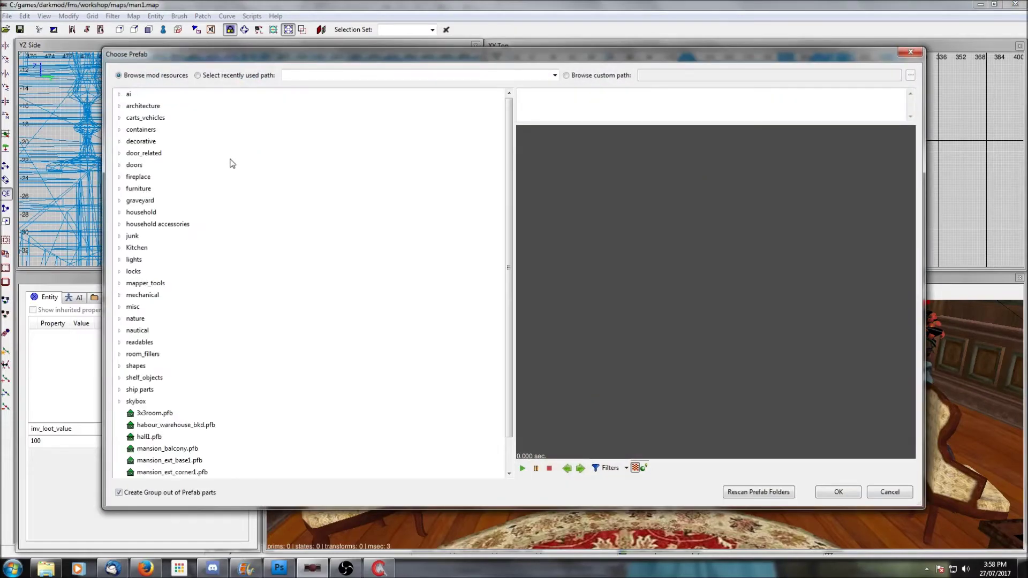
pyautogui.click(119, 130)
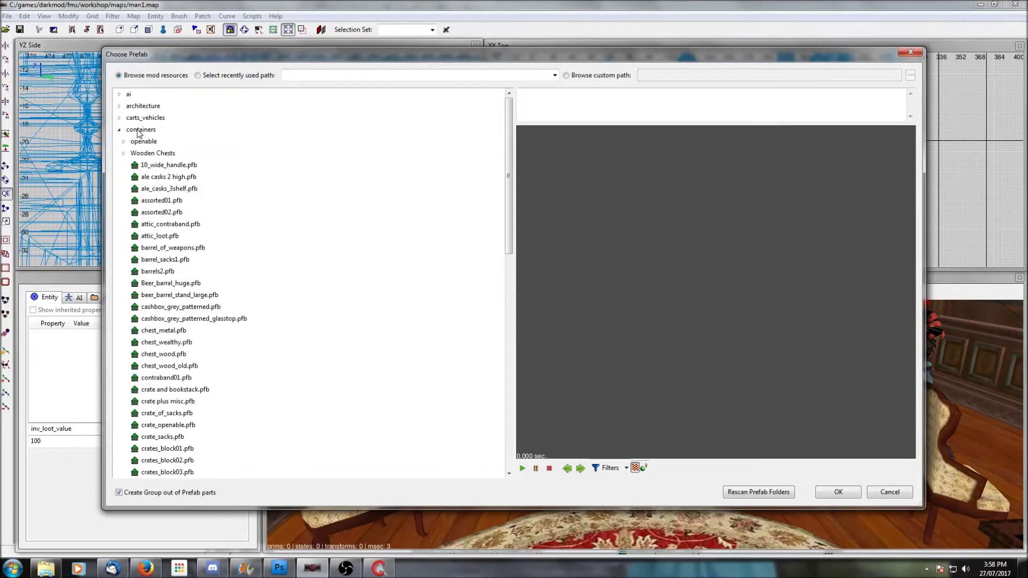
pyautogui.click(123, 141)
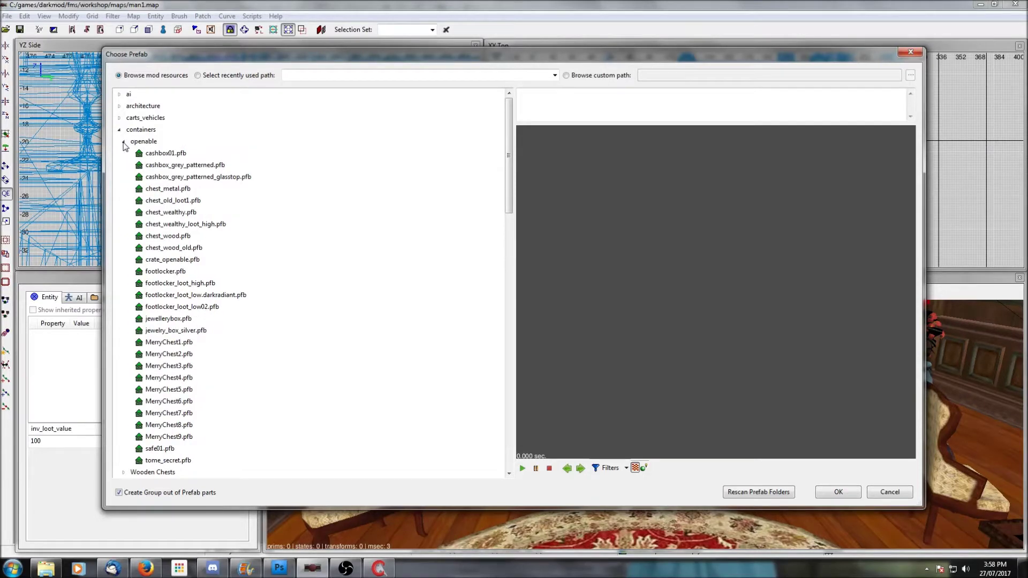
# Preview the openable container prefabs, including the cashbox, chest, footlocker, jewellery box and MerryChest variants
pyautogui.click(154, 155)
pyautogui.click(162, 178)
pyautogui.click(164, 202)
pyautogui.click(165, 238)
pyautogui.click(157, 295)
pyautogui.click(171, 331)
pyautogui.click(172, 355)
pyautogui.click(161, 414)
pyautogui.click(164, 425)
pyautogui.click(159, 411)
pyautogui.click(164, 367)
pyautogui.click(167, 355)
pyautogui.click(165, 344)
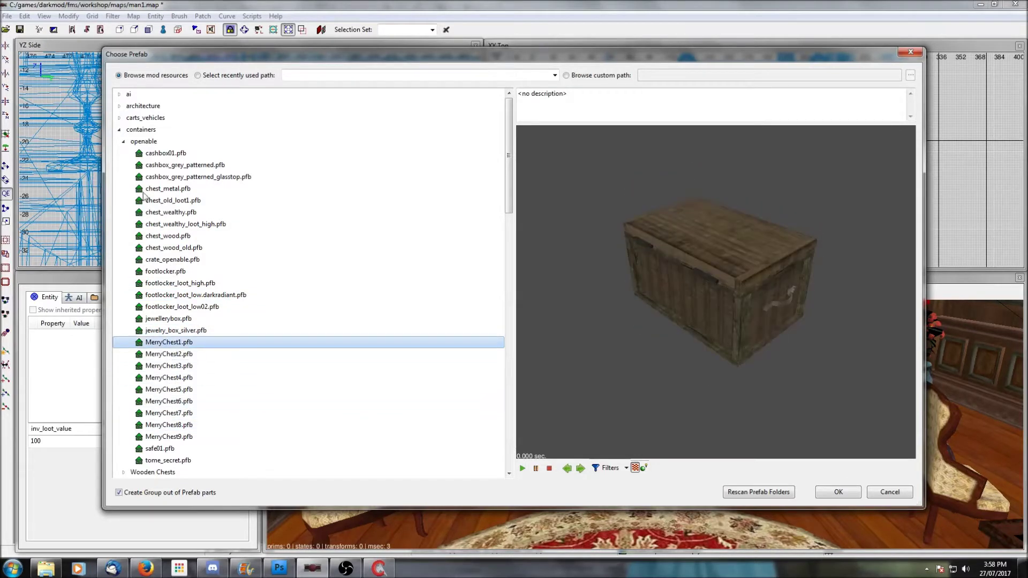
# Preview the MerryChest1 to MerryChest9 prefabs in the Wooden Chests folder
pyautogui.click(123, 142)
pyautogui.click(124, 154)
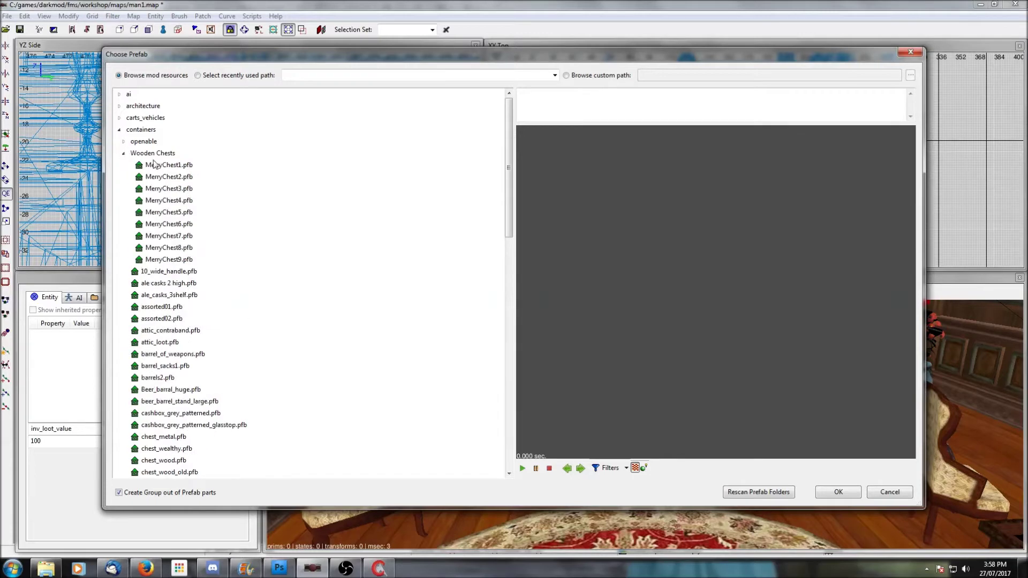
pyautogui.click(161, 165)
pyautogui.click(164, 177)
pyautogui.click(166, 190)
pyautogui.click(167, 201)
pyautogui.click(171, 213)
pyautogui.click(172, 224)
pyautogui.click(172, 237)
pyautogui.click(175, 248)
pyautogui.click(177, 260)
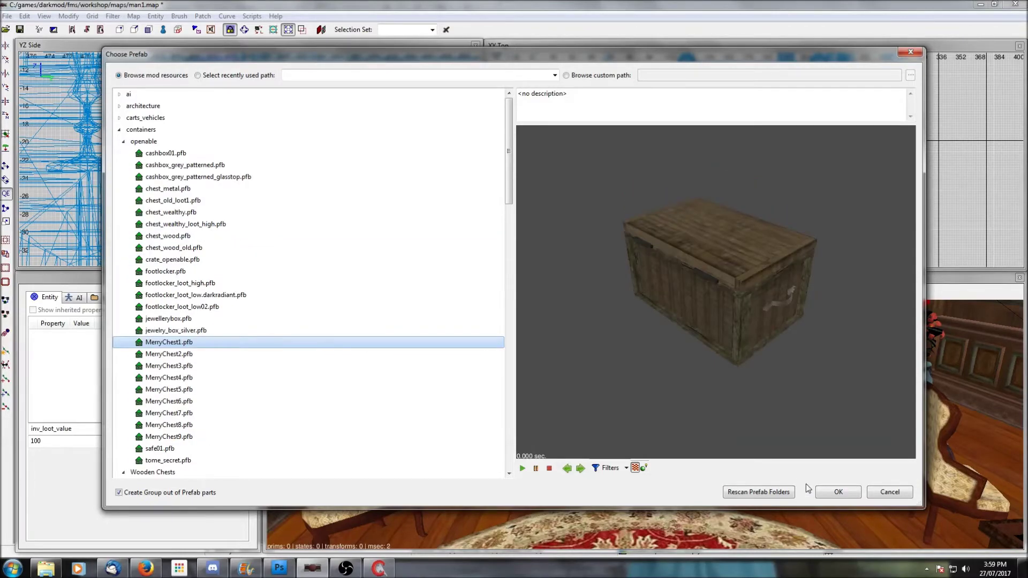
# Insert the openable MerryChest1.pfb prefab at the foot of the bed and lower it onto the floor
pyautogui.click(829, 492)
pyautogui.scroll(-8, 302, 112)
pyautogui.moveTo(301, 112); pyautogui.dragTo(303, 178)
pyautogui.scroll(5, 586, 200)
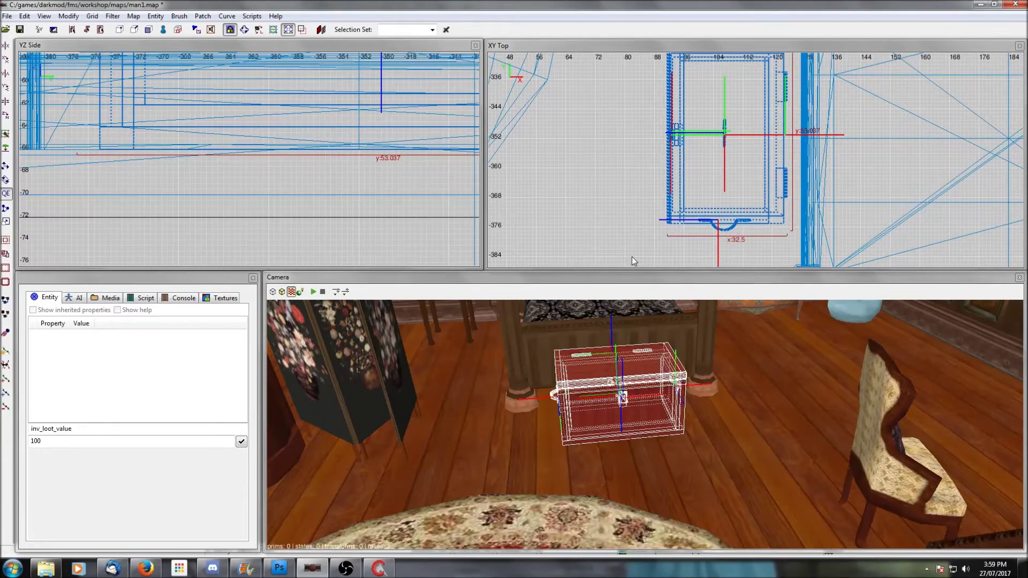
# Ungroup the inserted chest and hide its lid to expose the interior
pyautogui.rightClick(620, 199)
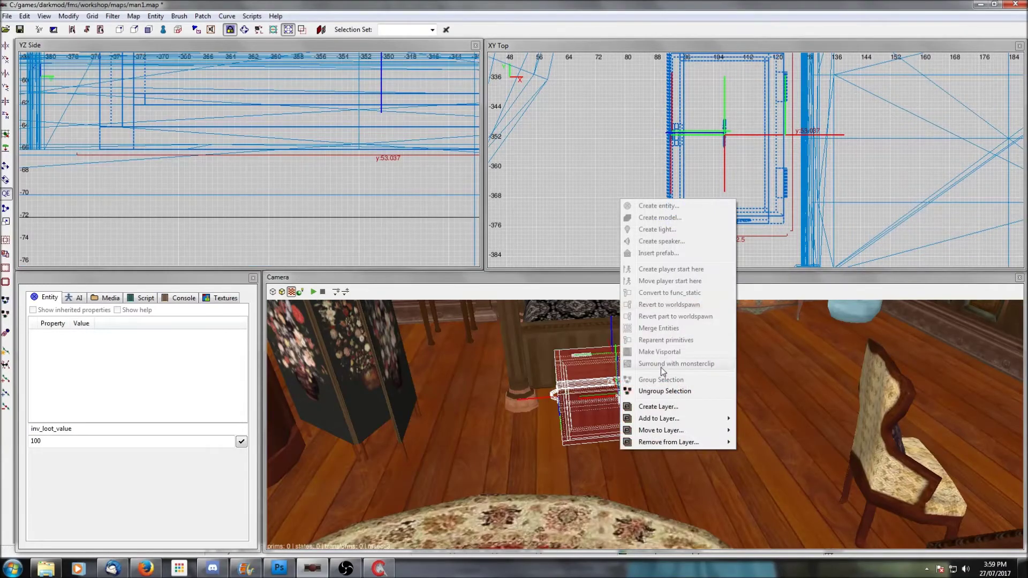
pyautogui.click(665, 390)
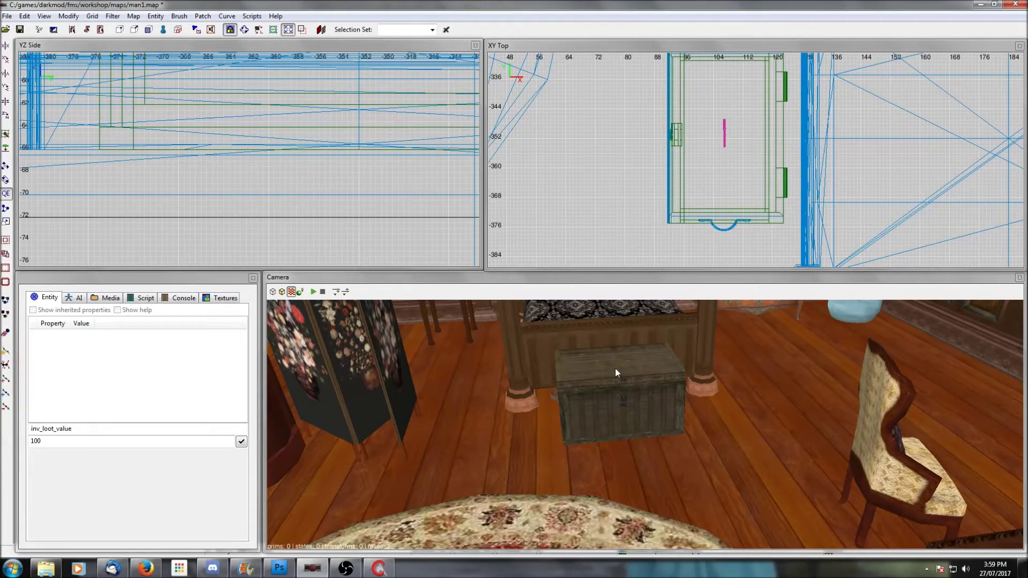
pyautogui.scroll(-2, 718, 114)
pyautogui.keyDown('shift'); pyautogui.click(641, 371); pyautogui.keyUp('shift')
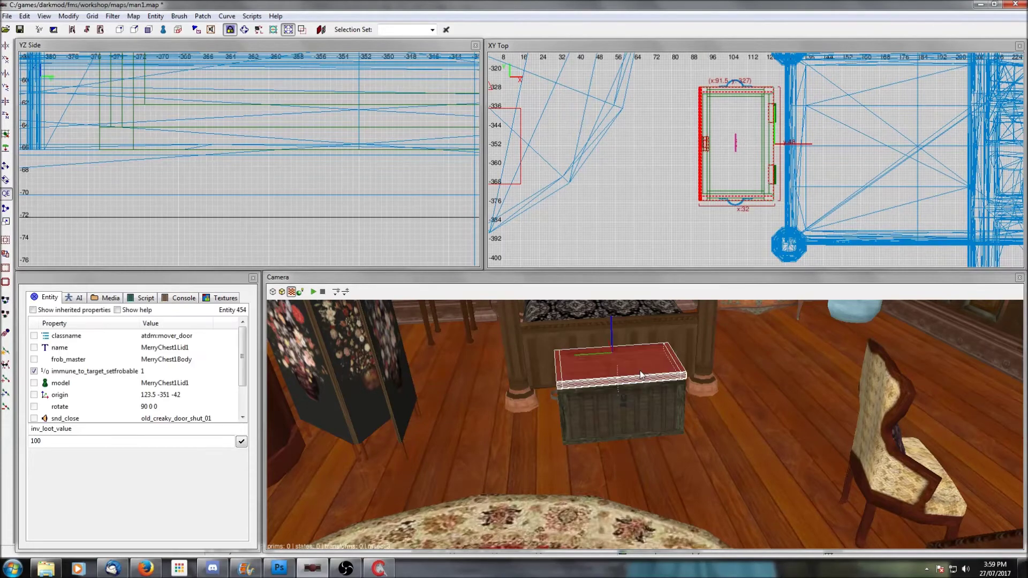
pyautogui.press('Delete')
pyautogui.rightClick(628, 406)
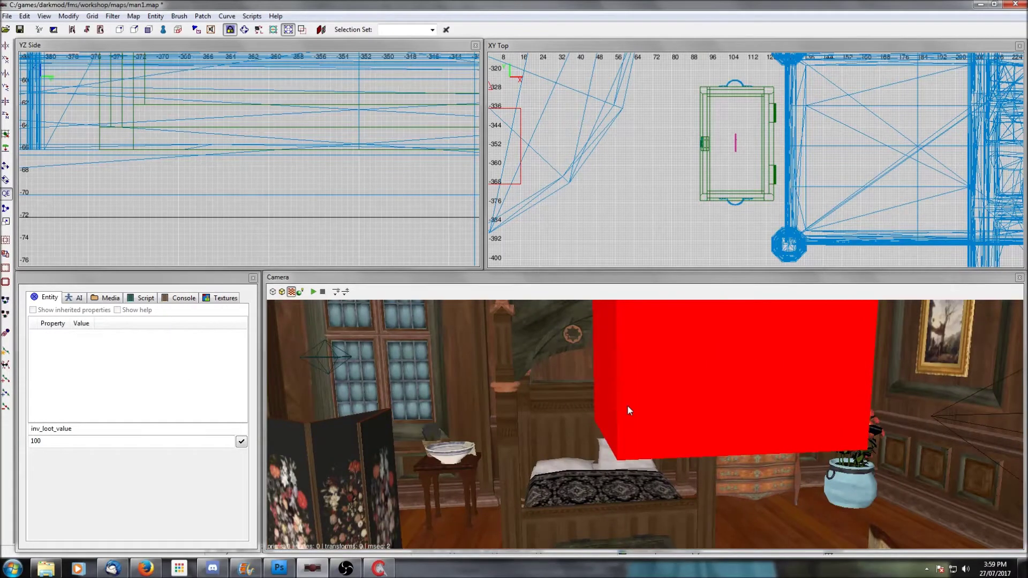
pyautogui.scroll(3, 644, 424)
pyautogui.scroll(-1, 645, 424)
pyautogui.rightClick(645, 425)
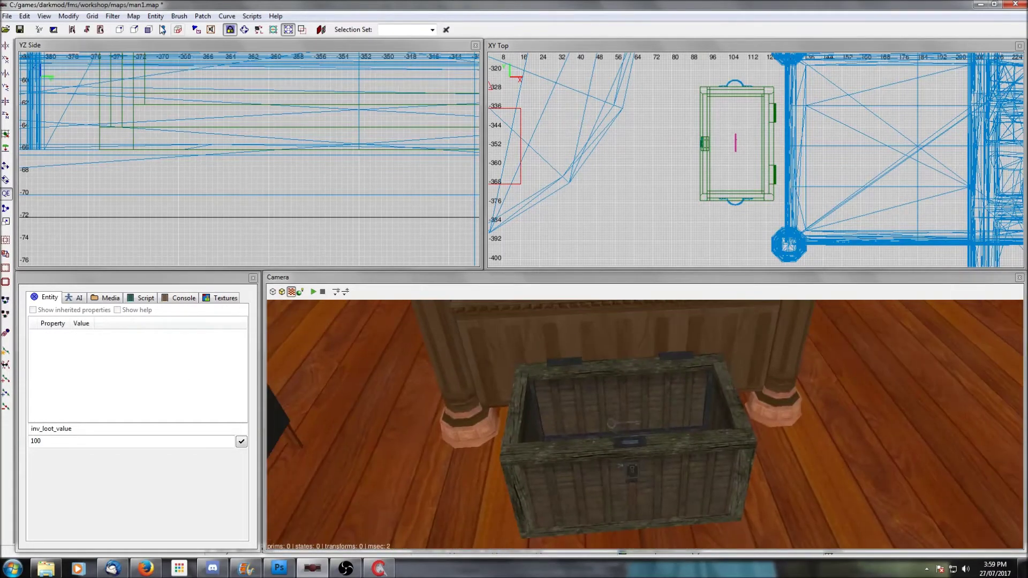
# Show clip textures and inspect the properties of the target_set_frobable box inside the chest, then deselect it
pyautogui.click(112, 16)
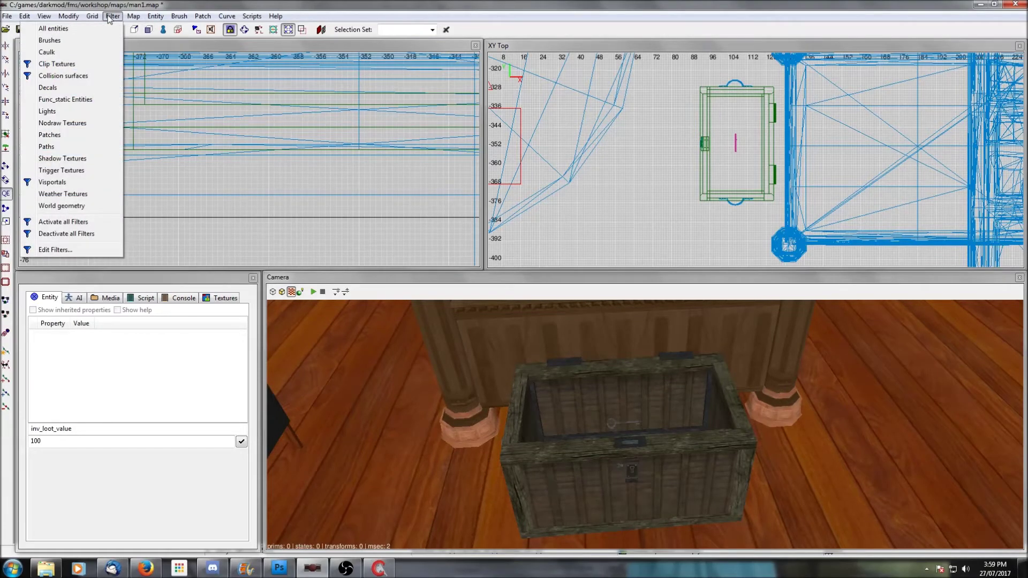
pyautogui.moveTo(100, 18)
pyautogui.click(84, 63)
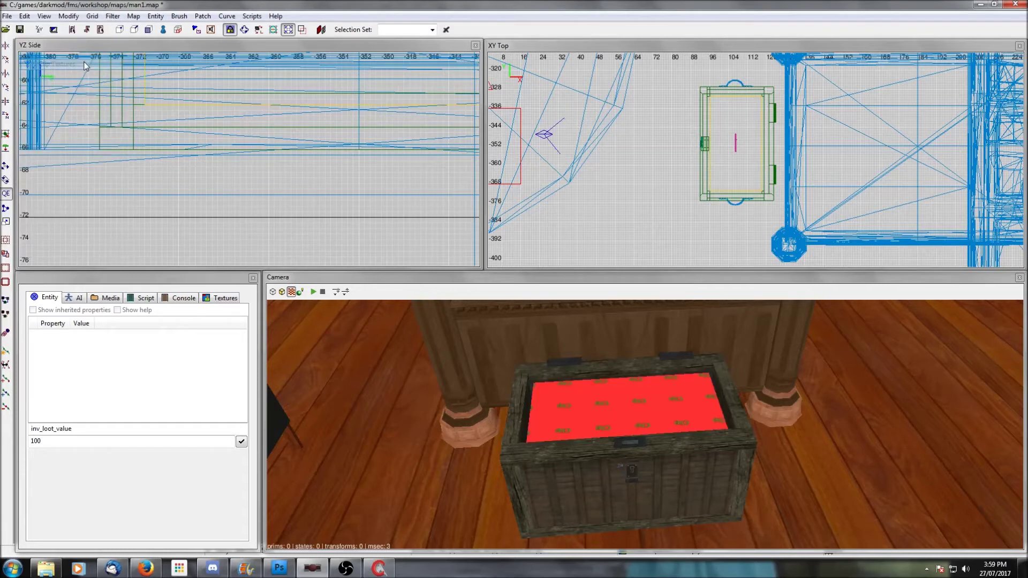
pyautogui.keyDown('shift'); pyautogui.click(609, 416); pyautogui.keyUp('shift')
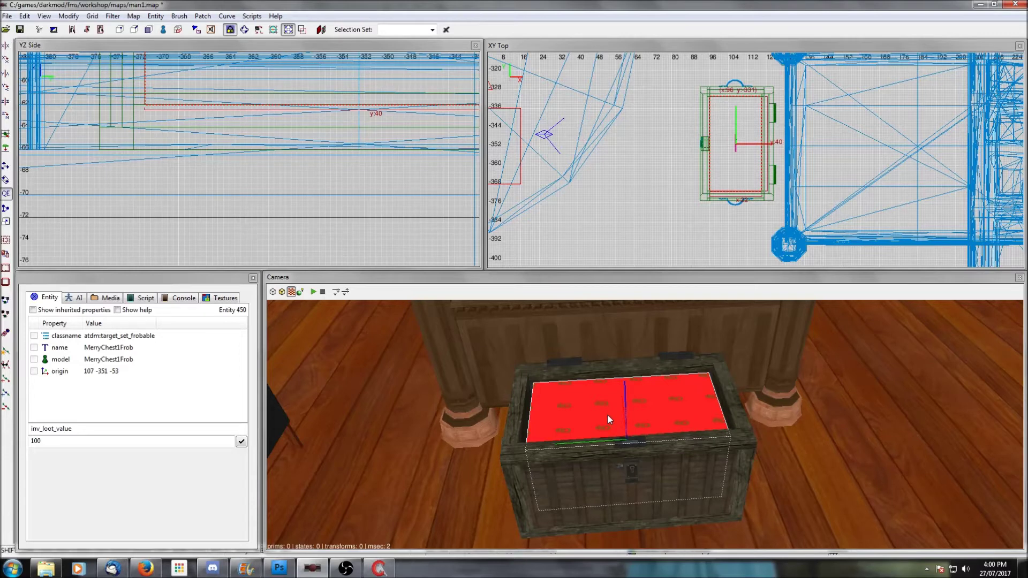
pyautogui.press('Escape')
# Filter out clip textures again and show all hidden objects, including the chest lid
pyautogui.click(107, 16)
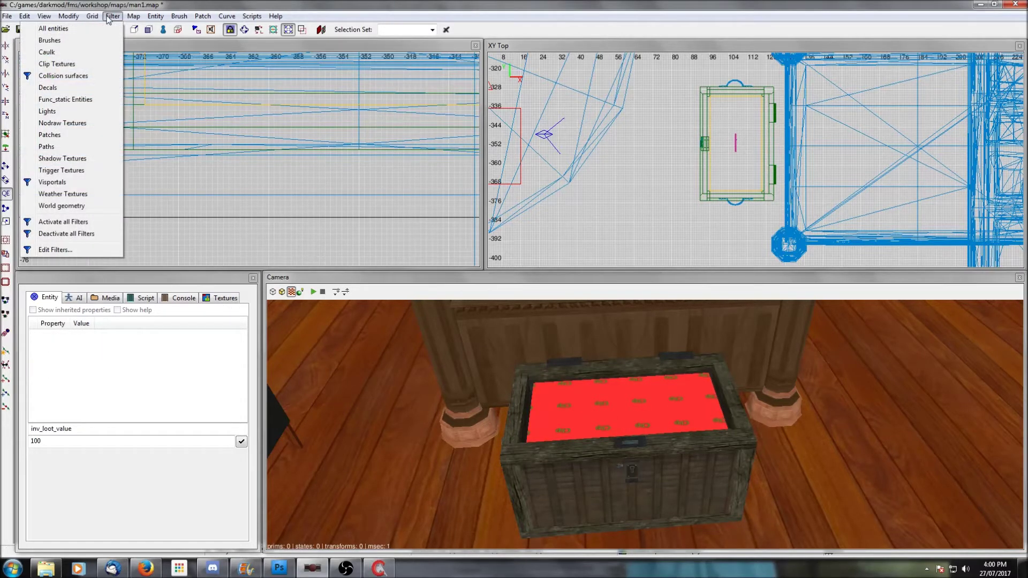
pyautogui.click(98, 65)
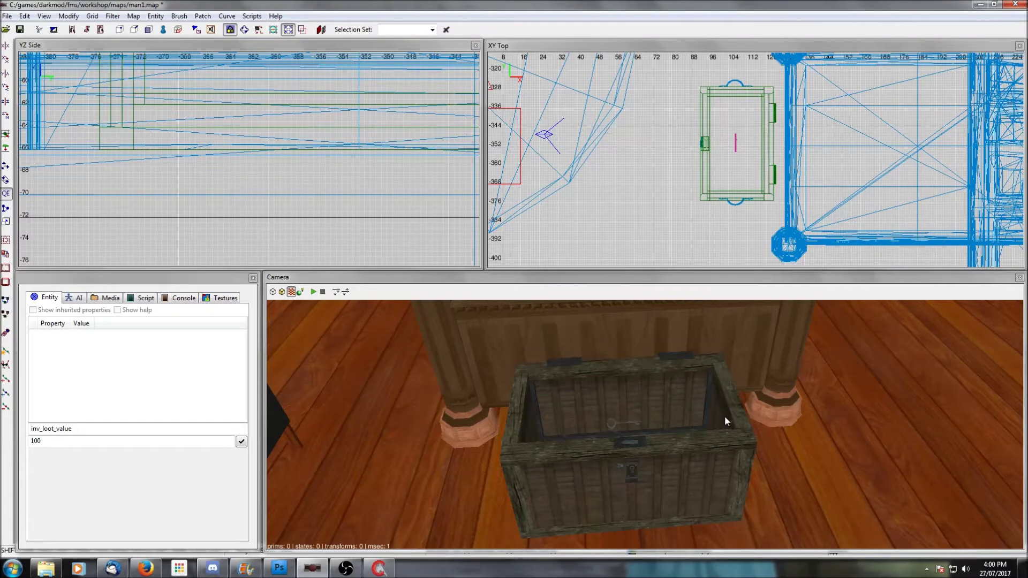
pyautogui.hotkey('shift', 'h')
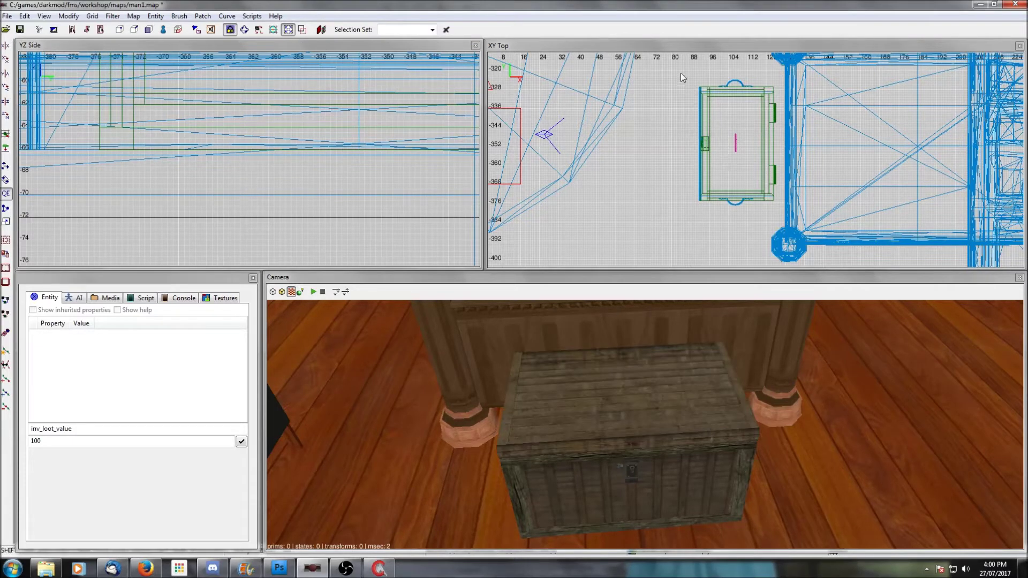
# Select the chest parts while clip textures are filtered out and move them about 42 units along negative Y
pyautogui.keyDown('shift'); pyautogui.moveTo(680, 73); pyautogui.dragTo(780, 217); pyautogui.keyUp('shift')
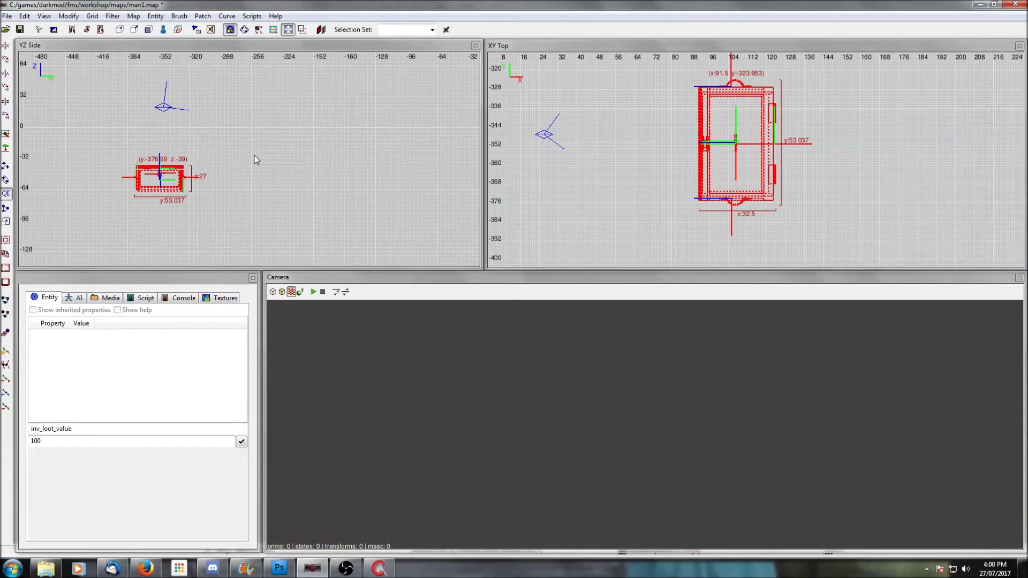
pyautogui.moveTo(727, 106); pyautogui.dragTo(726, 195)
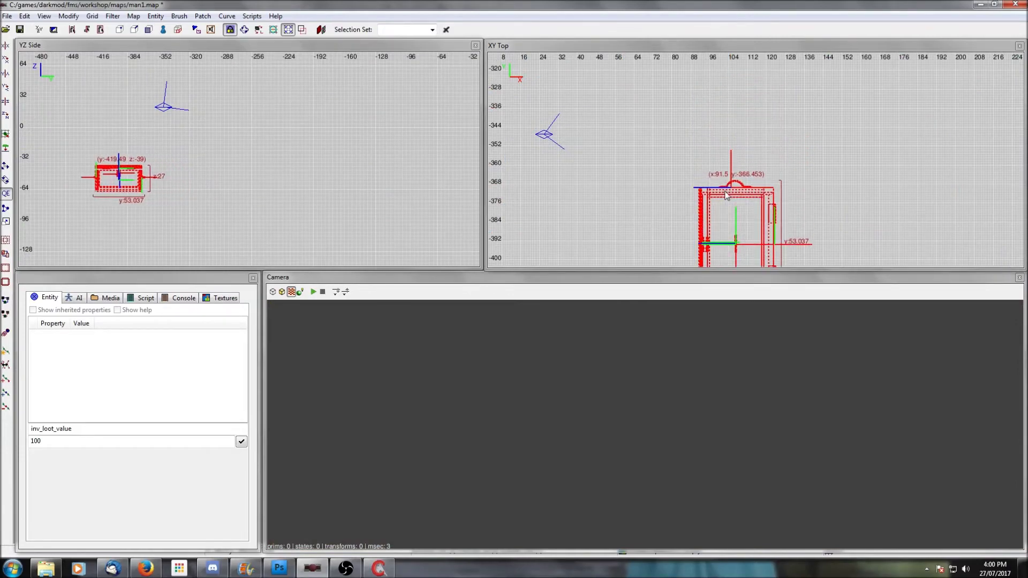
pyautogui.hotkey('shift', 'h')
pyautogui.rightClick(742, 395)
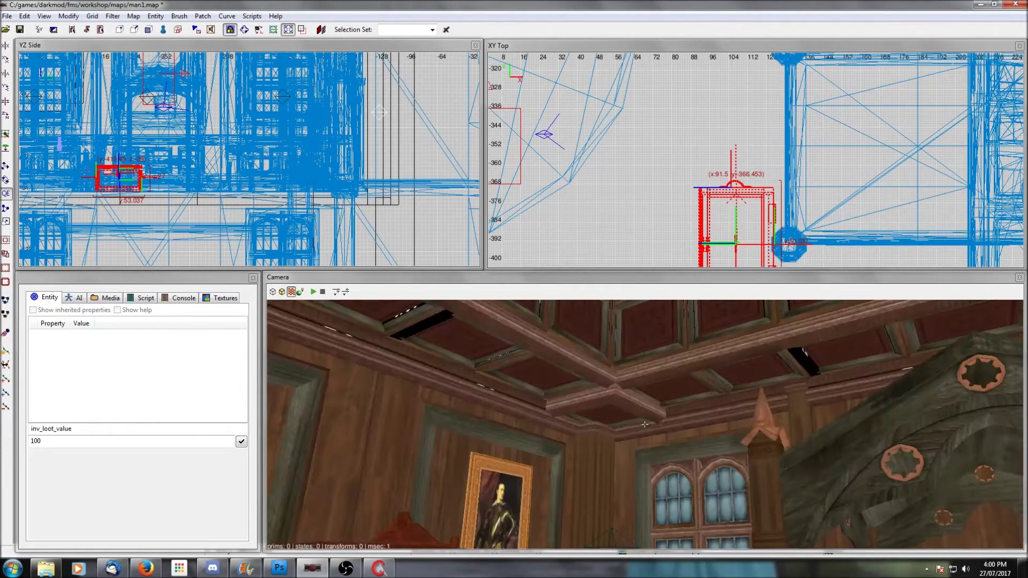
pyautogui.rightClick(742, 395)
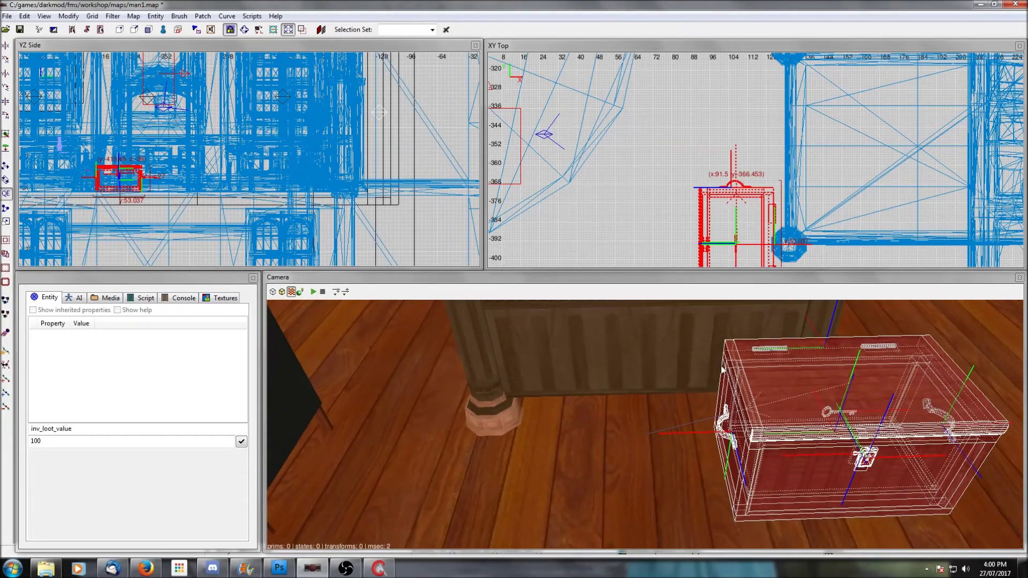
# Show clip textures, deselect the chest parts and undo their move
pyautogui.click(113, 16)
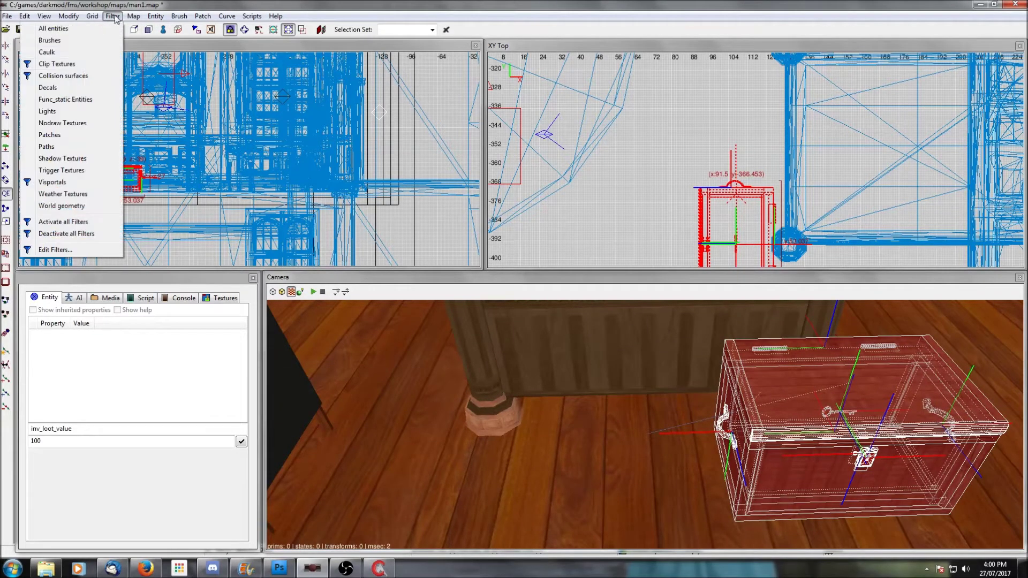
pyautogui.click(80, 69)
pyautogui.press('Escape')
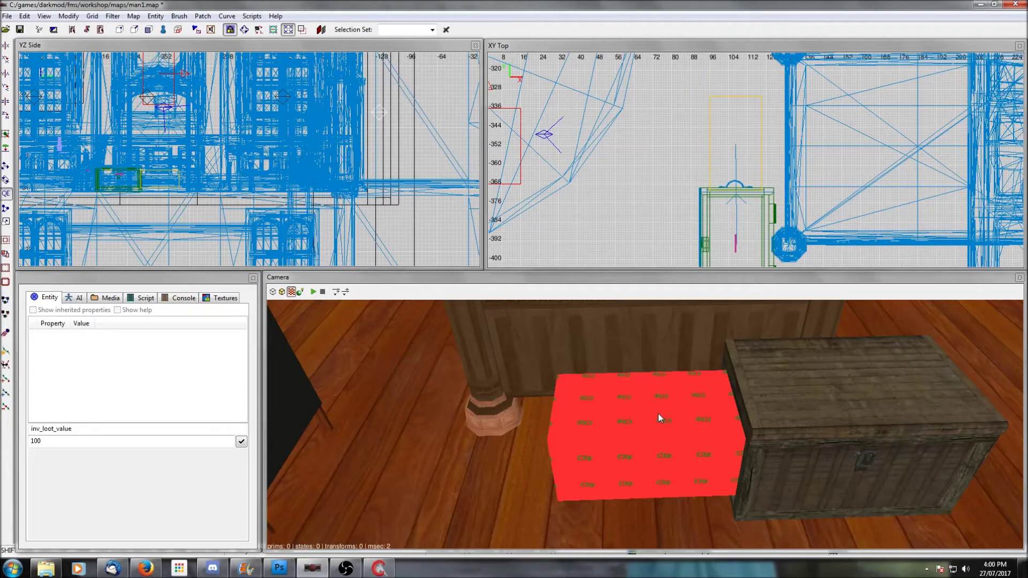
pyautogui.hotkey('ctrl', 'z')
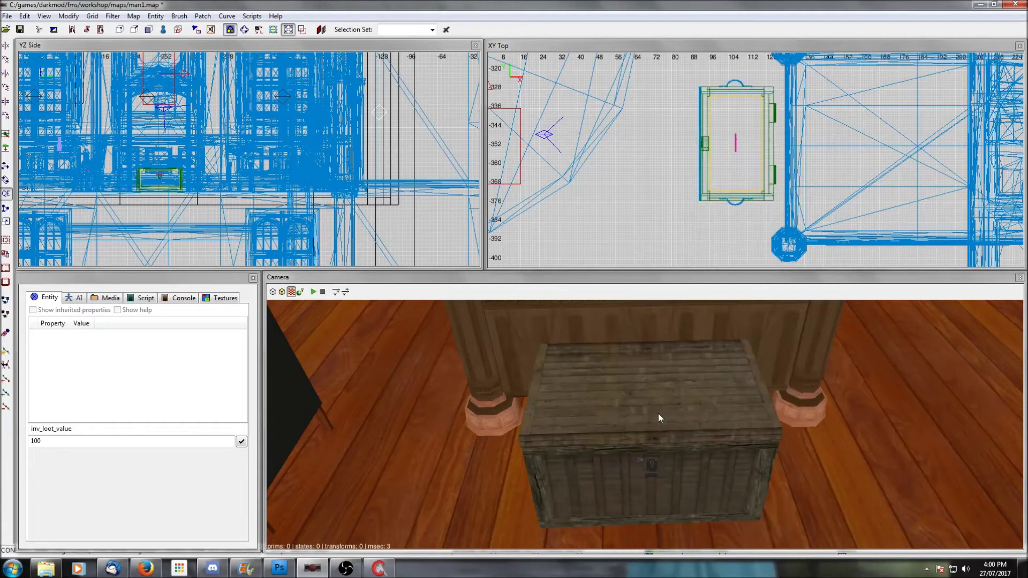
# Select the chest lid and examine its entity properties, including its frob master, rotation, sounds and target
pyautogui.keyDown('shift'); pyautogui.click(668, 404); pyautogui.keyUp('shift')
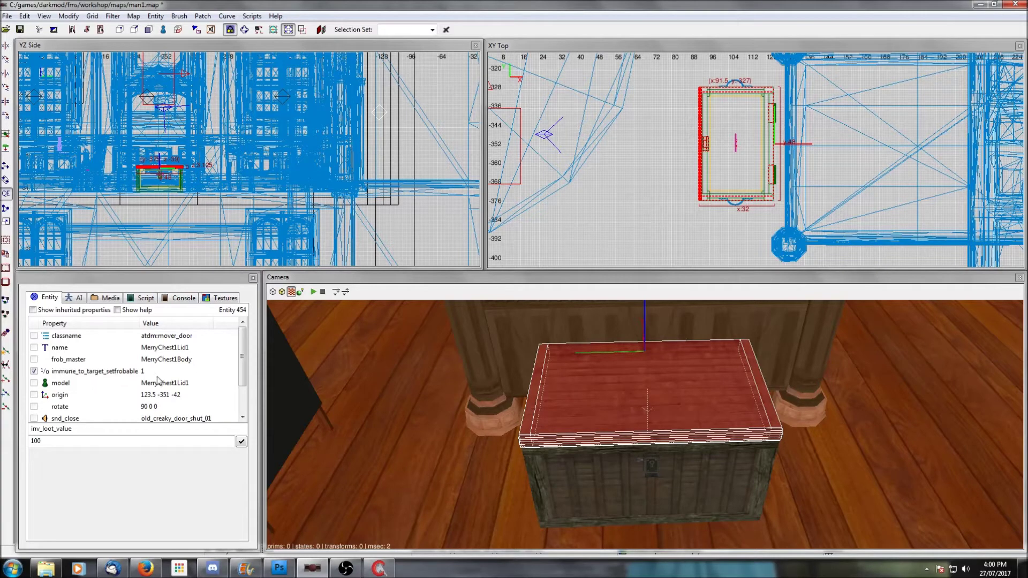
pyautogui.click(242, 360)
pyautogui.moveTo(242, 360); pyautogui.dragTo(241, 399)
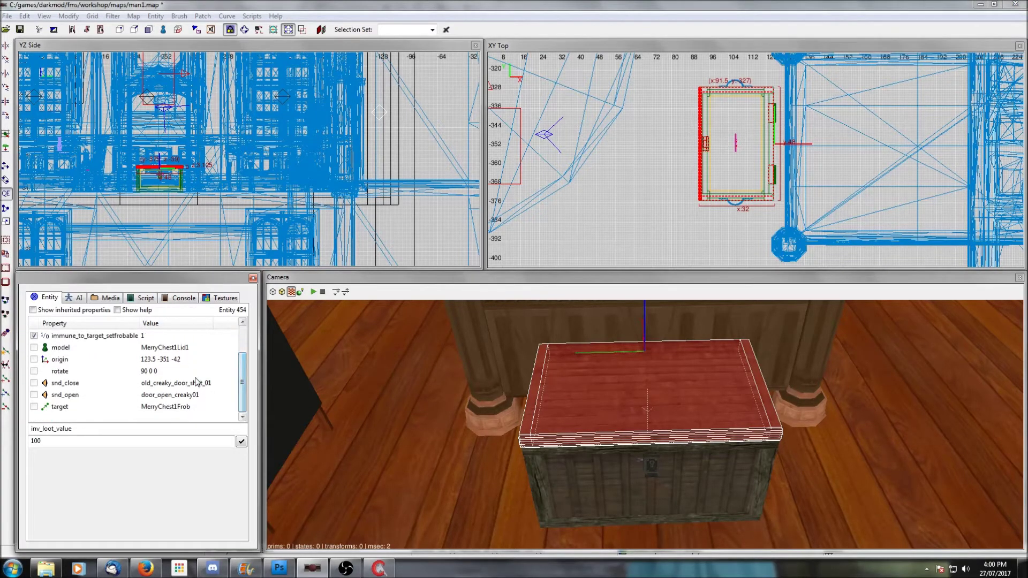
pyautogui.moveTo(243, 399); pyautogui.dragTo(242, 366)
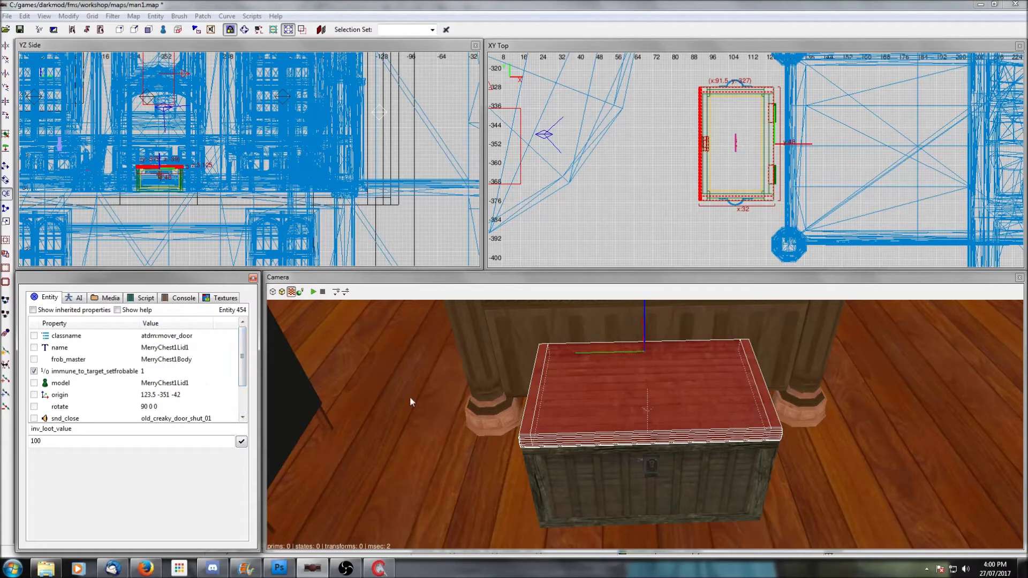
# Hide the chest lid and the frobability clip box inside the chest
pyautogui.press('h')
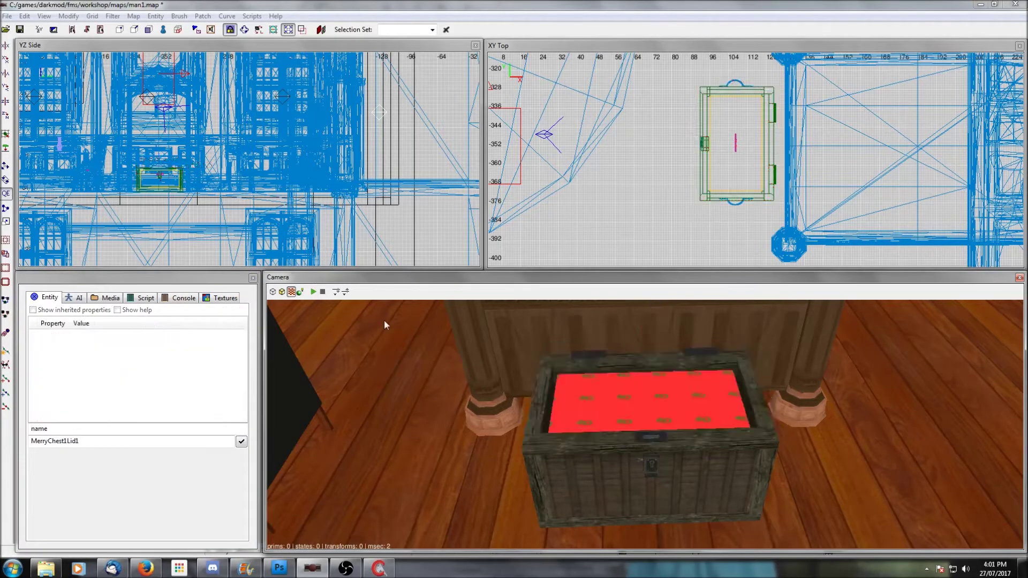
pyautogui.keyDown('shift'); pyautogui.click(622, 407); pyautogui.keyUp('shift')
pyautogui.press('h')
pyautogui.rightClick(620, 406)
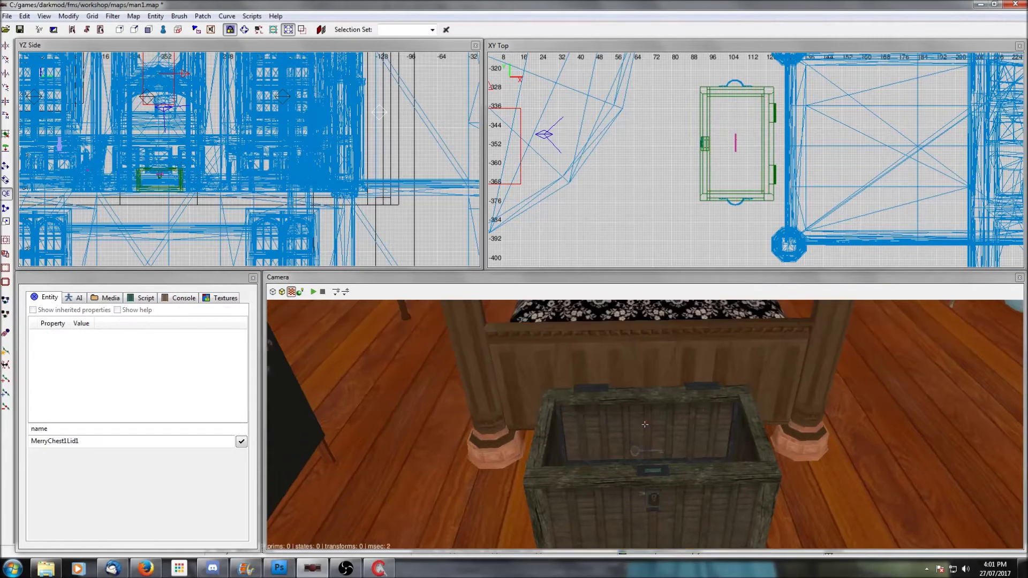
# Select the key inside the chest, examine its properties and placement, and deselect it
pyautogui.keyDown('shift'); pyautogui.click(638, 451); pyautogui.keyUp('shift')
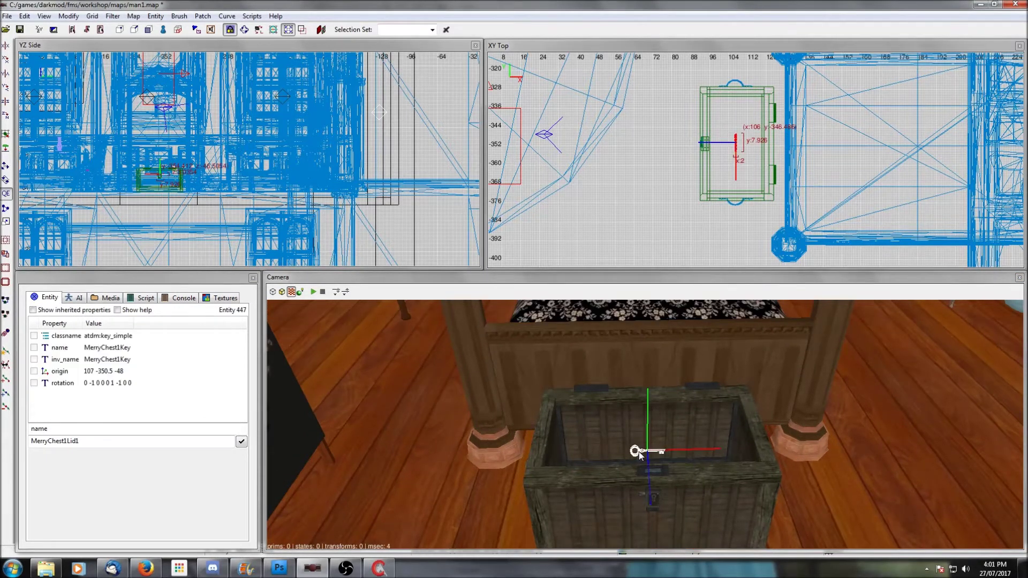
pyautogui.rightClick(639, 451)
pyautogui.rightClick(638, 451)
pyautogui.scroll(5, 639, 451)
pyautogui.rightClick(638, 451)
pyautogui.rightClick(639, 451)
pyautogui.scroll(-5, 638, 451)
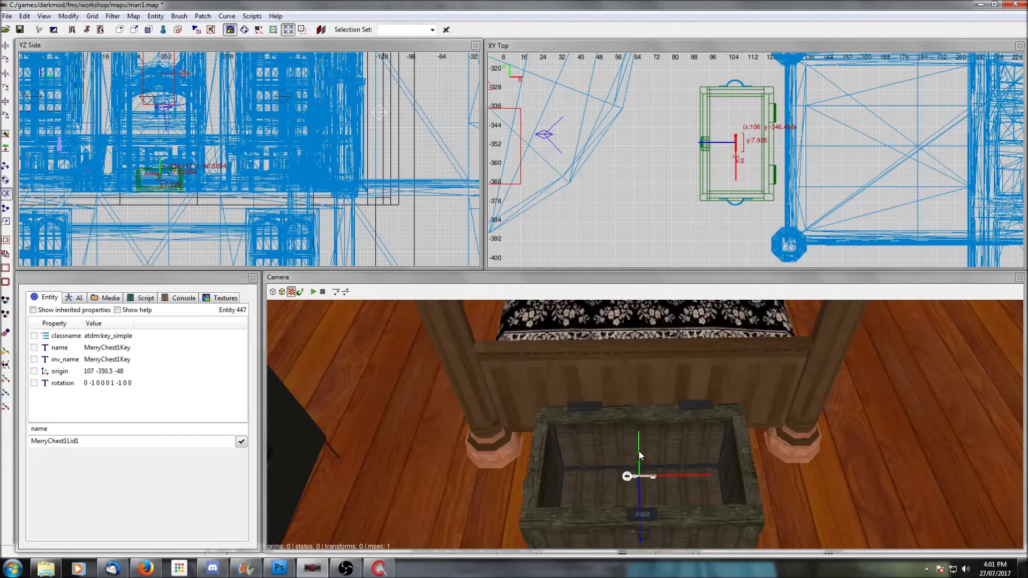
pyautogui.scroll(-2, 638, 451)
pyautogui.press('Escape')
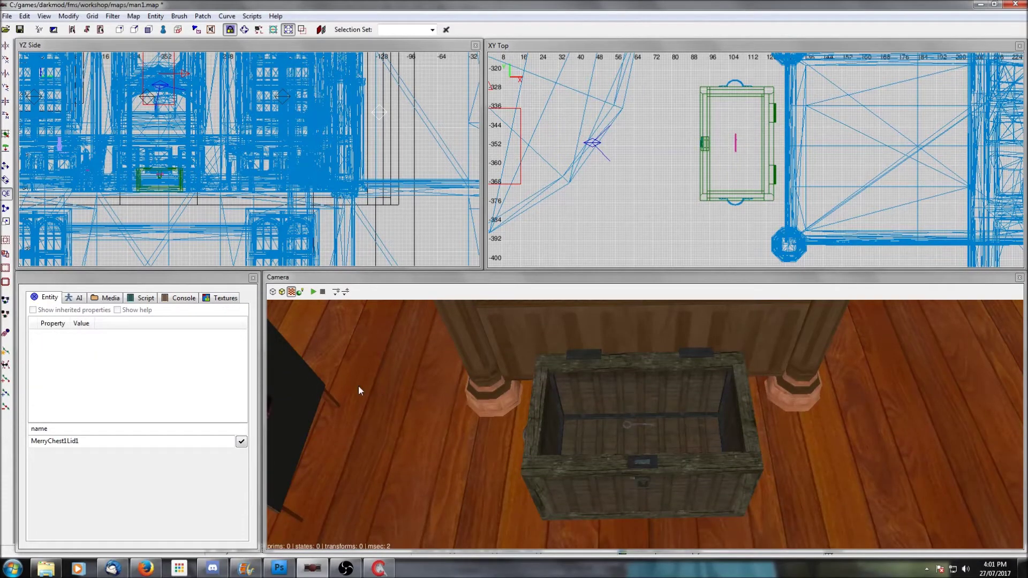
# Select the chest body and examine its frob peer, lock, target and used_by properties, checking the key inside and deselecting it
pyautogui.keyDown('shift'); pyautogui.click(596, 460); pyautogui.keyUp('shift')
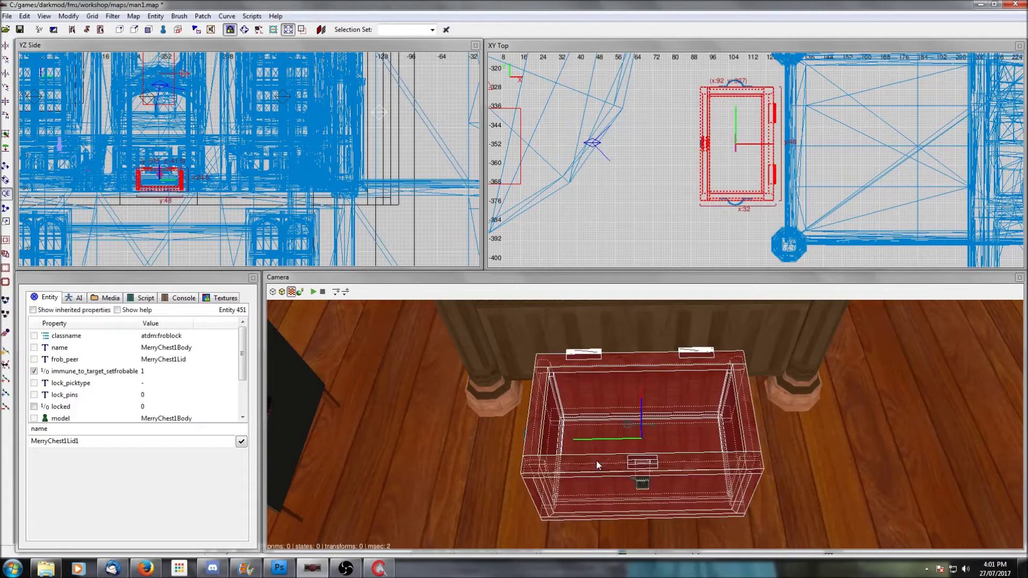
pyautogui.moveTo(245, 370); pyautogui.dragTo(246, 408)
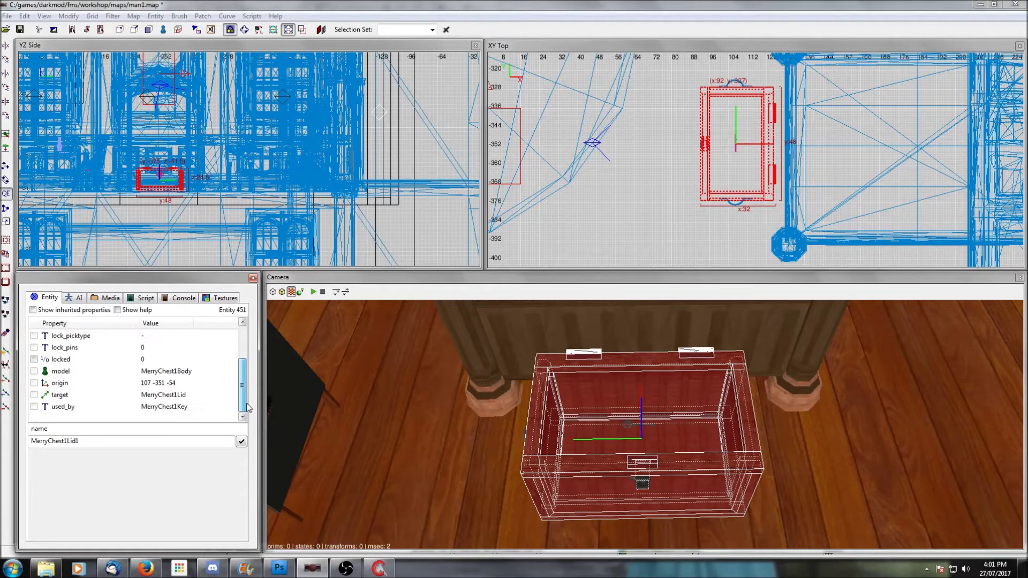
pyautogui.click(132, 408)
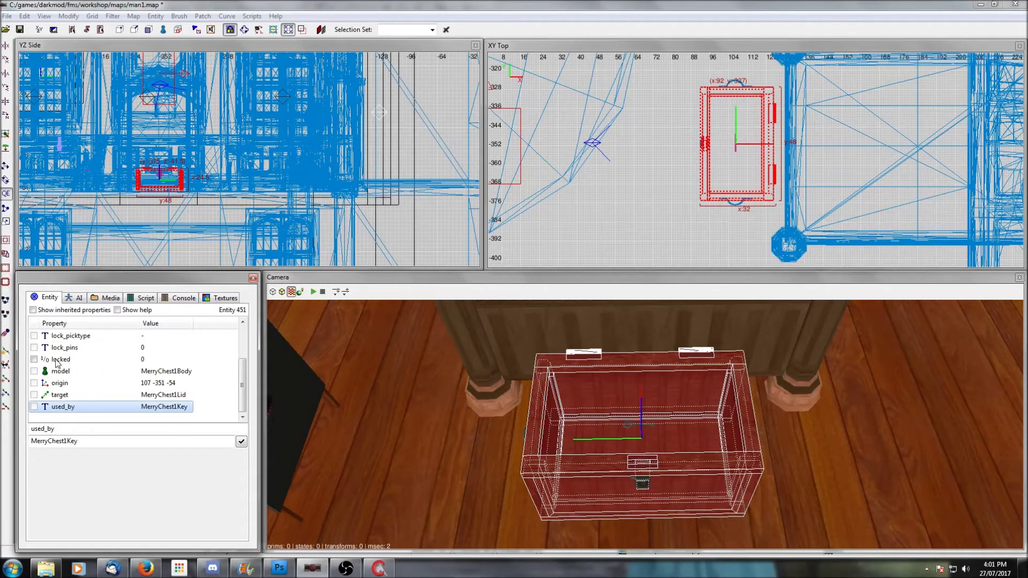
pyautogui.press('Escape')
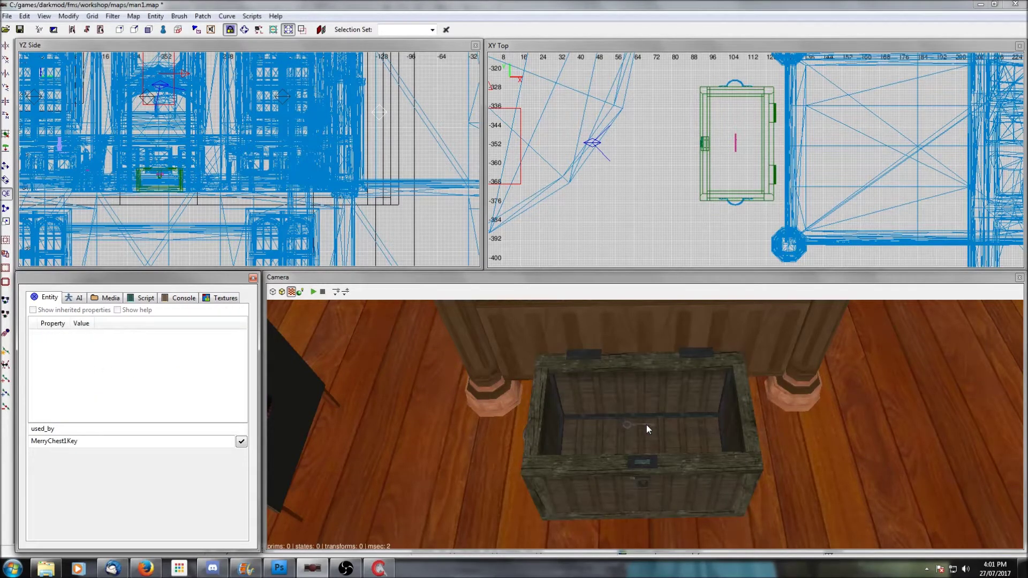
pyautogui.keyDown('shift'); pyautogui.click(647, 425); pyautogui.keyUp('shift')
pyautogui.press('Escape')
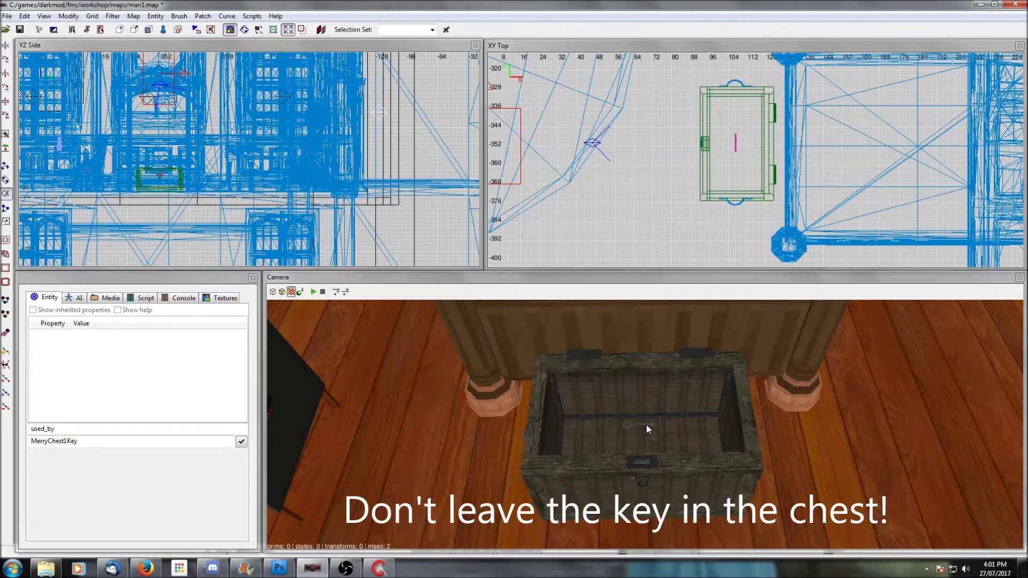
# Unhide the hidden chest parts and undo the MerryChest1 prefab's insertion at the foot of the bed
pyautogui.hotkey('shift', 'h')
pyautogui.rightClick(646, 425)
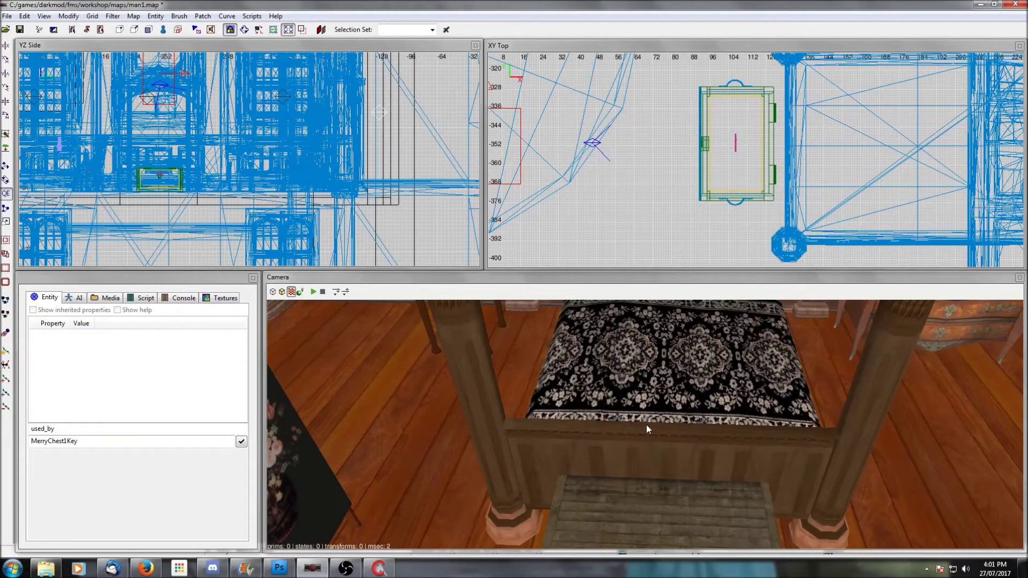
pyautogui.rightClick(645, 425)
pyautogui.scroll(-2, 793, 190)
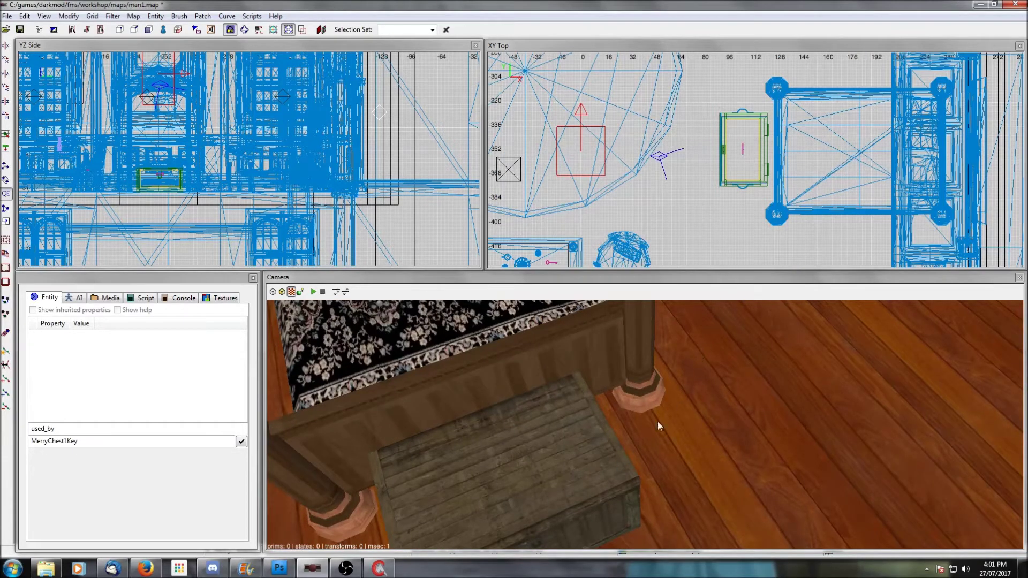
pyautogui.hotkey('ctrl', 'z')
pyautogui.hotkey('ctrl', 'z')
pyautogui.hotkey('ctrl', 'z')
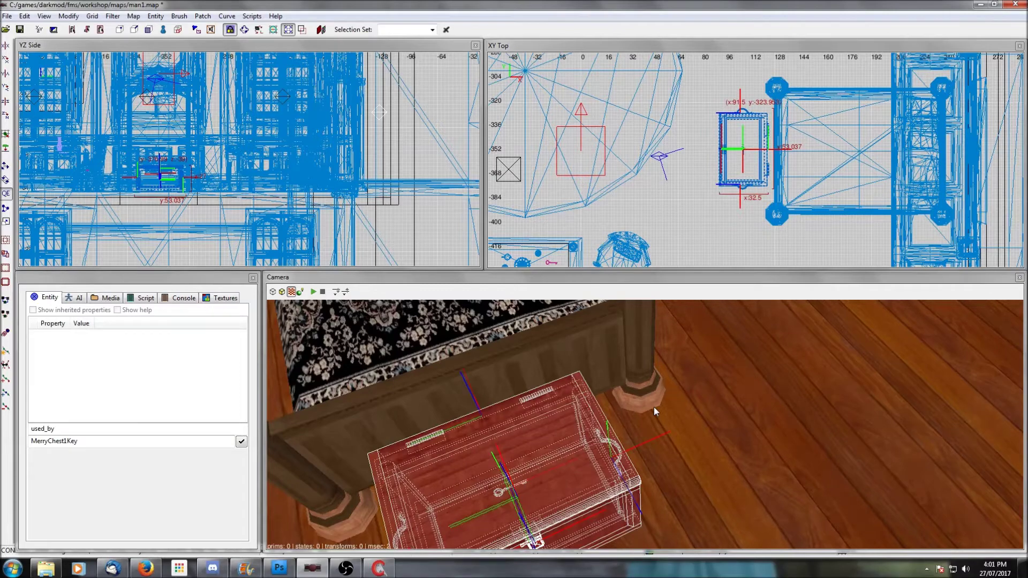
pyautogui.hotkey('ctrl', 'z')
pyautogui.hotkey('ctrl', 'z')
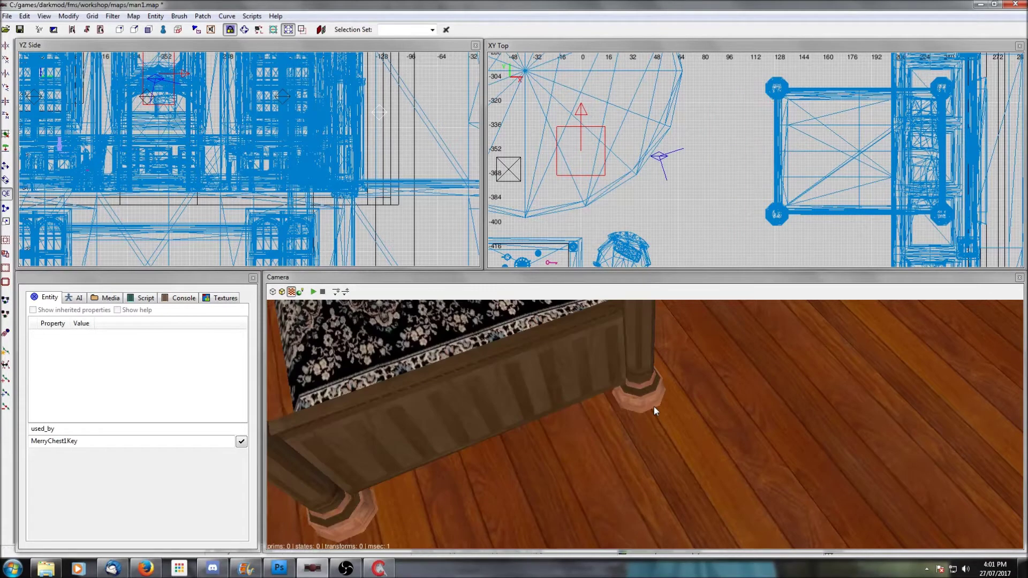
# Start inserting a prefab and preview the openable footlocker variants: loot_high, loot_low.darkradiant, loot_low02 and the plain footlocker
pyautogui.rightClick(726, 154)
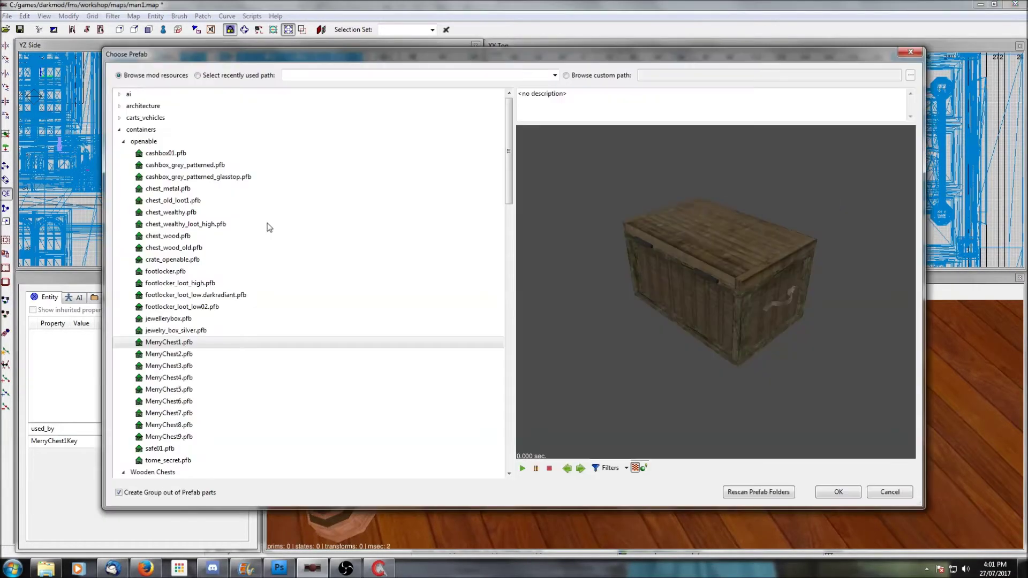
pyautogui.click(761, 204)
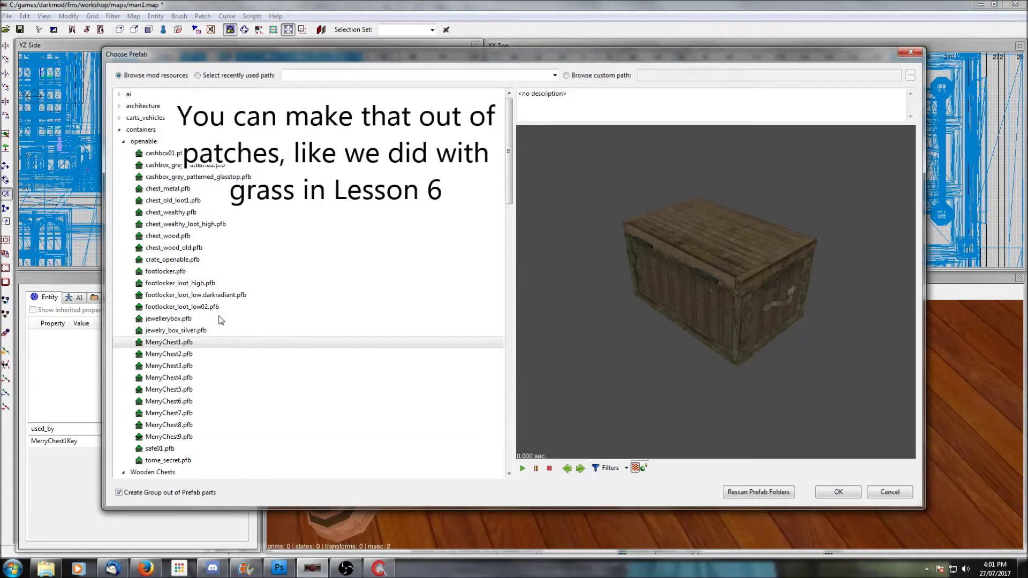
pyautogui.click(193, 283)
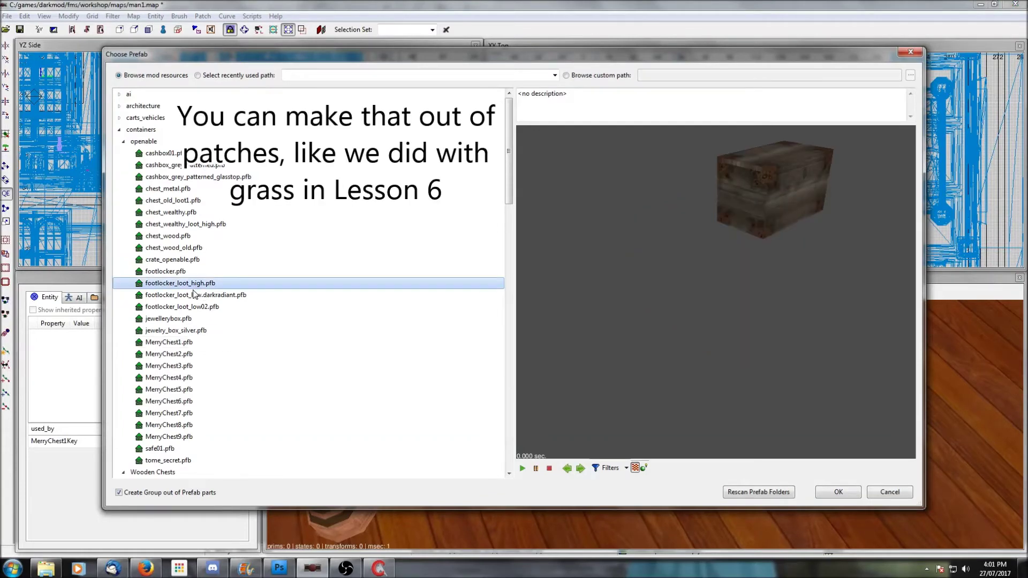
pyautogui.click(195, 296)
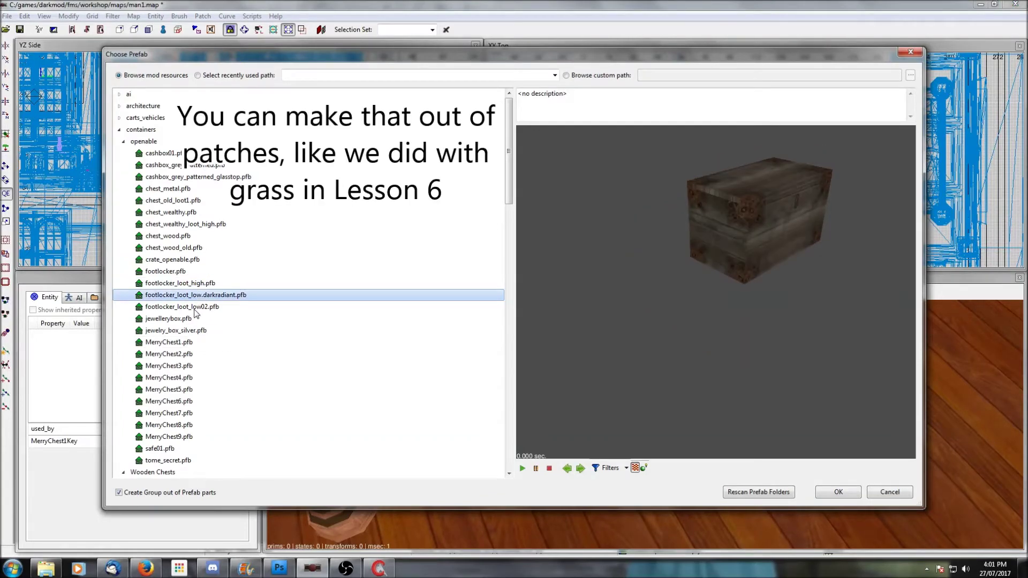
pyautogui.click(194, 309)
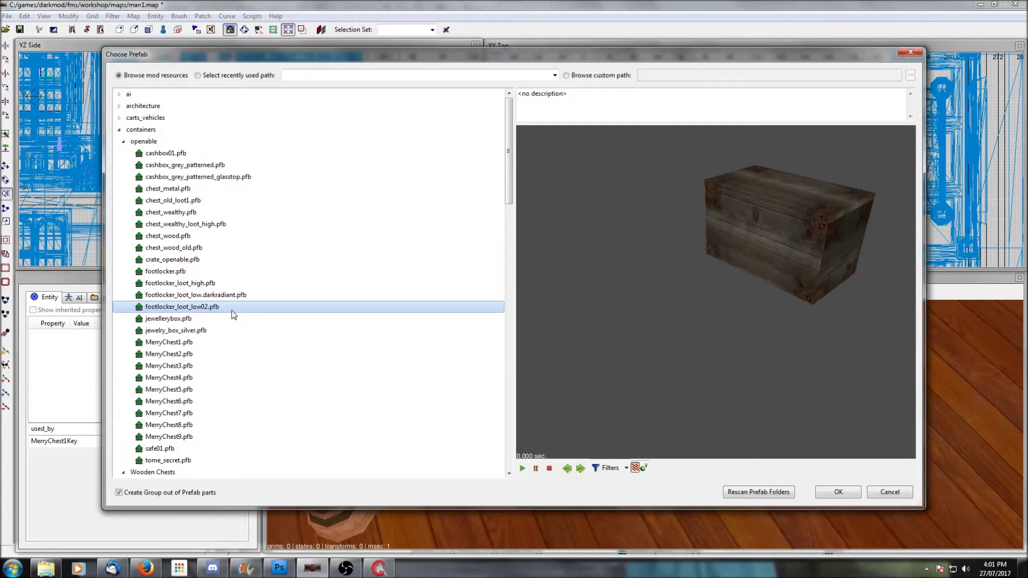
pyautogui.click(178, 272)
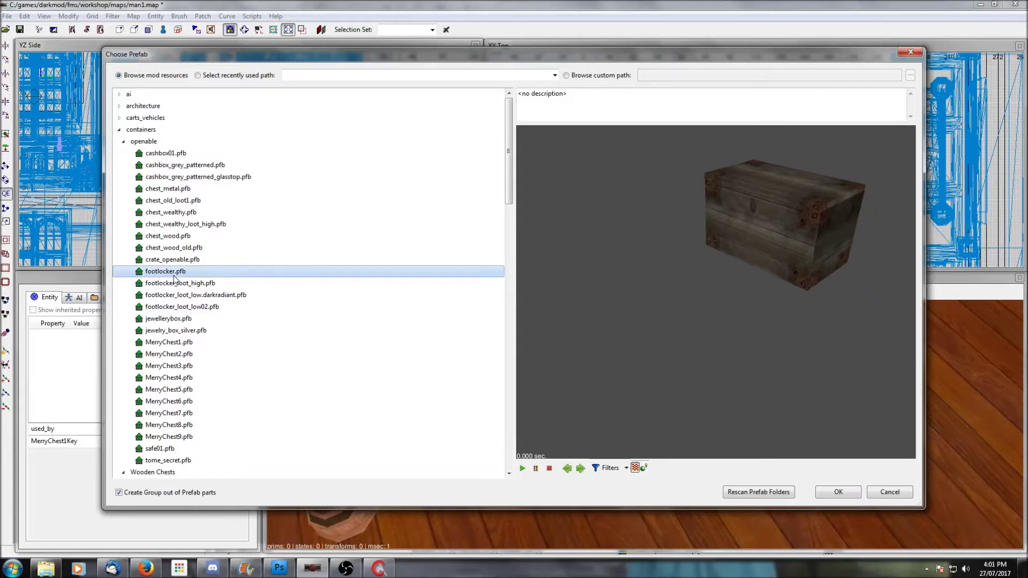
# Insert the chest_wealthy_loot_high.pfb prefab and lower it towards the bedroom floor
pyautogui.click(180, 214)
pyautogui.click(179, 224)
pyautogui.click(851, 494)
pyautogui.scroll(-2, 189, 135)
pyautogui.moveTo(191, 135); pyautogui.dragTo(191, 169)
pyautogui.moveTo(643, 418); pyautogui.dragTo(610, 445, button='right')
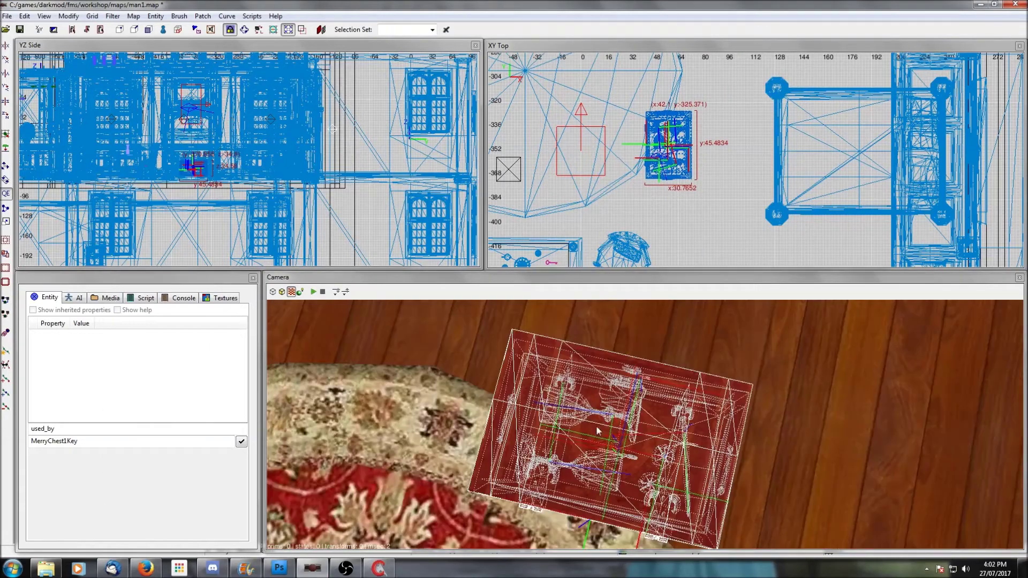
# Move the loot chest to the foot of the bed and rotate it 180 degrees about the vertical axis
pyautogui.moveTo(670, 155); pyautogui.dragTo(735, 154)
pyautogui.moveTo(769, 392); pyautogui.dragTo(804, 348, button='right')
pyautogui.click(6, 118)
pyautogui.click(5, 118)
# Isolate the chest and floor, lower the chest onto the floor, and unhide the rest of the map
pyautogui.keyDown('shift'); pyautogui.click(457, 403); pyautogui.keyUp('shift')
pyautogui.hotkey('ctrl', 'shift', 'h')
pyautogui.keyDown('shift'); pyautogui.click(458, 401); pyautogui.keyUp('shift')
pyautogui.scroll(8, 168, 185)
pyautogui.moveTo(299, 88); pyautogui.dragTo(300, 112)
pyautogui.hotkey('shift', 'h')
pyautogui.moveTo(726, 171); pyautogui.dragTo(726, 174)
# Ungroup the loot chest prefab and deselect its parts
pyautogui.keyDown('shift'); pyautogui.click(704, 383); pyautogui.keyUp('shift')
pyautogui.keyDown('shift'); pyautogui.click(704, 383); pyautogui.keyUp('shift')
pyautogui.rightClick(654, 193)
pyautogui.click(688, 385)
pyautogui.press('Escape')
# Hide the chest lid and the frobability clip box to expose the loot inside
pyautogui.keyDown('shift'); pyautogui.click(688, 385); pyautogui.keyUp('shift')
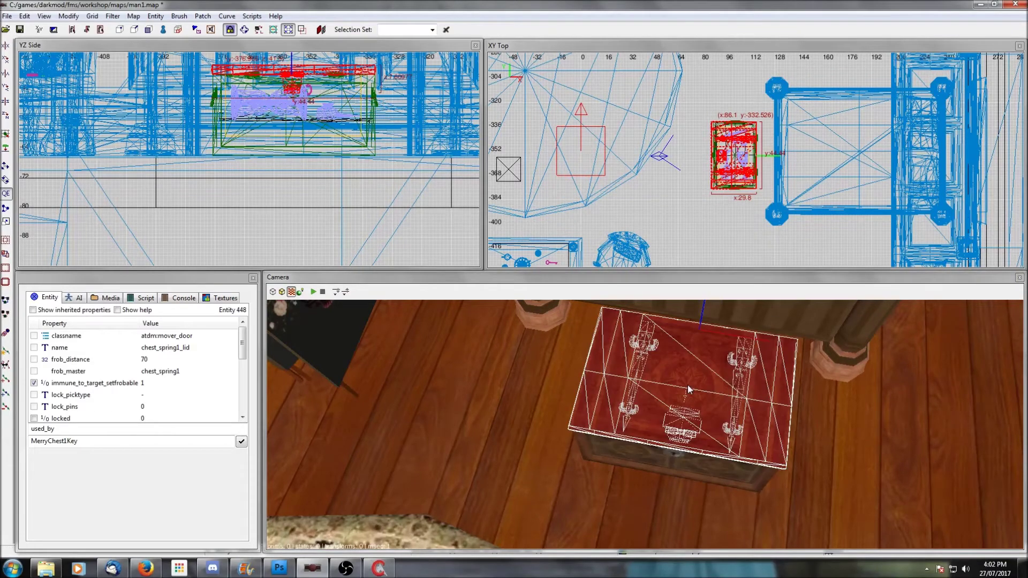
pyautogui.press('h')
pyautogui.keyDown('shift'); pyautogui.click(688, 385); pyautogui.keyUp('shift')
pyautogui.press('h')
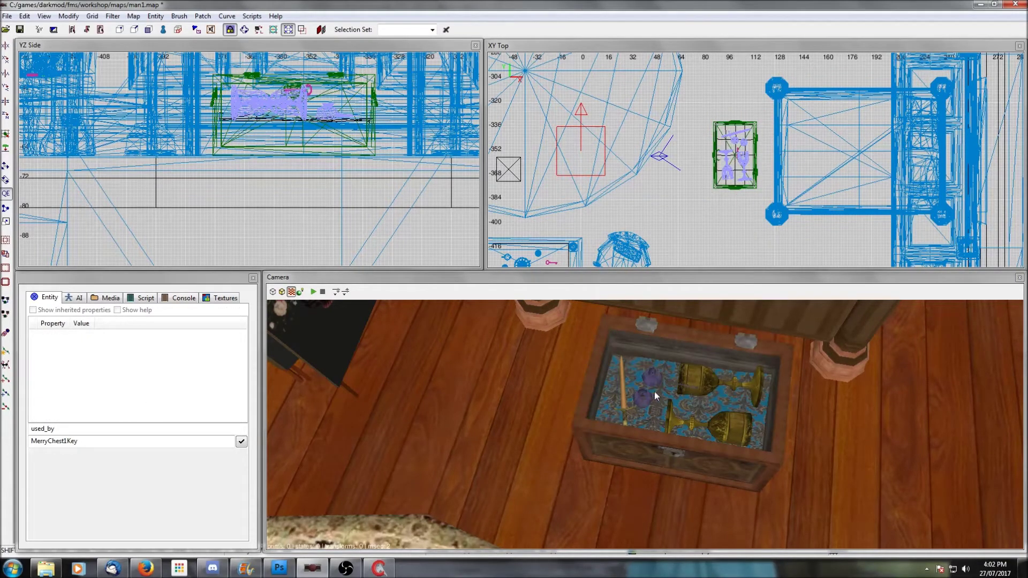
# Delete one purple loot item and one golden goblet from the chest, and unhide the hidden parts
pyautogui.keyDown('shift'); pyautogui.click(654, 390); pyautogui.keyUp('shift')
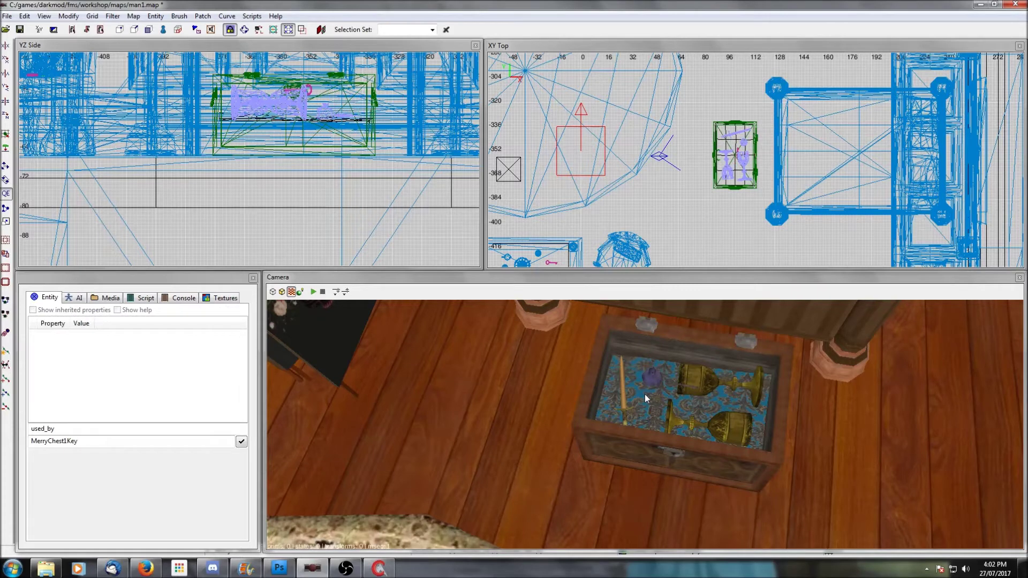
pyautogui.keyDown('shift'); pyautogui.click(696, 381); pyautogui.keyUp('shift')
pyautogui.press('BackSpace')
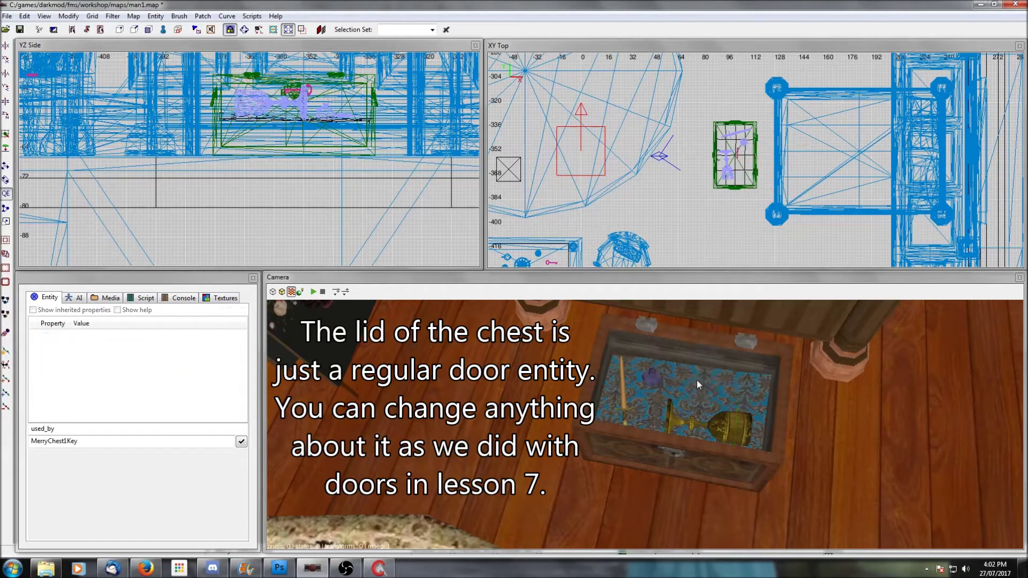
pyautogui.scroll(1, 697, 380)
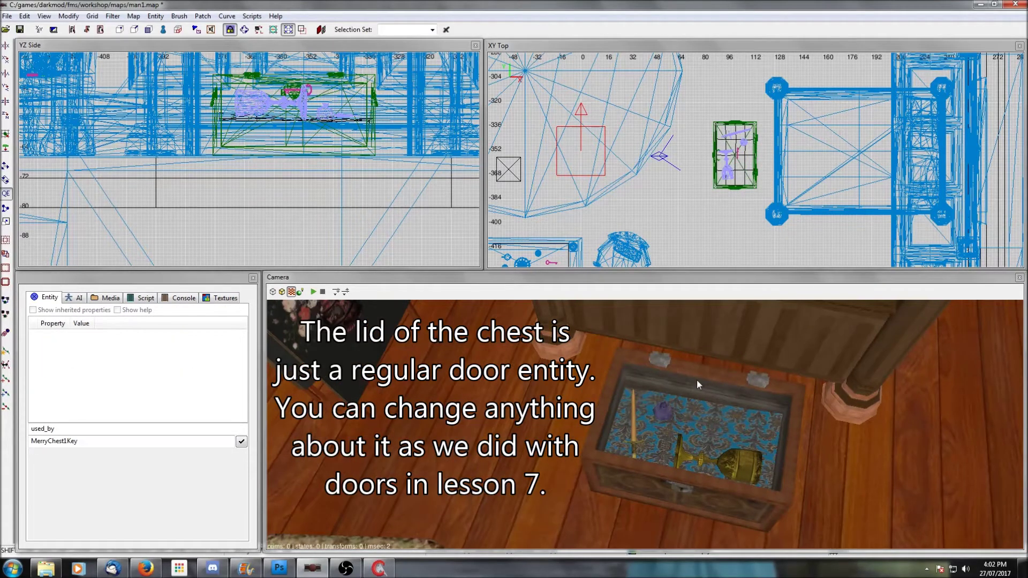
pyautogui.hotkey('shift', 'h')
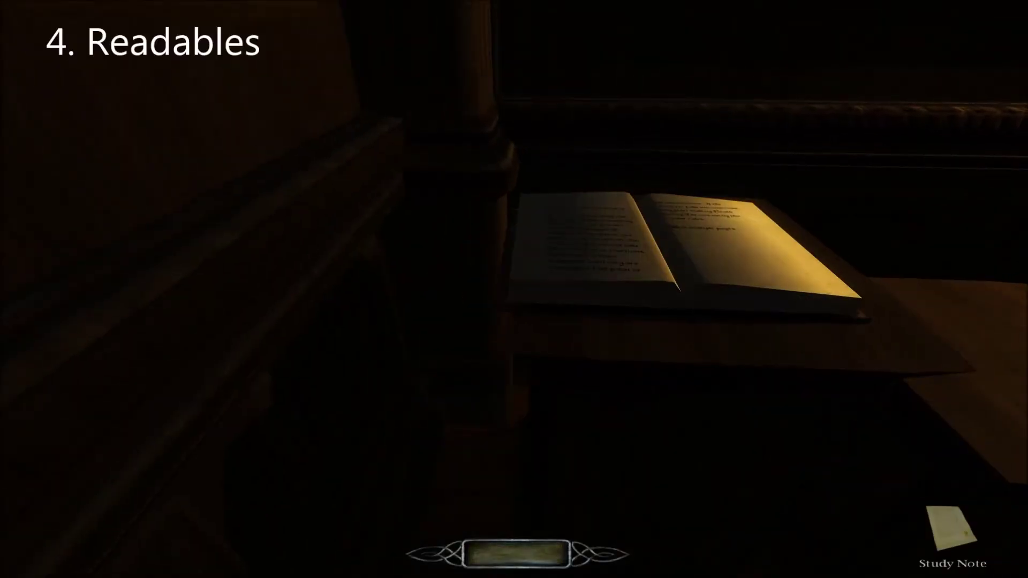
pyautogui.rightClick(514, 290)
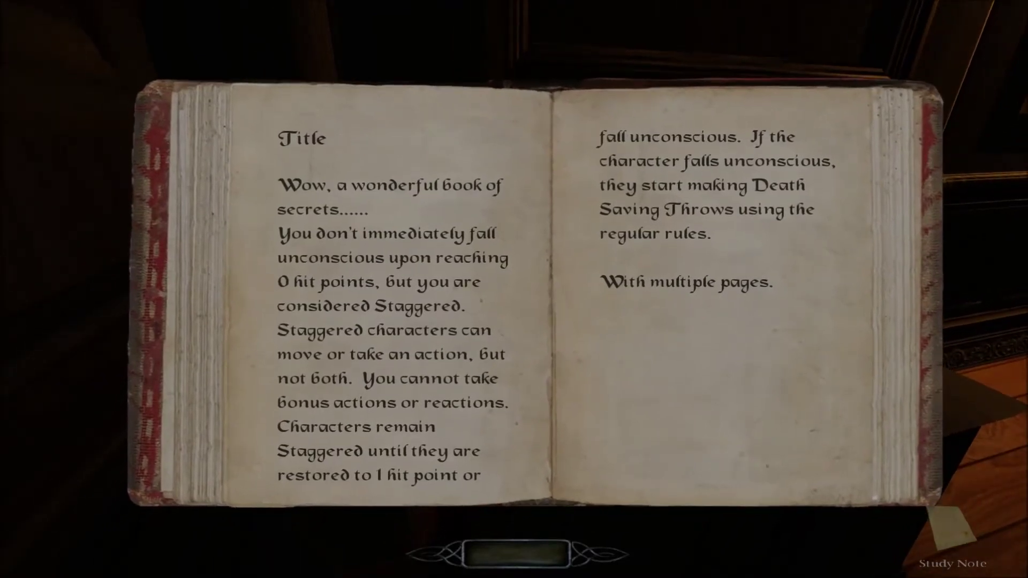
pyautogui.press('Escape')
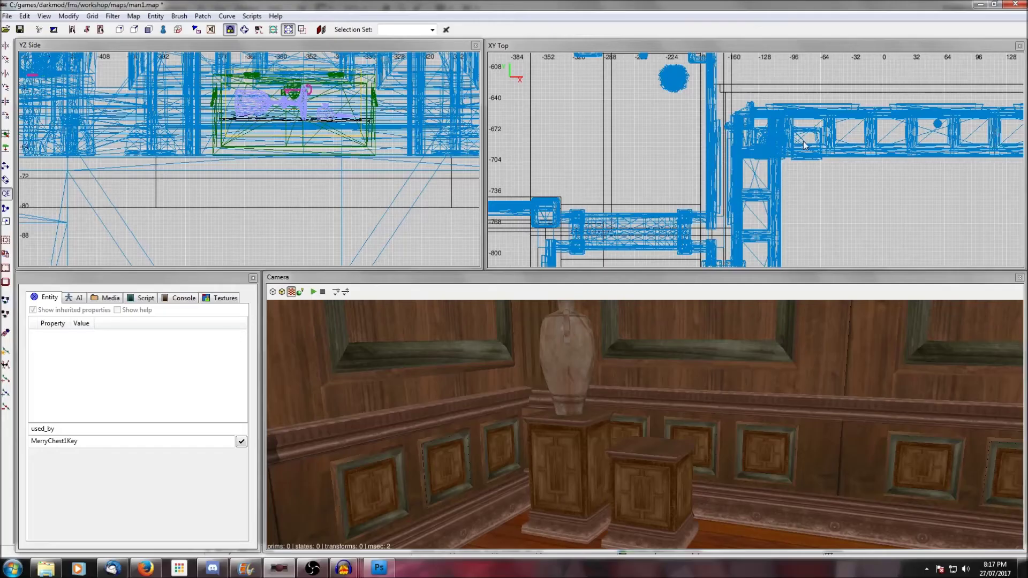
# Start creating an entity at the low pedestal in the room's corner, collapse the Loot category and expand Readables
pyautogui.rightClick(805, 143)
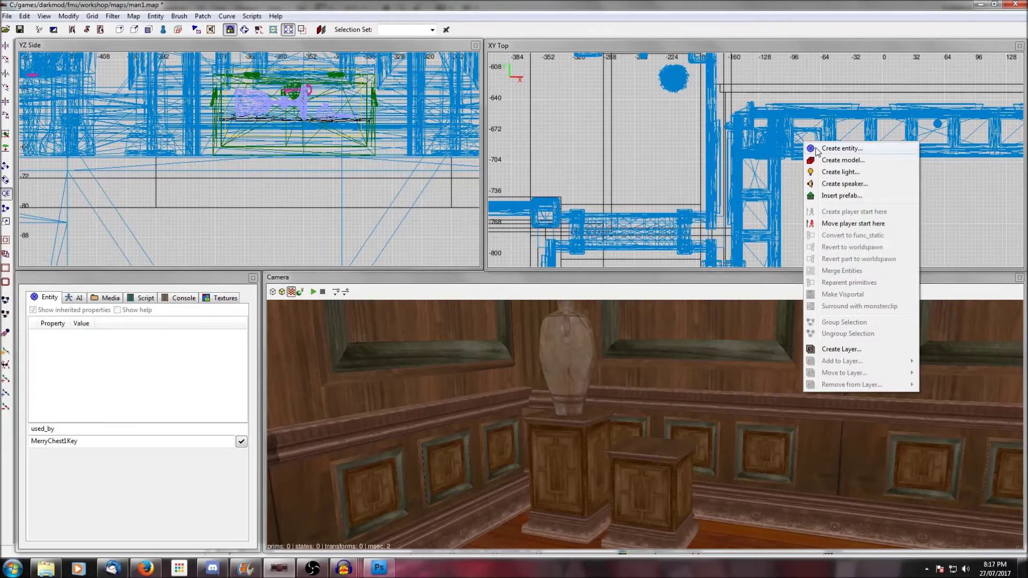
pyautogui.click(815, 147)
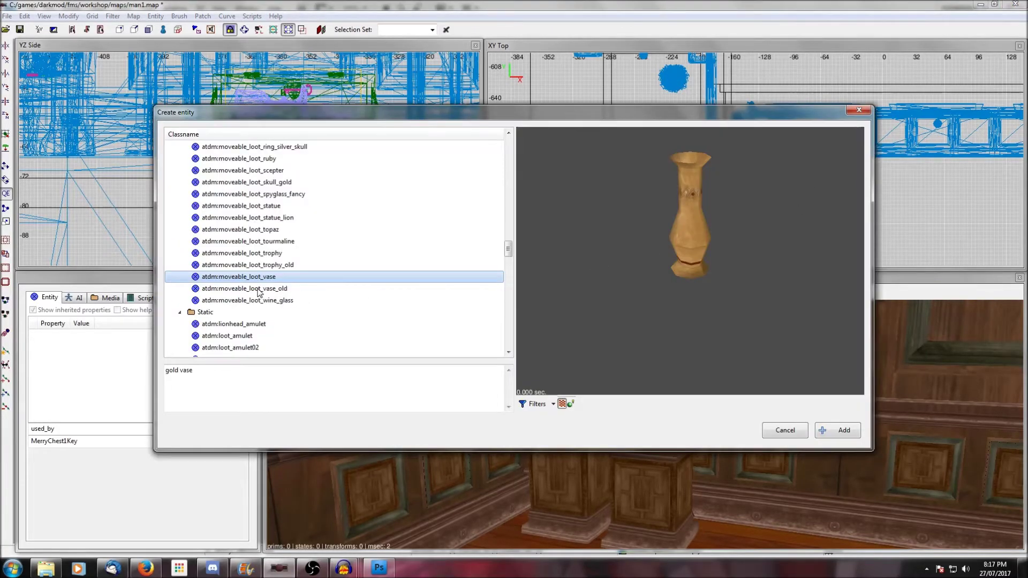
pyautogui.scroll(10, 258, 292)
pyautogui.click(176, 230)
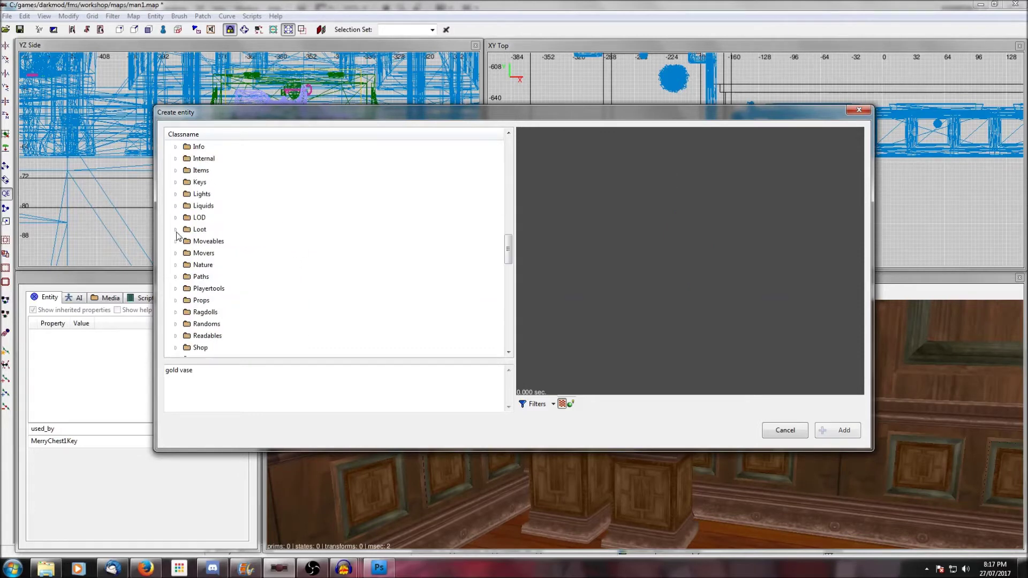
pyautogui.scroll(-1, 171, 270)
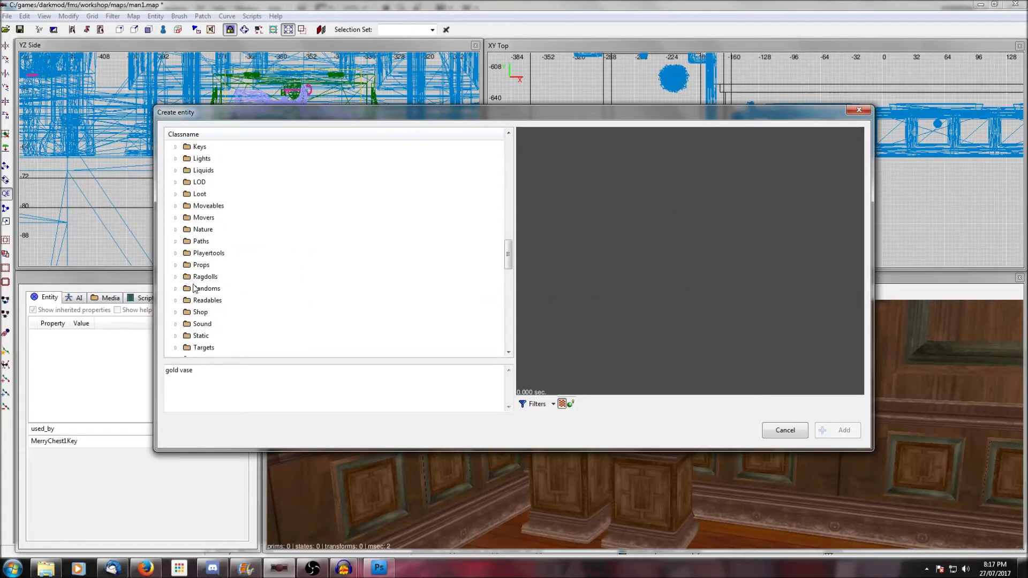
pyautogui.click(176, 300)
pyautogui.scroll(-4, 180, 304)
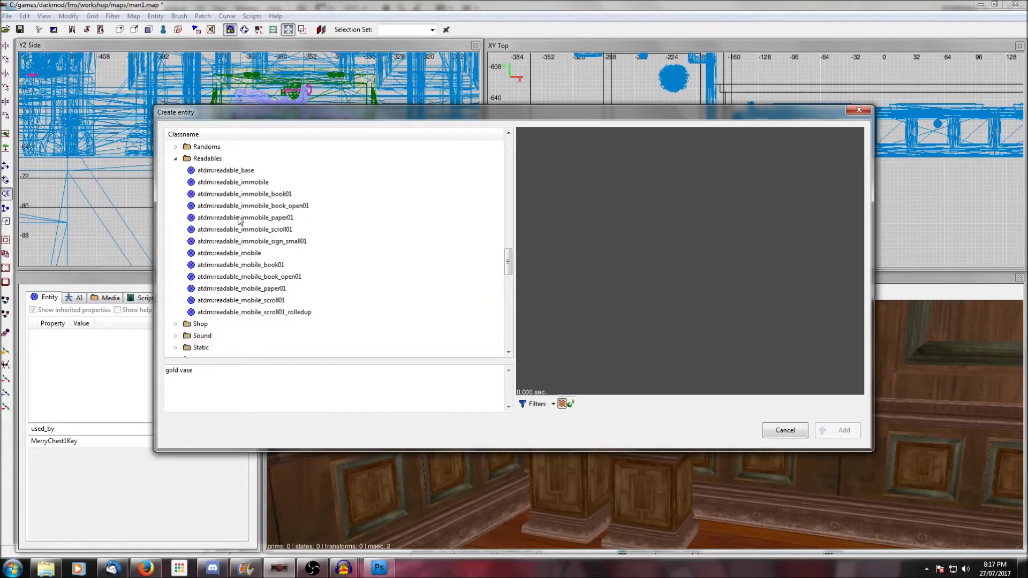
# Preview the immobile readable entities: closed book, open book, paper, scroll and small sign
pyautogui.click(242, 186)
pyautogui.click(248, 197)
pyautogui.click(249, 206)
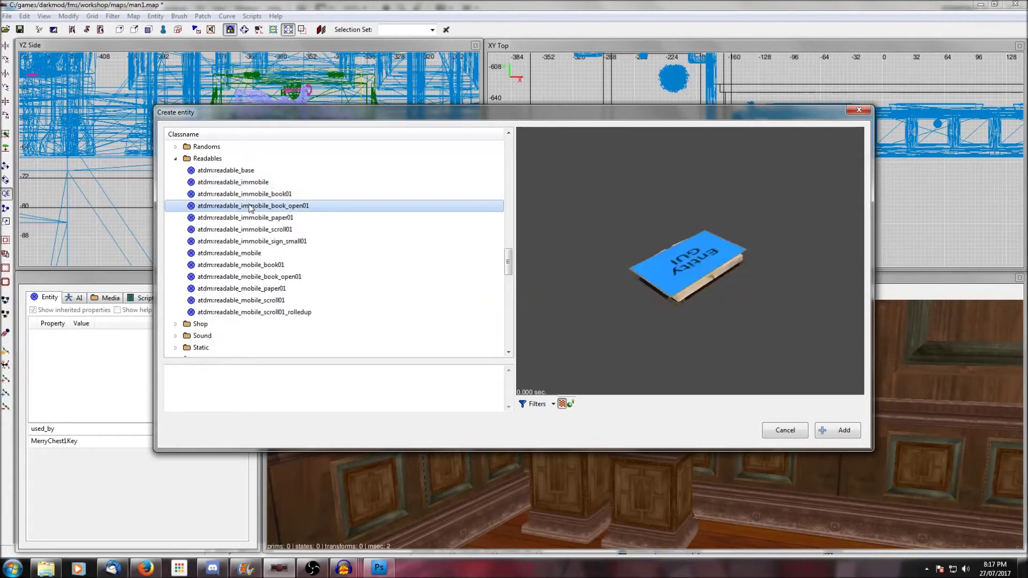
pyautogui.click(250, 218)
pyautogui.click(254, 229)
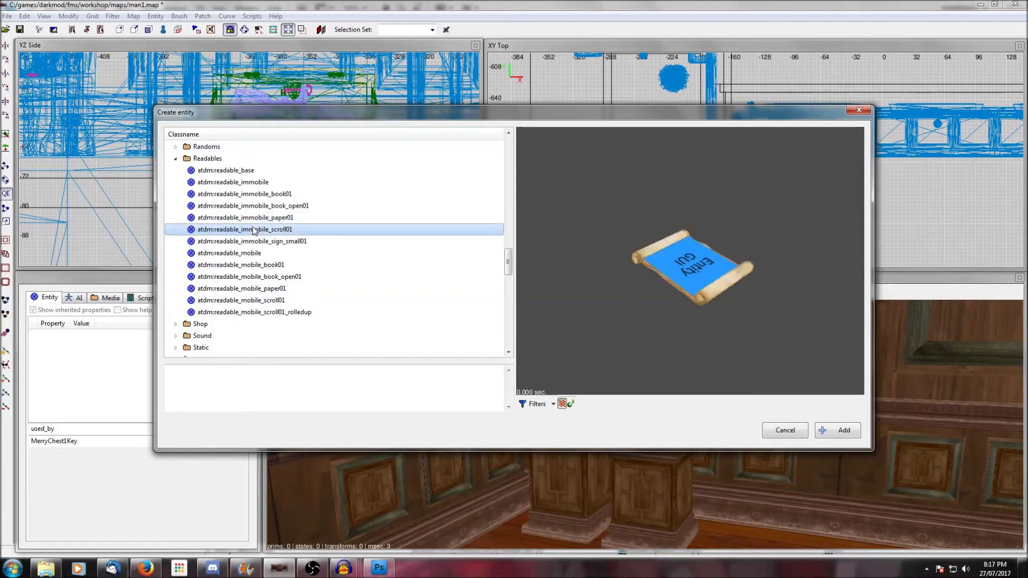
pyautogui.click(253, 242)
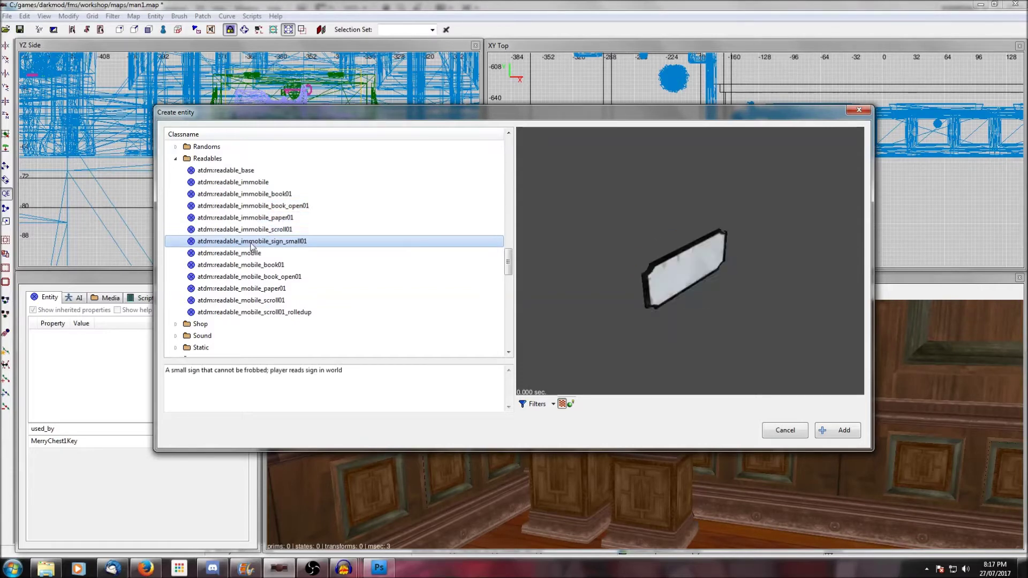
# Preview the mobile readable entities, including books, paper and the rolled-up scroll, and leave atdm:readable_mobile_scroll01 selected
pyautogui.click(252, 264)
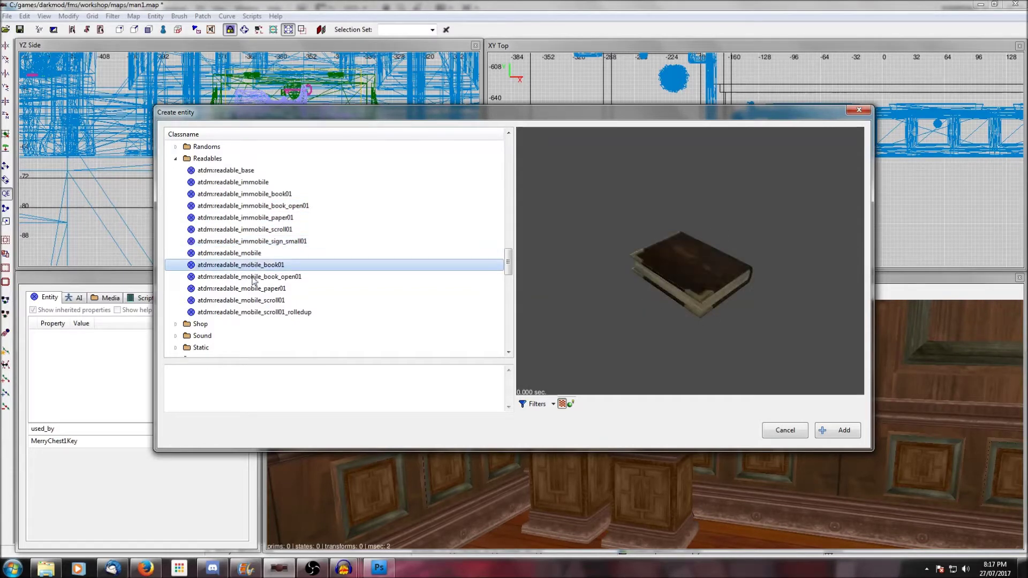
pyautogui.click(253, 277)
pyautogui.click(252, 288)
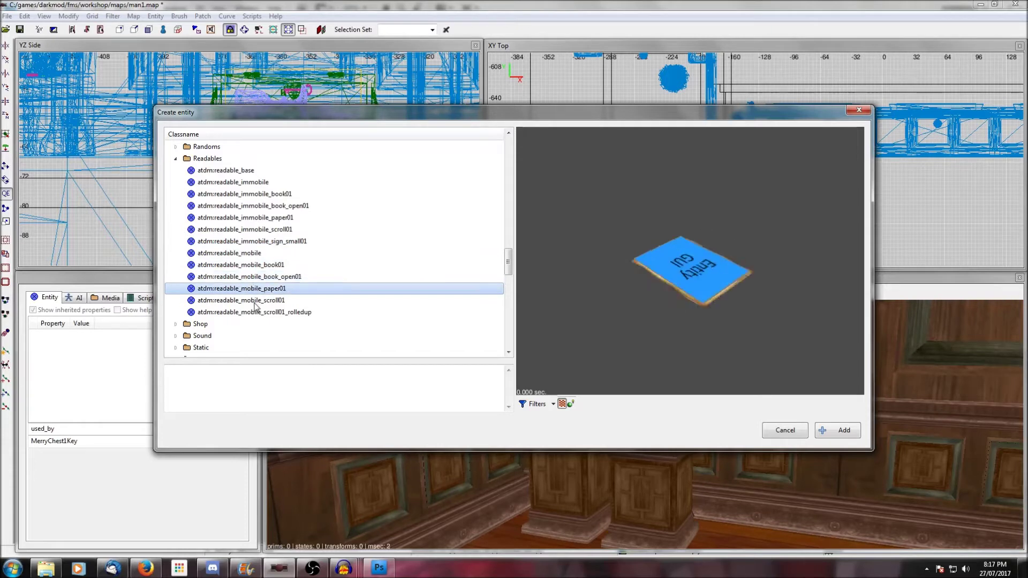
pyautogui.click(254, 301)
pyautogui.click(260, 313)
pyautogui.click(258, 300)
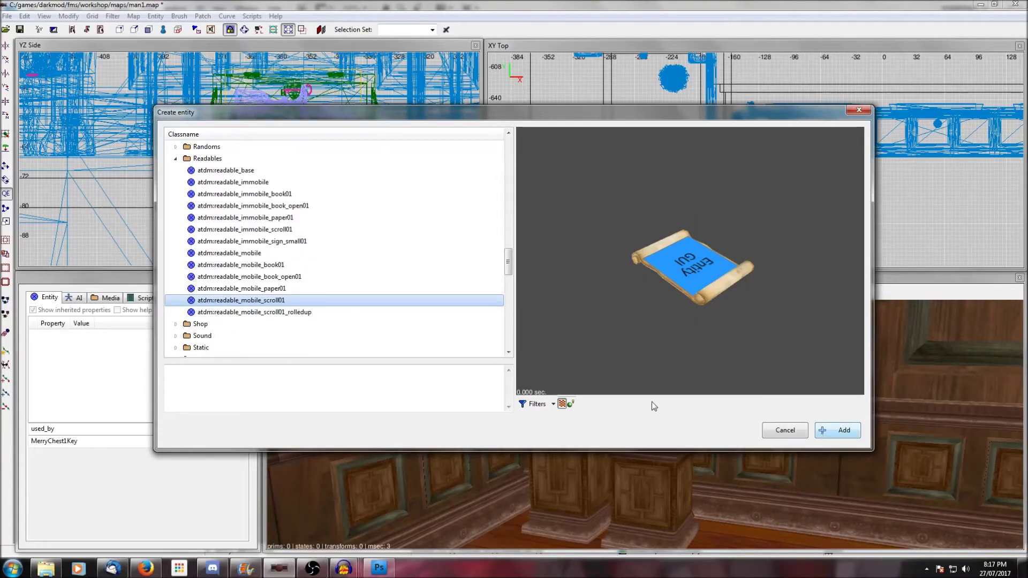
# Add an atdm:readable_mobile_paper01 entity and position it on top of the low pedestal in the corner
pyautogui.click(262, 289)
pyautogui.click(826, 430)
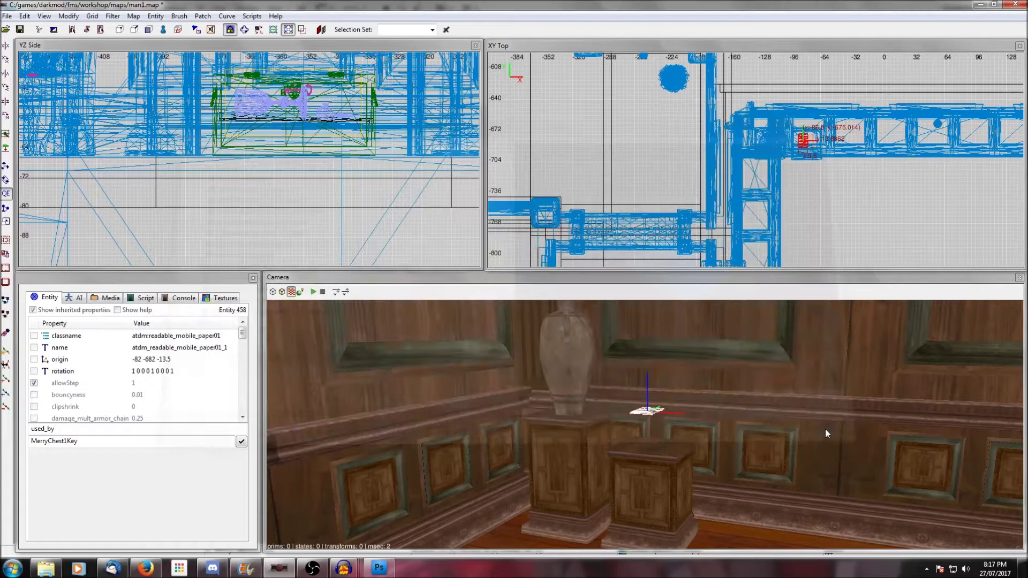
pyautogui.click(7, 149)
pyautogui.scroll(4, 742, 160)
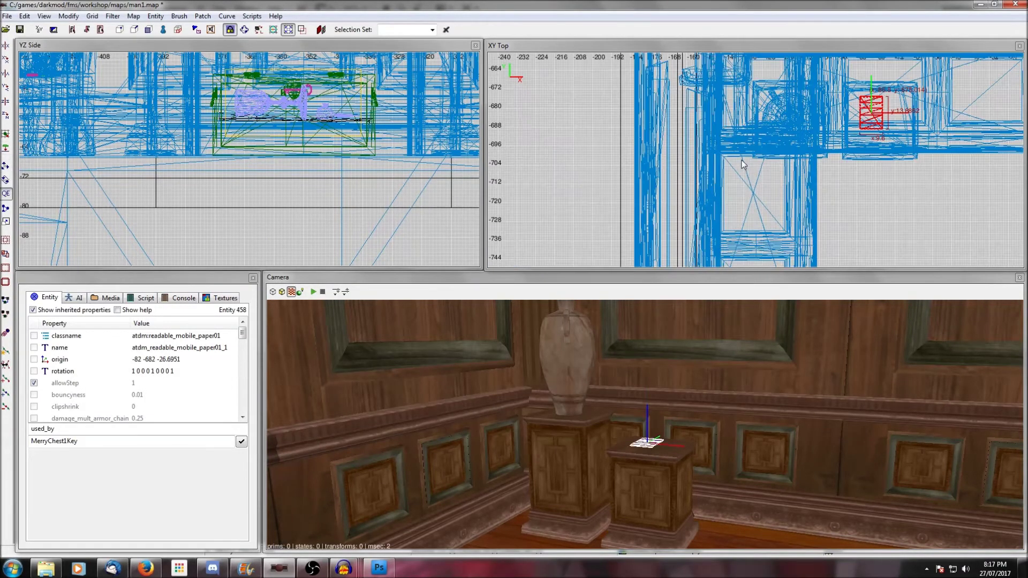
pyautogui.scroll(5, 786, 352)
# Open the Readable Editor for the paper and set its inventory name to "Study Note"
pyautogui.click(132, 16)
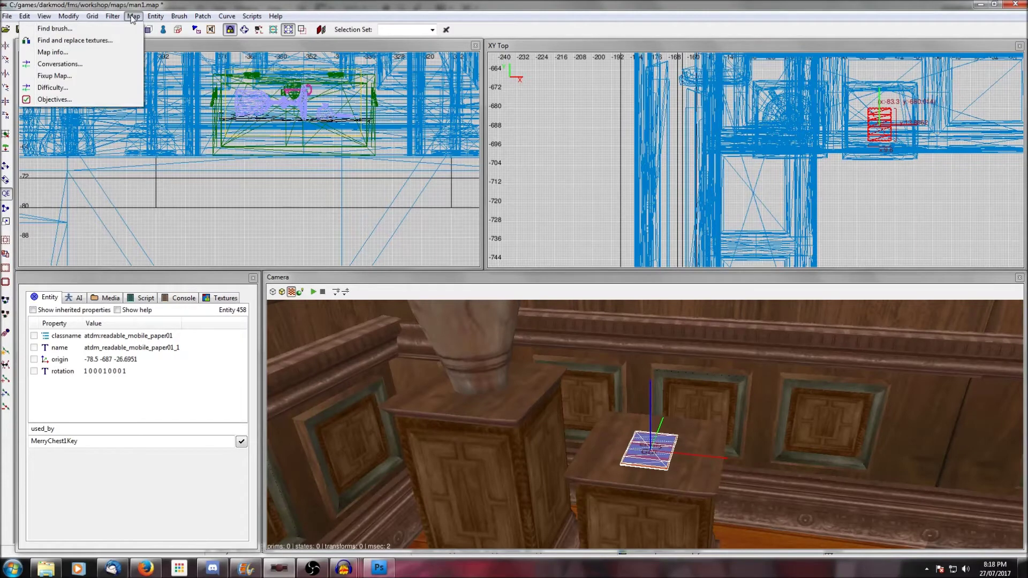
pyautogui.moveTo(152, 19)
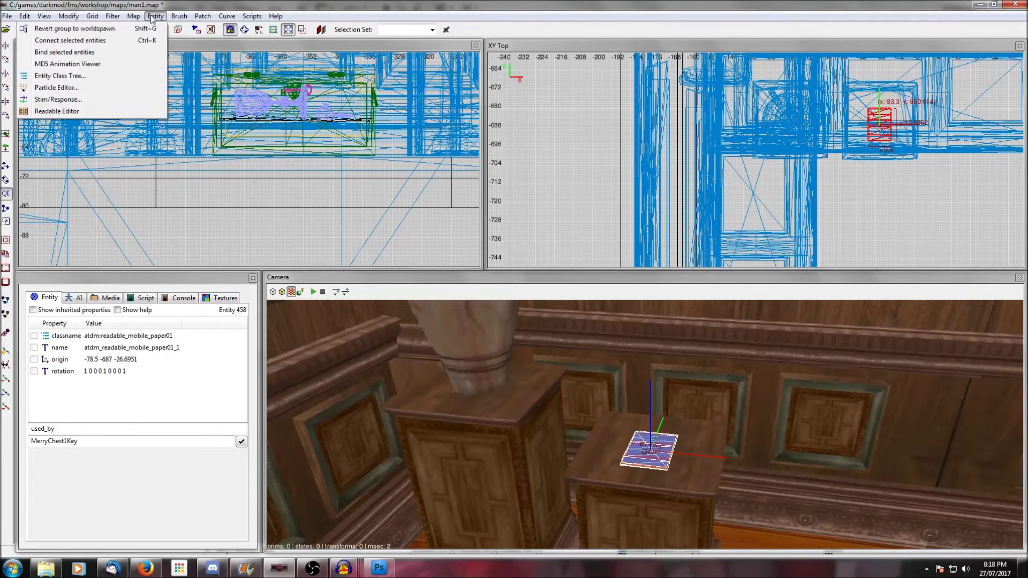
pyautogui.click(109, 112)
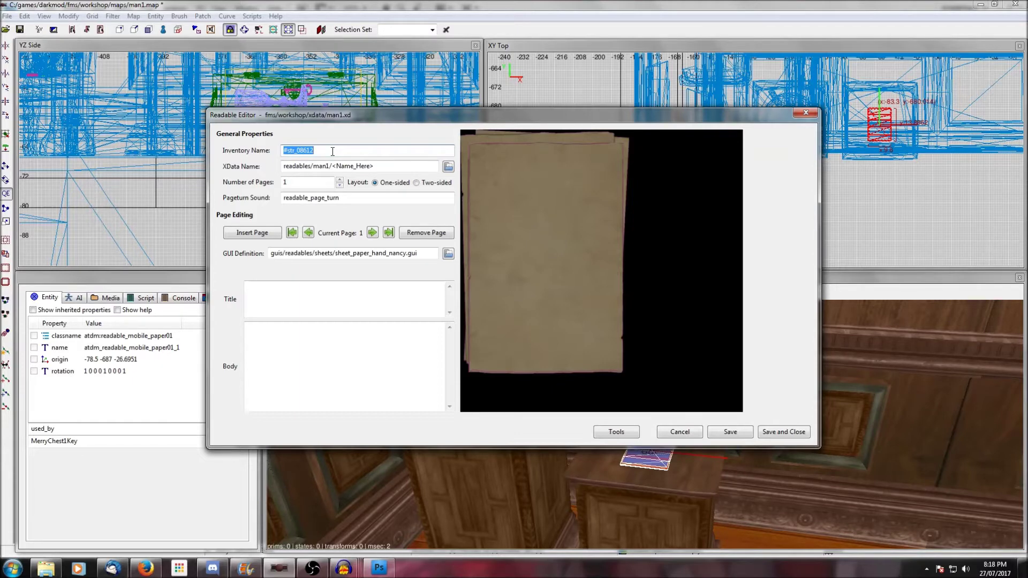
pyautogui.write('Sut')
pyautogui.press('BackSpace')
pyautogui.press('BackSpace')
pyautogui.write('tudy Note')
# Set the XData name to readables/man1/studynote, replacing the placeholder name
pyautogui.click(382, 166)
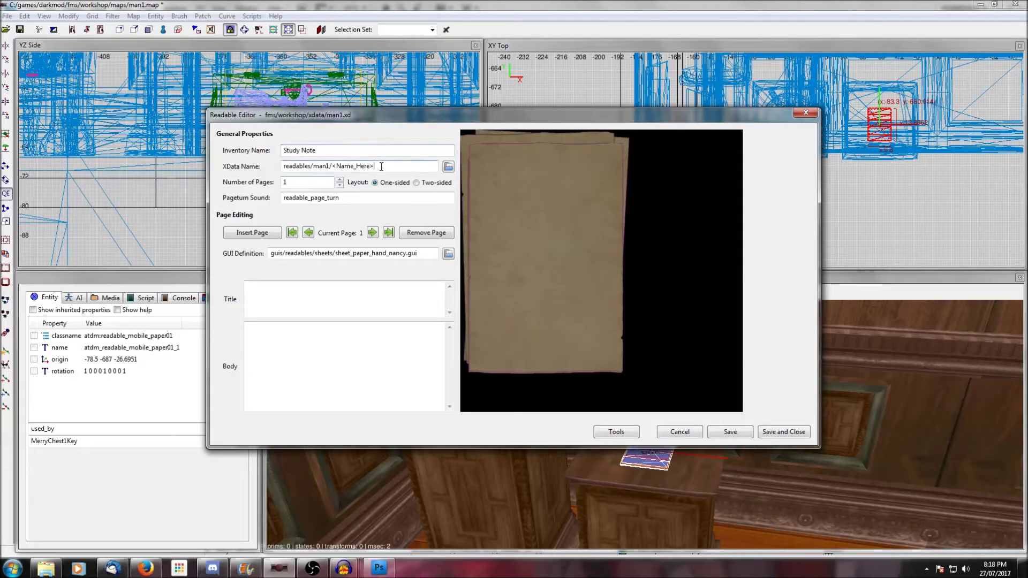
pyautogui.press('BackSpace')
pyautogui.press('BackSpace')
pyautogui.press('BackSpace')
pyautogui.press('BackSpace')
pyautogui.press('BackSpace')
pyautogui.press('BackSpace')
pyautogui.press('BackSpace')
pyautogui.press('BackSpace')
pyautogui.press('BackSpace')
pyautogui.press('BackSpace')
pyautogui.press('BackSpace')
pyautogui.write('studynote')
# Title the page "Greetings!" and begin its body, after a blank line, with "I really don't know what to say. This readable"
pyautogui.click(272, 294)
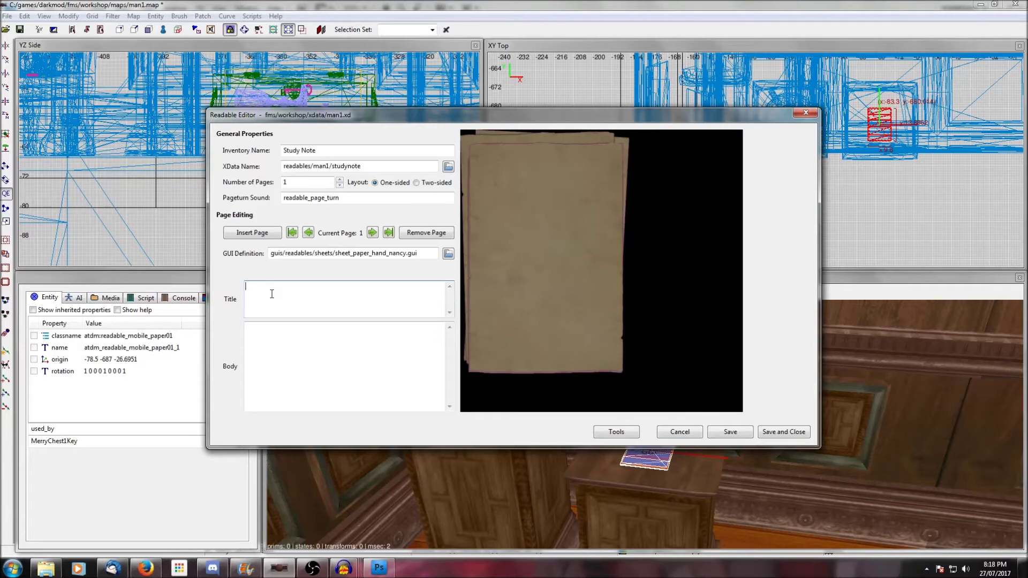
pyautogui.write('Greetings!')
pyautogui.click(273, 359)
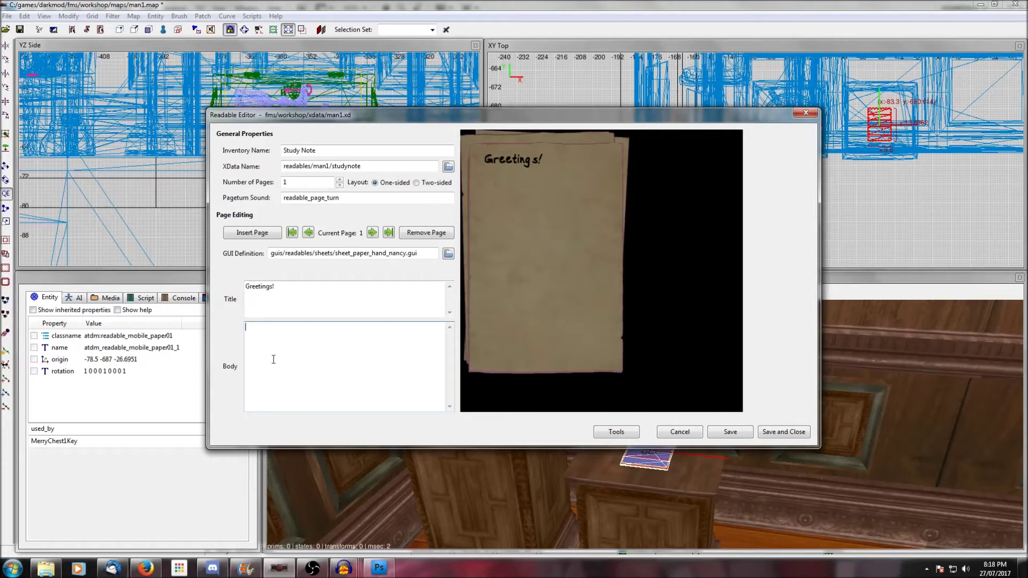
pyautogui.press('Return')
pyautogui.write("I really don't know wha")
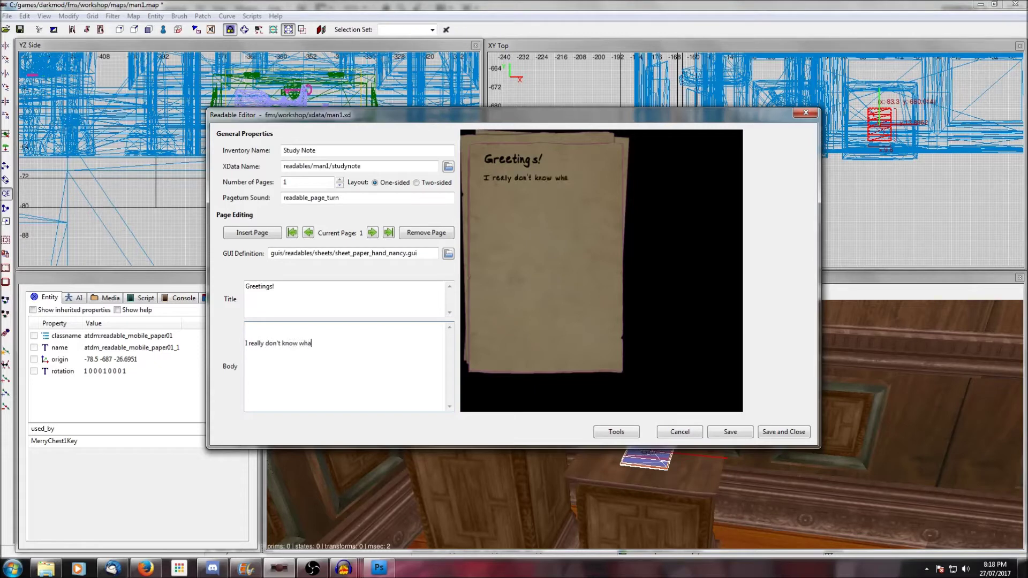
pyautogui.write('t to say.  This readable ')
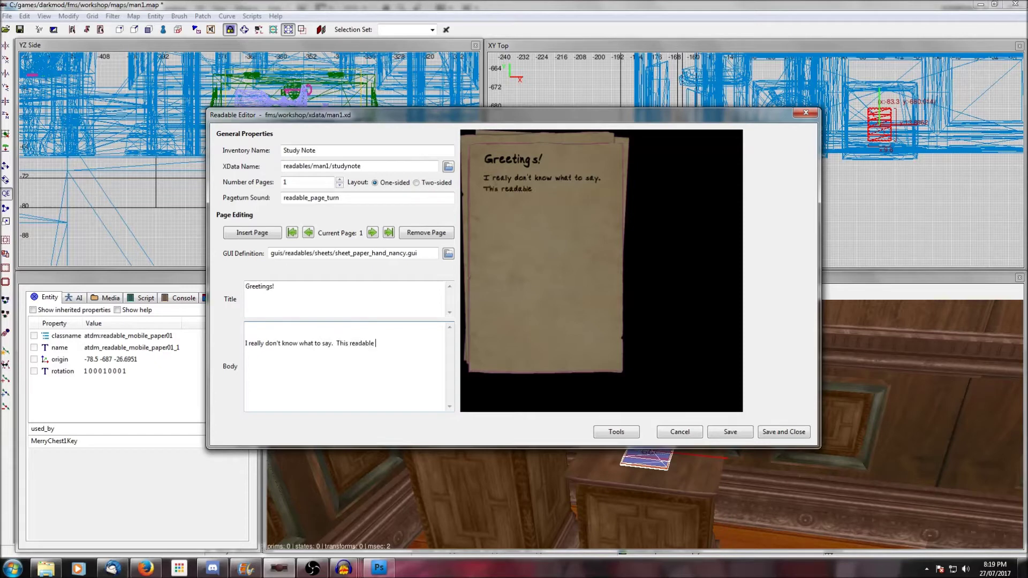
# Finish the body with "is just here so that people have some text to read. It doesn't actually have any content, so why am I correcting mistakes???"
pyautogui.write('is just here so that people have some text to read.  ')
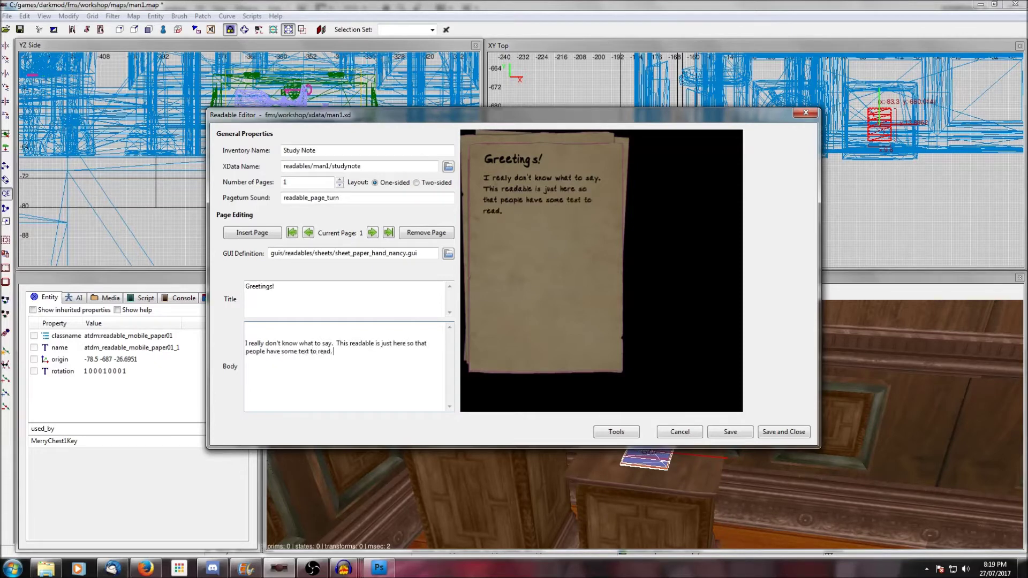
pyautogui.write("It doesn't actually have any content, so why am I correcting miste")
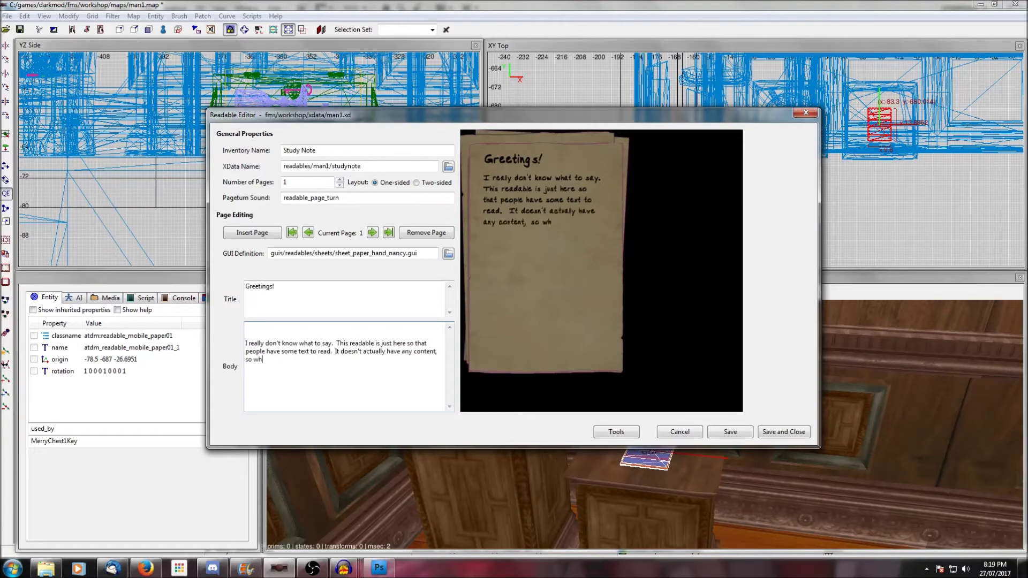
pyautogui.press('BackSpace')
pyautogui.write('akes???')
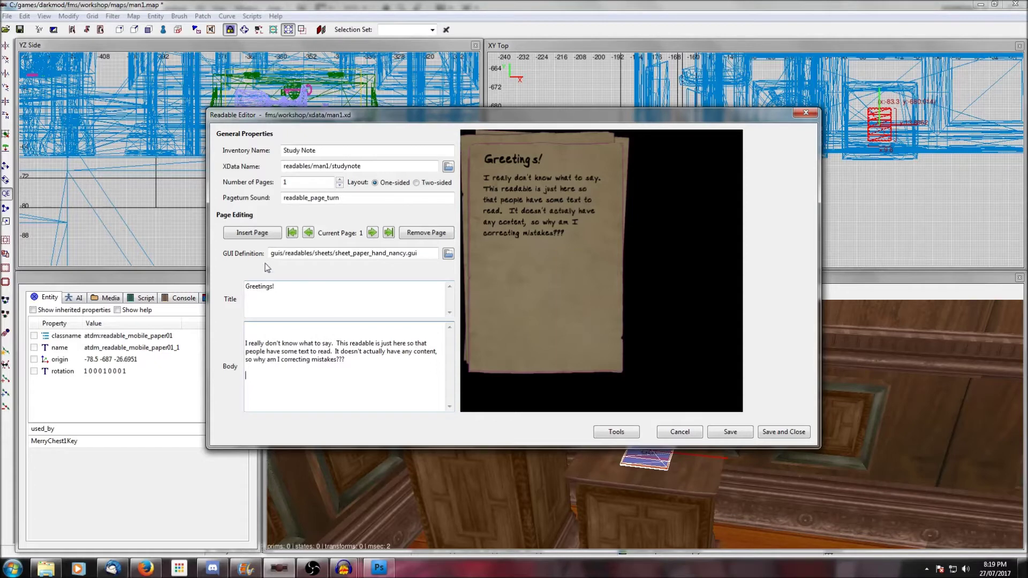
# Preview the one-sided sheet GUI definitions for the page, from sheet_paper_calig_camberic through sheet_paper_calig_treasure_map
pyautogui.click(448, 254)
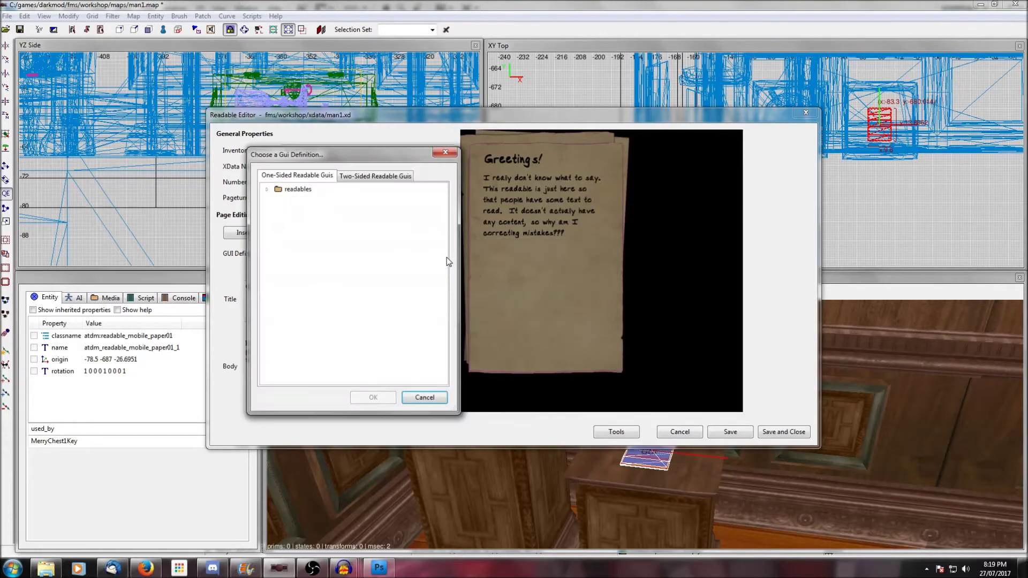
pyautogui.click(267, 189)
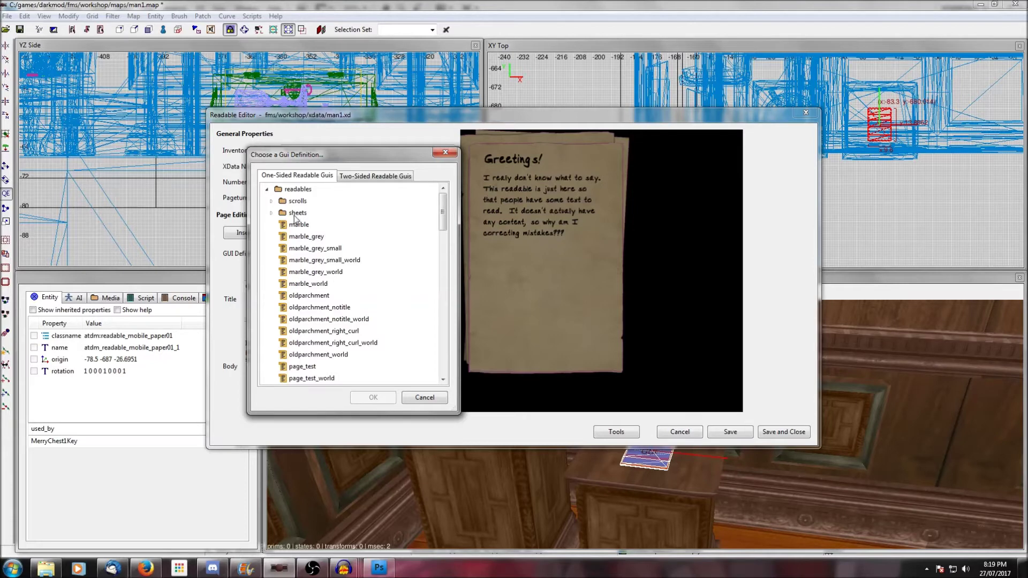
pyautogui.click(271, 213)
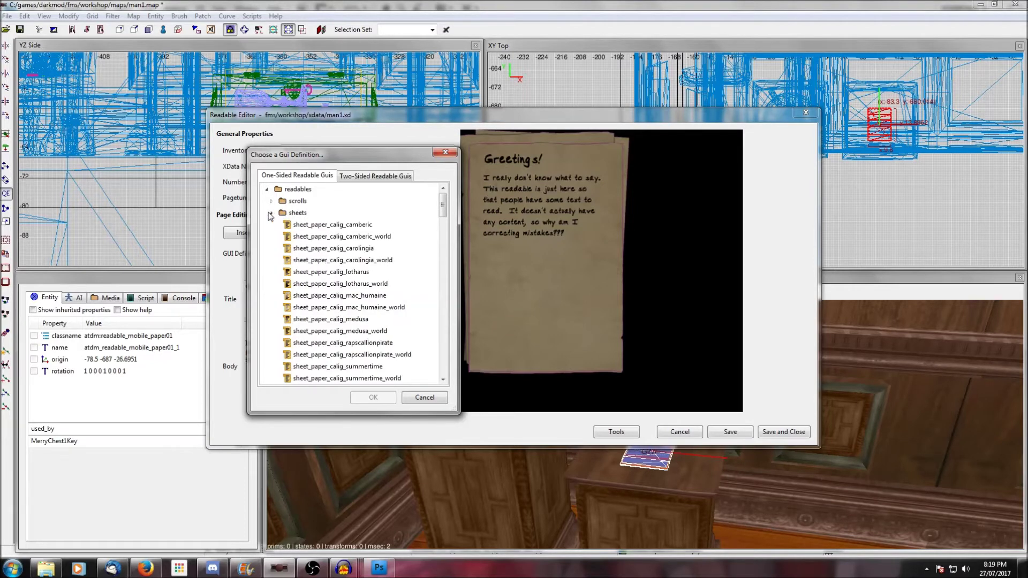
pyautogui.click(313, 229)
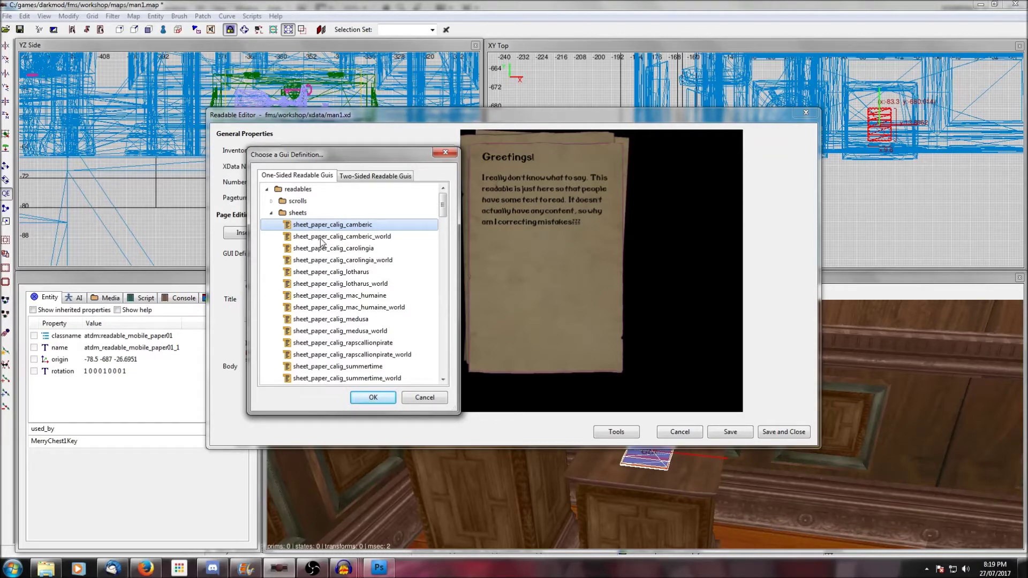
pyautogui.click(322, 239)
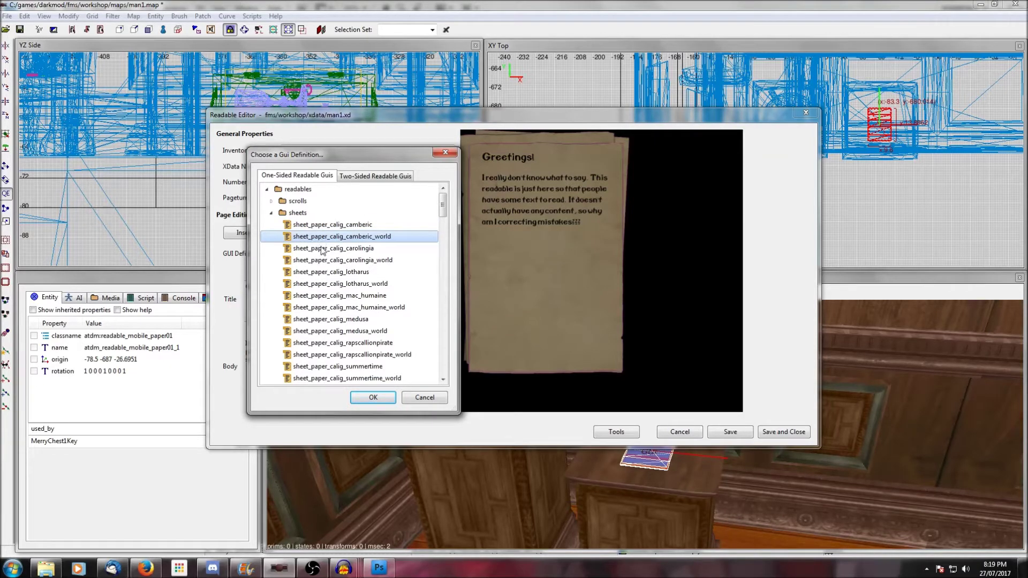
pyautogui.click(323, 249)
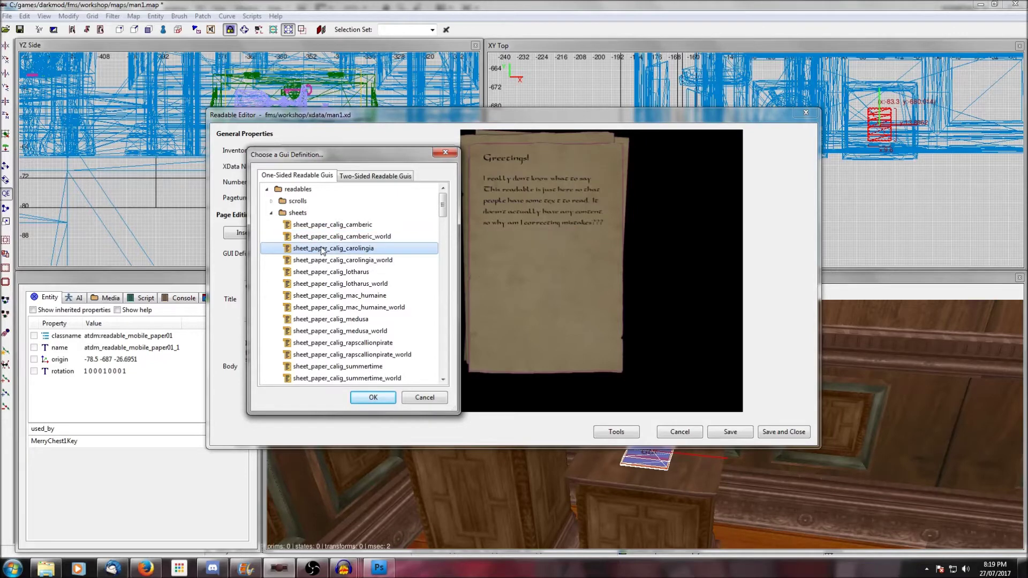
pyautogui.click(321, 261)
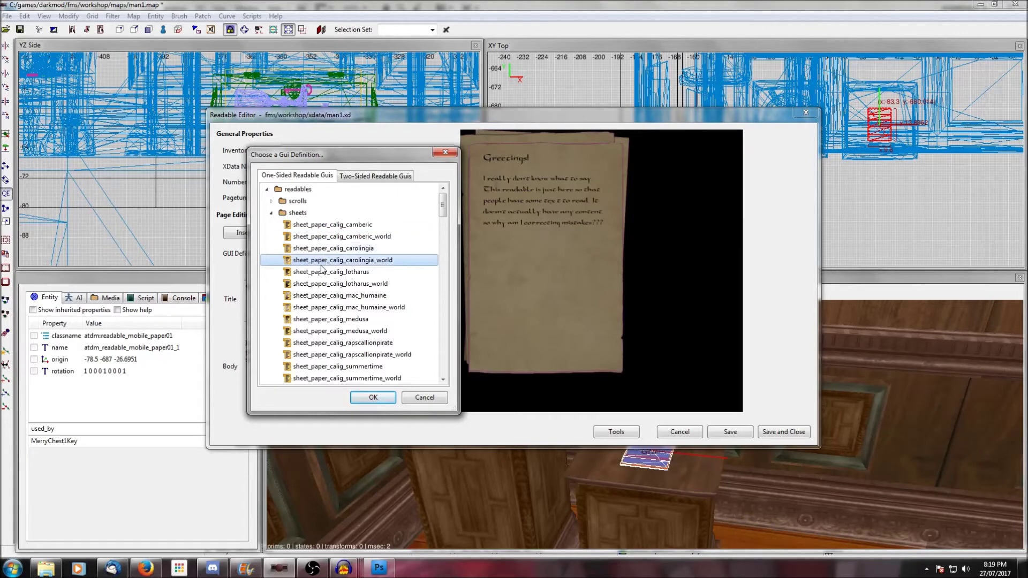
pyautogui.click(320, 273)
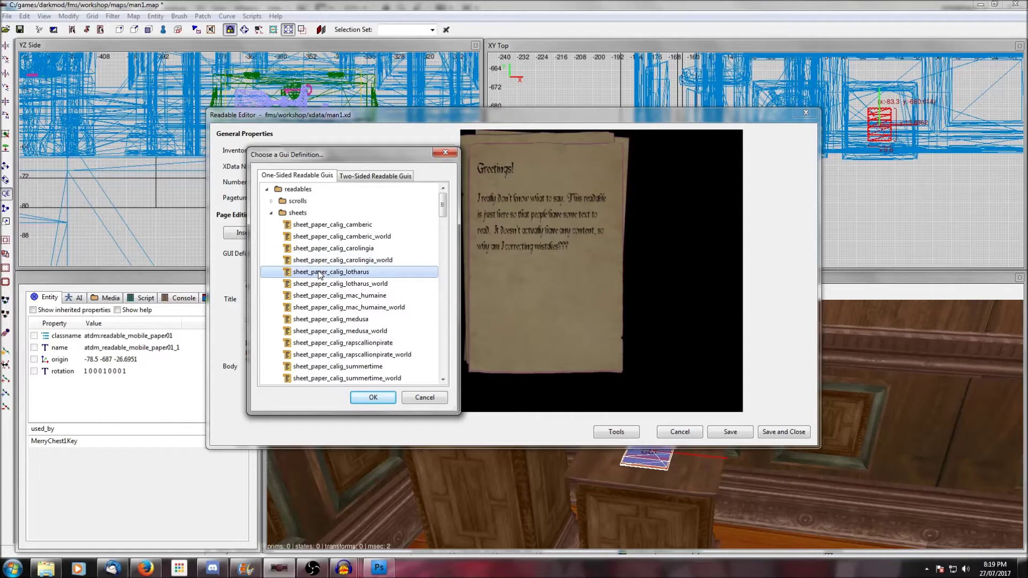
pyautogui.click(322, 284)
pyautogui.click(324, 296)
pyautogui.click(325, 308)
pyautogui.click(327, 320)
pyautogui.click(328, 331)
pyautogui.click(329, 344)
pyautogui.scroll(-2, 329, 319)
pyautogui.click(329, 319)
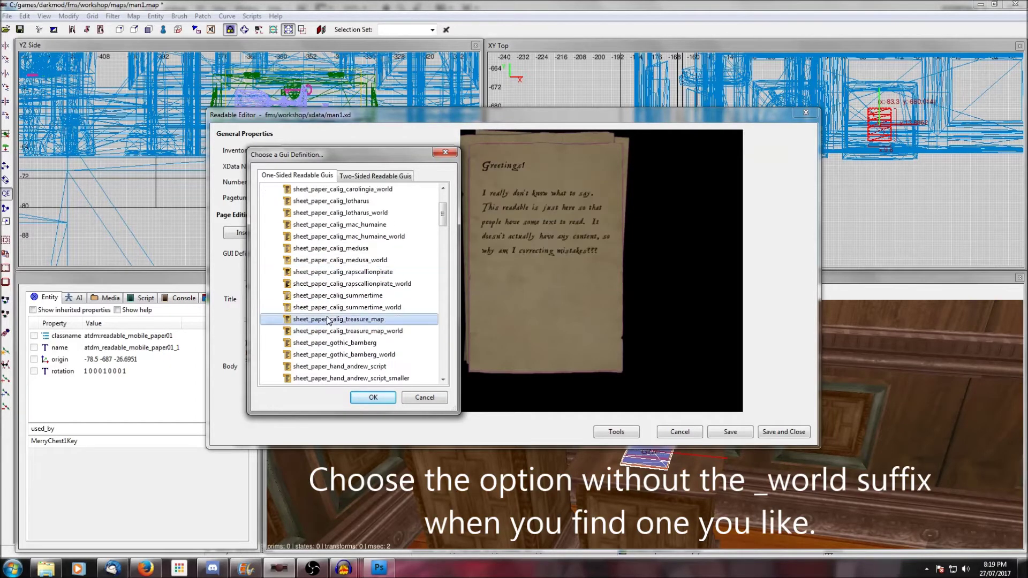
# Continue through the sheet GUI definitions and apply sheet_paper_hand_jd_hand to the note's first page
pyautogui.press('Down')
pyautogui.press('Down')
pyautogui.press('Down')
pyautogui.press('Down')
pyautogui.press('Down')
pyautogui.press('Down')
pyautogui.press('Down')
pyautogui.press('Down')
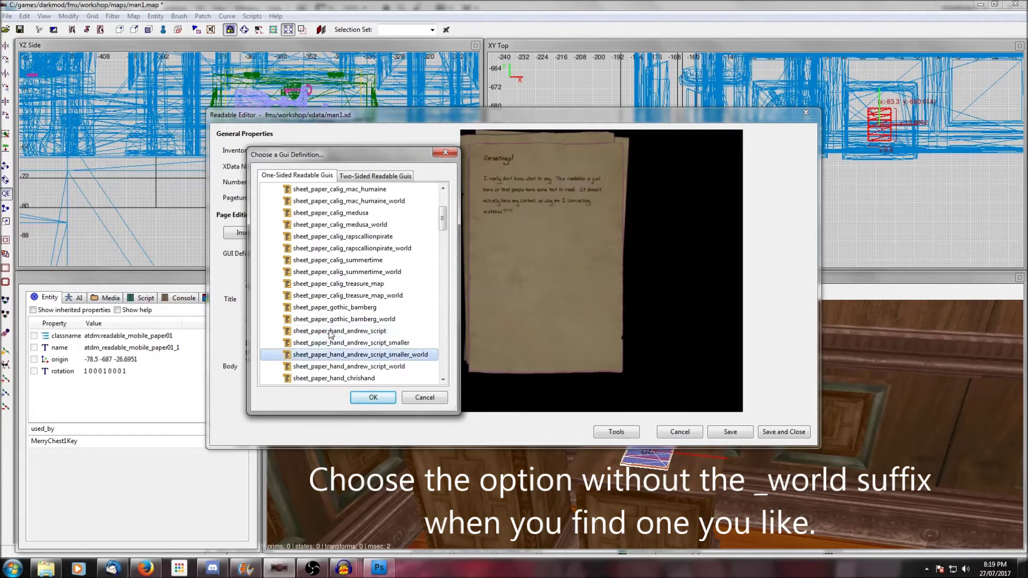
pyautogui.press('Down')
pyautogui.press('Down')
pyautogui.press('Down')
pyautogui.press('Down')
pyautogui.press('Down')
pyautogui.press('Down')
pyautogui.press('Down')
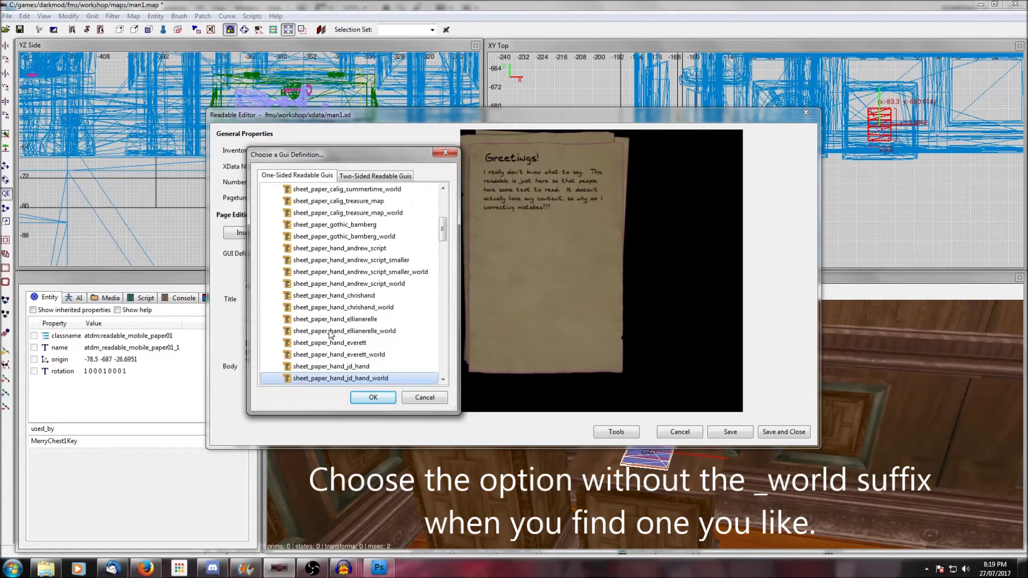
pyautogui.press('Up')
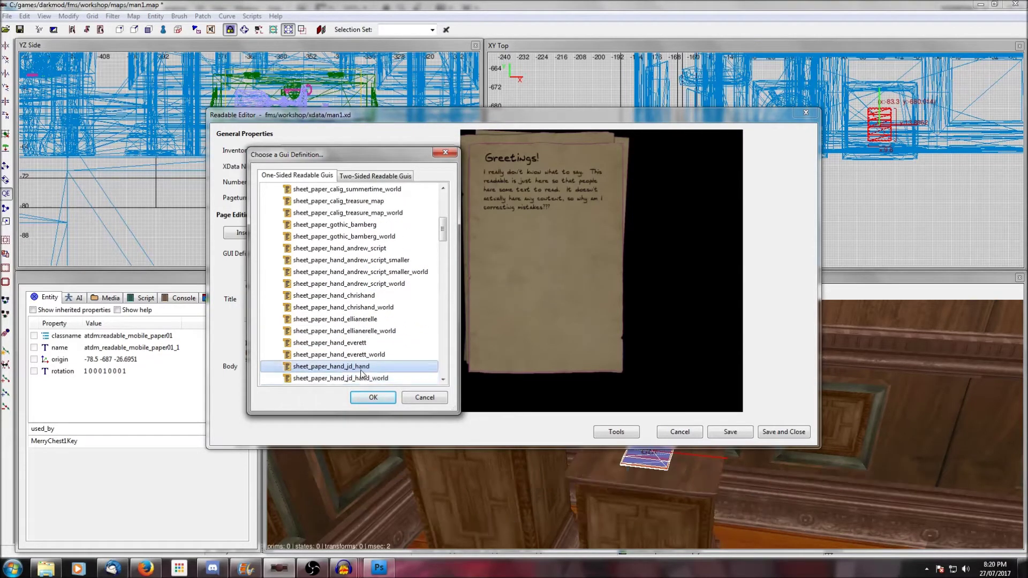
pyautogui.click(373, 398)
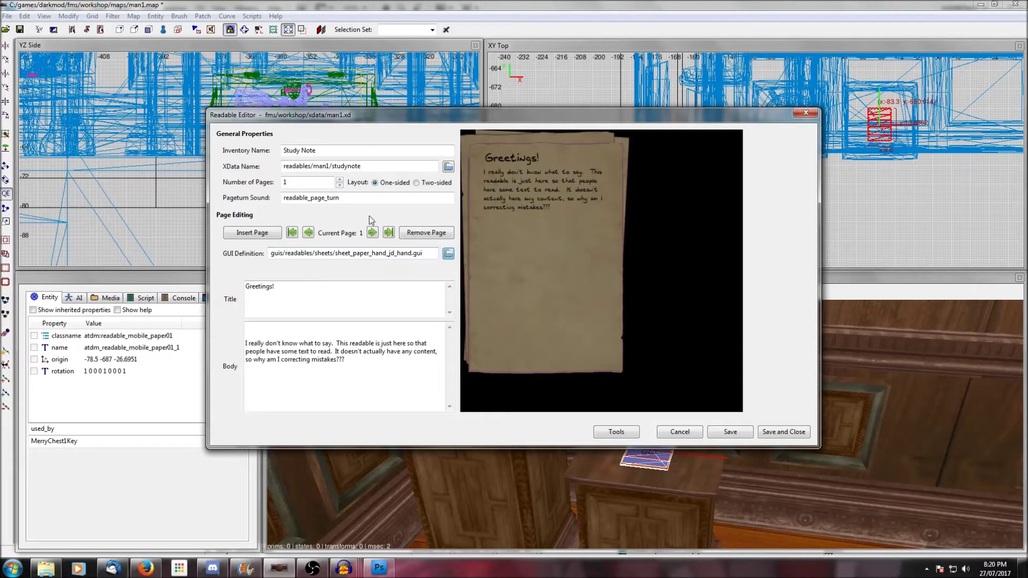
# Set the note to 2 pages, give page 2 the body "Hey, there's a second page!!" and return to page 1
pyautogui.click(339, 180)
pyautogui.click(372, 233)
pyautogui.click(301, 361)
pyautogui.write("Hey, there's a second page!!")
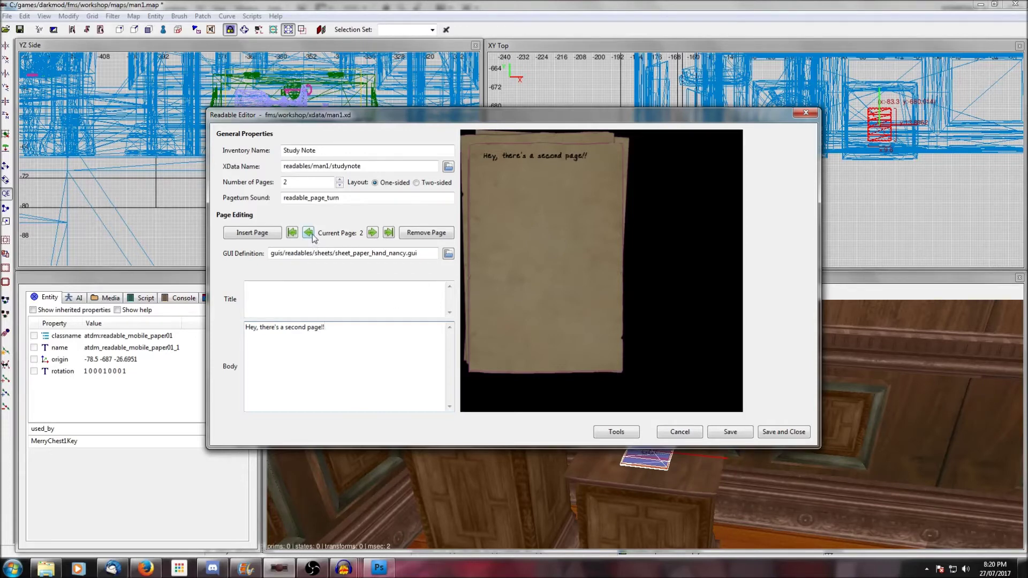
pyautogui.click(310, 234)
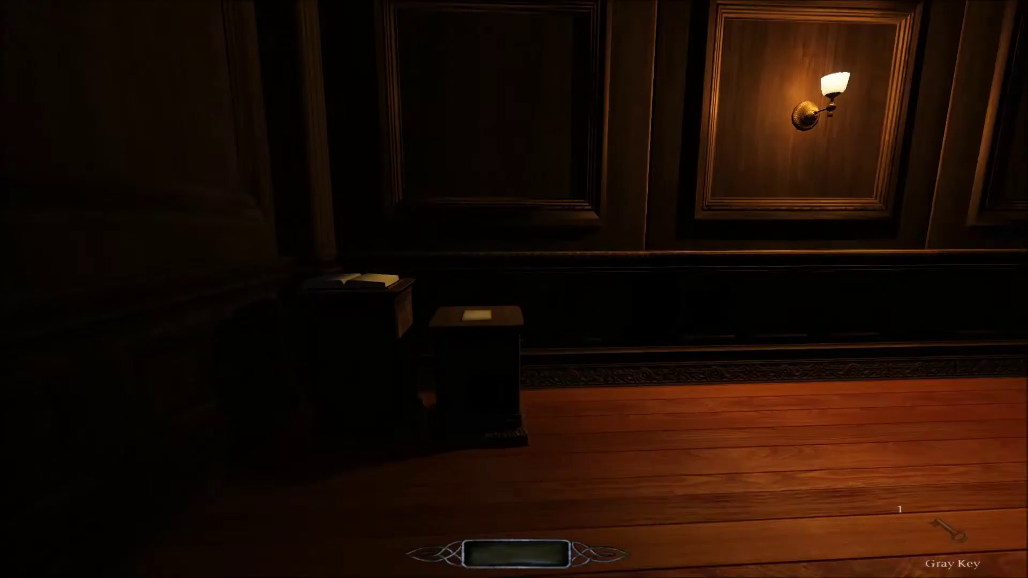
# In The Dark Mod, pick up the Study Note from the low pedestal, open it and turn through its pages
pyautogui.press('w')
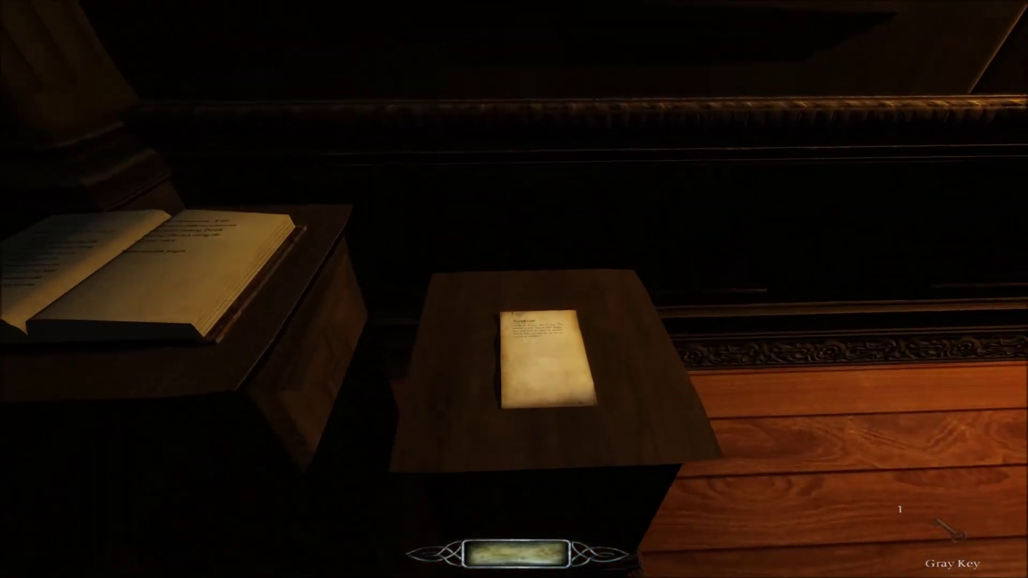
pyautogui.rightClick(514, 289)
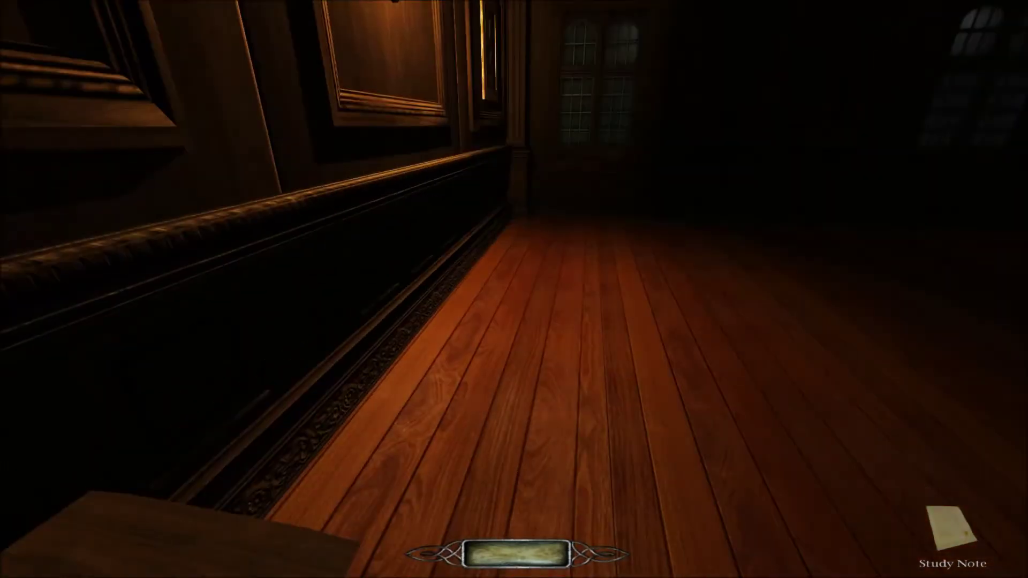
pyautogui.press('Return')
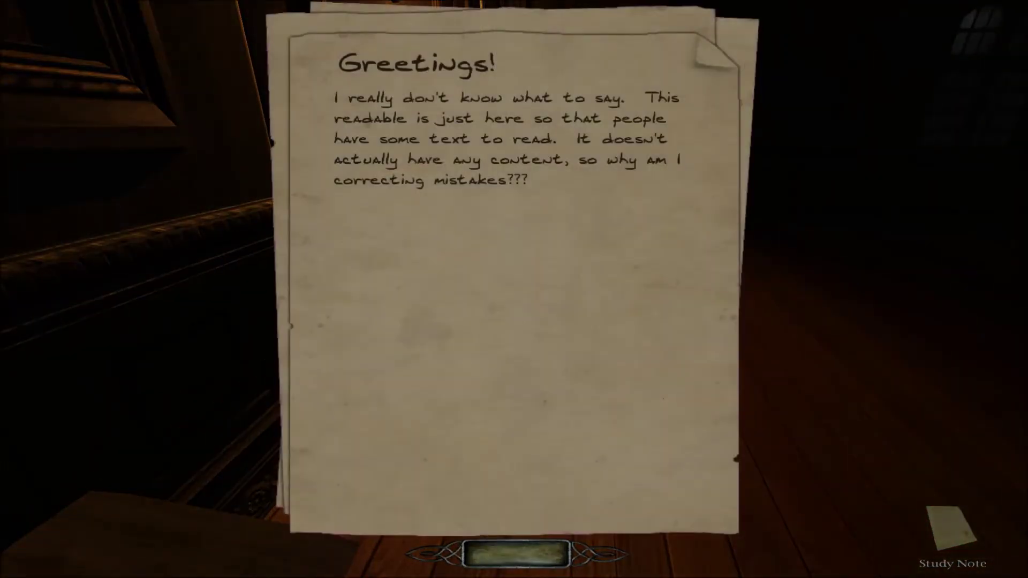
pyautogui.scroll(-1, 514, 289)
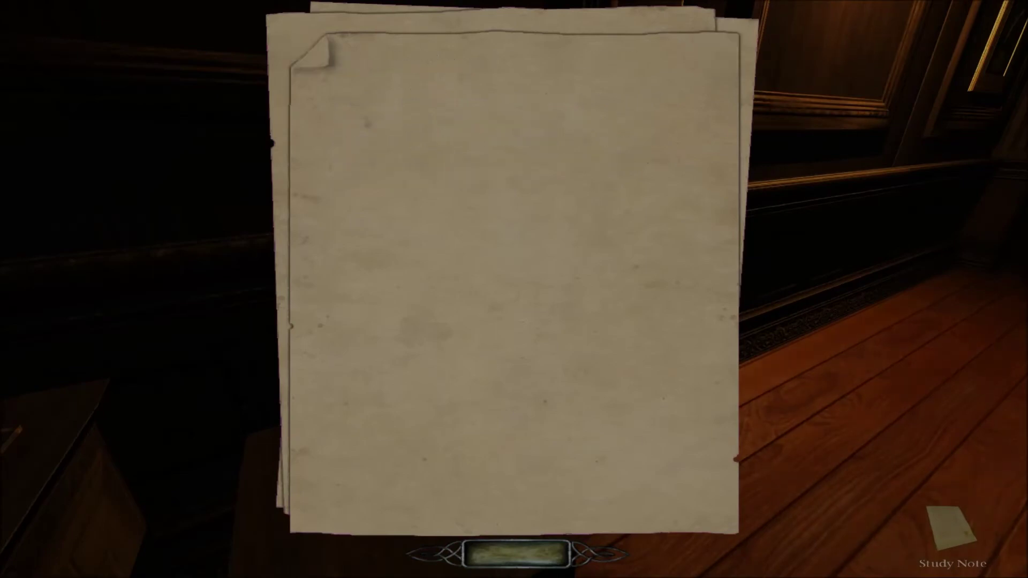
pyautogui.scroll(1, 514, 289)
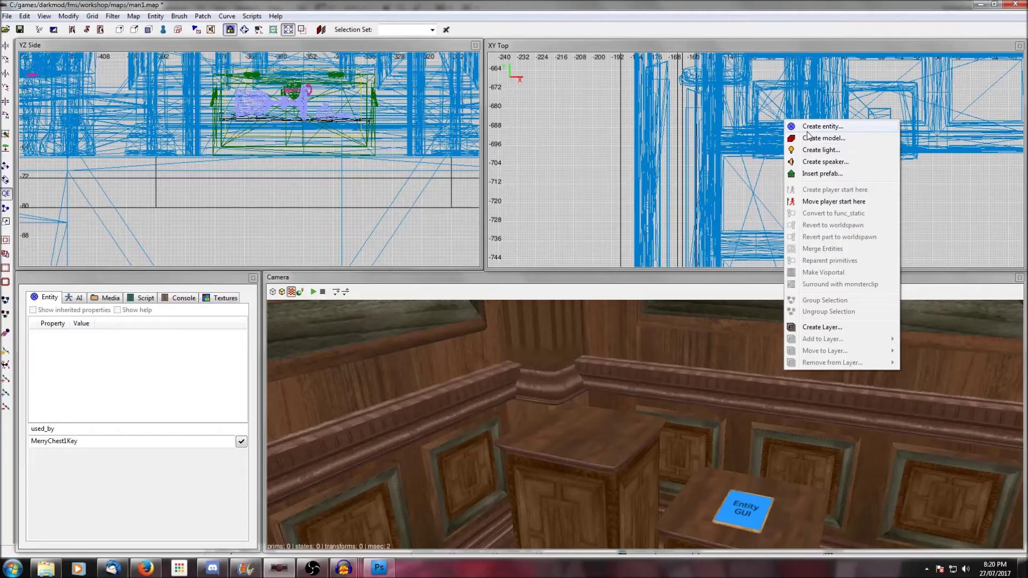
# Add an atdm:readable_immobile_book_open01 entity on top of the taller pedestal
pyautogui.click(761, 66)
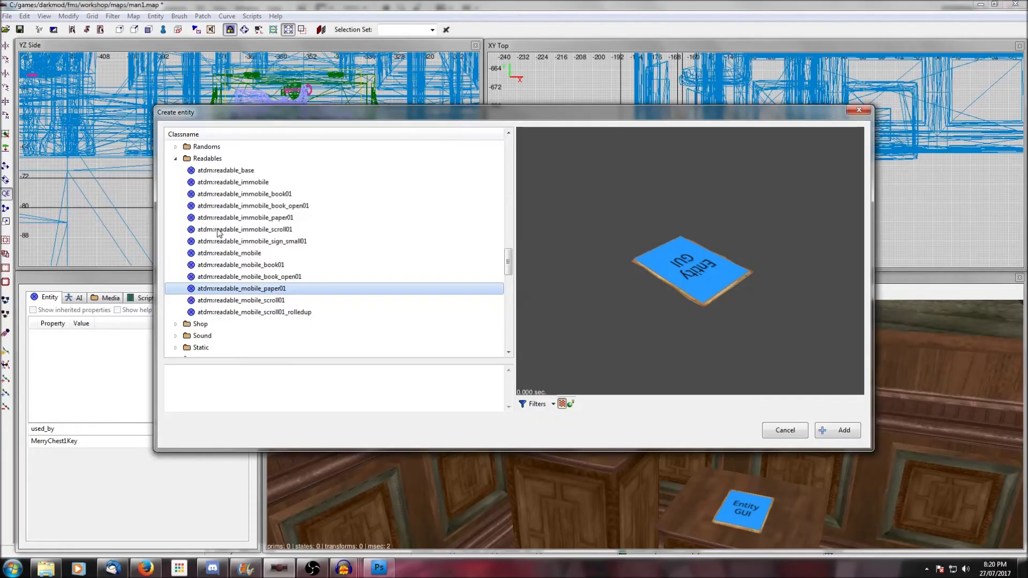
pyautogui.click(252, 276)
pyautogui.click(250, 265)
pyautogui.click(247, 207)
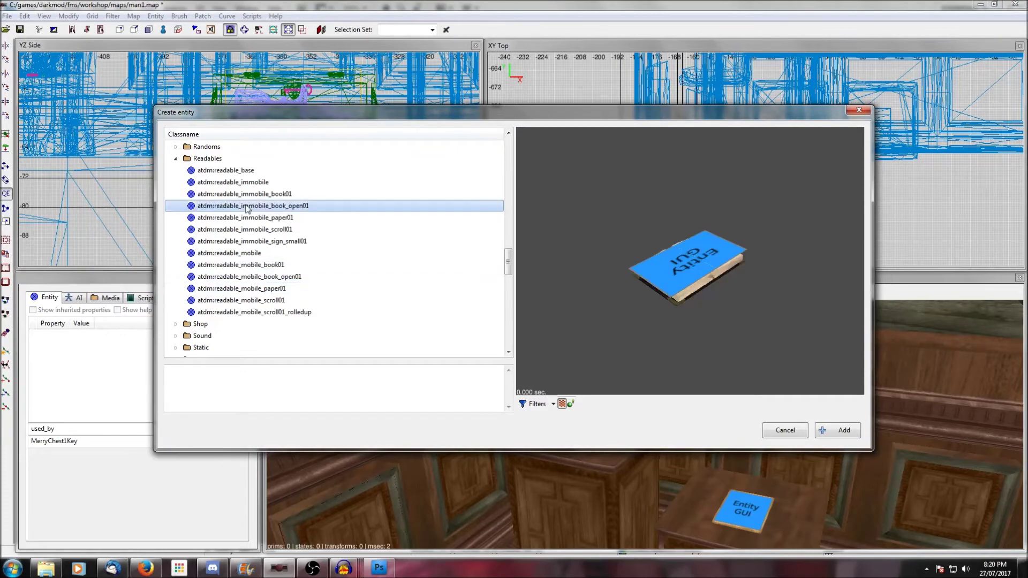
pyautogui.click(838, 430)
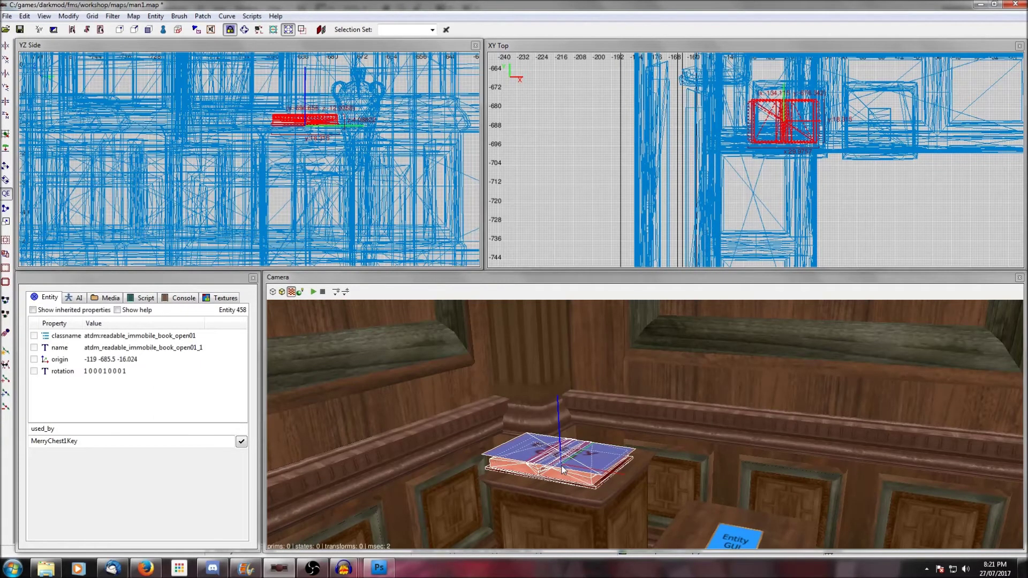
# Open the book in the Readable Editor with XData name readables/man1/book1 and set its inventory name to "A strange book"
pyautogui.click(162, 17)
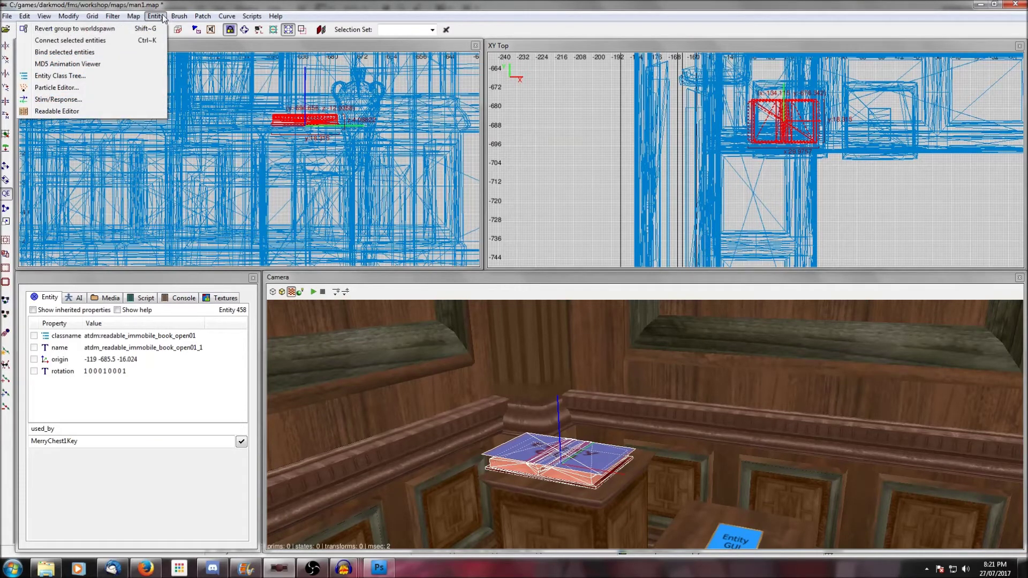
pyautogui.click(77, 115)
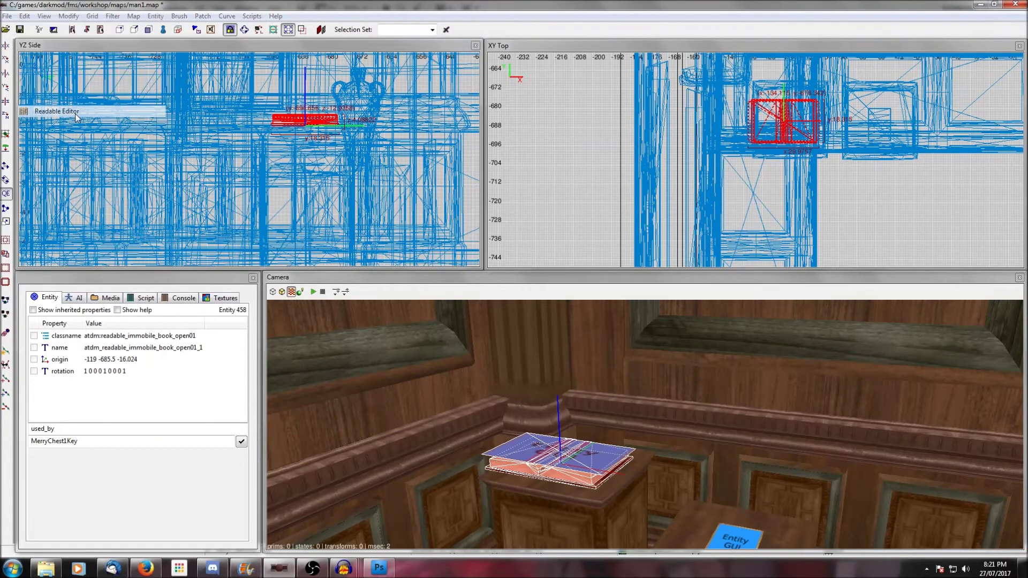
pyautogui.press('BackSpace')
pyautogui.press('BackSpace')
pyautogui.press('BackSpace')
pyautogui.press('BackSpace')
pyautogui.press('BackSpace')
pyautogui.press('BackSpace')
pyautogui.press('BackSpace')
pyautogui.press('BackSpace')
pyautogui.press('BackSpace')
pyautogui.press('BackSpace')
pyautogui.press('BackSpace')
pyautogui.write('book1')
pyautogui.click(392, 150)
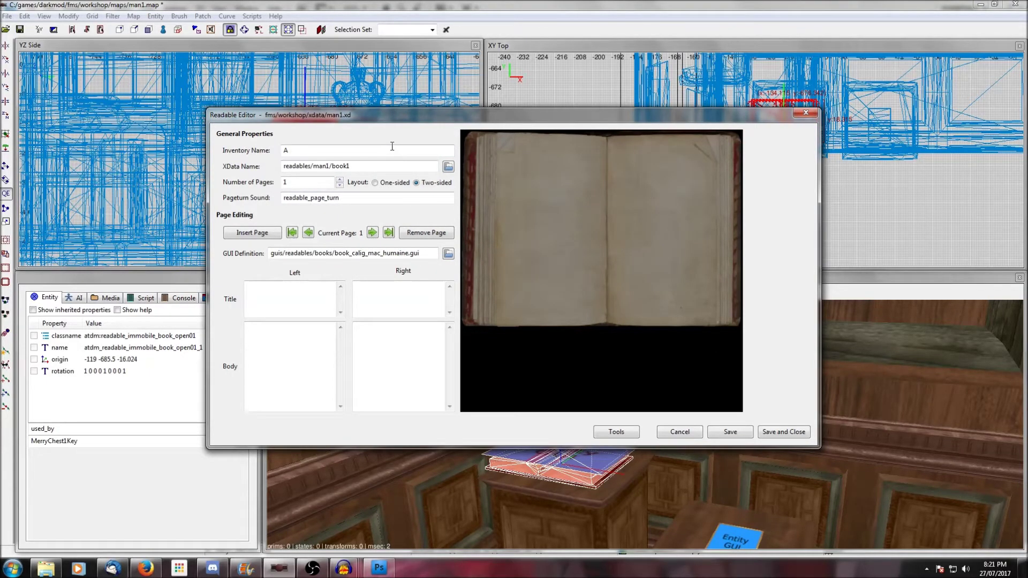
pyautogui.write('A strange book')
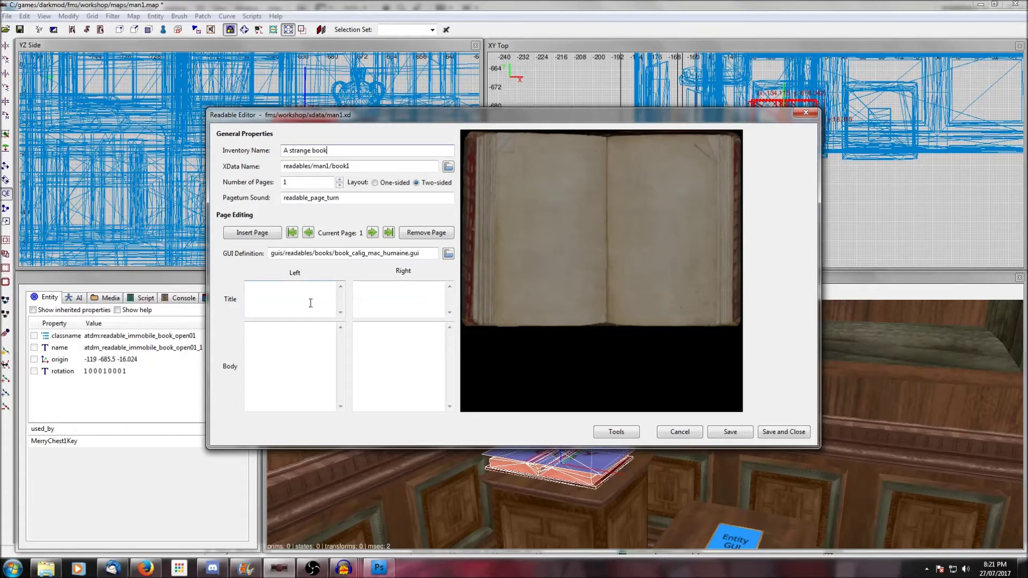
# Enter "Title" and "Wow, a wonderful book of secrets......" on the left page and "With multiple pages." in the right page's body
pyautogui.click(307, 301)
pyautogui.write('Title')
pyautogui.click(270, 341)
pyautogui.press('Return')
pyautogui.press('Return')
pyautogui.write('Wow, a wonderful book of secrets.')
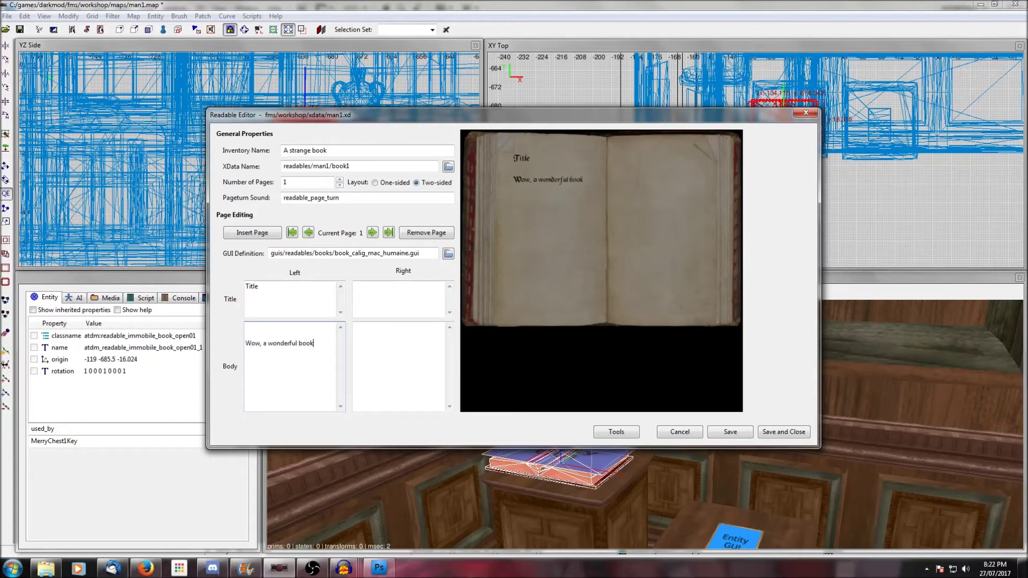
pyautogui.click(398, 351)
pyautogui.press('Return')
pyautogui.press('Return')
pyautogui.write('With multiple pages.')
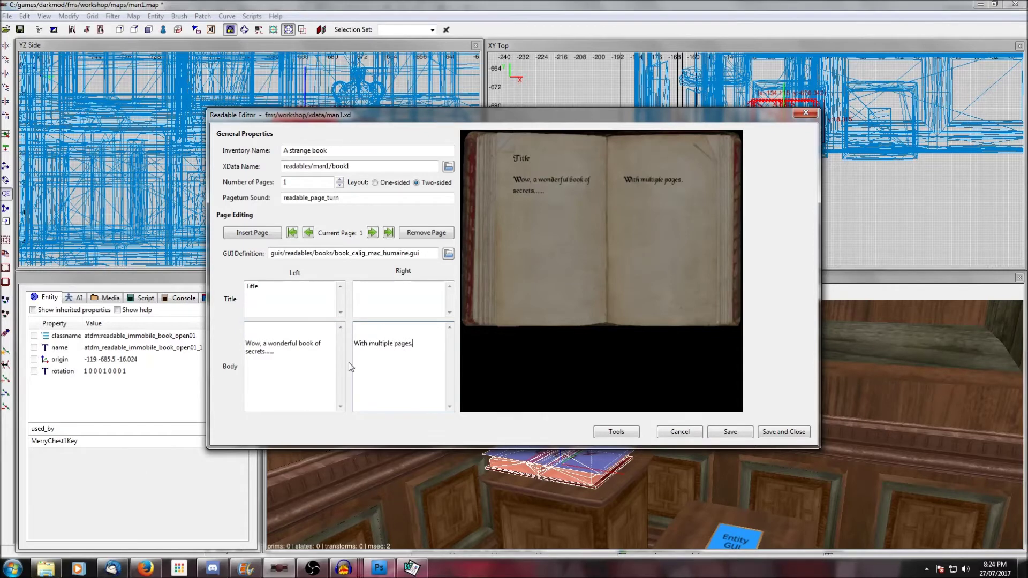
# Paste the long hit-point rules passage below the left body text and move its ending, from "fall unconscious", to the start of the right body
pyautogui.click(292, 349)
pyautogui.hotkey('ctrl', 'v')
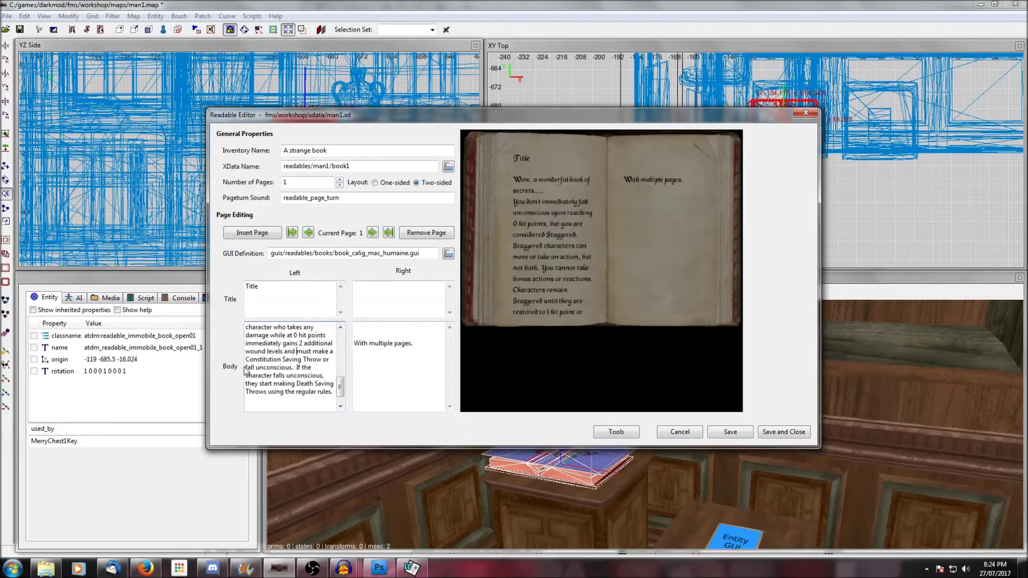
pyautogui.moveTo(247, 368); pyautogui.dragTo(334, 393)
pyautogui.hotkey('ctrl', 'c')
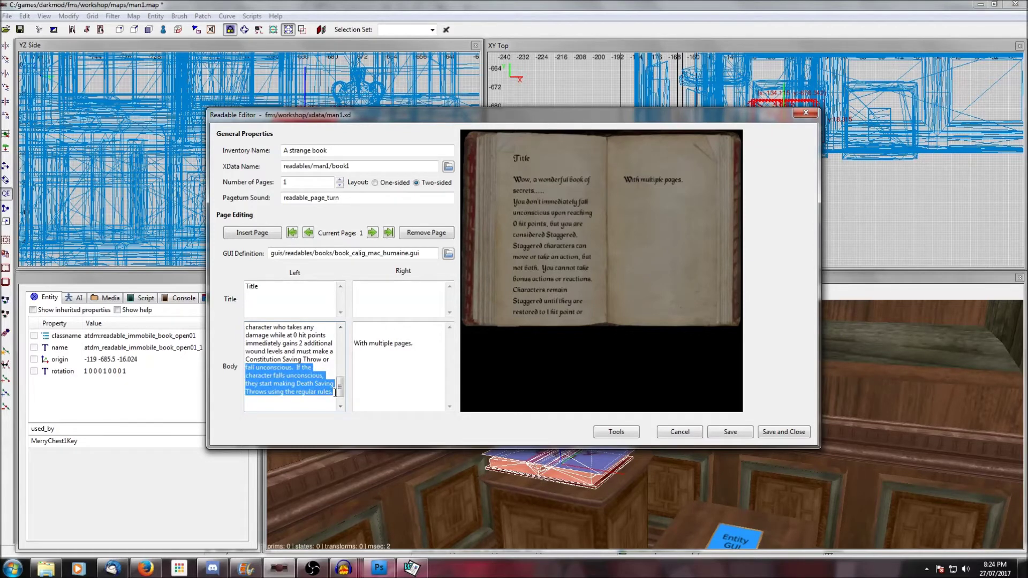
pyautogui.press('BackSpace')
pyautogui.click(355, 328)
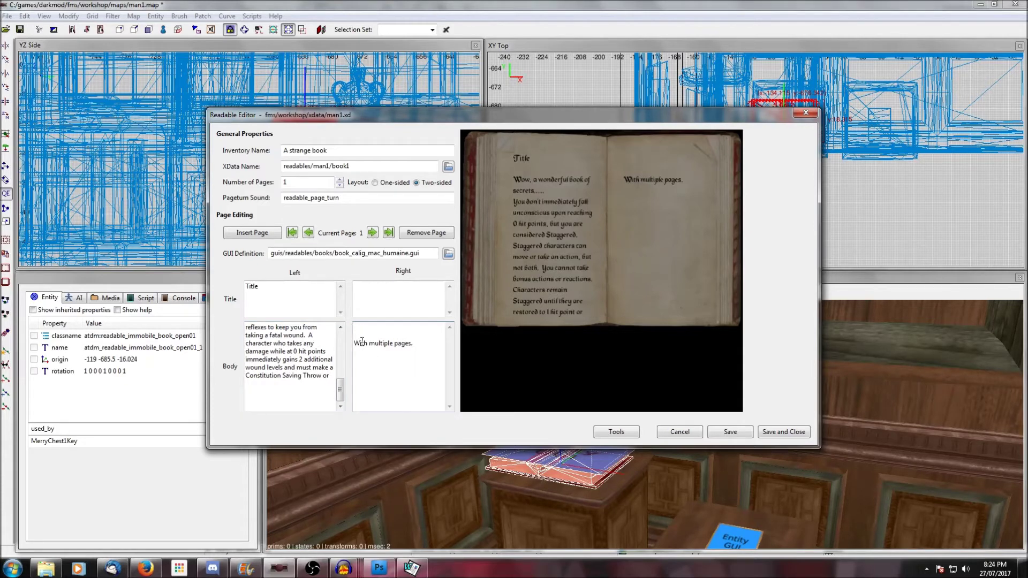
pyautogui.hotkey('ctrl', 'v')
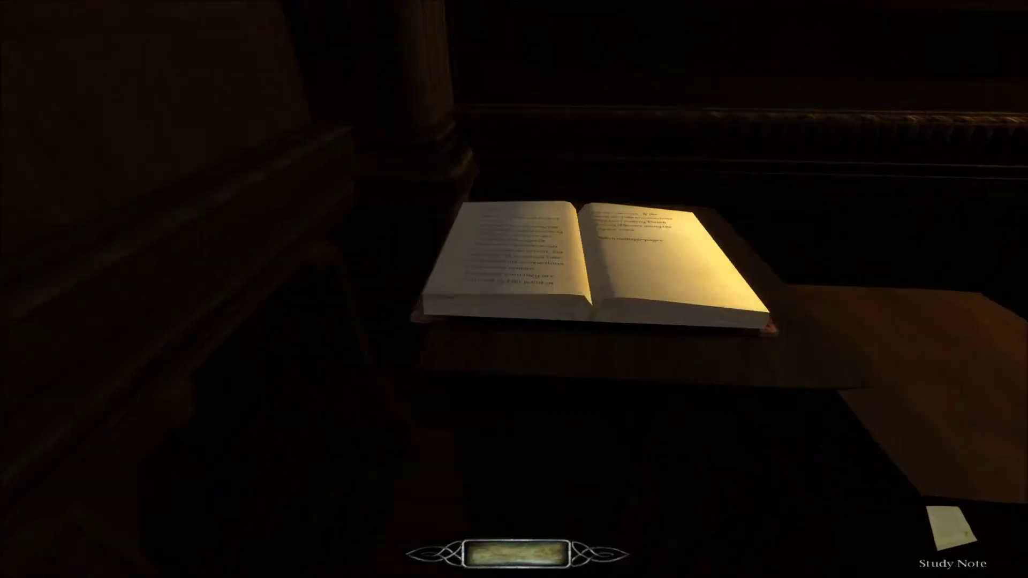
# In The Dark Mod, open the book on the taller pedestal to check both pages, close it and walk on
pyautogui.rightClick(514, 289)
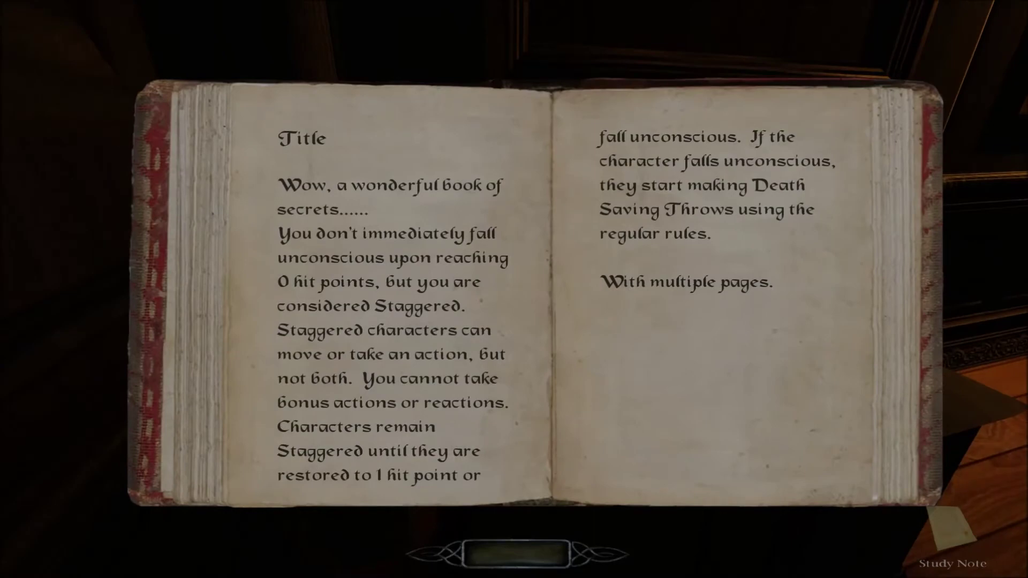
pyautogui.press('Escape')
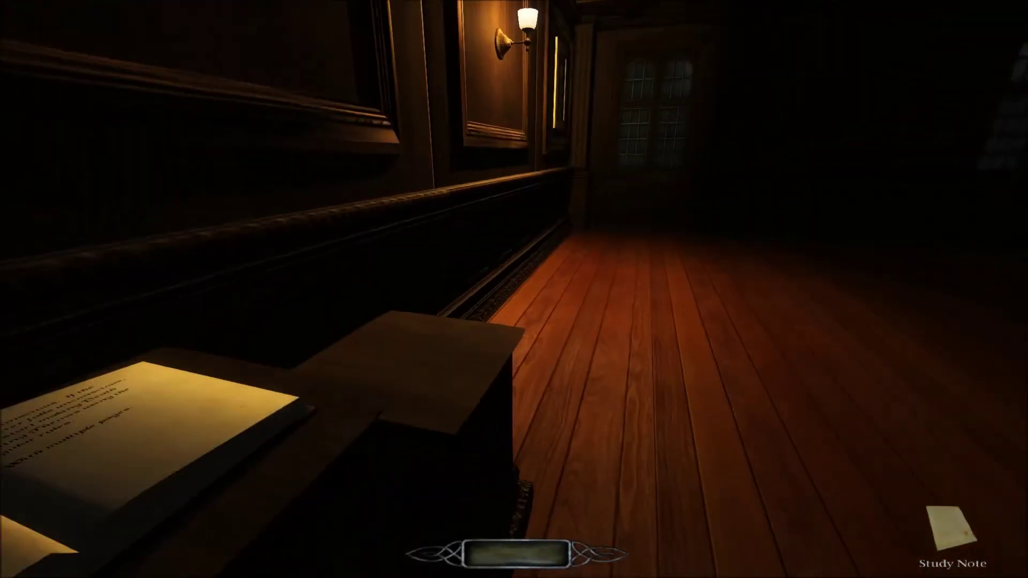
pyautogui.press('w')
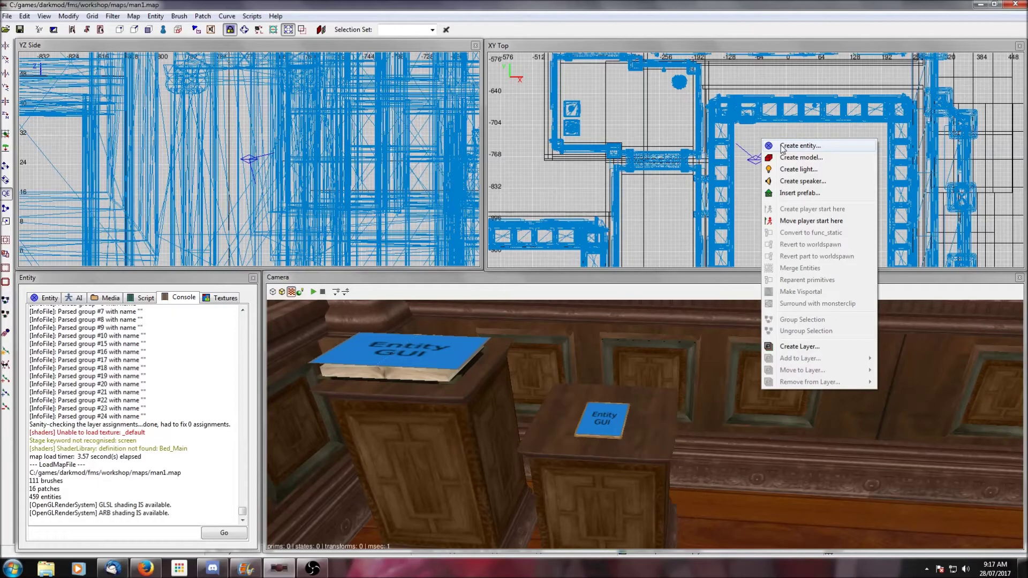
# In DarkRadiant, insert the darkmod/readables model newspaper01.lwo on the floor near the pedestals
pyautogui.click(791, 158)
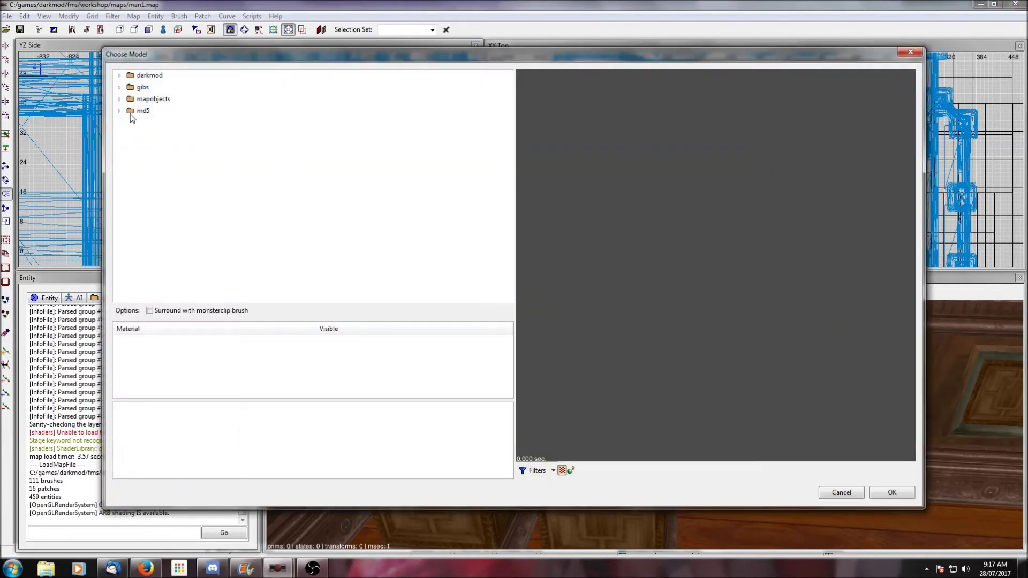
pyautogui.click(120, 76)
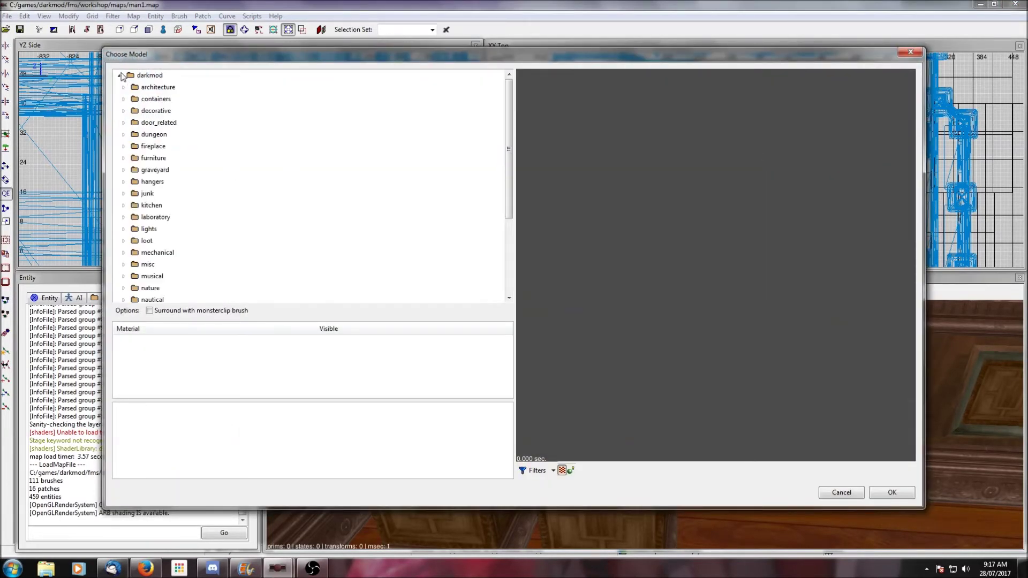
pyautogui.scroll(-2, 129, 251)
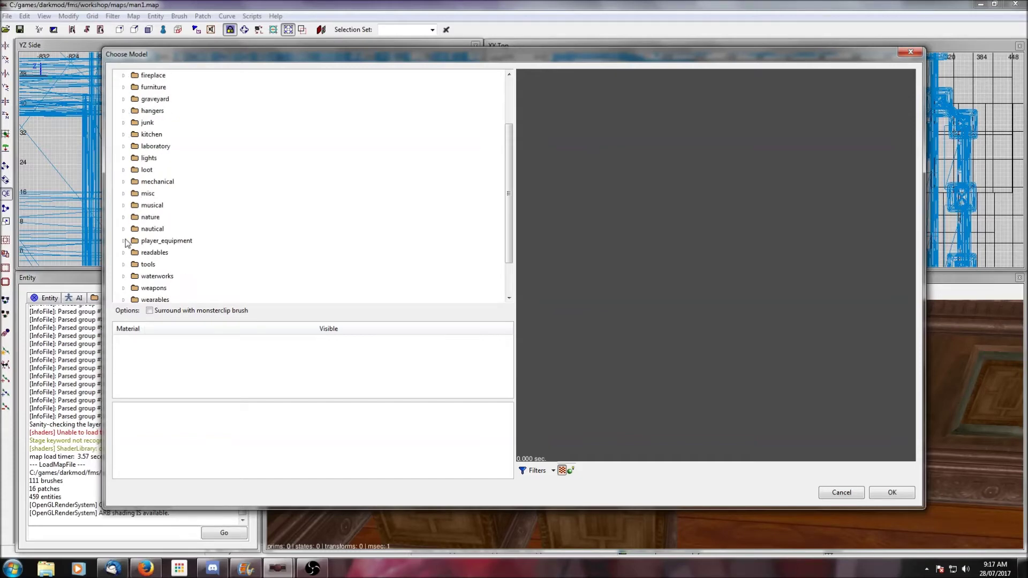
pyautogui.click(122, 254)
pyautogui.scroll(-2, 123, 251)
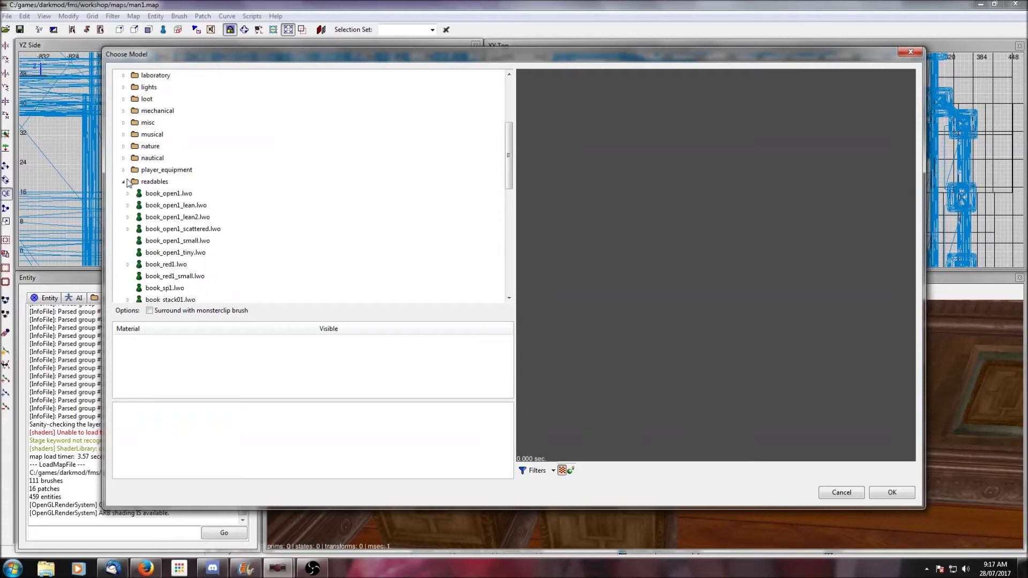
pyautogui.scroll(-7, 156, 196)
pyautogui.click(158, 195)
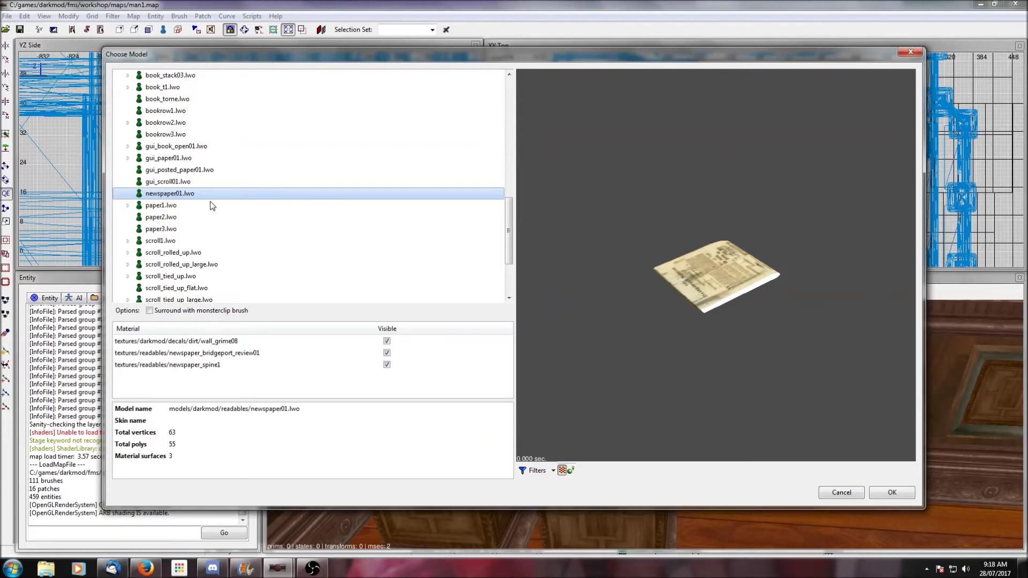
pyautogui.click(892, 493)
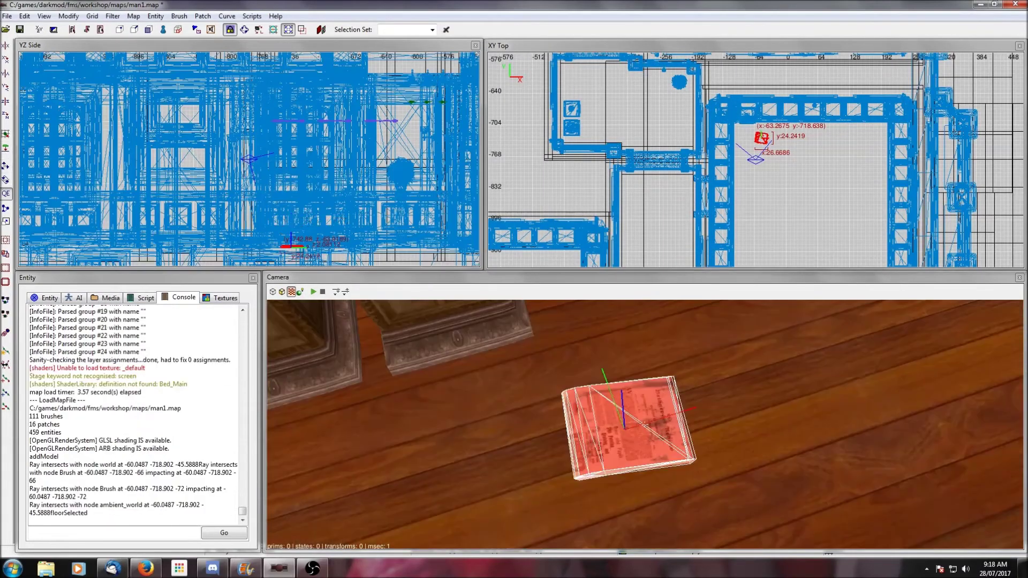
# Change the newspaper model's entity class to atdm:readable_immobile
pyautogui.click(35, 297)
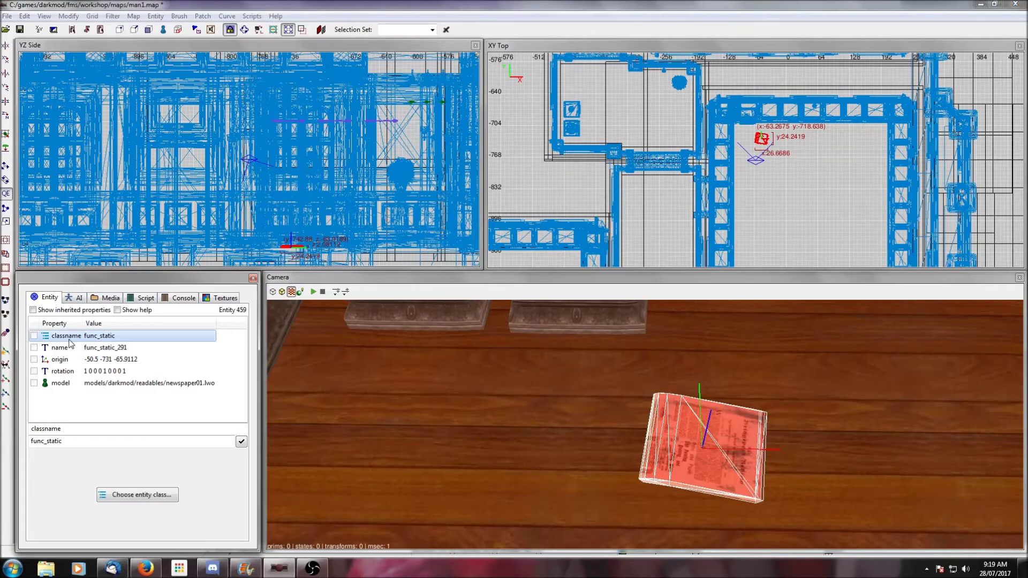
pyautogui.click(122, 496)
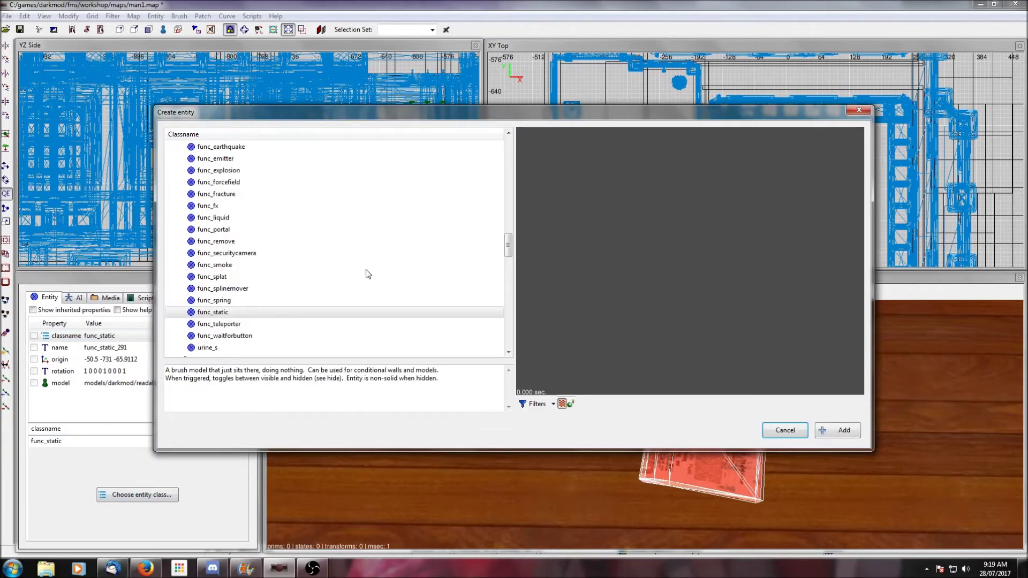
pyautogui.scroll(10, 345, 262)
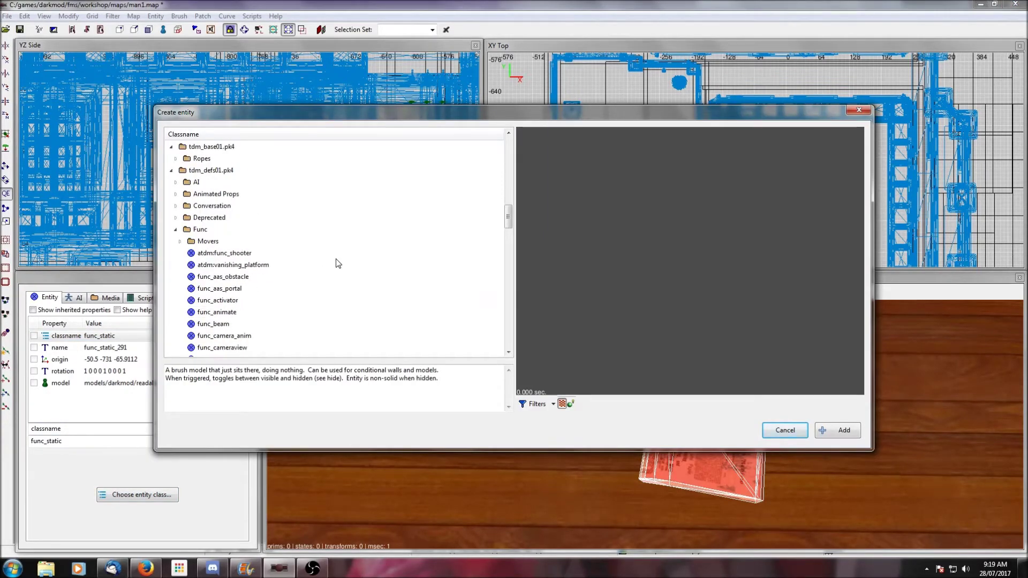
pyautogui.click(175, 231)
pyautogui.scroll(-4, 176, 242)
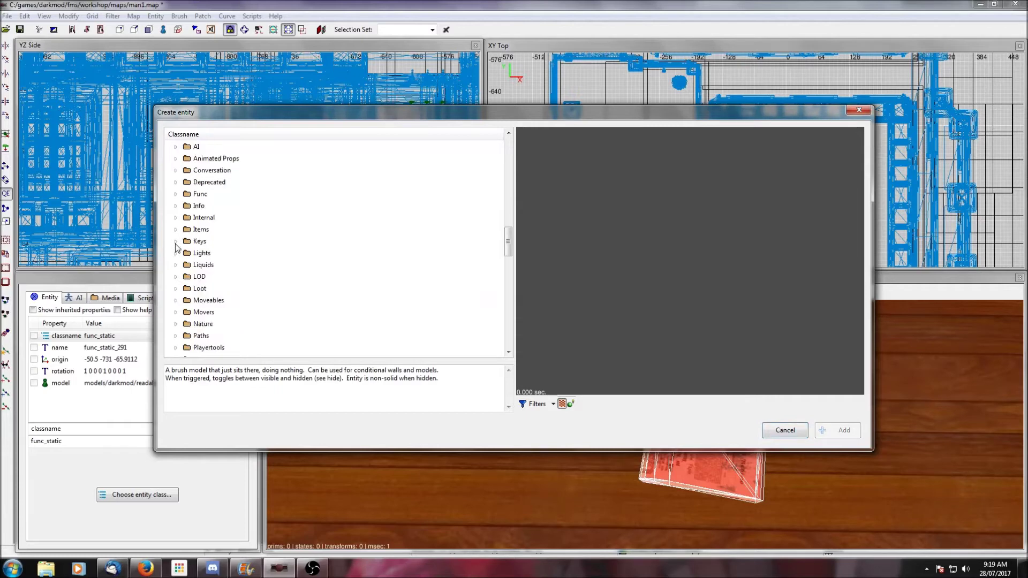
pyautogui.scroll(-2, 177, 290)
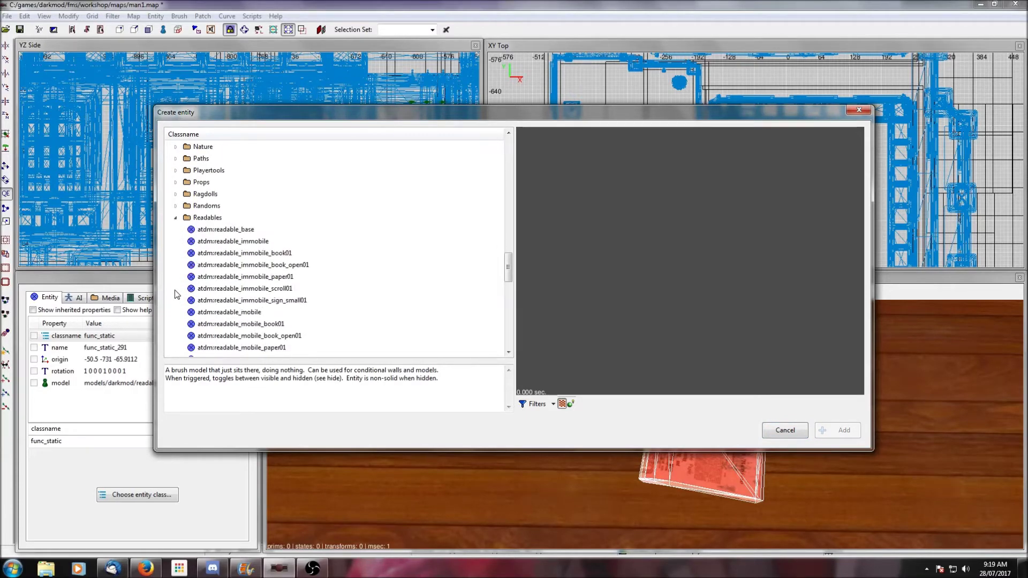
pyautogui.scroll(-3, 232, 230)
pyautogui.click(240, 207)
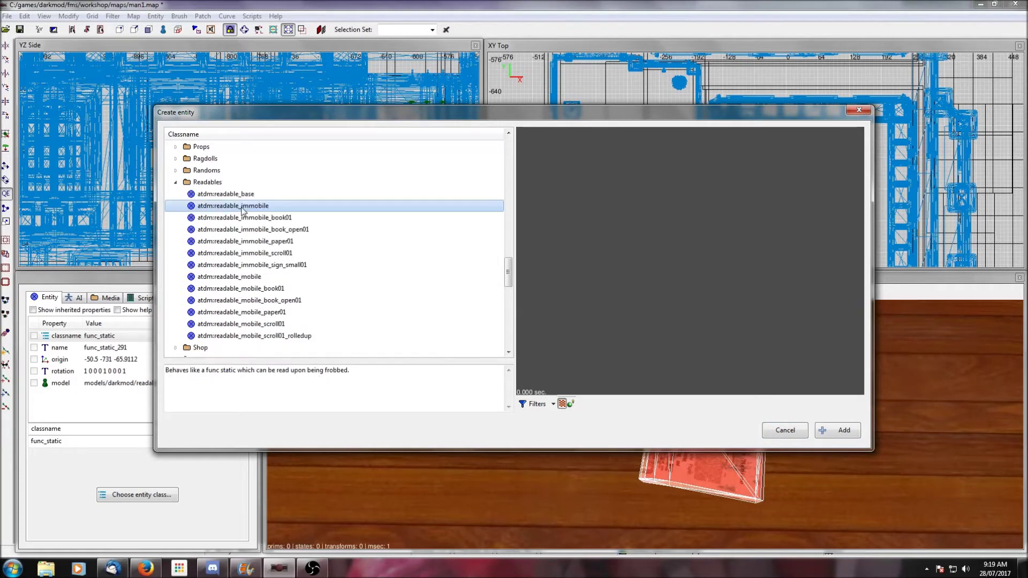
pyautogui.click(822, 430)
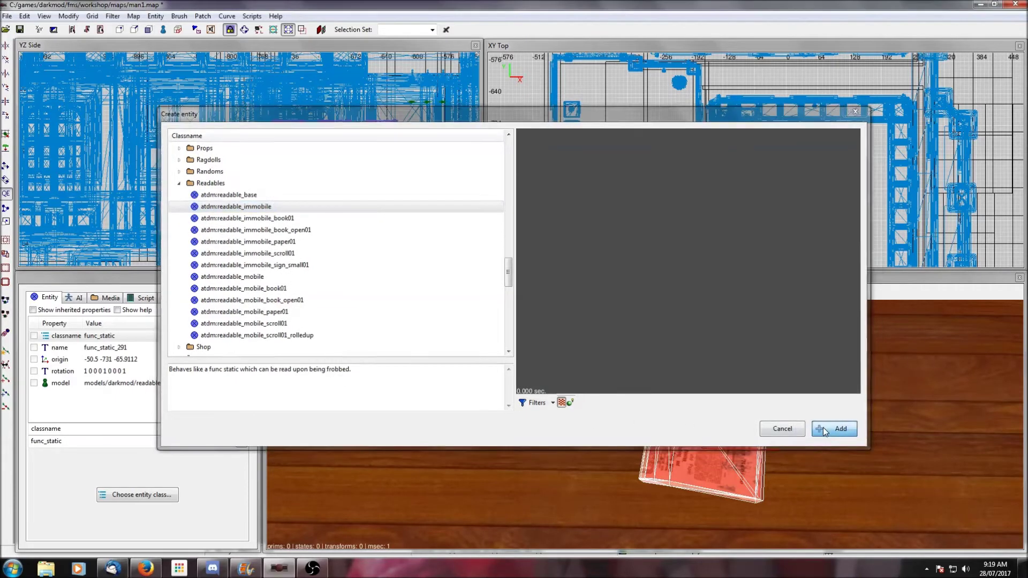
# Open the newspaper in the Readable Editor and browse its two-sided GUI definitions to the readables/sheets folder
pyautogui.click(155, 16)
pyautogui.click(41, 113)
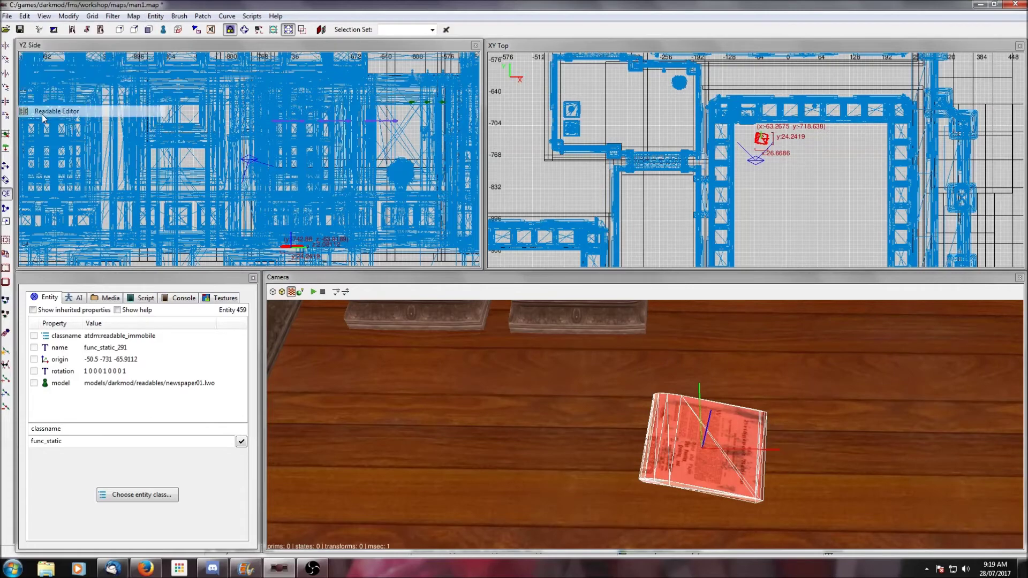
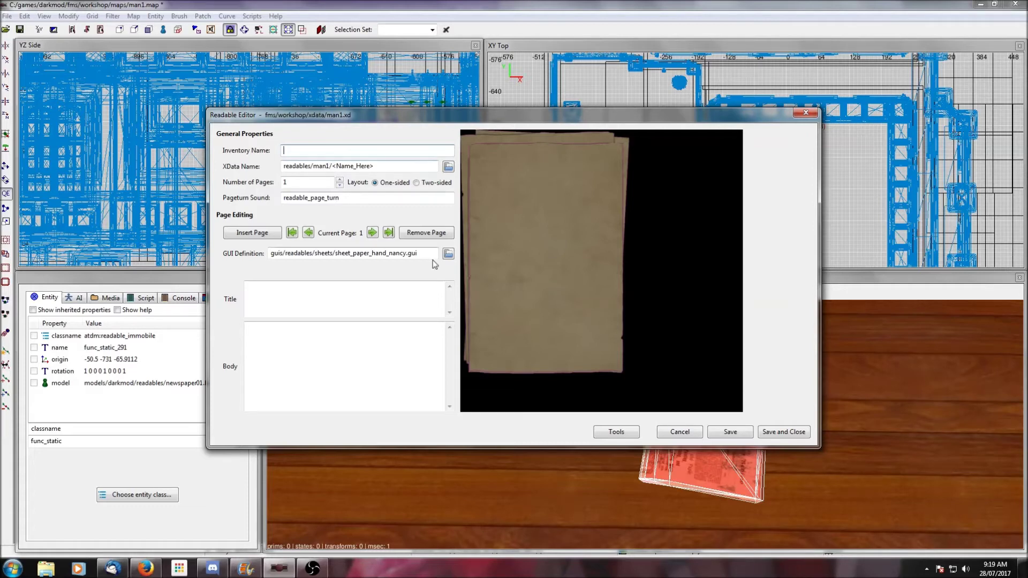
pyautogui.click(448, 254)
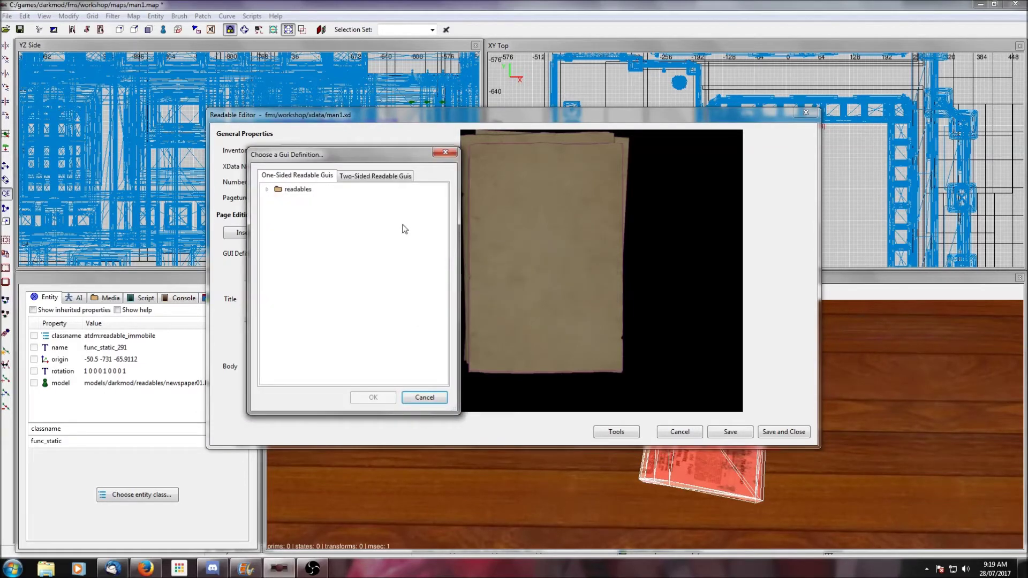
pyautogui.click(357, 180)
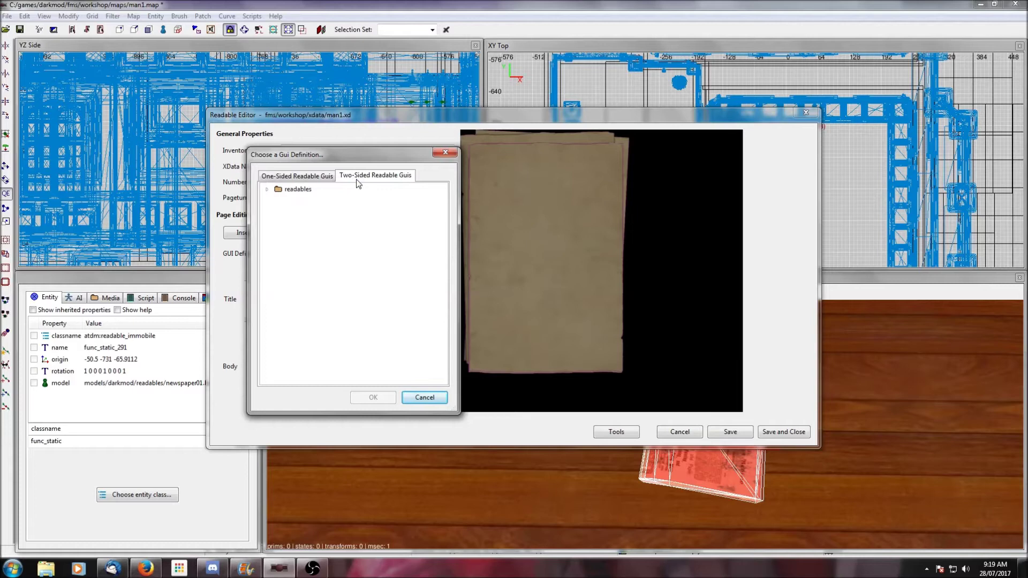
pyautogui.click(266, 190)
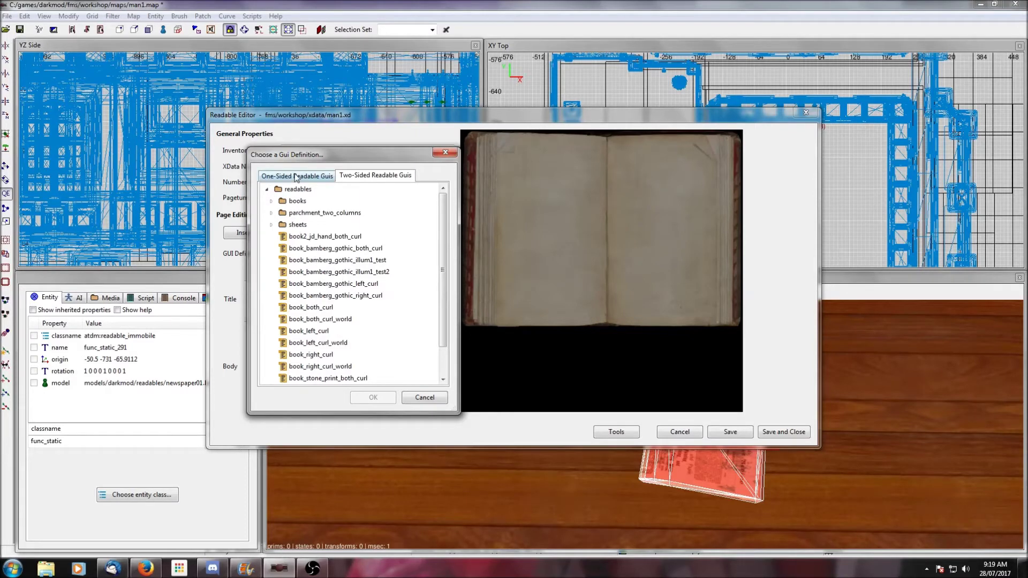
pyautogui.click(272, 224)
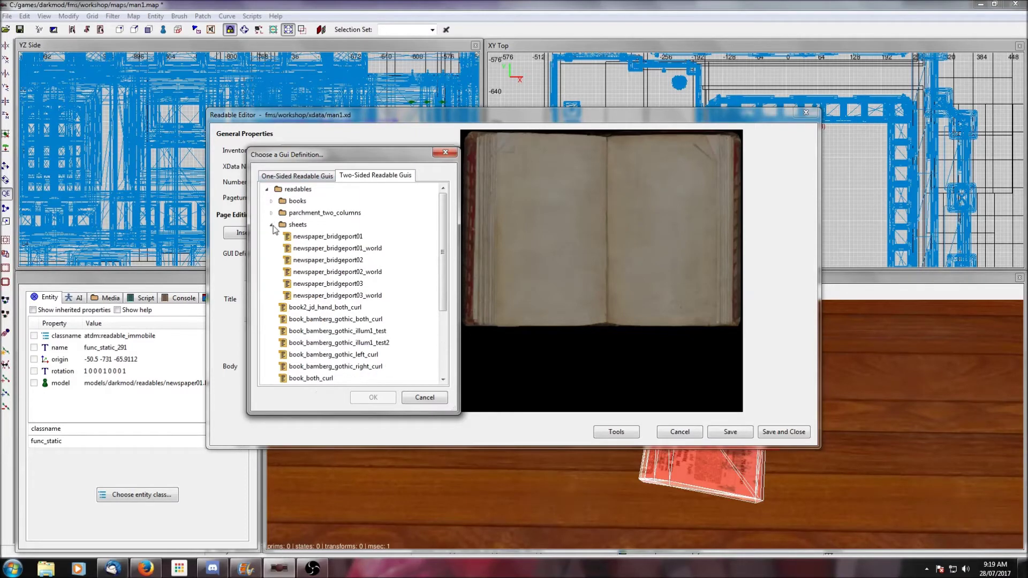
# Compare the Bridgeport newspaper layouts and assign newspaper_bridgeport02 as the page's GUI definition
pyautogui.click(316, 237)
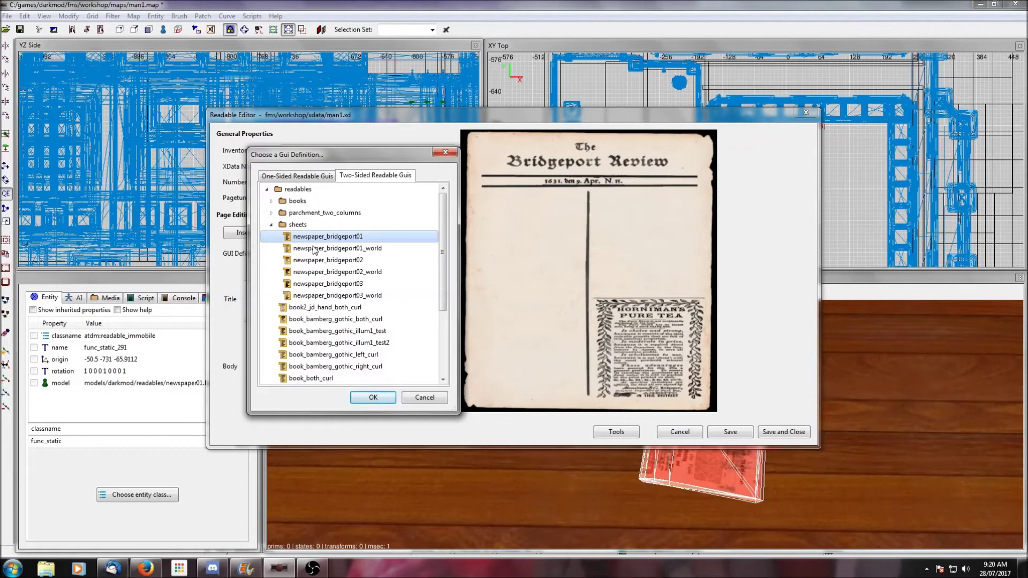
pyautogui.click(315, 249)
pyautogui.click(319, 261)
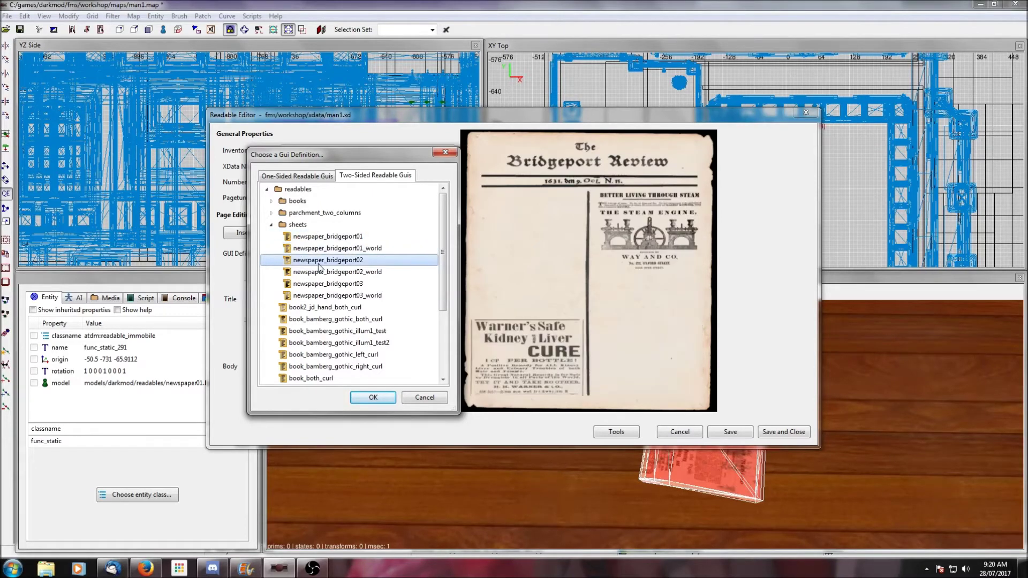
pyautogui.click(320, 284)
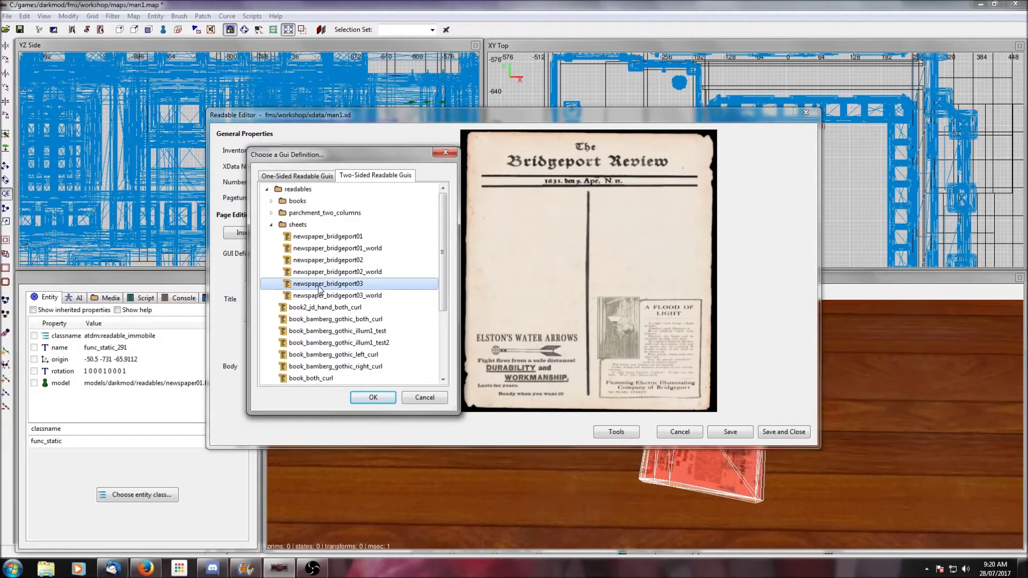
pyautogui.click(324, 261)
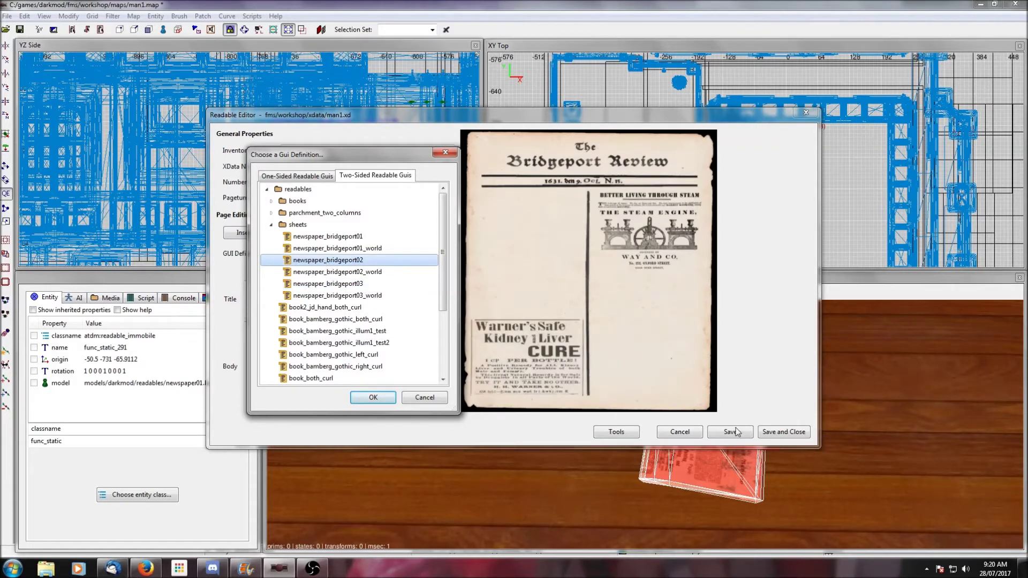
pyautogui.click(373, 398)
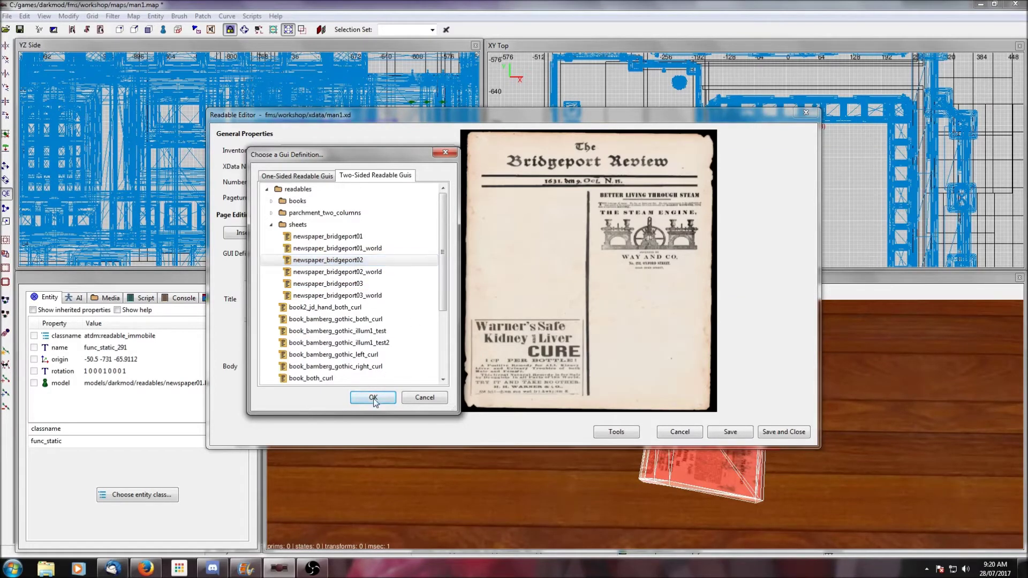
# Title the left column "Pagans Attack!" and write its body about pagan barbarians attacking travellers on the Builder Road and flaying several men
pyautogui.click(280, 300)
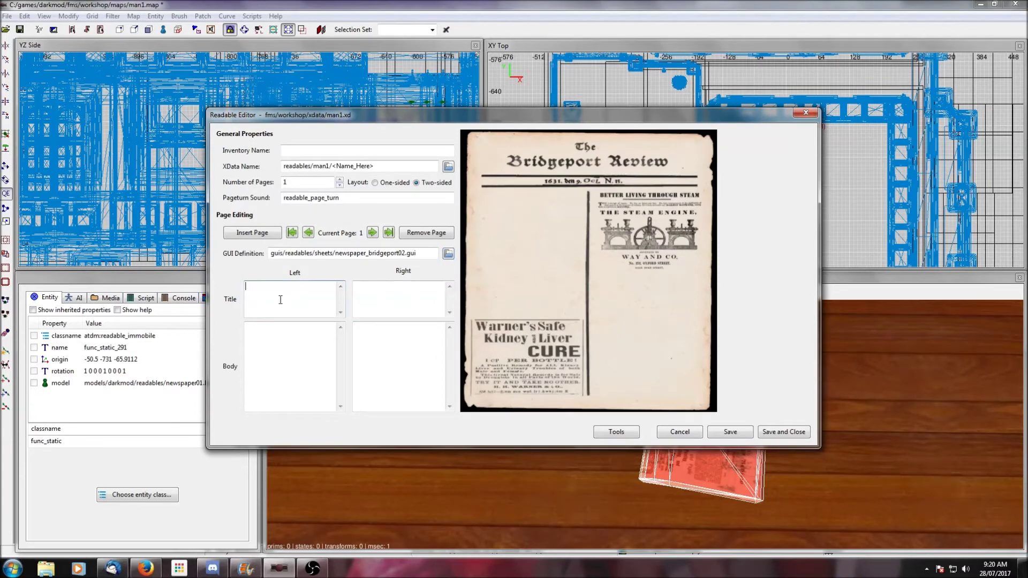
pyautogui.write('Pagans Attack!')
pyautogui.click(280, 354)
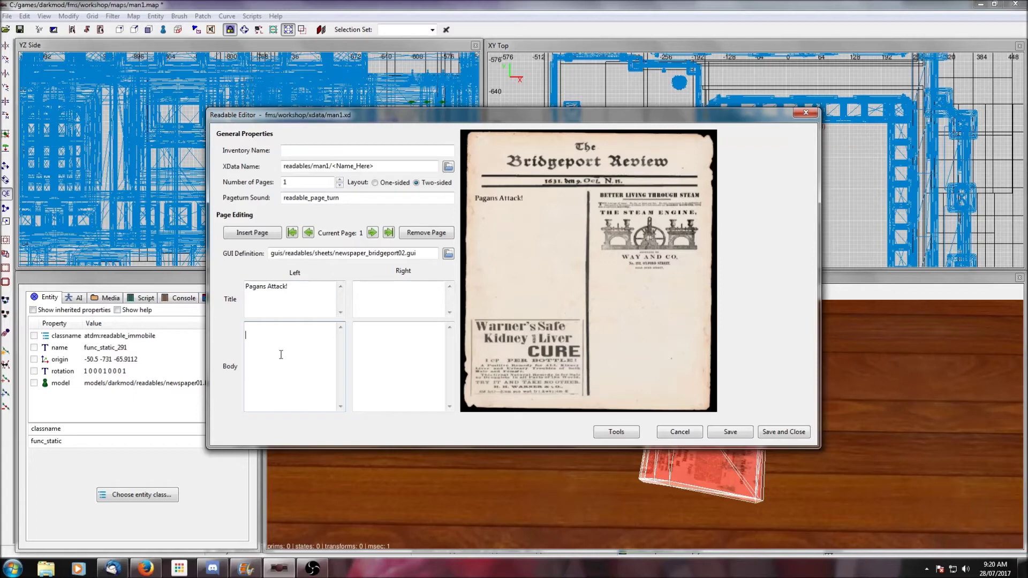
pyautogui.write('On the Builder Road, travellers were attacked by pagan barbarians.  They took several men and flayed them.')
# Title the right column "Story 2" and write its body saying a second newspaper story can give clues or background information on the mission
pyautogui.click(375, 298)
pyautogui.write('Story 2')
pyautogui.click(382, 345)
pyautogui.write('This is the second story on the newspaper, which can be used to give clues or ')
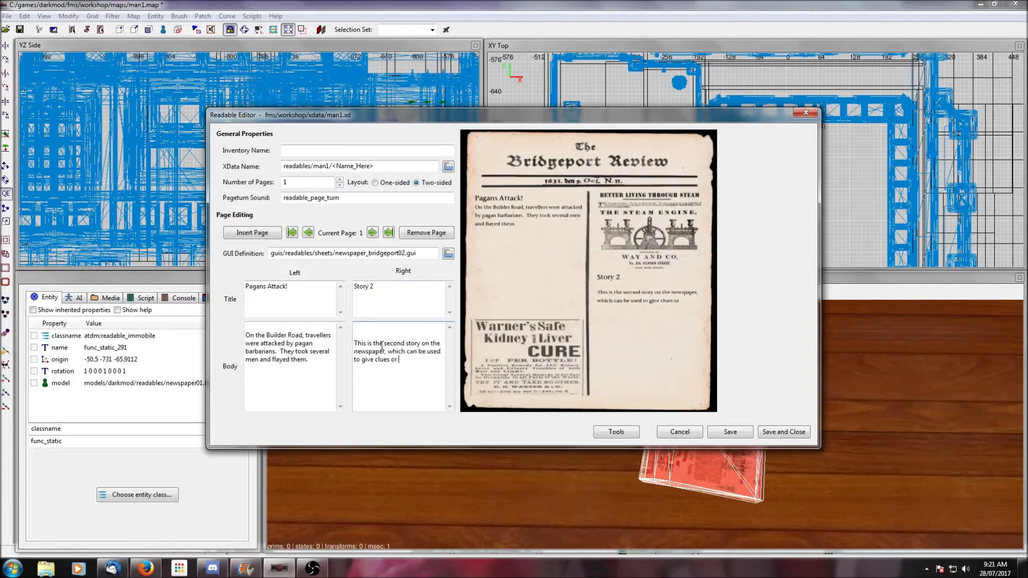
pyautogui.write('provide background information about the setting or characters in the mission.')
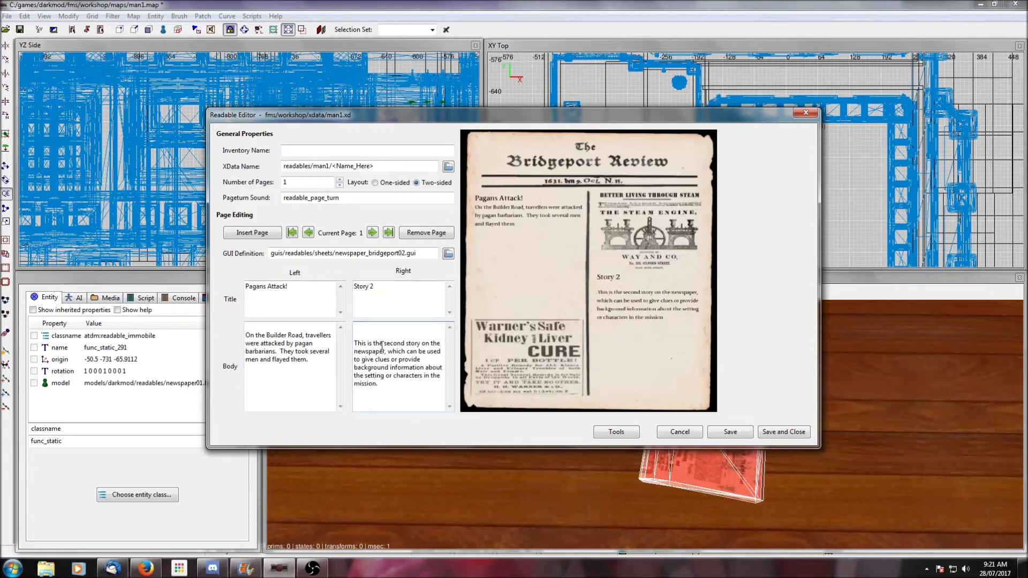
# Name the readable's XData entry "newspaper" and set its inventory name to "Newspaper"
pyautogui.doubleClick(342, 167)
pyautogui.write('newspaper')
pyautogui.click(335, 151)
pyautogui.write('Newspaper')
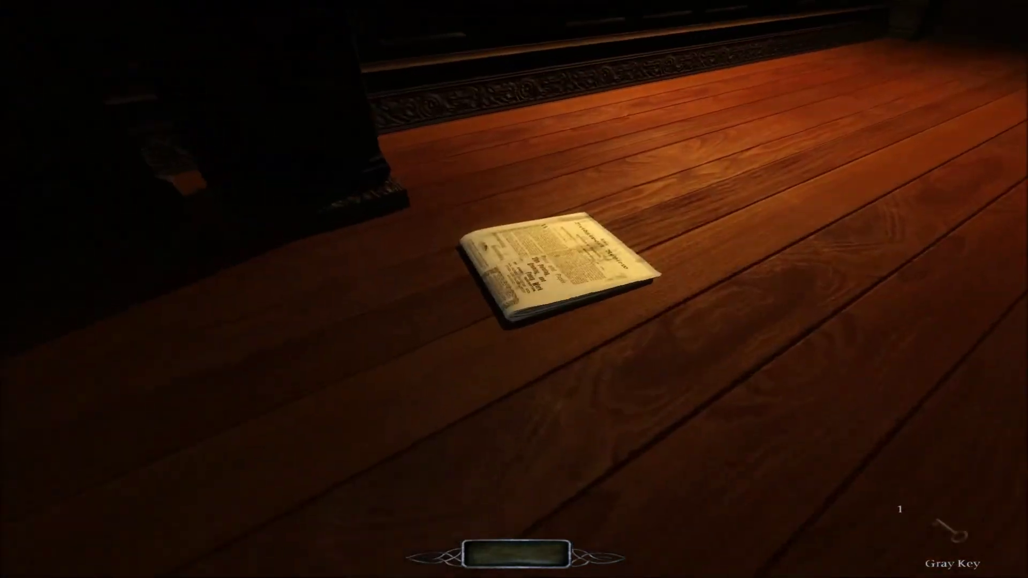
# In The Dark Mod, walk up to the newspaper on the floor, open it to check both stories, and close it
pyautogui.press('w')
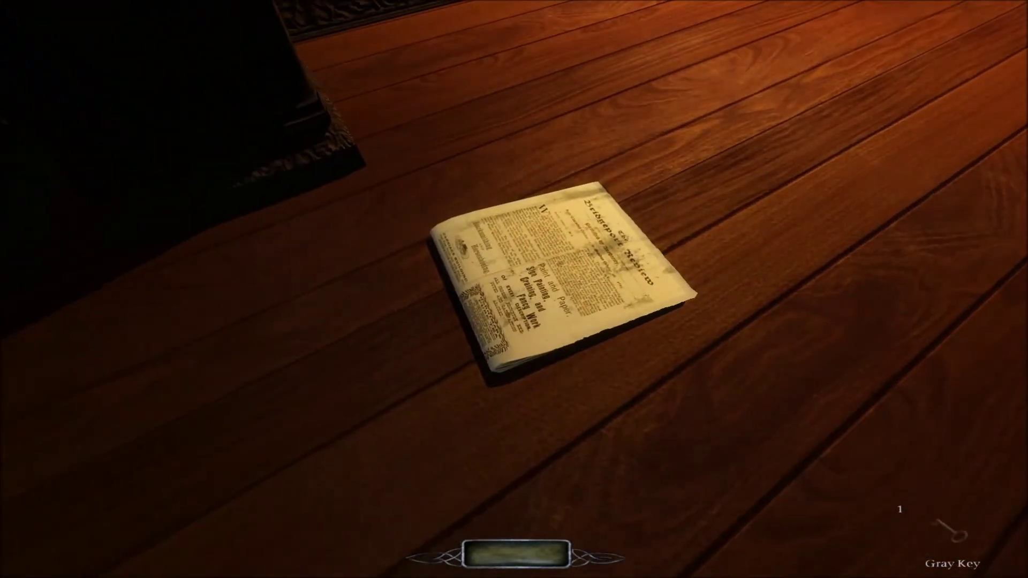
pyautogui.rightClick(514, 290)
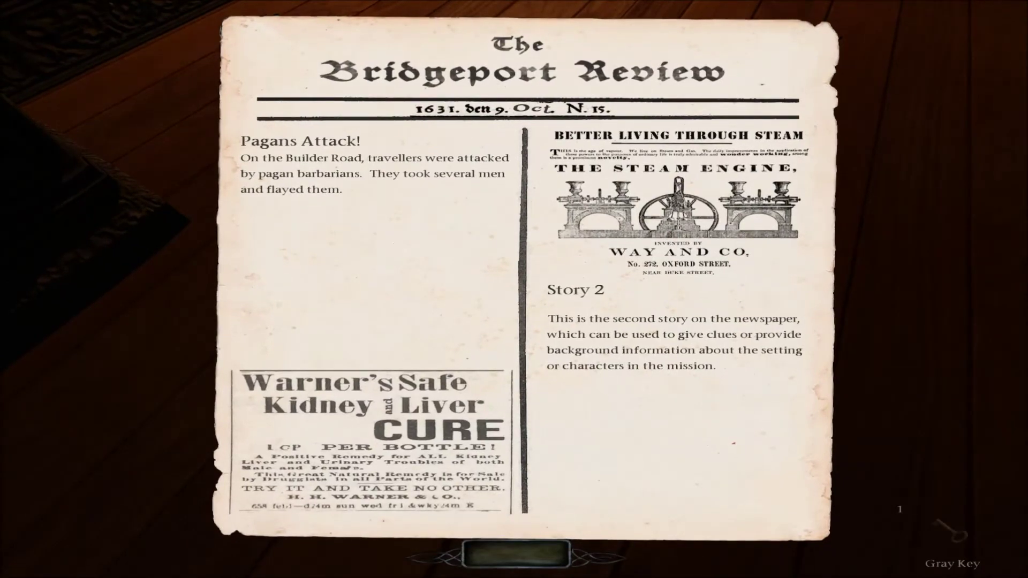
pyautogui.rightClick(514, 289)
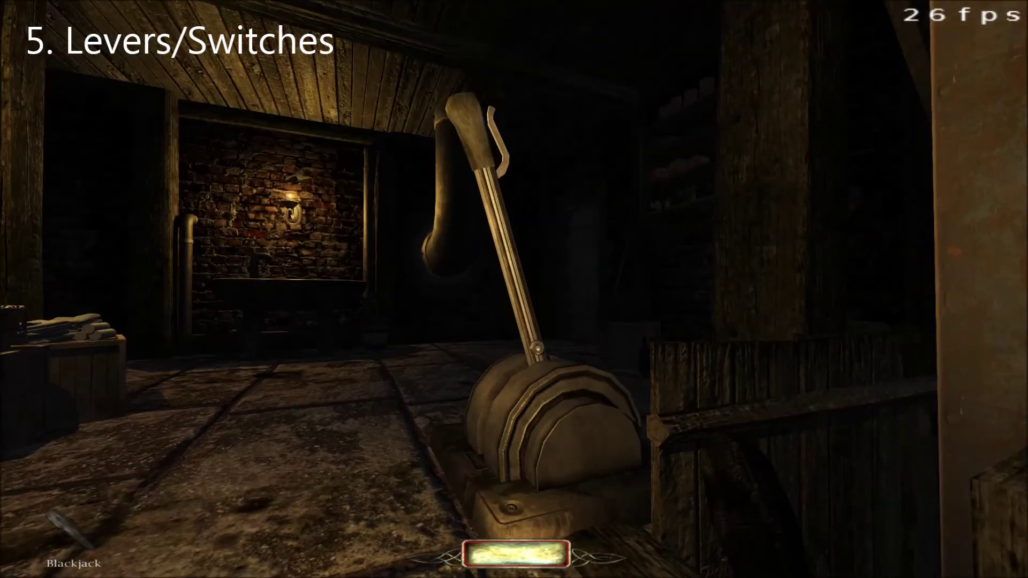
# In the game, approach the large floor lever and the wooden hoist platform as an example of a working switch
pyautogui.press('e')
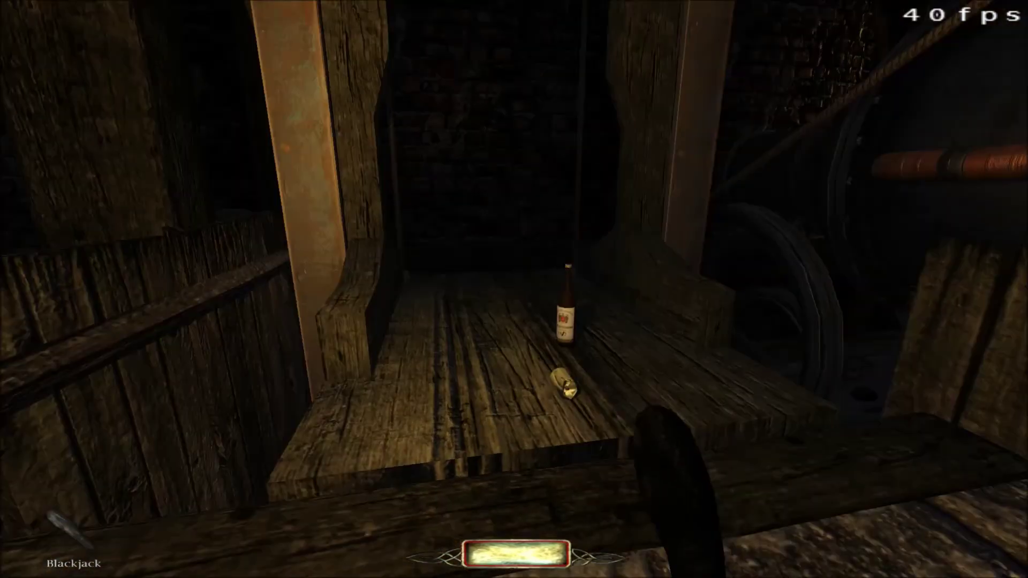
pyautogui.press('w')
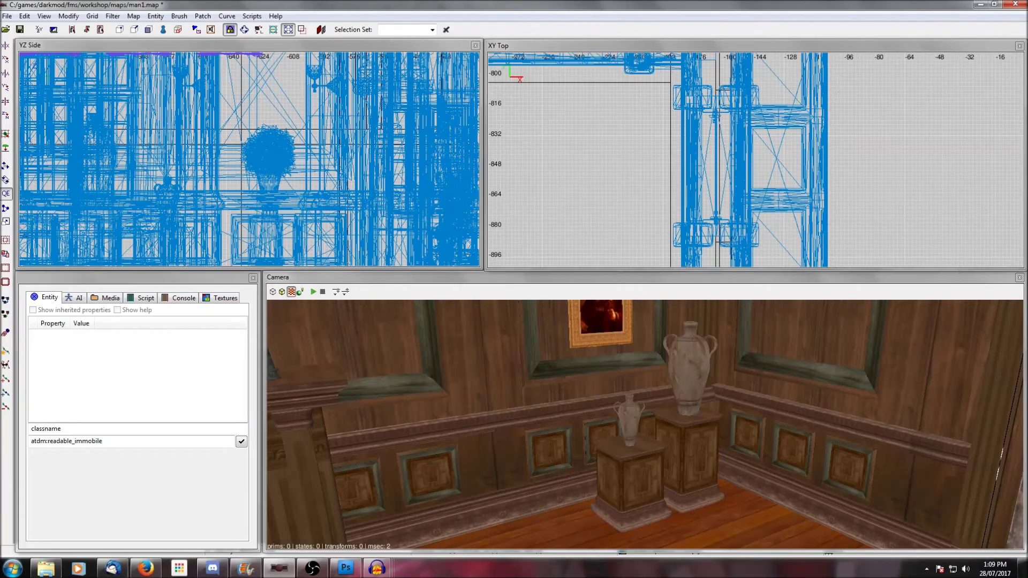
# In DarkRadiant, open the prefab chooser from the top view and browse to the mechanical/switches folder
pyautogui.rightClick(578, 177)
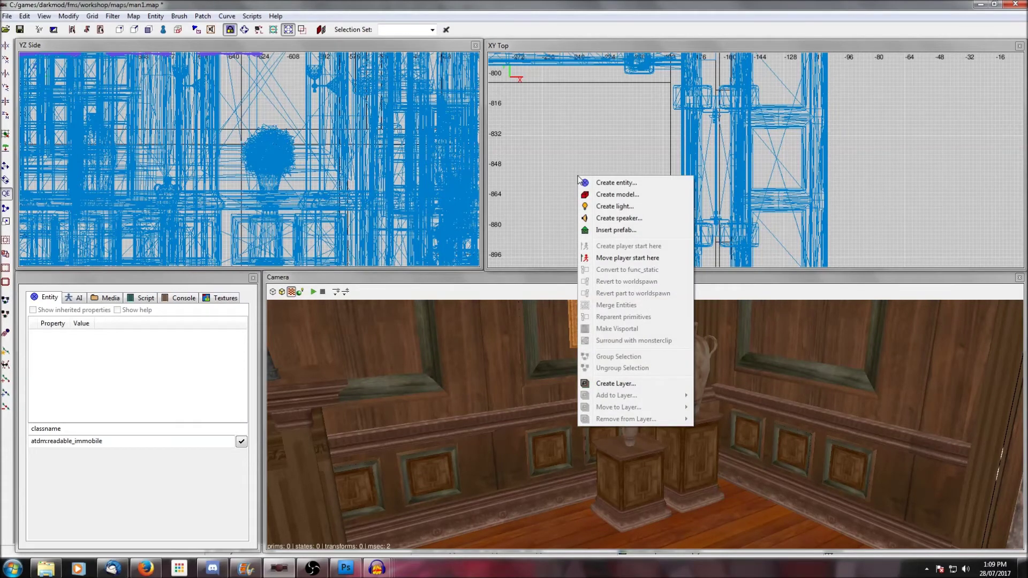
pyautogui.click(612, 231)
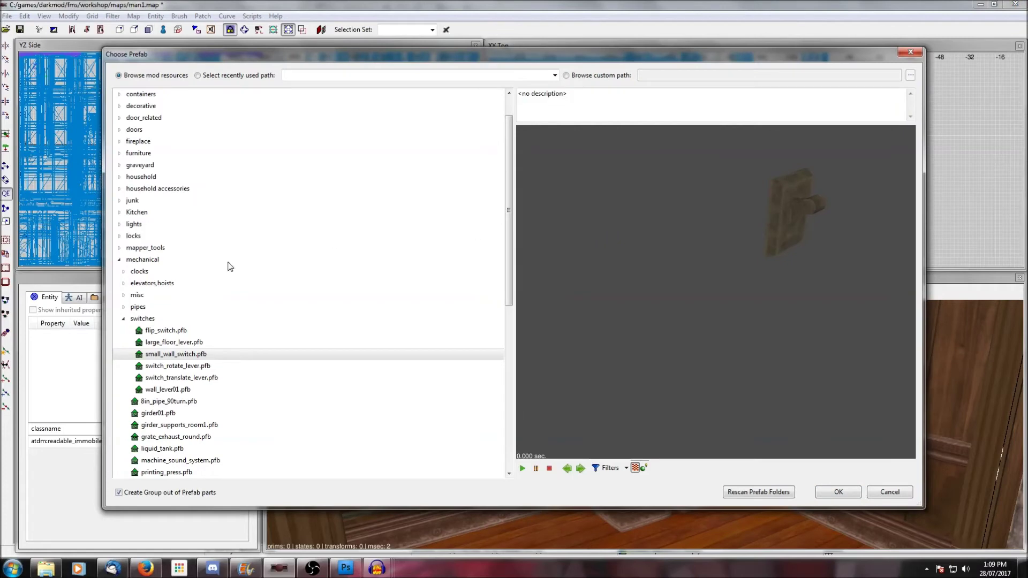
pyautogui.scroll(-1, 194, 286)
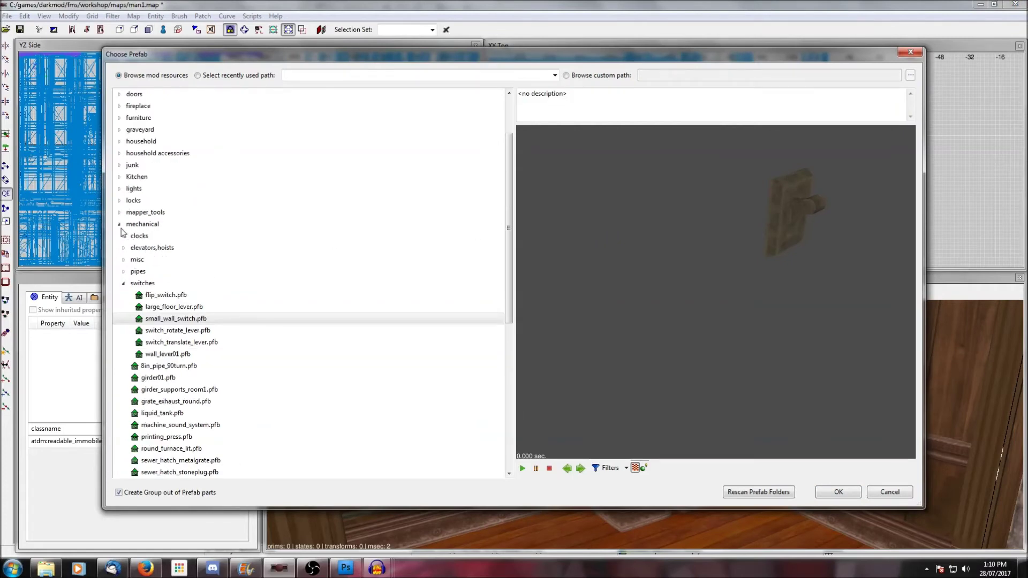
pyautogui.scroll(2, 121, 232)
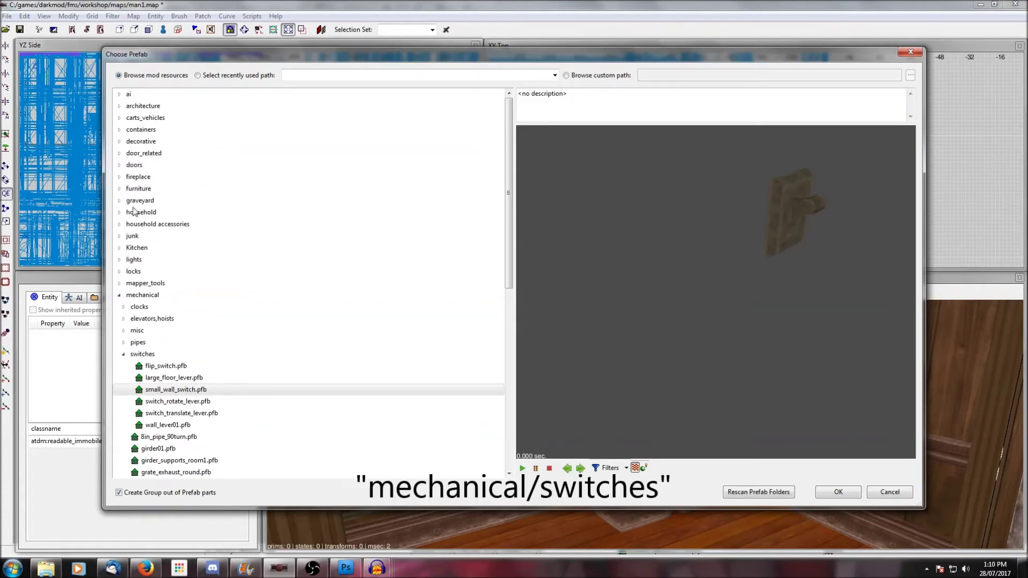
pyautogui.click(120, 295)
pyautogui.click(120, 295)
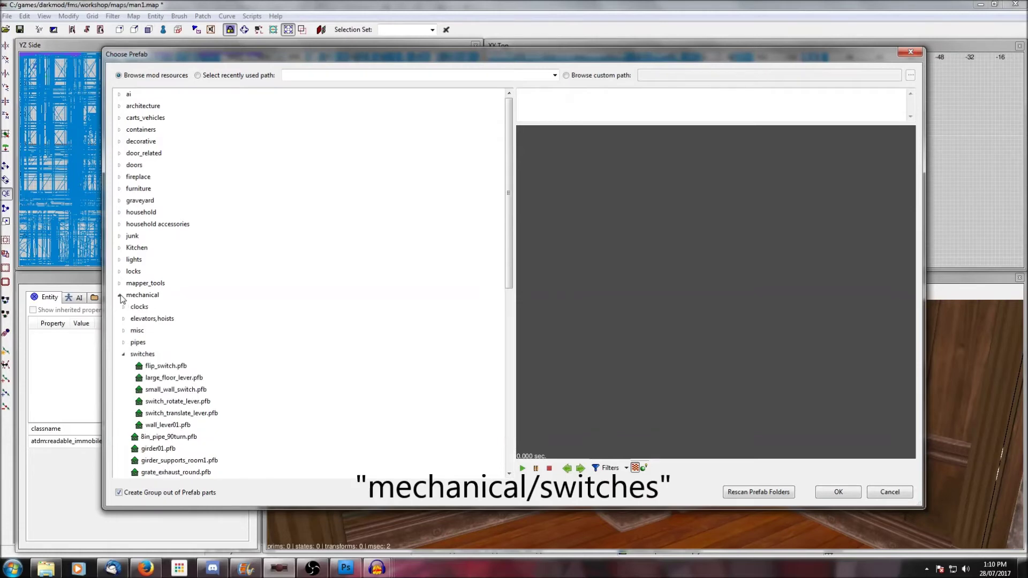
# Preview the available switch prefabs, from flip_switch.pfb and large_floor_lever.pfb through to wall_lever01.pfb
pyautogui.click(164, 367)
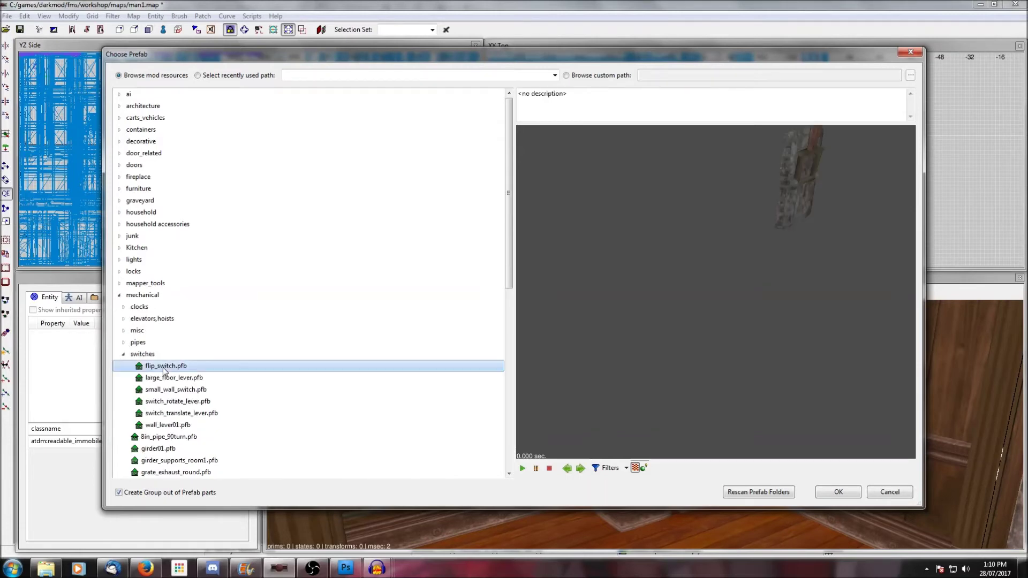
pyautogui.moveTo(742, 249); pyautogui.dragTo(749, 241)
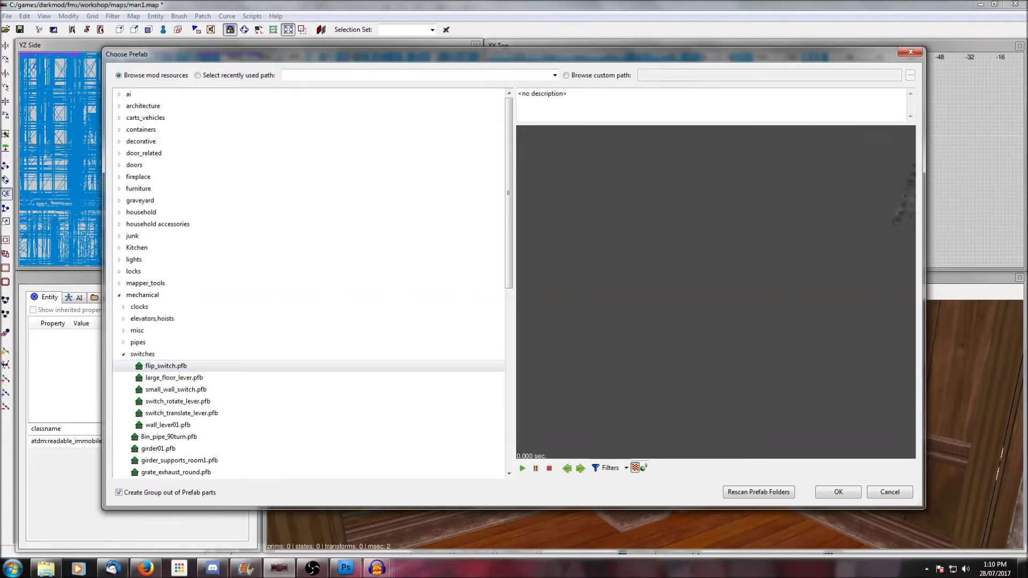
pyautogui.click(165, 378)
pyautogui.click(164, 390)
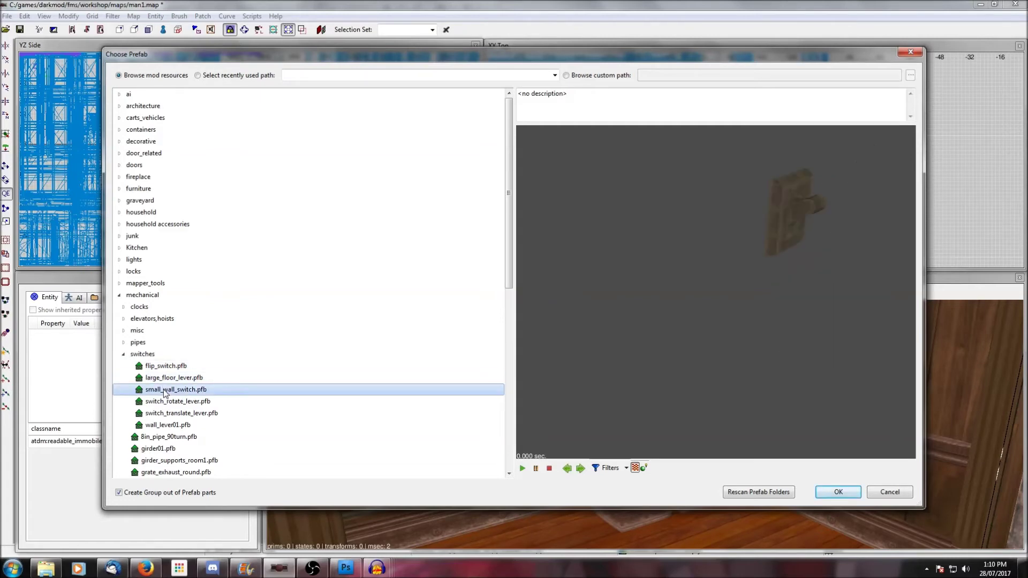
pyautogui.click(165, 402)
pyautogui.click(166, 414)
pyautogui.click(167, 425)
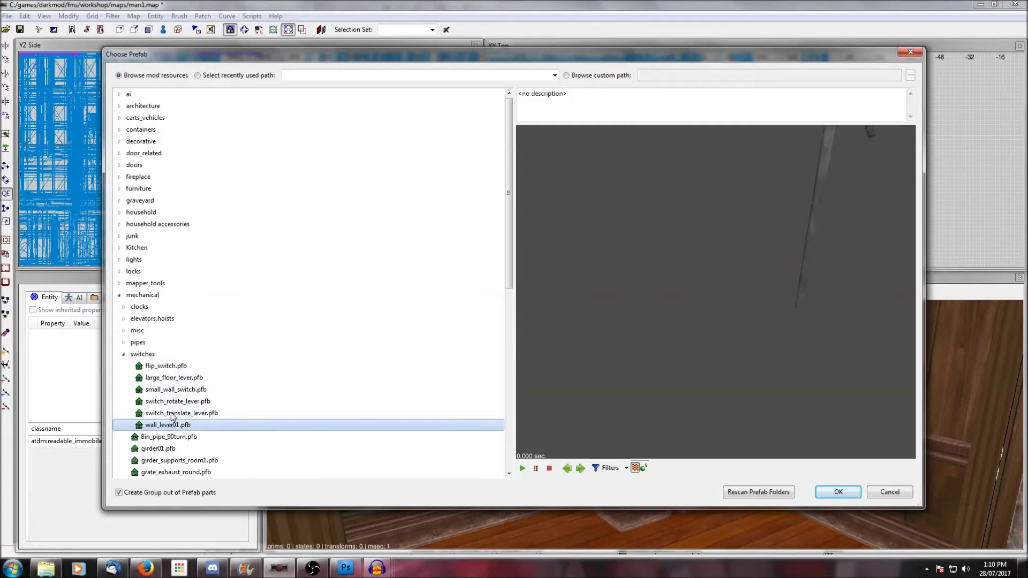
# Insert a lever switch prefab from mechanical/switches and mount it on the wooden wall panel beside the vases
pyautogui.click(172, 414)
pyautogui.click(839, 491)
pyautogui.press('Escape')
pyautogui.press('Down')
pyautogui.press('Left')
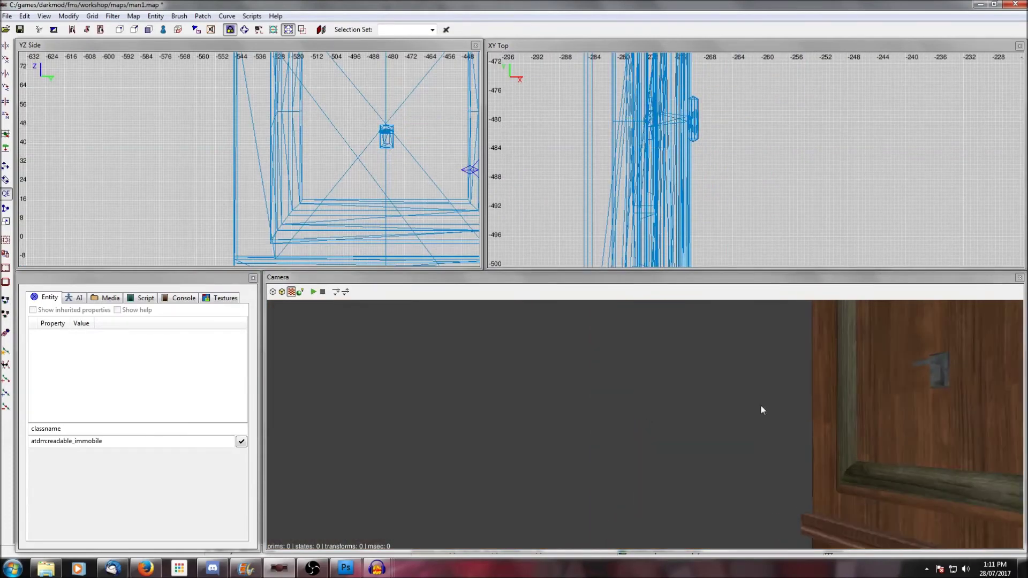
# Show all hidden geometry again and select the lever switch on the wall panel near the door
pyautogui.hotkey('shift', 'h')
pyautogui.rightClick(761, 406)
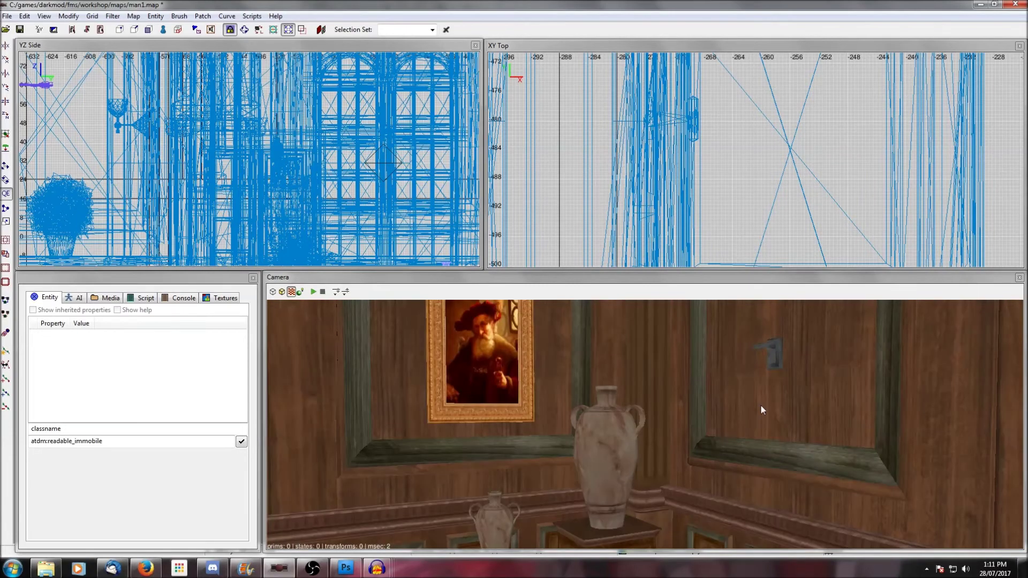
pyautogui.keyDown('shift'); pyautogui.click(773, 355); pyautogui.keyUp('shift')
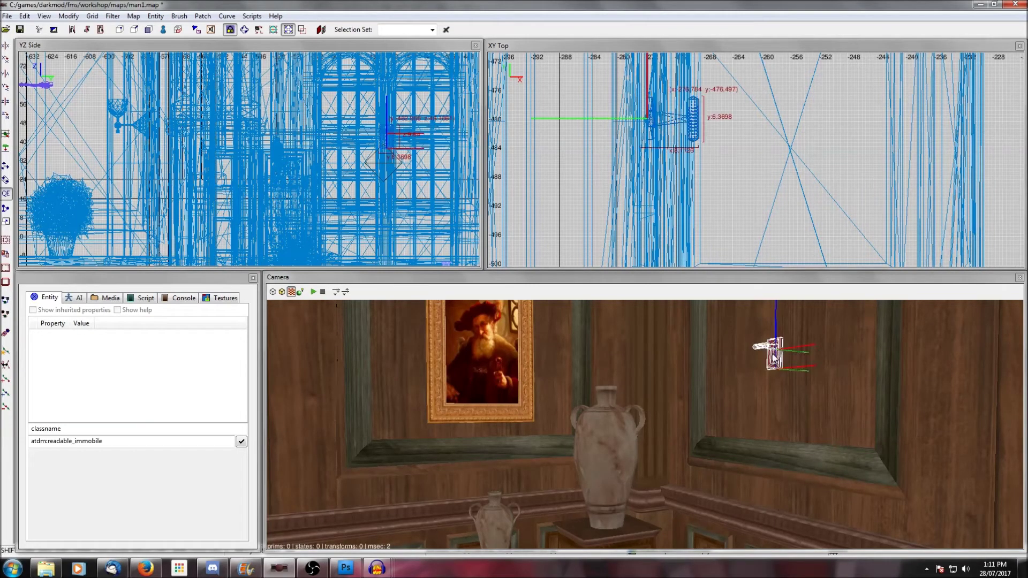
pyautogui.rightClick(773, 355)
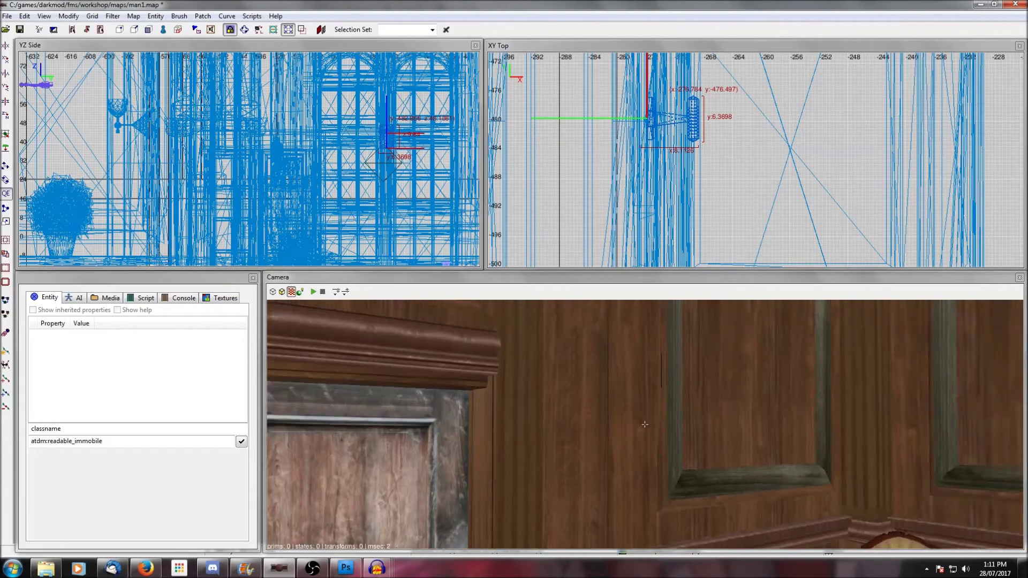
pyautogui.rightClick(645, 424)
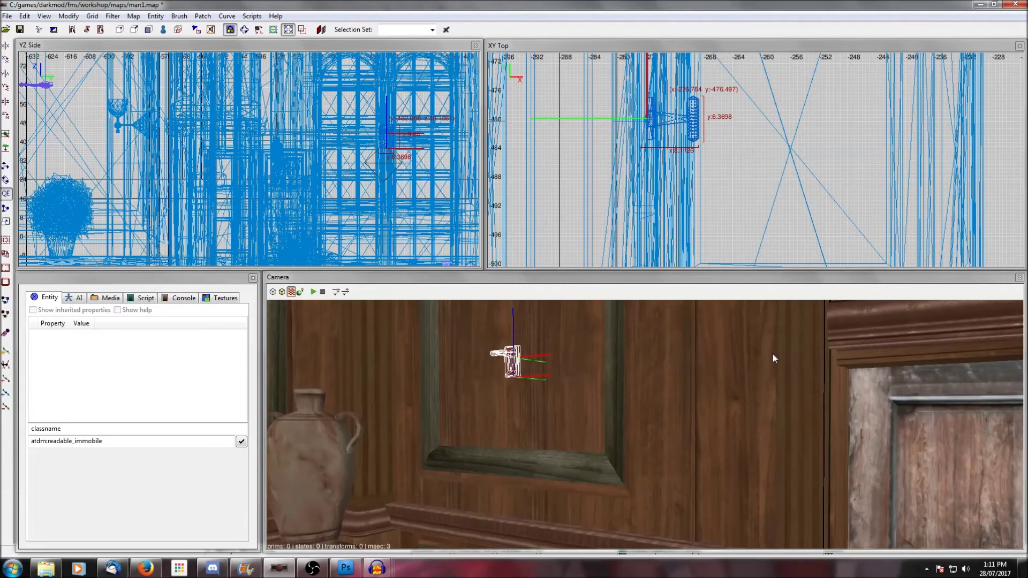
# Ungroup the parts of the wall switch and select only its movable lever handle
pyautogui.rightClick(713, 211)
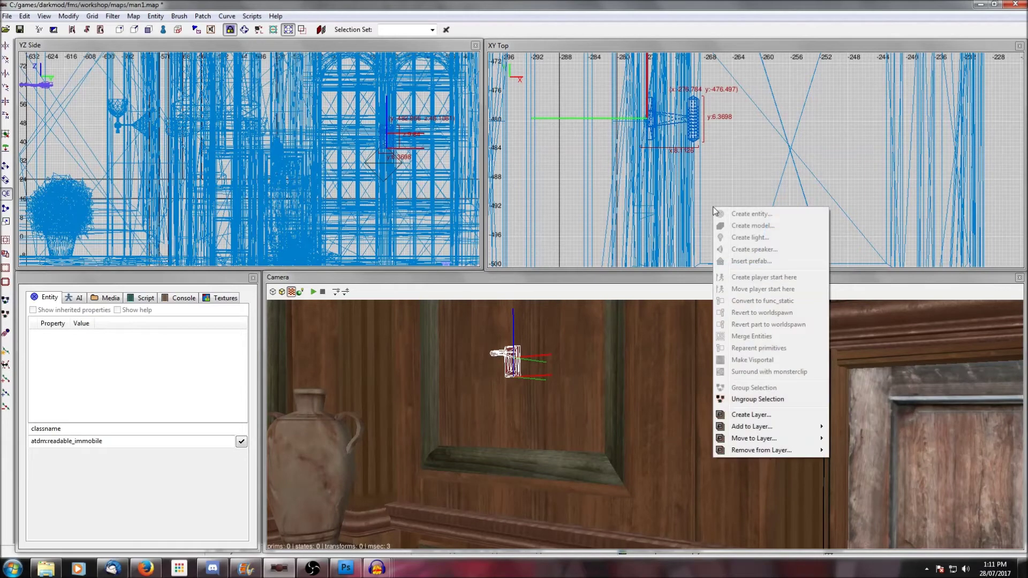
pyautogui.click(755, 403)
pyautogui.press('Escape')
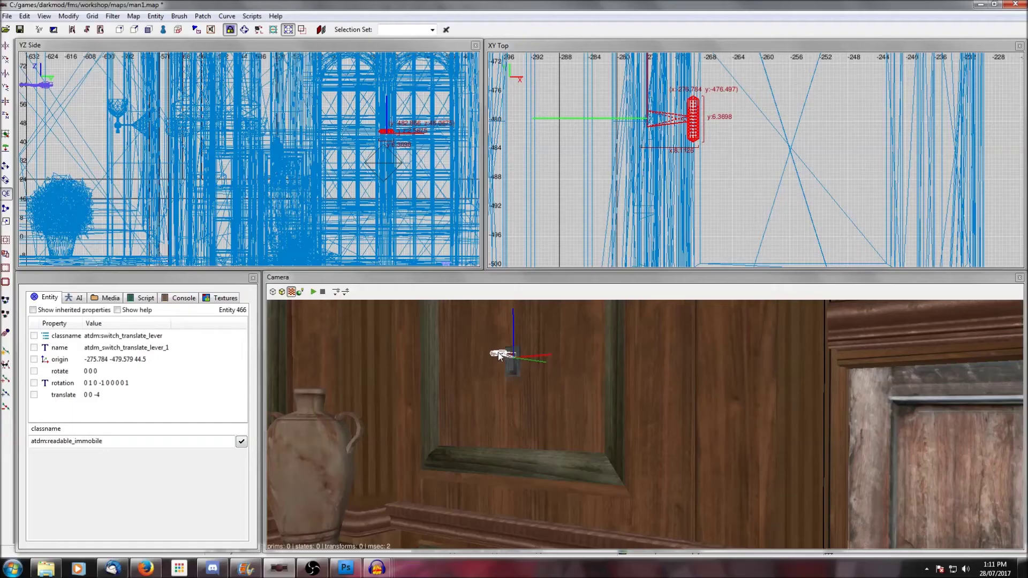
# Link the wall lever to the gas lamp on the neighbouring wall so that the lever targets the lamp
pyautogui.press('Left')
pyautogui.press('Left')
pyautogui.press('Up')
pyautogui.keyDown('shift'); pyautogui.click(721, 369); pyautogui.keyUp('shift')
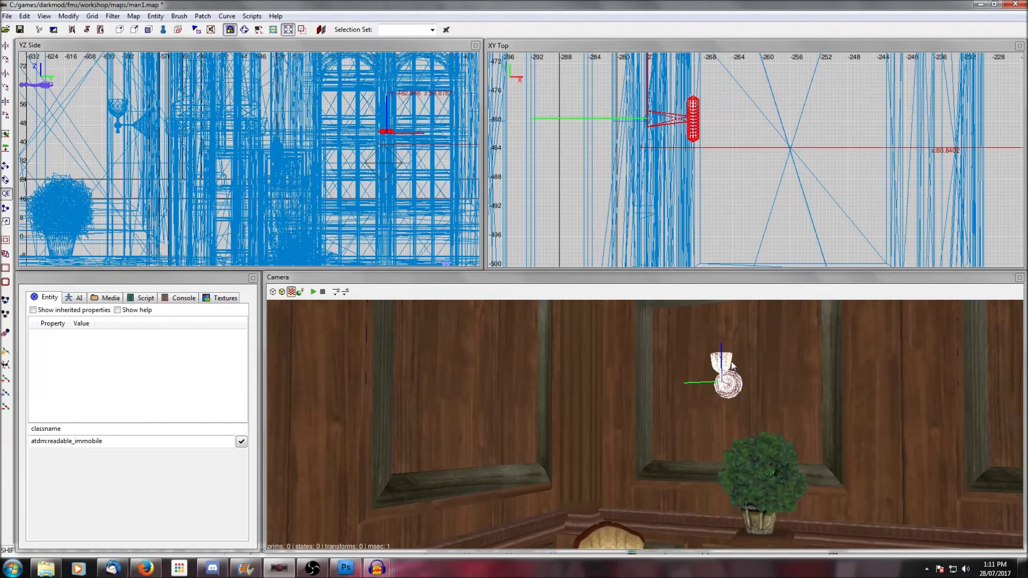
pyautogui.hotkey('ctrl', 'k')
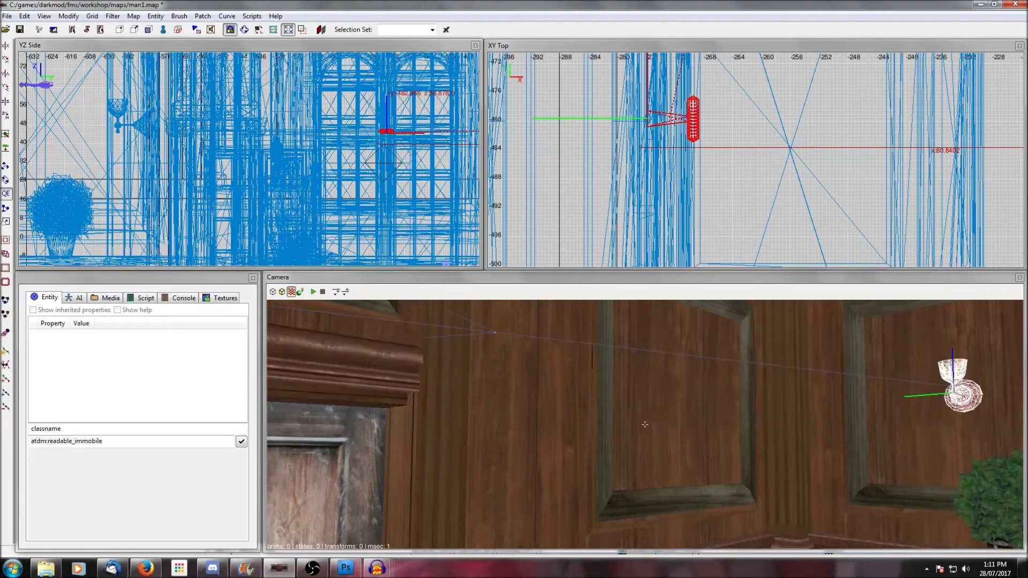
pyautogui.rightClick(731, 361)
pyautogui.press('Escape')
pyautogui.rightClick(731, 361)
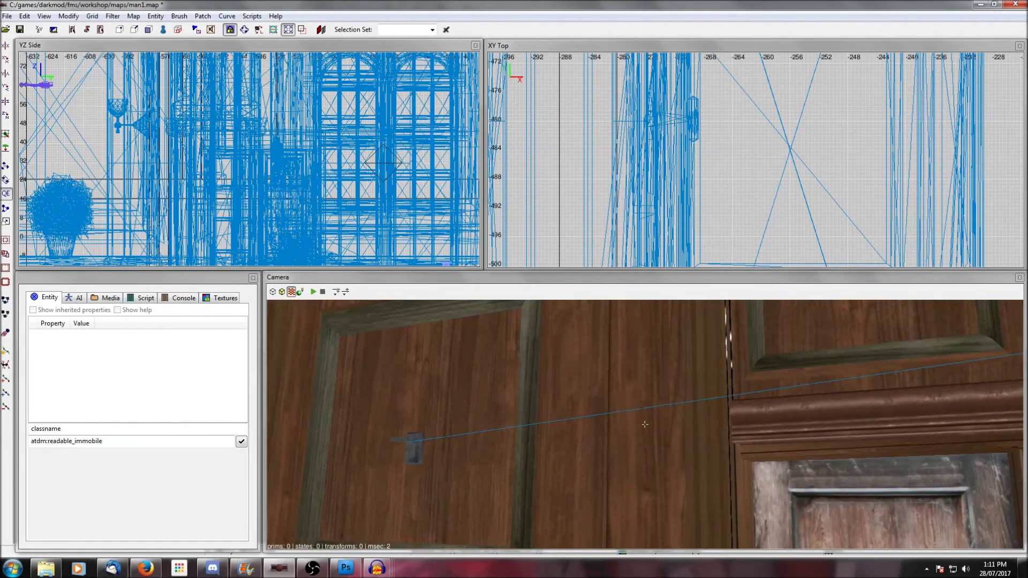
pyautogui.rightClick(731, 361)
pyautogui.scroll(-1, 750, 187)
pyautogui.scroll(-2, 750, 188)
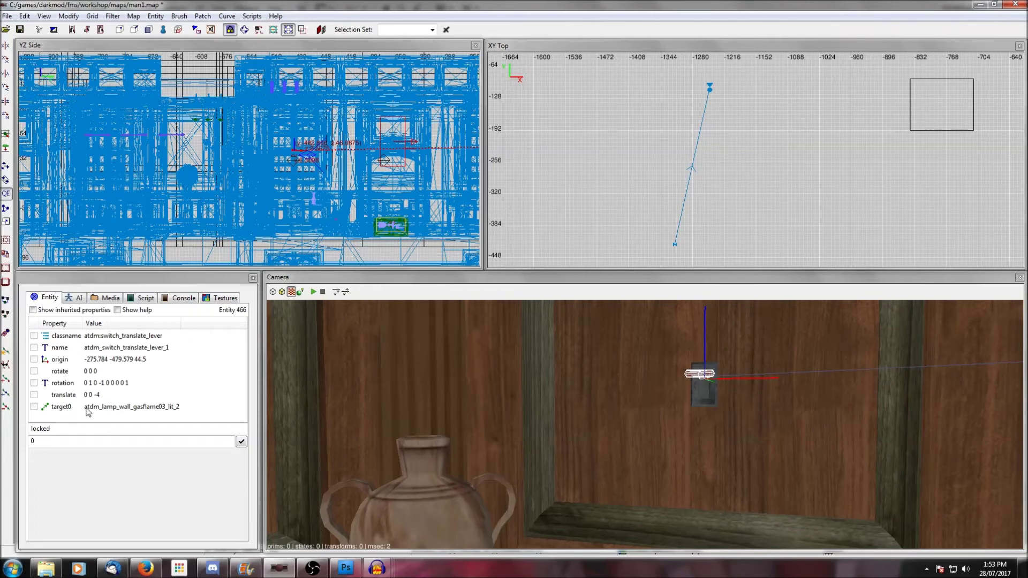
# Add a second target to the lever with property target1 and value "something else", and save the map
pyautogui.click(53, 428)
pyautogui.write('target1')
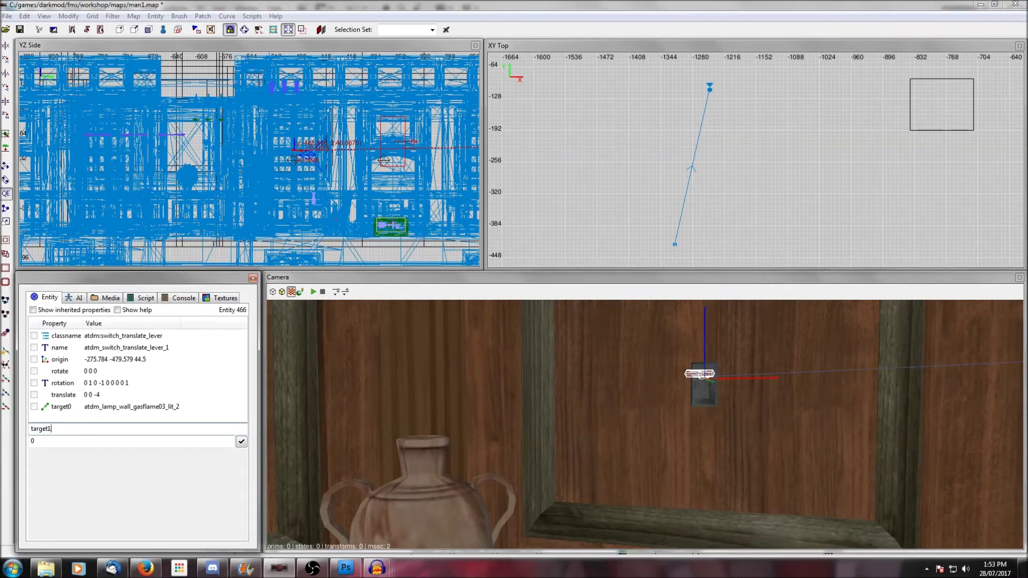
pyautogui.press('Tab')
pyautogui.write('something')
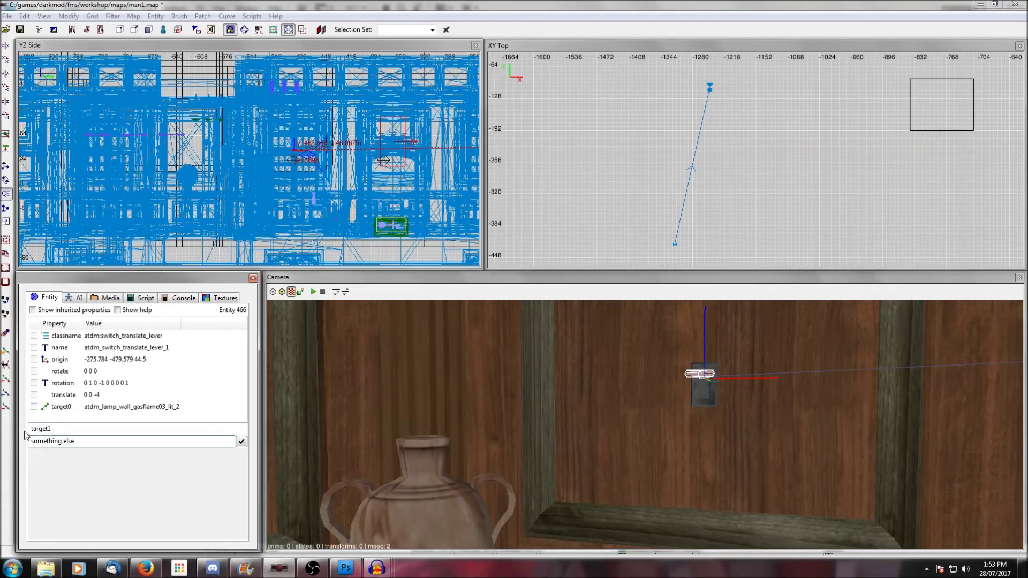
pyautogui.click(241, 442)
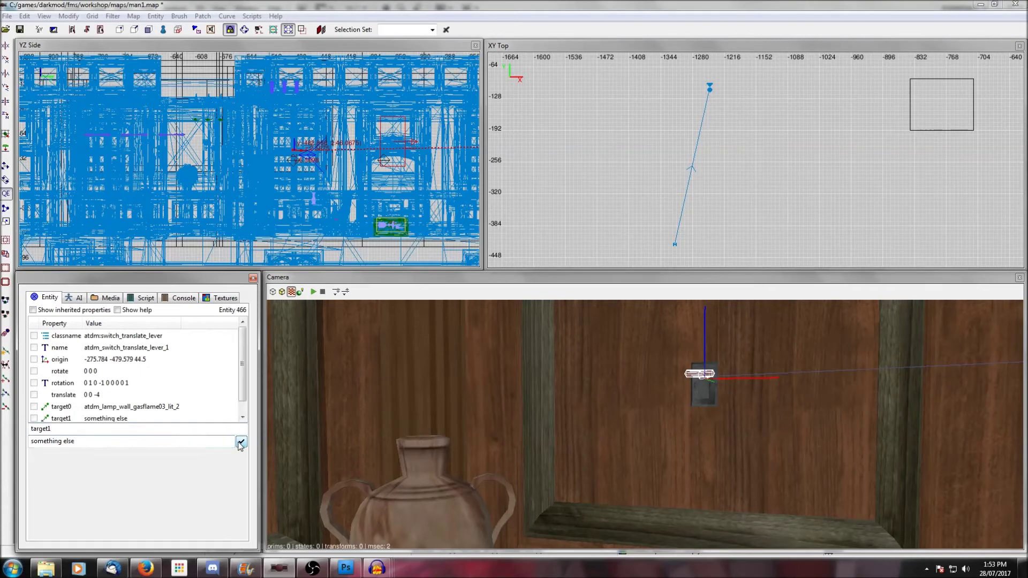
pyautogui.moveTo(242, 389); pyautogui.dragTo(243, 402)
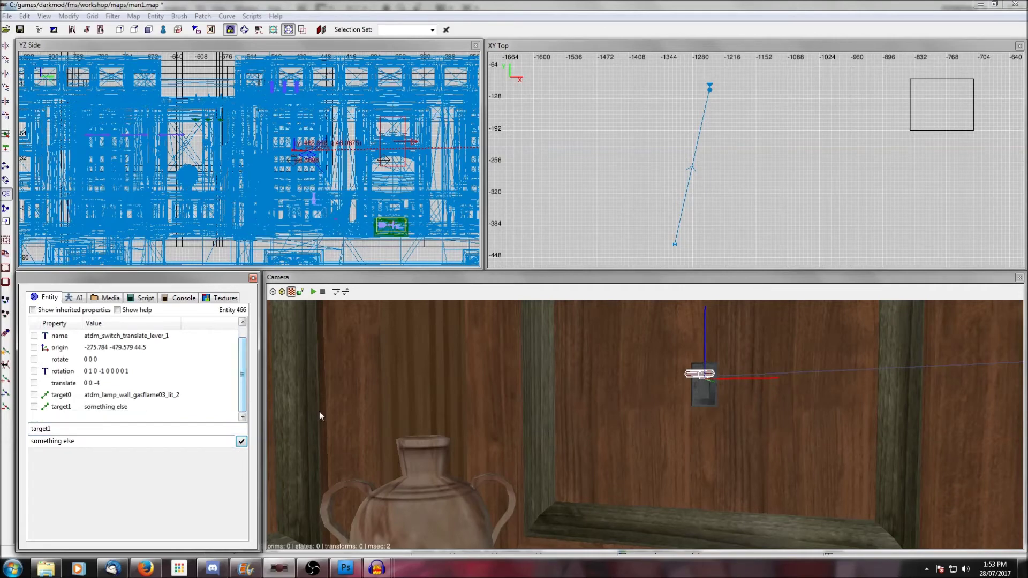
pyautogui.click(20, 30)
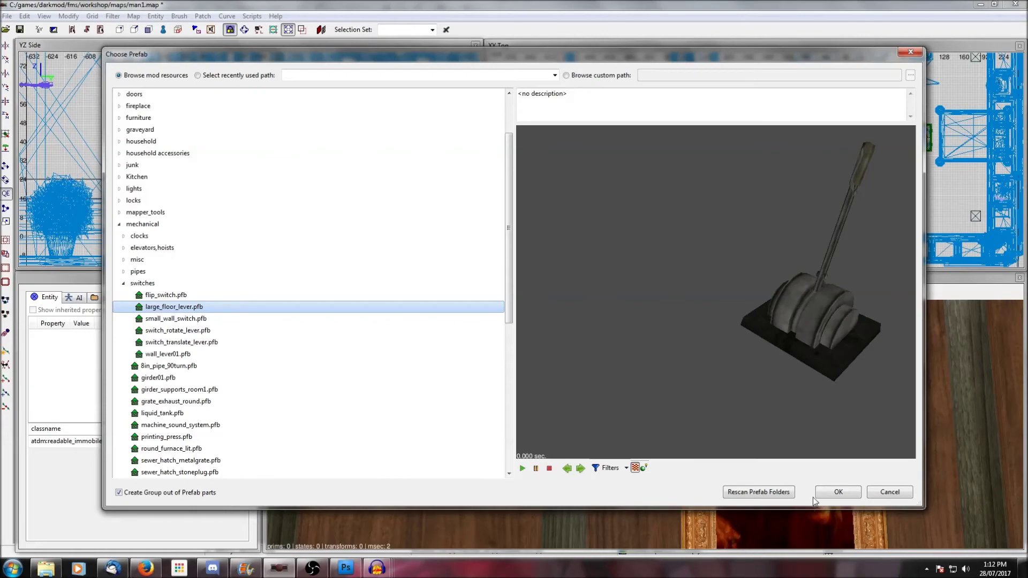
# Insert the large_floor_lever.pfb prefab and lower it onto the wooden floor
pyautogui.click(831, 493)
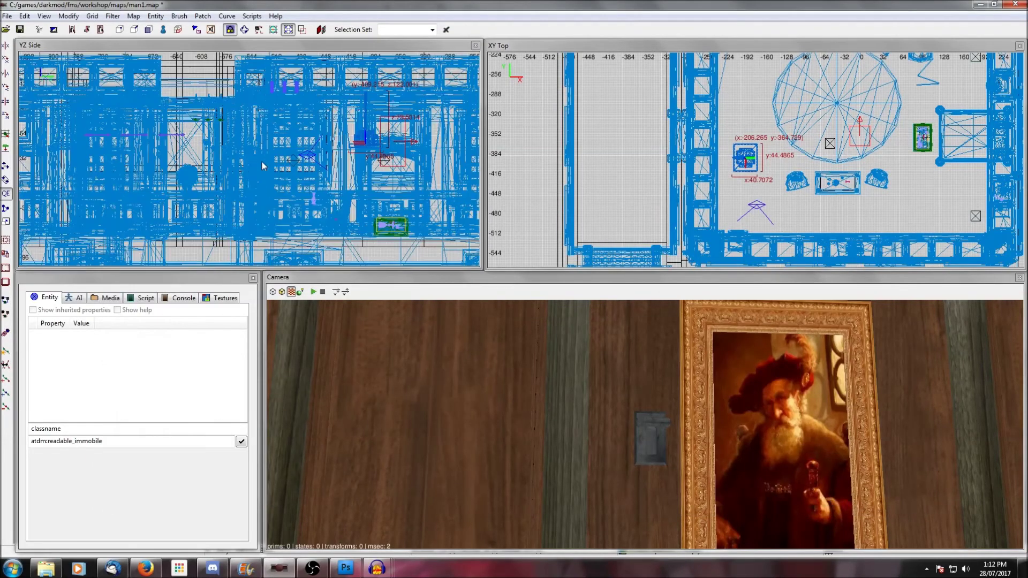
pyautogui.moveTo(368, 148); pyautogui.dragTo(362, 228)
pyautogui.rightClick(375, 351)
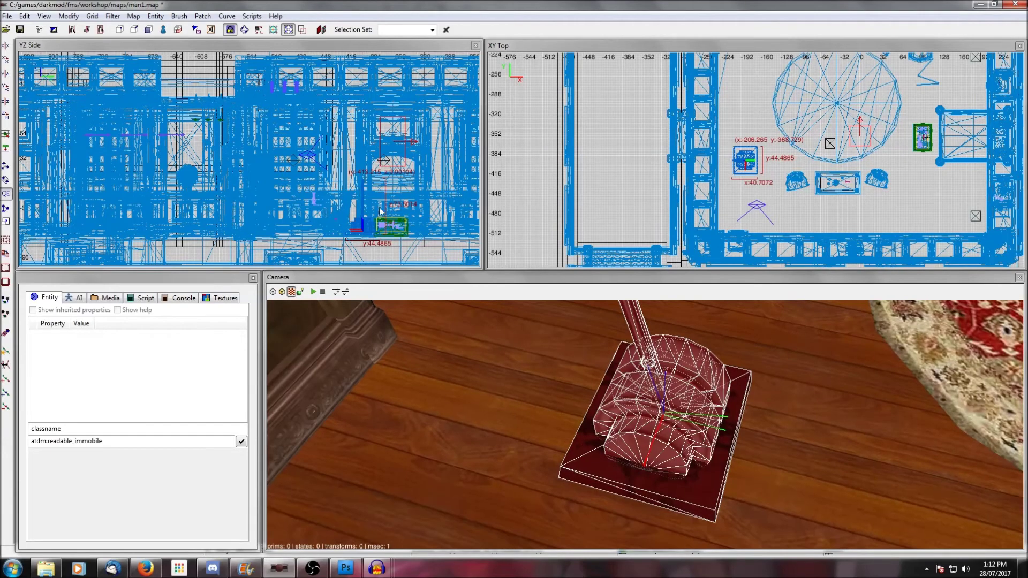
pyautogui.moveTo(361, 224); pyautogui.dragTo(362, 227)
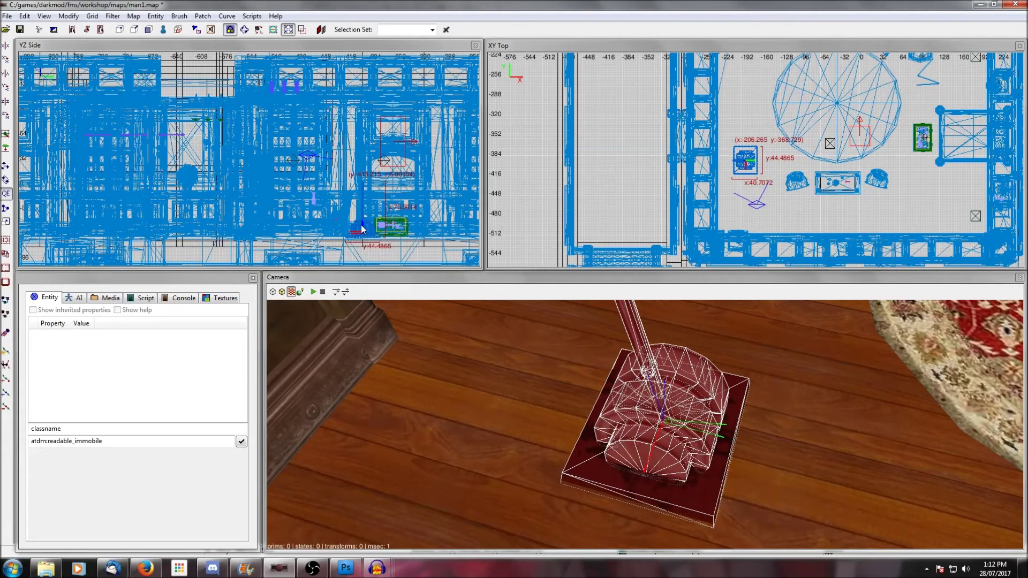
# Ungroup the large floor lever's parts and select only its lever arm
pyautogui.rightClick(690, 428)
pyautogui.press('Escape')
pyautogui.rightClick(690, 426)
pyautogui.keyDown('shift'); pyautogui.click(706, 468); pyautogui.keyUp('shift')
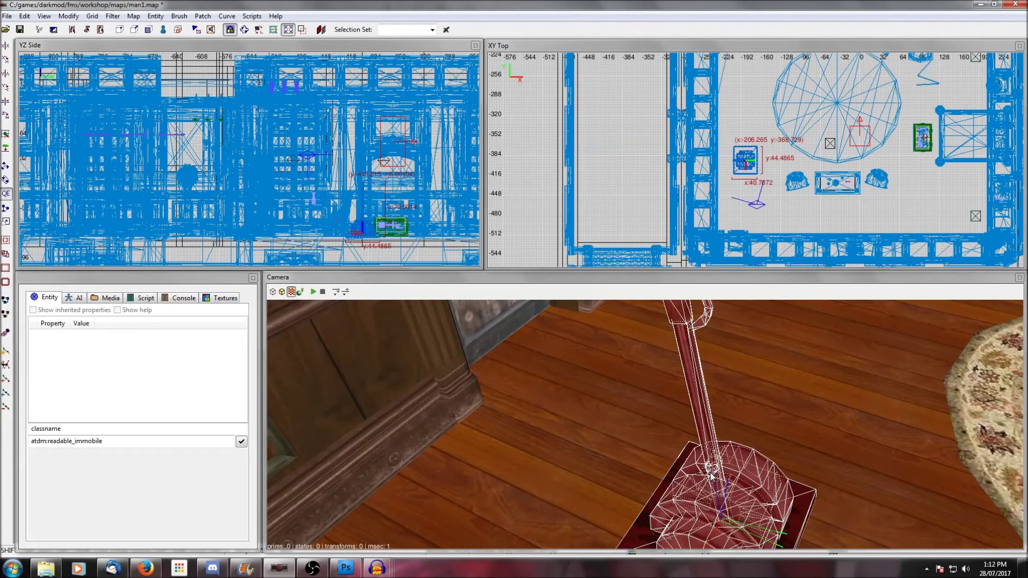
pyautogui.rightClick(749, 212)
pyautogui.click(791, 405)
pyautogui.press('Escape')
pyautogui.keyDown('shift'); pyautogui.click(696, 377); pyautogui.keyUp('shift')
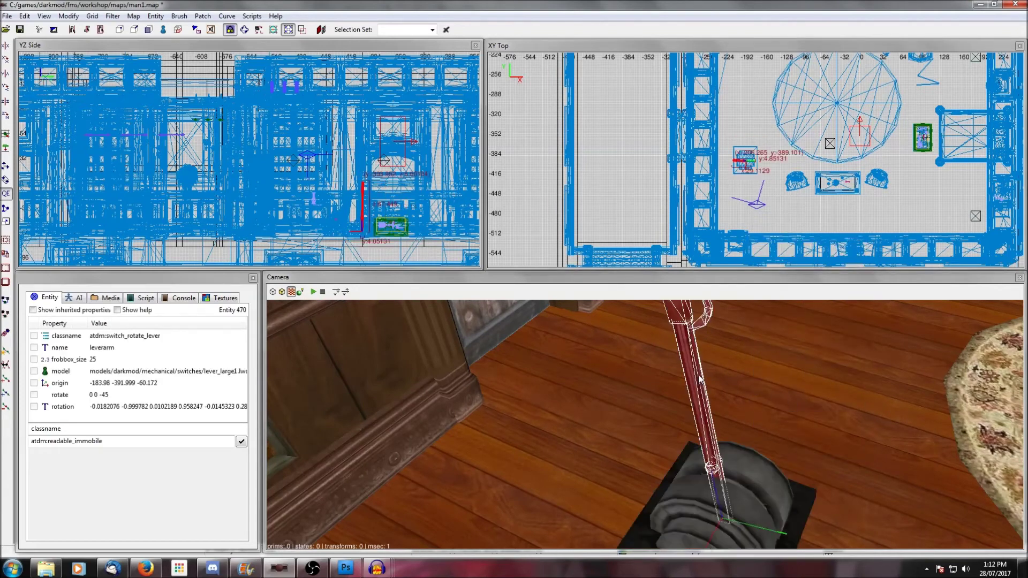
# Link the floor lever's arm to the nearby door so that it targets the door
pyautogui.rightClick(695, 377)
pyautogui.rightClick(595, 370)
pyautogui.keyDown('shift'); pyautogui.click(596, 368); pyautogui.keyUp('shift')
pyautogui.hotkey('ctrl', 'k')
pyautogui.press('Escape')
# Set the locked property of the linked door to 0 and save the map
pyautogui.keyDown('shift'); pyautogui.click(596, 368); pyautogui.keyUp('shift')
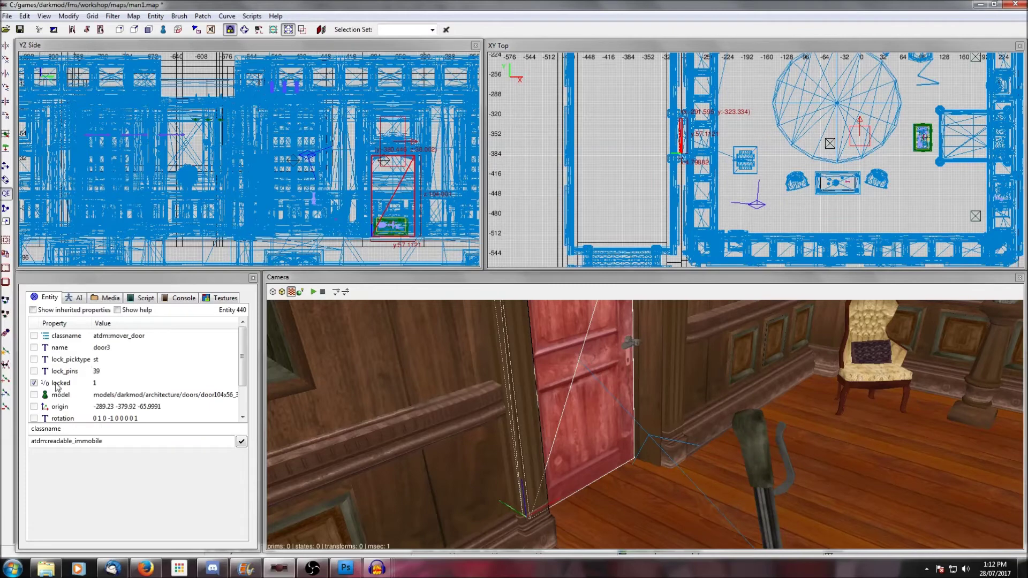
pyautogui.click(36, 383)
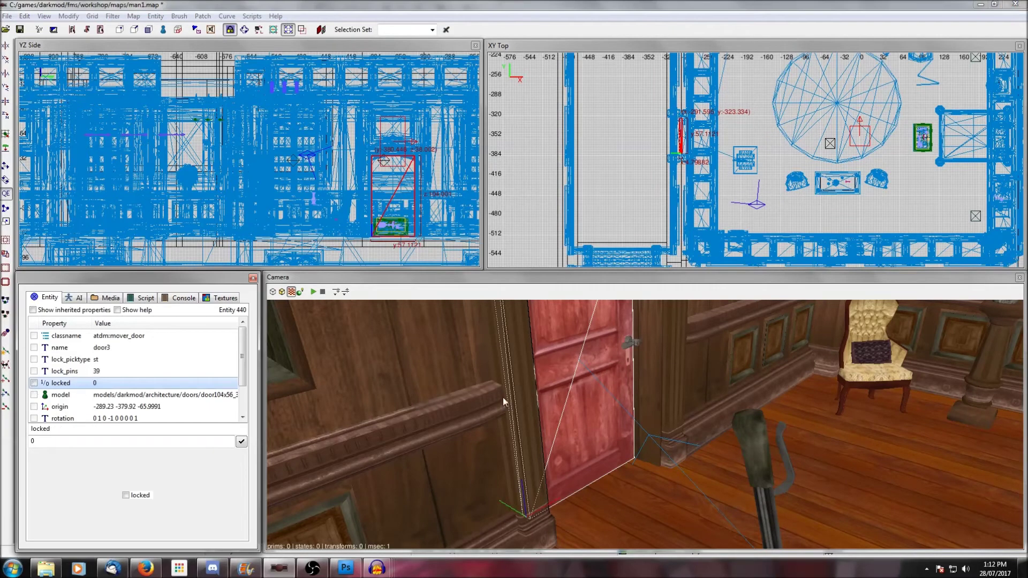
pyautogui.click(20, 30)
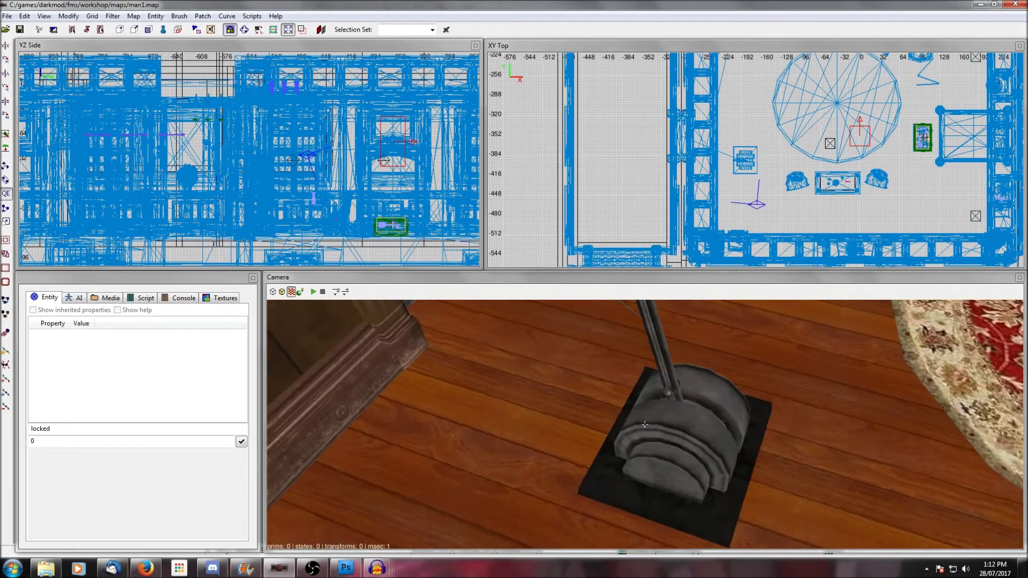
# Switch to the running game and examine the large floor lever in the room
pyautogui.rightClick(665, 368)
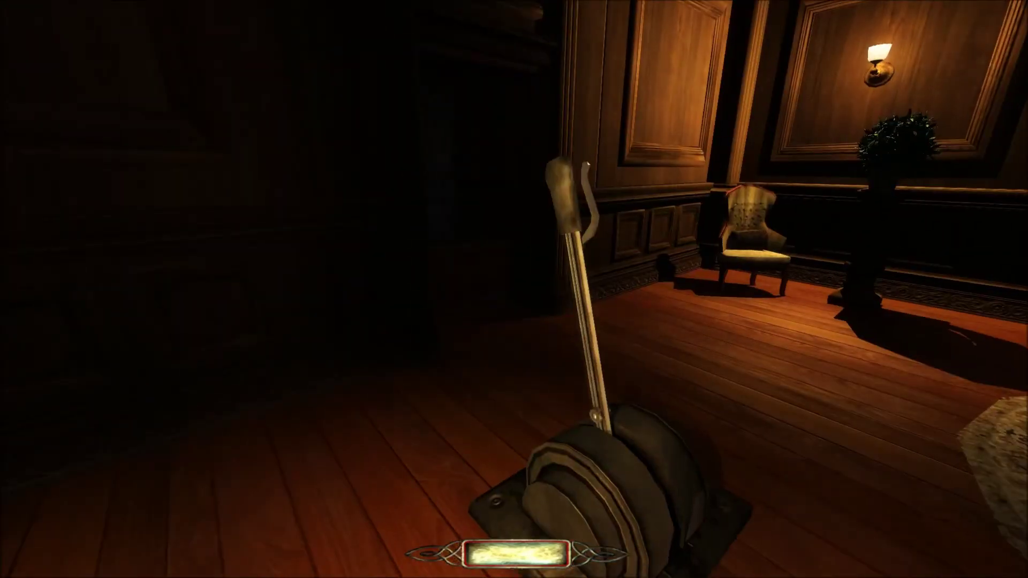
pyautogui.press('d')
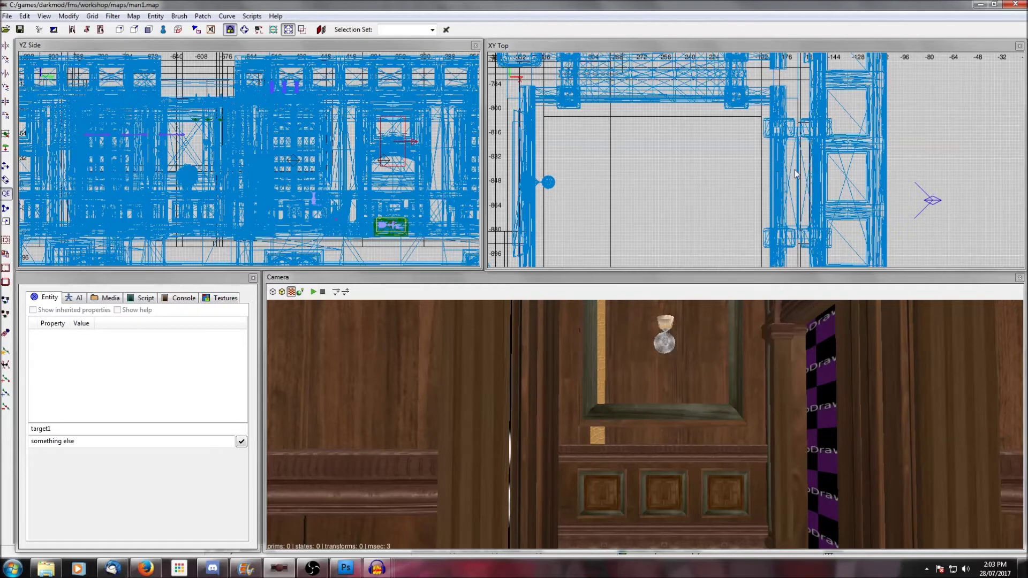
# Insert the small_wall_switch.pfb prefab from mechanical/switches beside the hallway doorway
pyautogui.rightClick(795, 174)
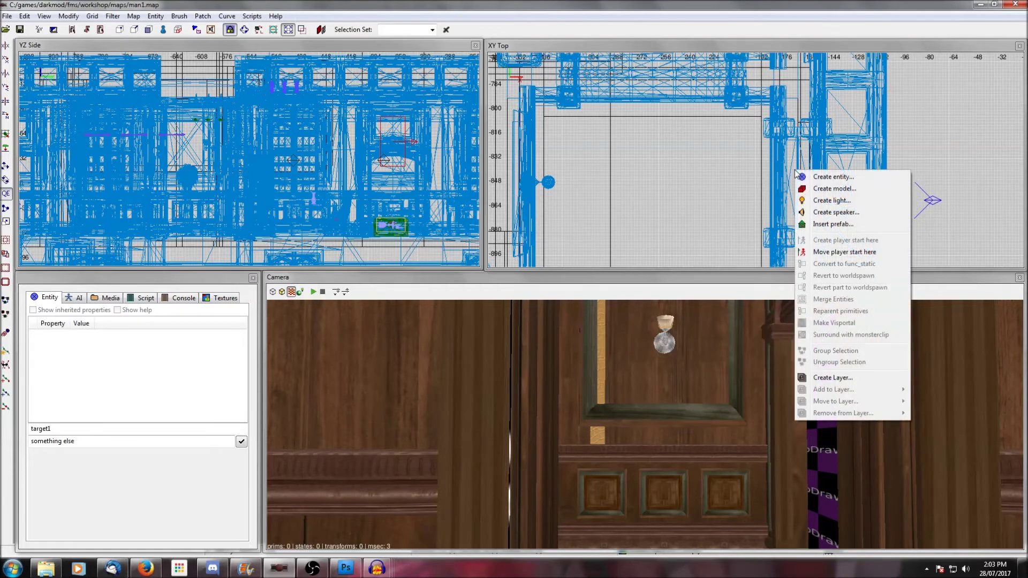
pyautogui.click(833, 225)
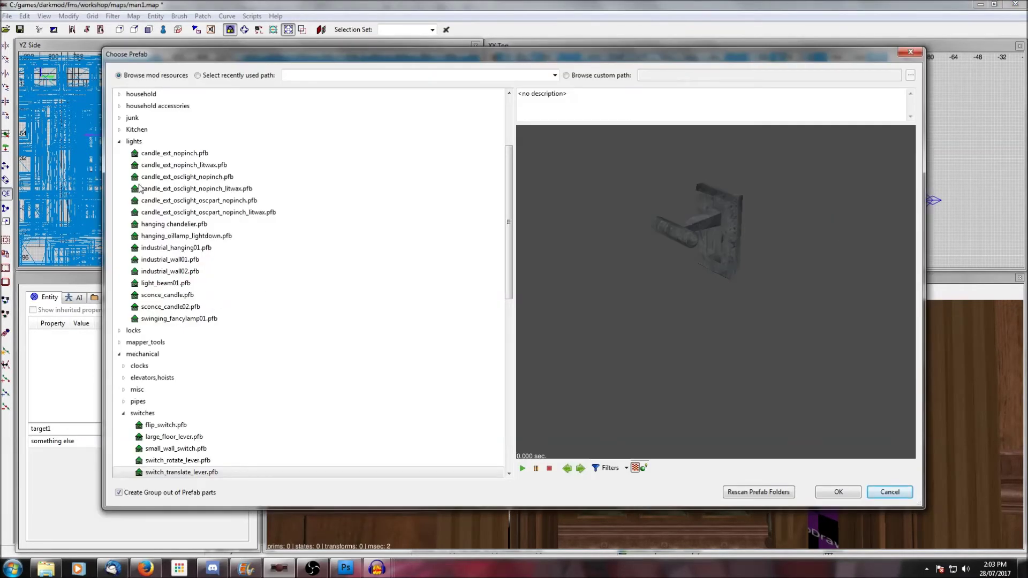
pyautogui.scroll(-6, 177, 257)
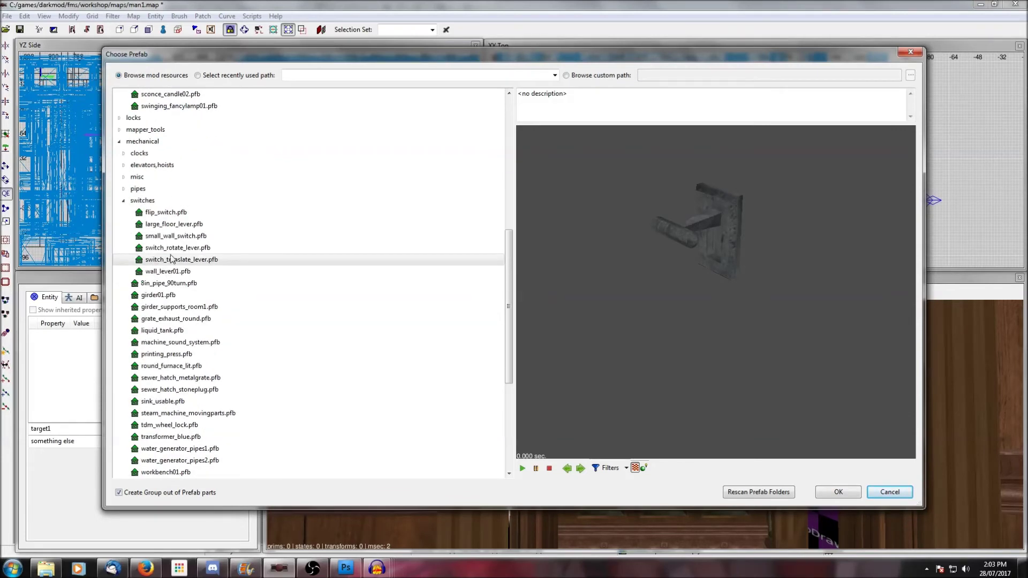
pyautogui.click(169, 249)
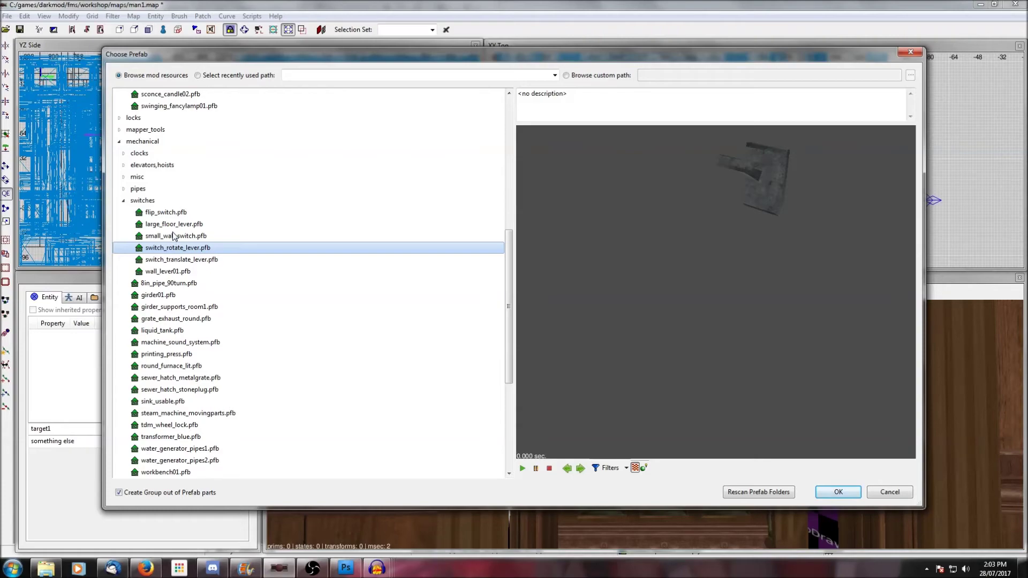
pyautogui.click(174, 236)
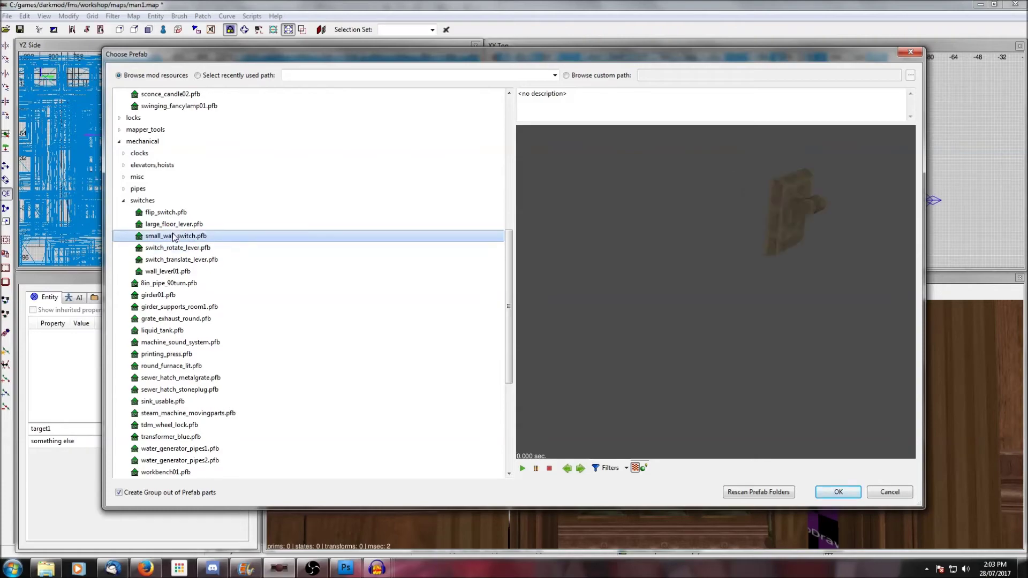
pyautogui.click(846, 493)
# Move the small wall switch into the doorway and lower it to door-handle height
pyautogui.scroll(5, 767, 182)
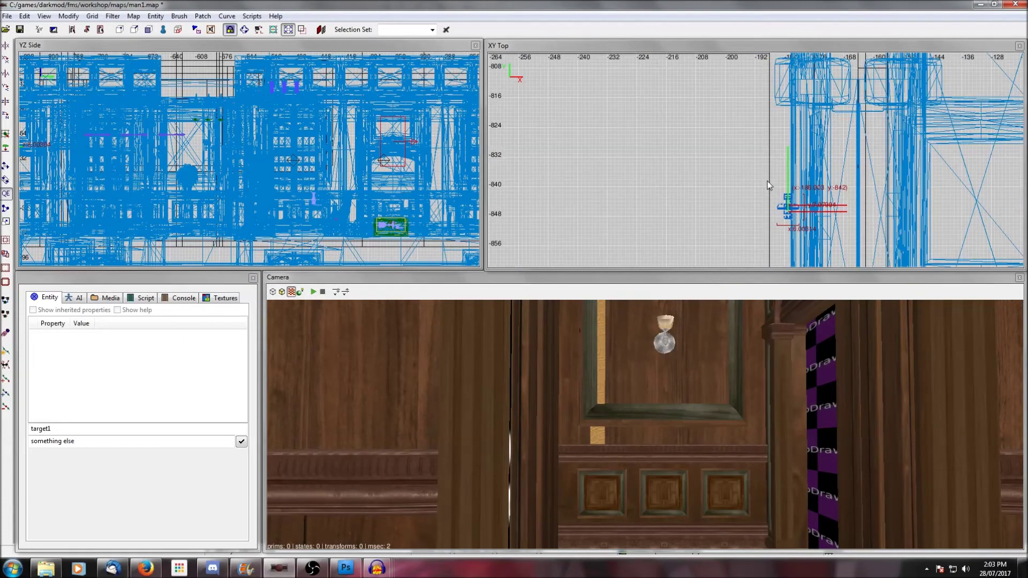
pyautogui.moveTo(771, 213); pyautogui.dragTo(845, 247)
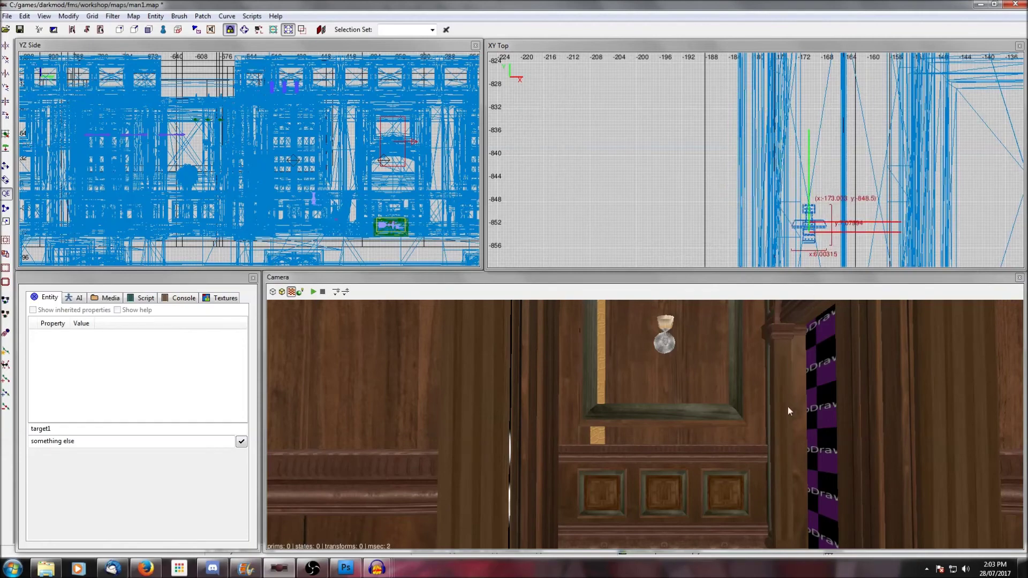
pyautogui.rightClick(789, 396)
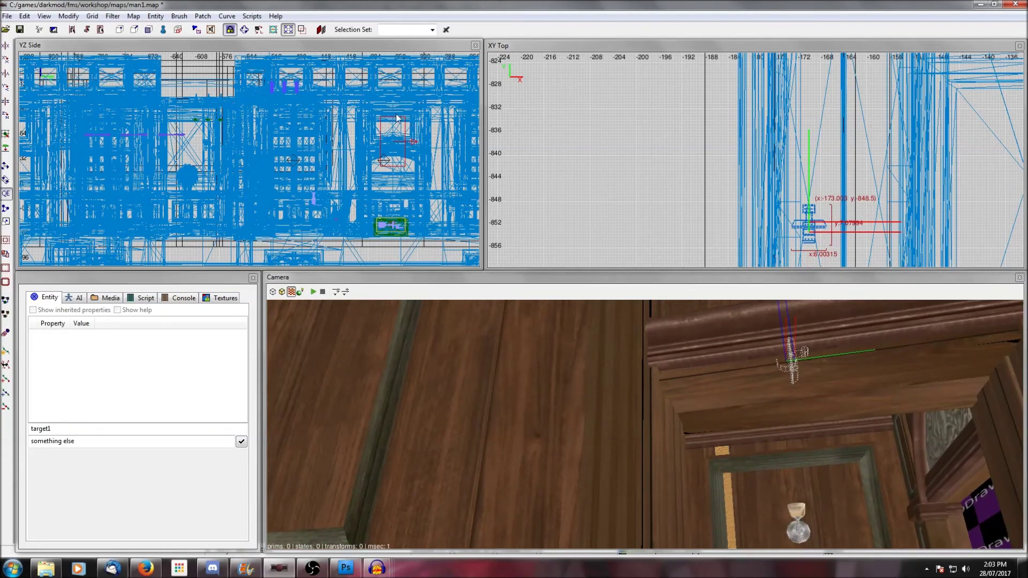
pyautogui.scroll(-3, 336, 106)
pyautogui.moveTo(126, 154); pyautogui.dragTo(128, 172)
pyautogui.rightClick(768, 345)
pyautogui.rightClick(767, 345)
pyautogui.moveTo(771, 230); pyautogui.dragTo(675, 83, button='right')
pyautogui.scroll(-1, 749, 177)
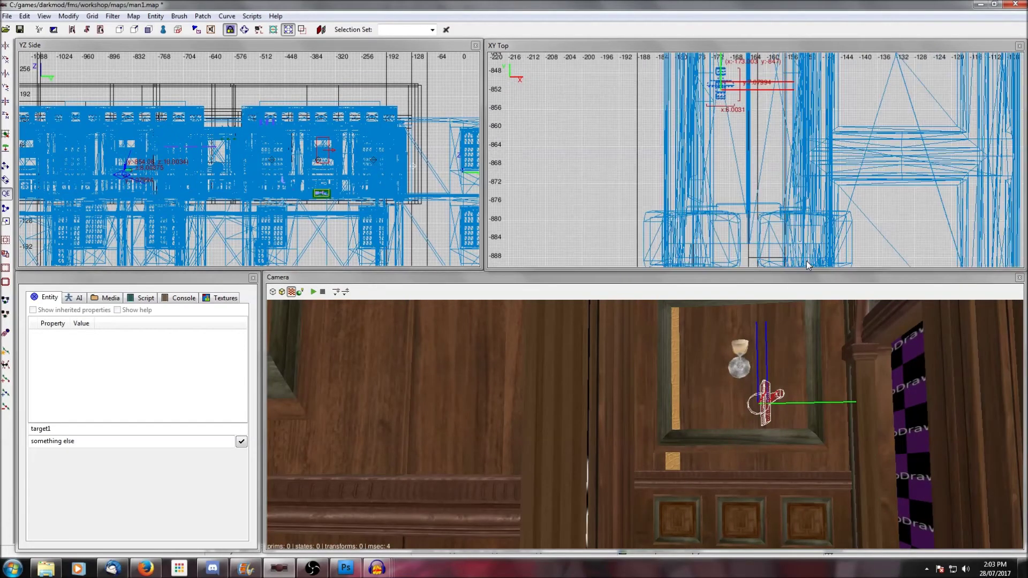
# Set the small wall switch against one side of the doorway and place a copy turned the other way on the opposite side
pyautogui.moveTo(718, 88); pyautogui.dragTo(750, 154)
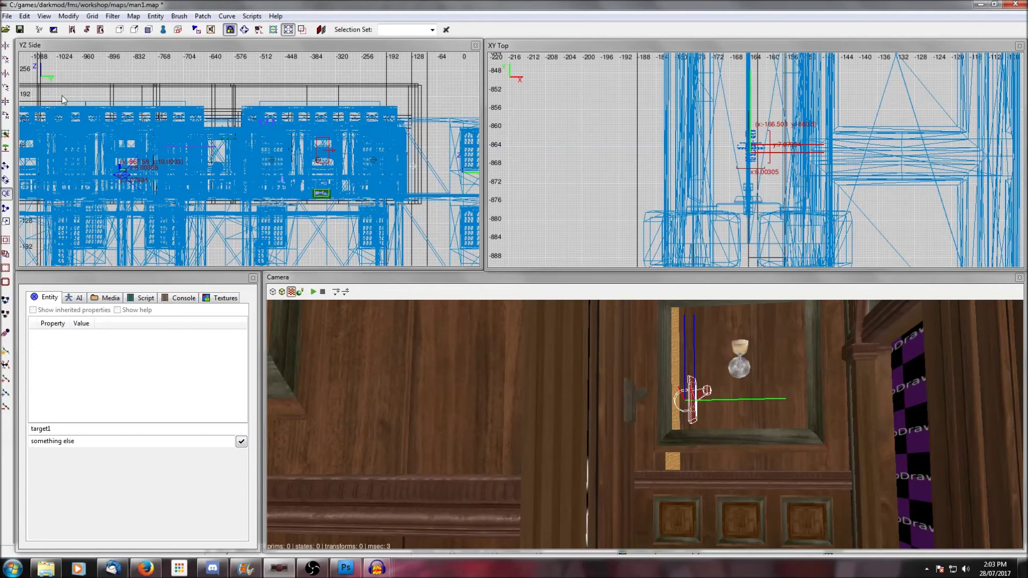
pyautogui.scroll(-3, 769, 227)
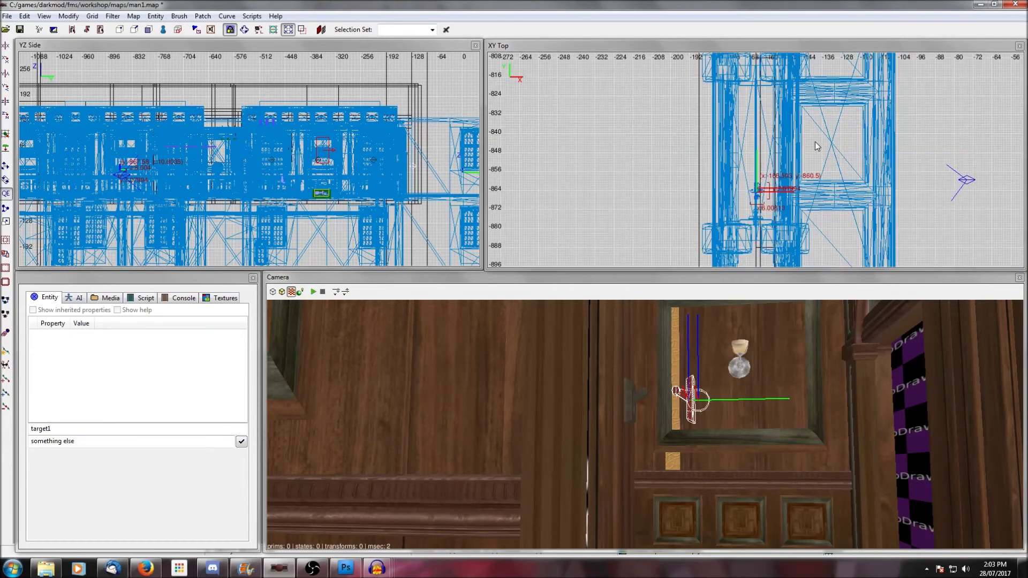
pyautogui.moveTo(761, 192); pyautogui.dragTo(759, 90)
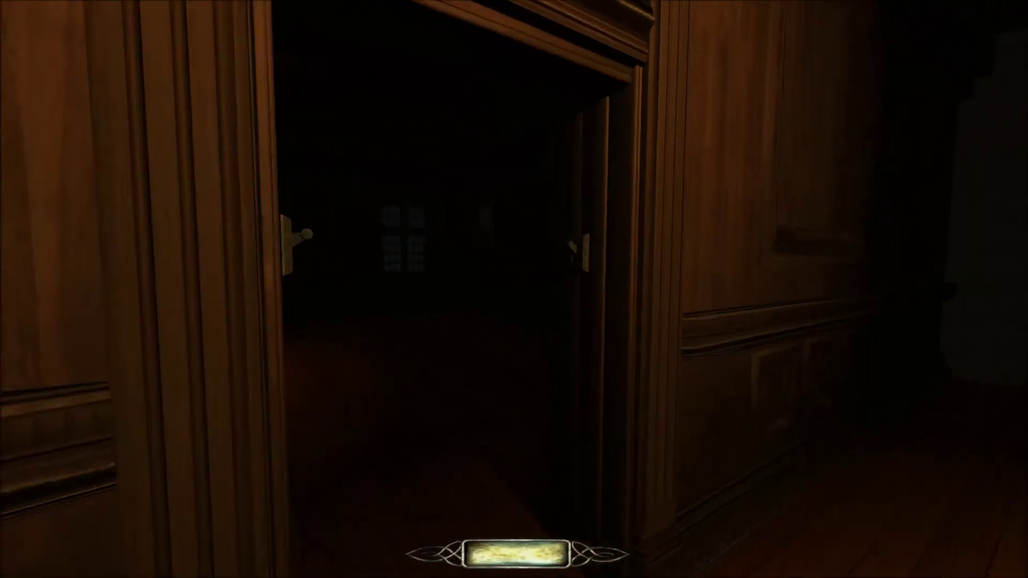
# Walk through the doorway in the running game and examine the small wall switches on its sides
pyautogui.press('w')
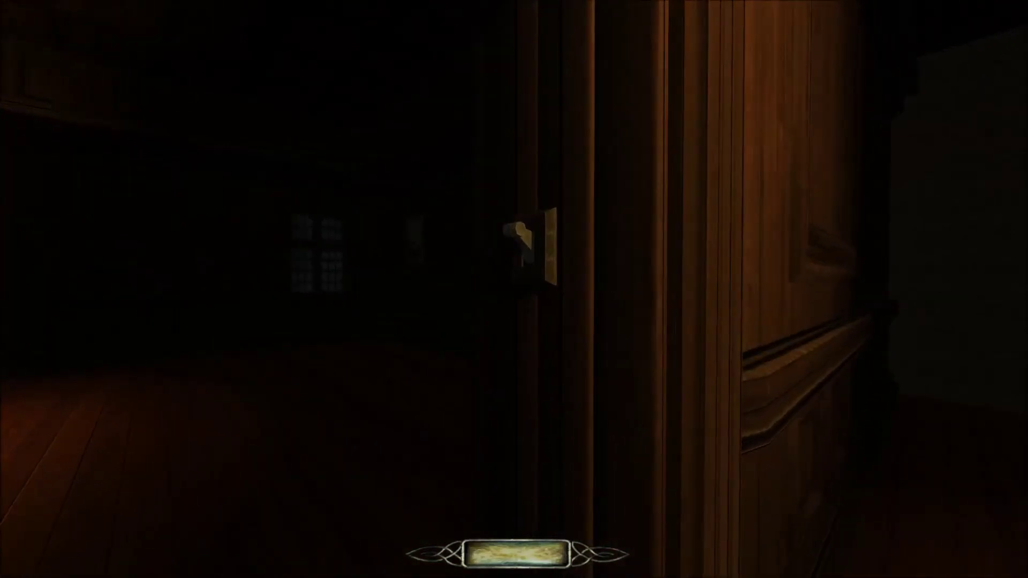
pyautogui.rightClick(514, 289)
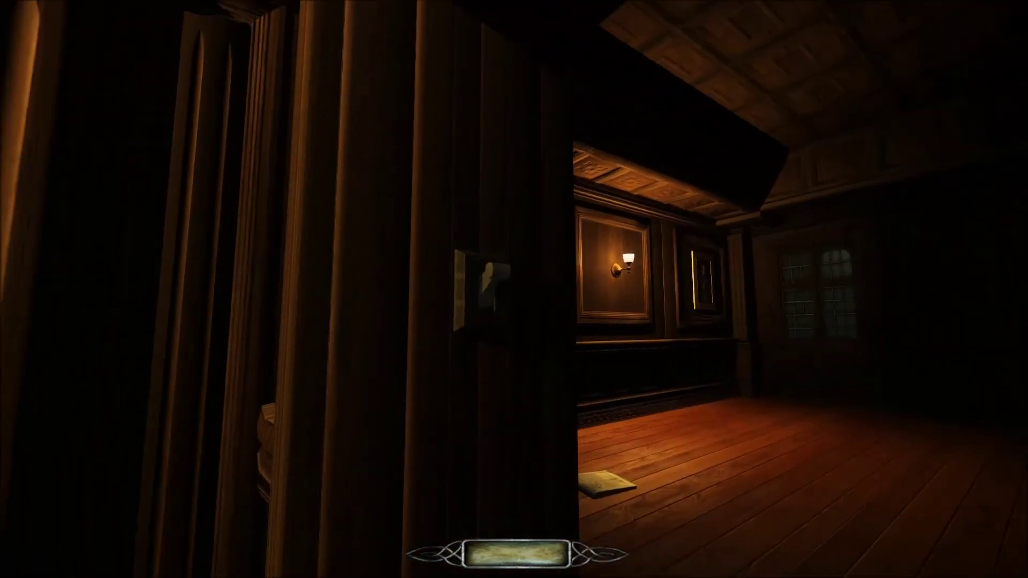
# Operate the small wall switch beside the doorway in the running game to check which way its lever moves
pyautogui.rightClick(514, 289)
pyautogui.rightClick(514, 289)
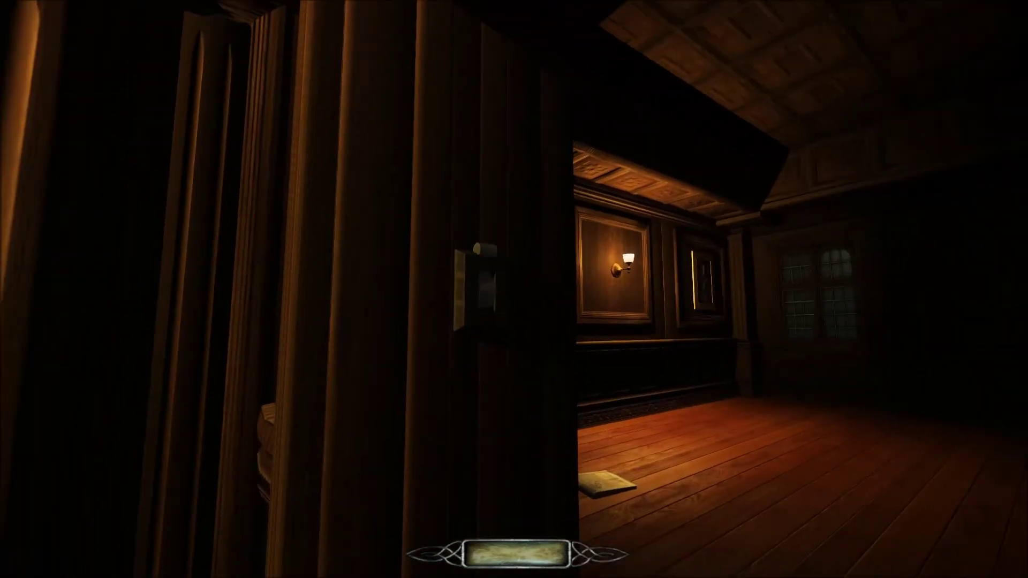
pyautogui.rightClick(514, 289)
pyautogui.rightClick(514, 289)
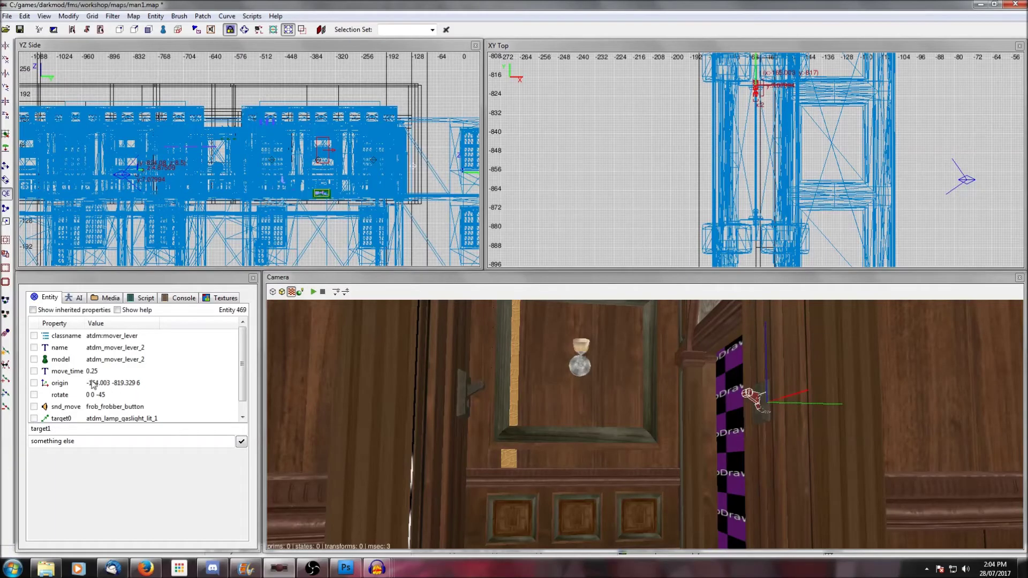
# Set the rotate property of the small wall switch's lever to 0 0 45 and deselect it
pyautogui.click(65, 396)
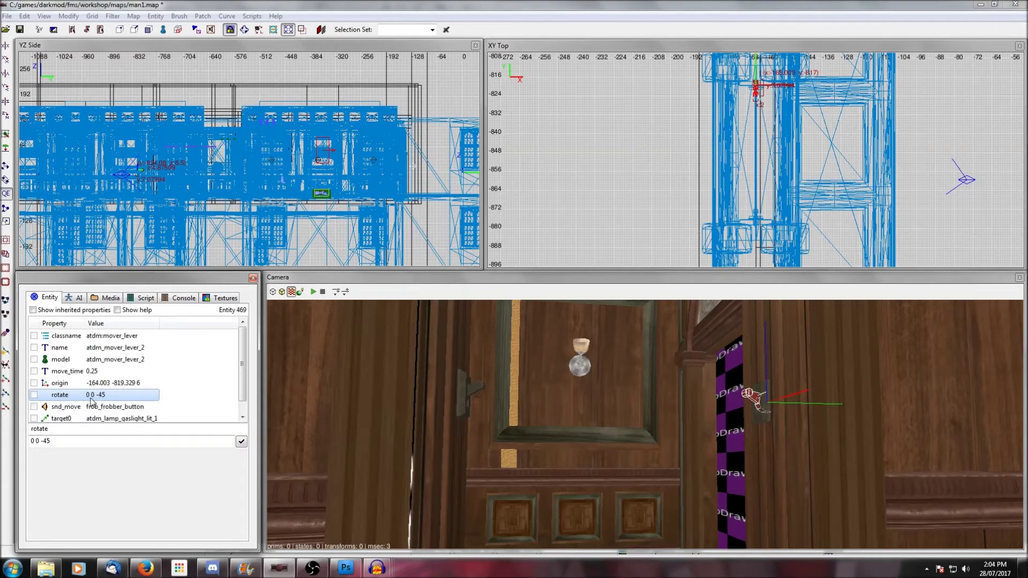
pyautogui.click(42, 441)
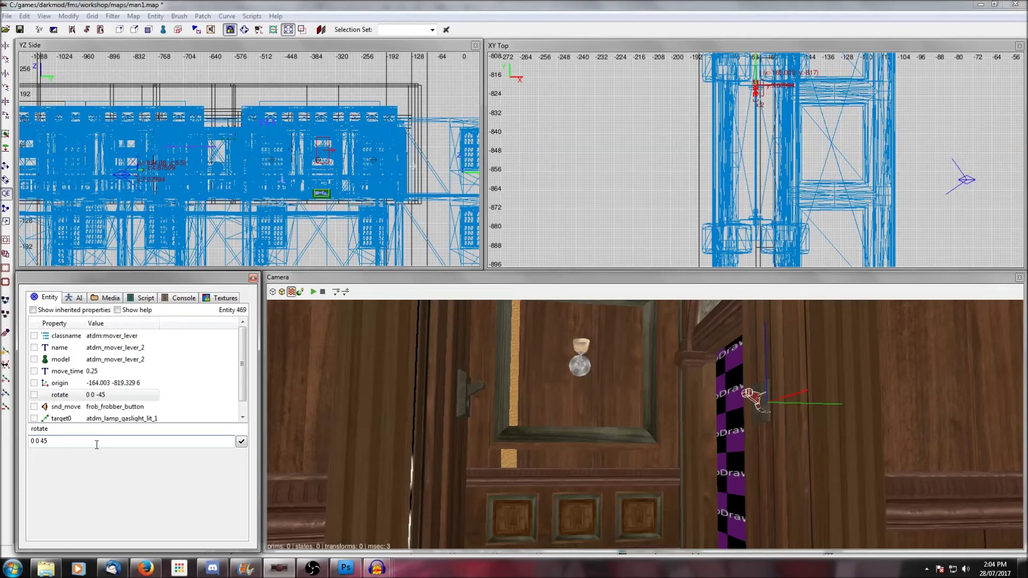
pyautogui.click(241, 442)
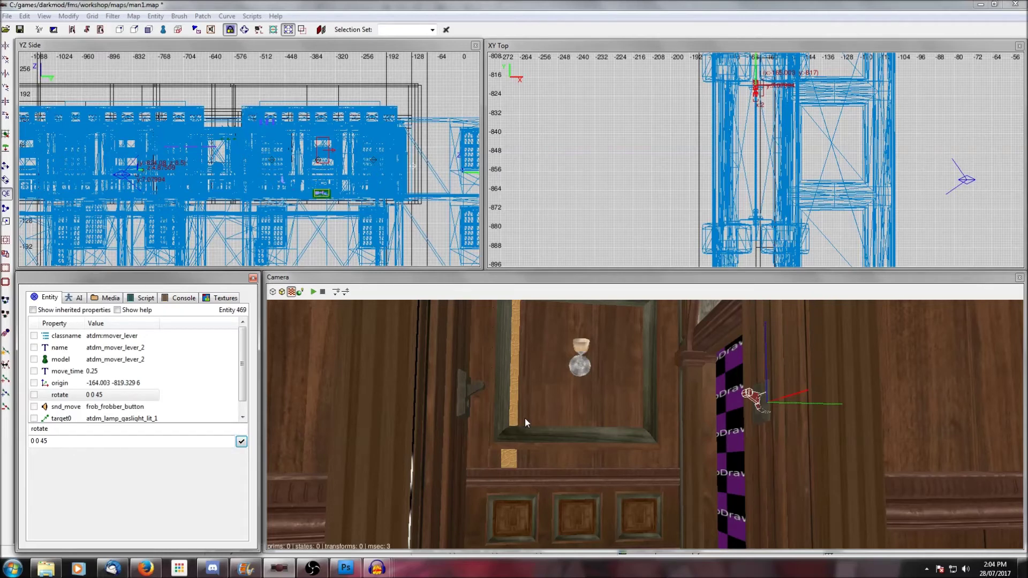
pyautogui.press('Escape')
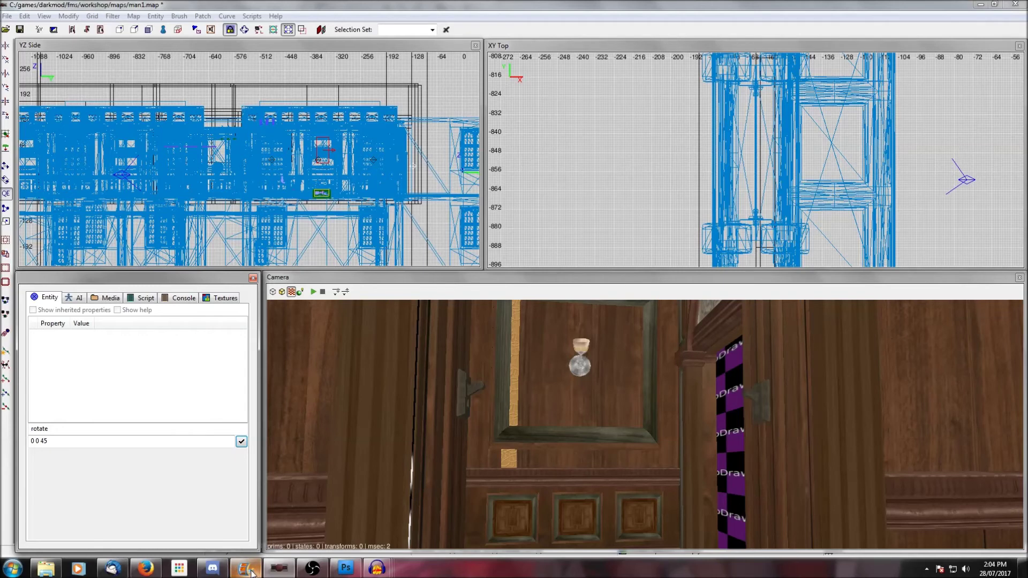
# Examine the entity classes under Movers for a new entity, including atdm:mover_button, atdm:mover_lever and atdm:mover_multistate
pyautogui.moveTo(275, 573)
pyautogui.rightClick(635, 192)
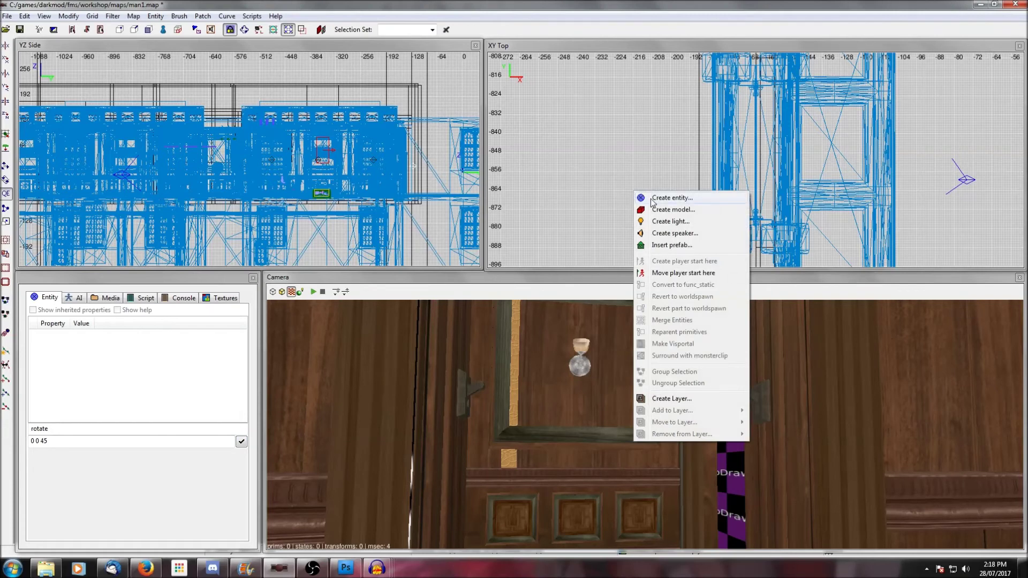
pyautogui.click(653, 199)
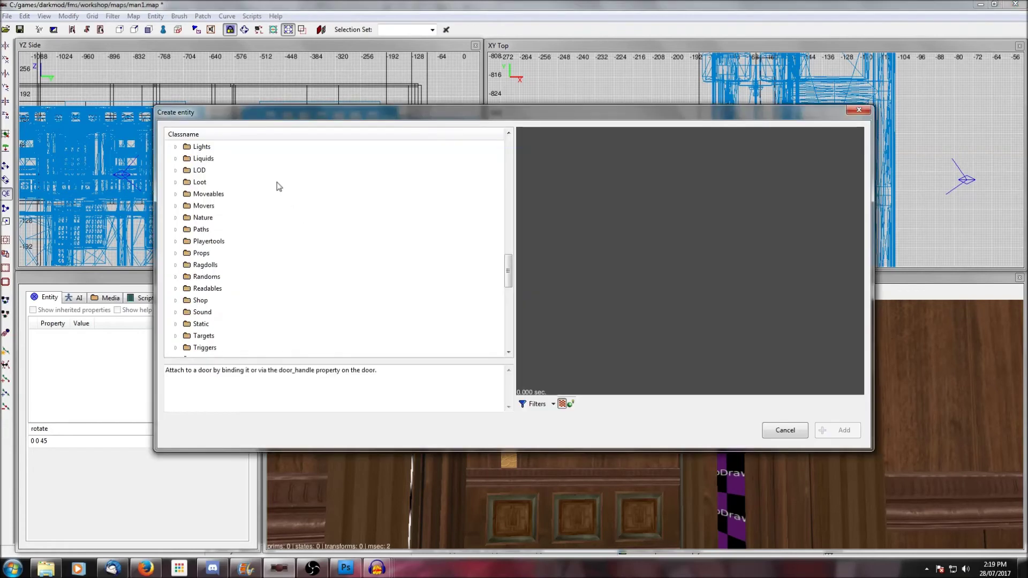
pyautogui.click(176, 207)
pyautogui.scroll(-5, 176, 210)
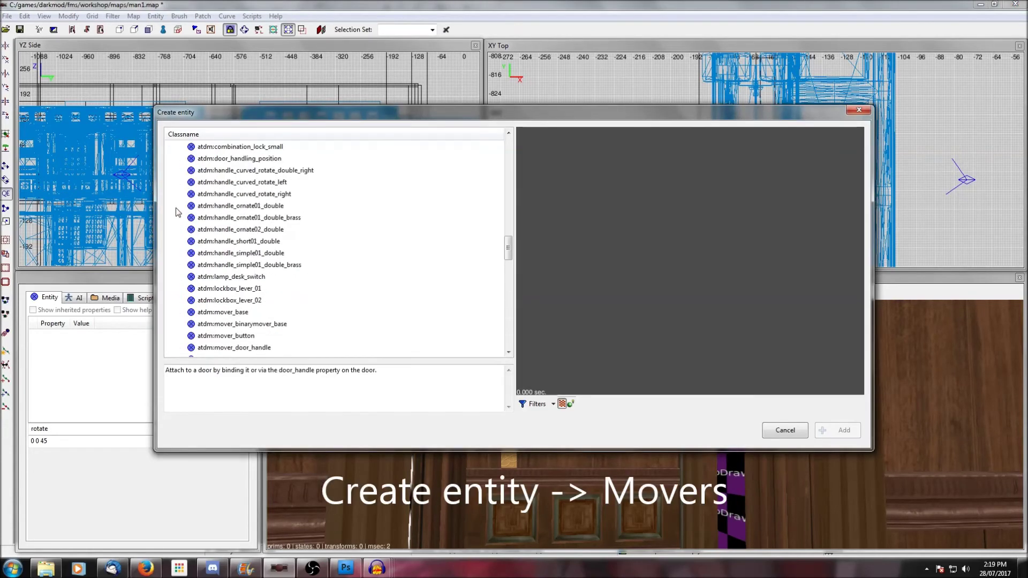
pyautogui.scroll(-1, 177, 212)
pyautogui.scroll(-2, 178, 212)
pyautogui.click(235, 158)
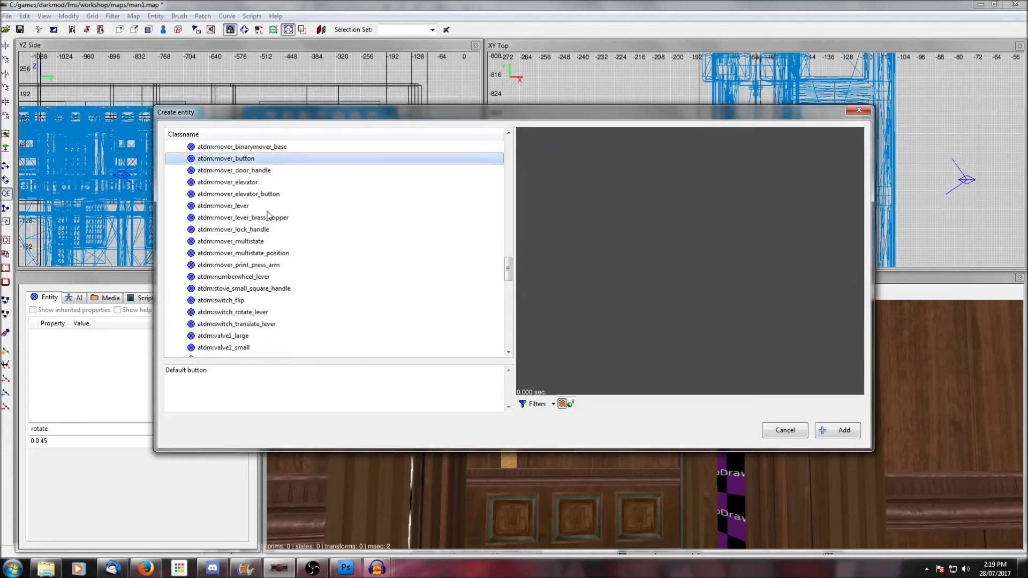
pyautogui.click(250, 207)
pyautogui.click(261, 242)
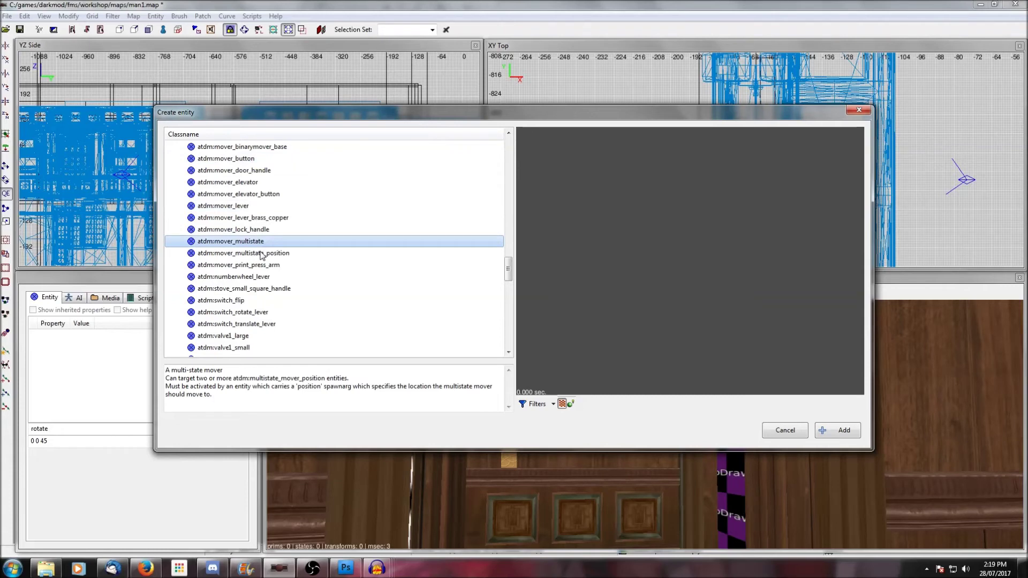
# Preview the models of the ready-made switch and valve classes, from atdm:switch_flip to atdm:valve2_large, without adding any
pyautogui.scroll(-2, 262, 254)
pyautogui.click(222, 229)
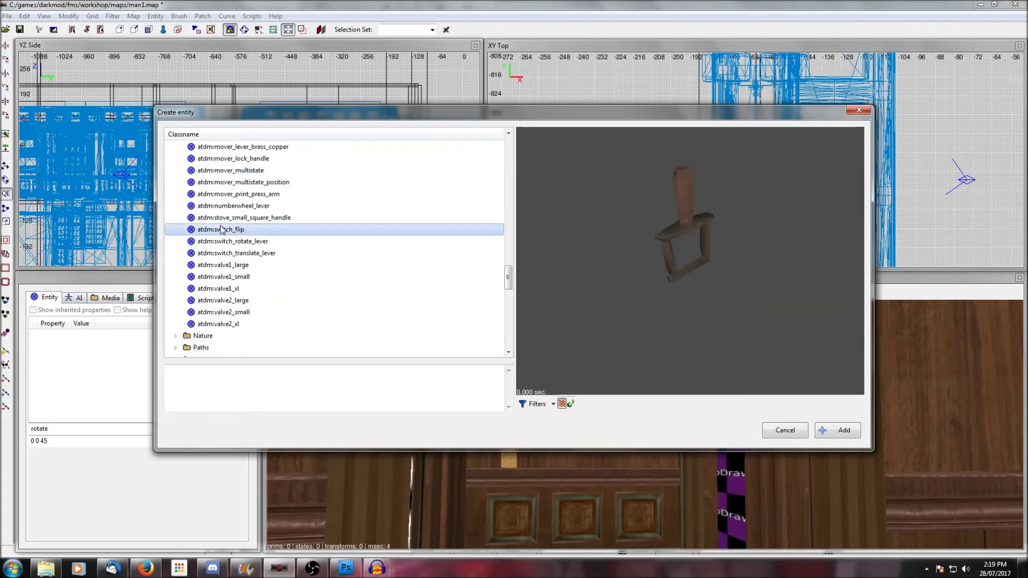
pyautogui.click(250, 242)
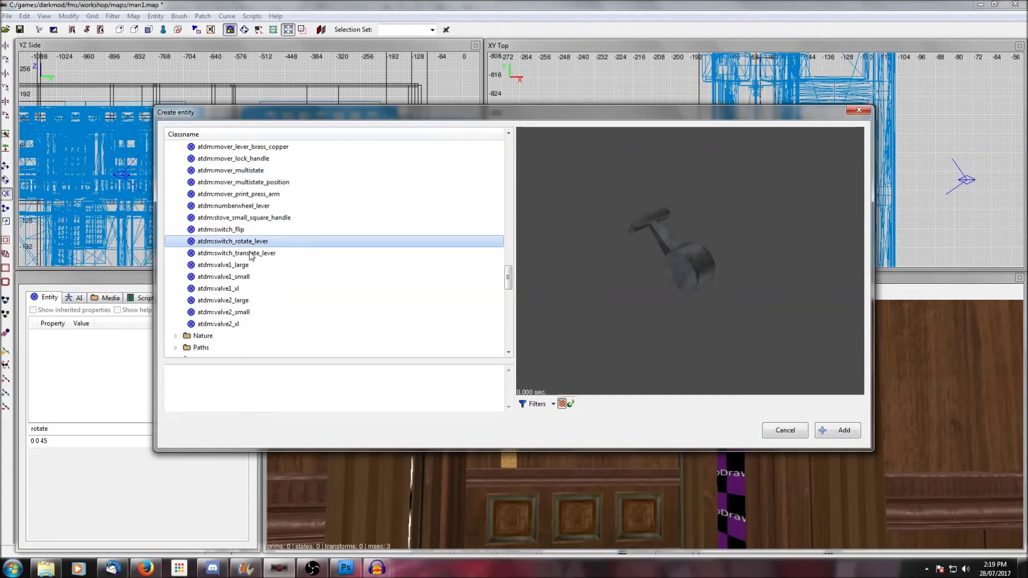
pyautogui.click(250, 254)
pyautogui.click(240, 266)
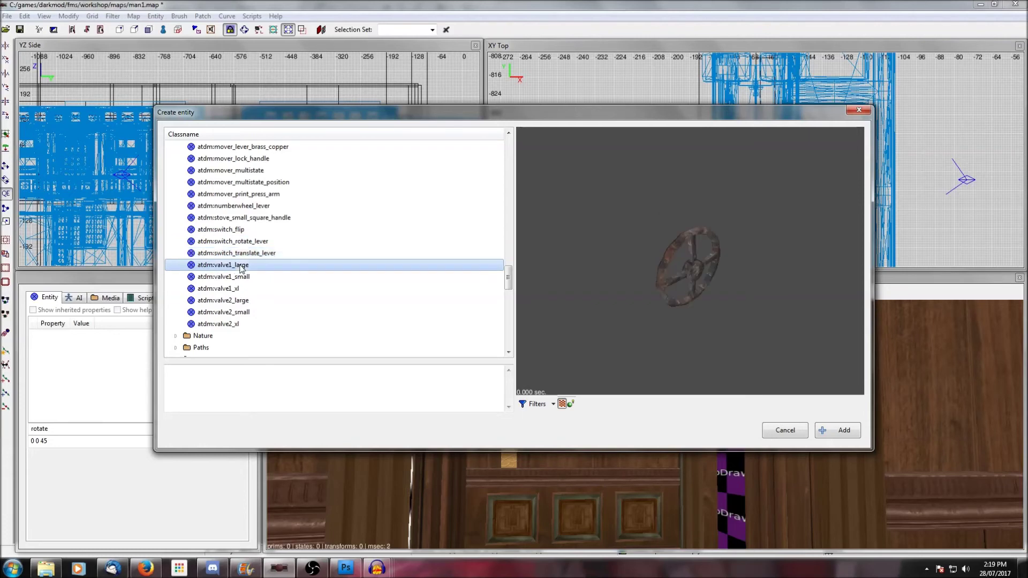
pyautogui.click(238, 279)
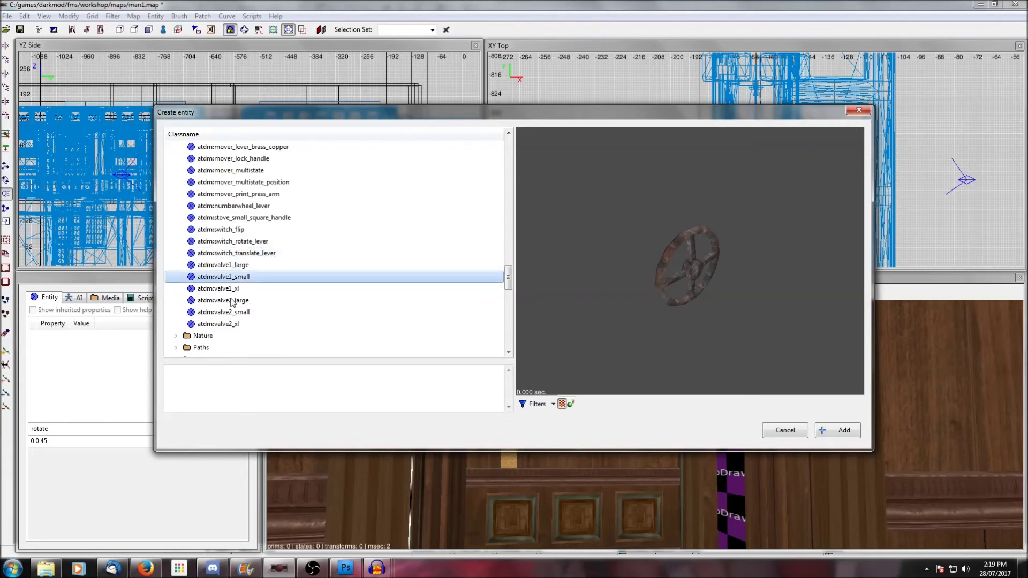
pyautogui.click(232, 302)
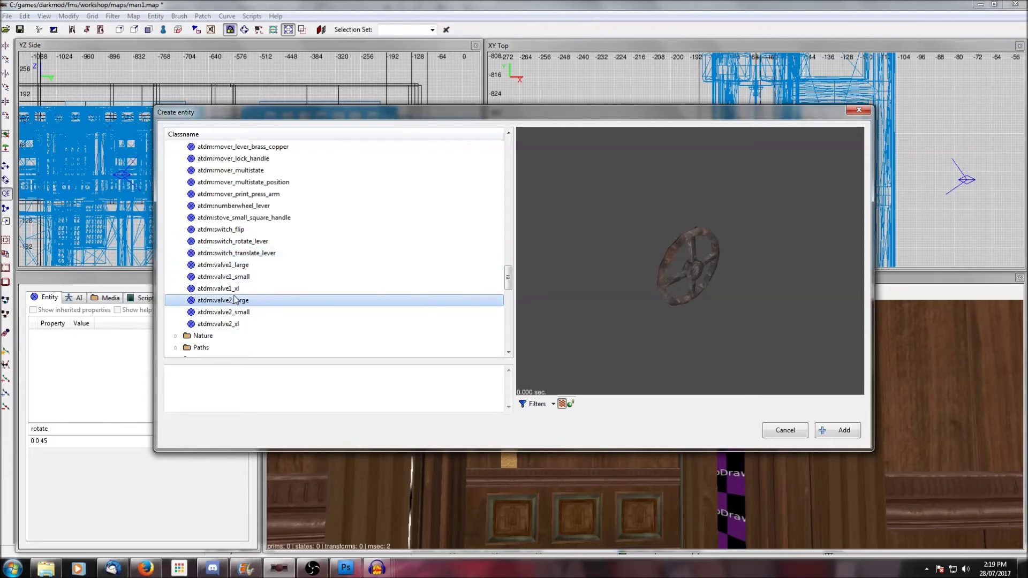
pyautogui.scroll(4, 234, 299)
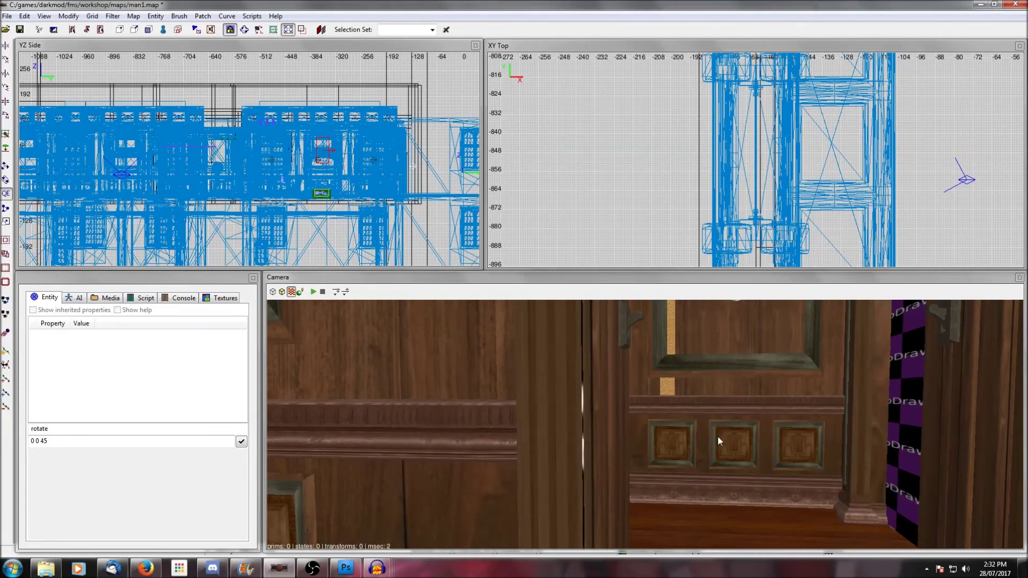
# Hide the visportals so that the doorway of the square room beside the corridor can be seen through
pyautogui.scroll(-5, 696, 182)
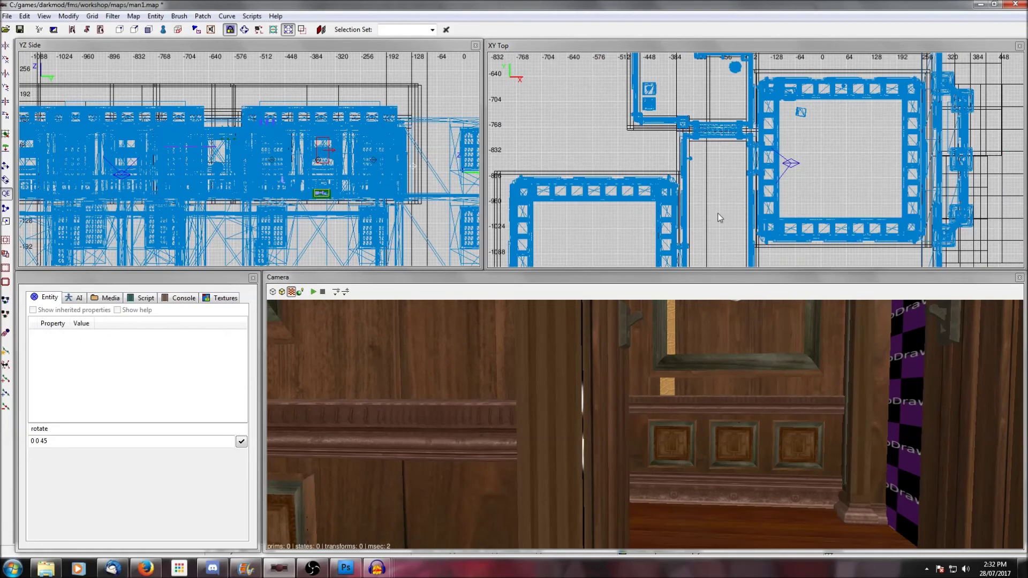
pyautogui.moveTo(717, 214); pyautogui.dragTo(493, 236, button='right')
pyautogui.middleClick(646, 199)
pyautogui.rightClick(759, 400)
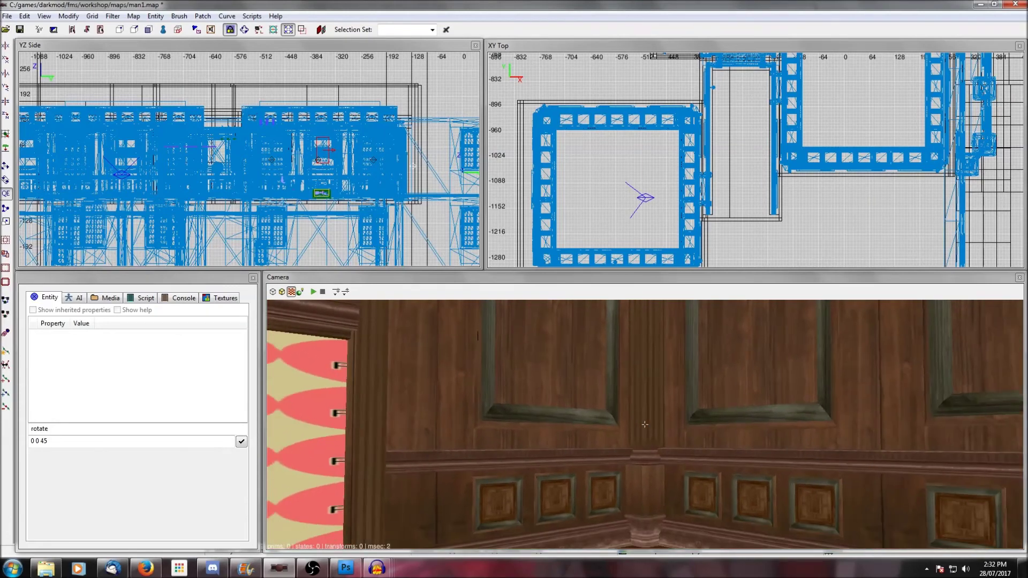
pyautogui.rightClick(759, 400)
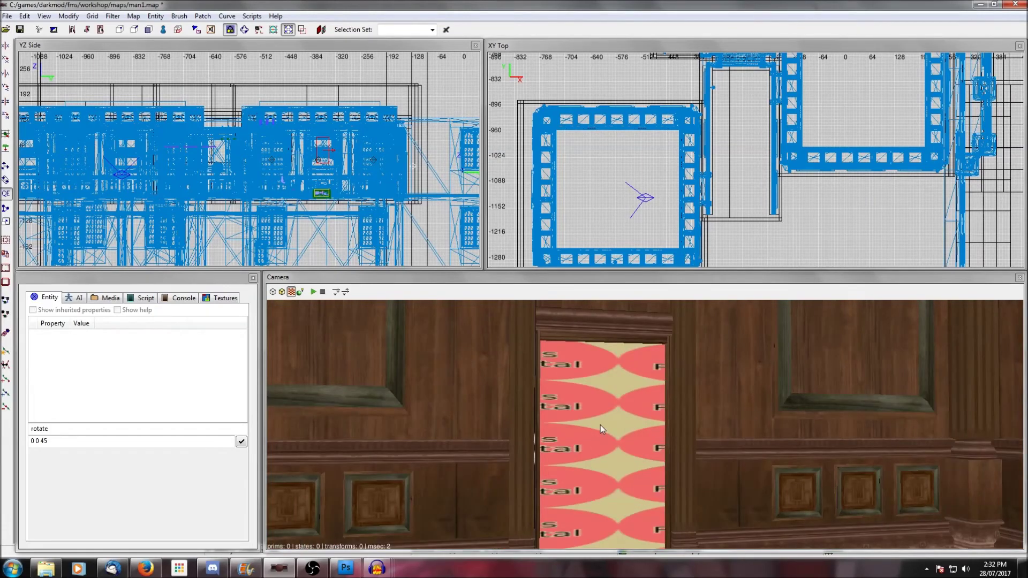
pyautogui.click(113, 16)
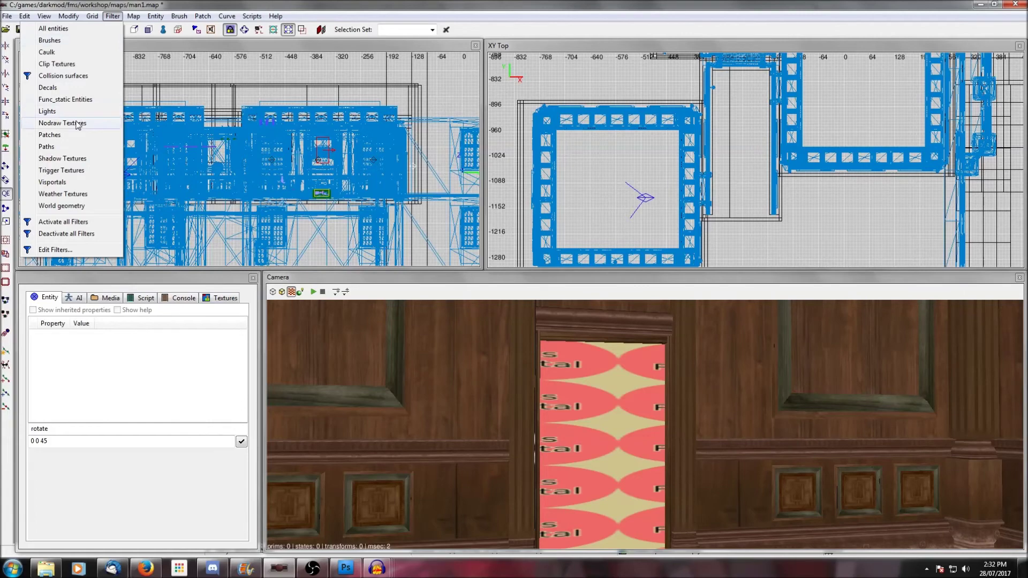
pyautogui.click(69, 182)
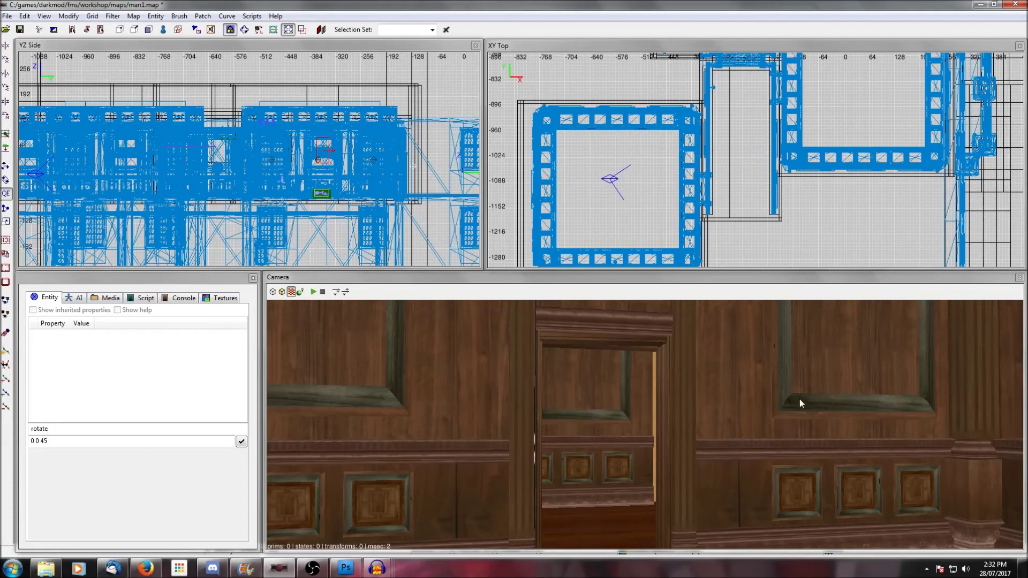
# Replace the doorway module's model with mansion01_wall01.lwo from interior_mansion01 and deselect it
pyautogui.rightClick(823, 416)
pyautogui.keyDown('shift'); pyautogui.click(815, 420); pyautogui.keyUp('shift')
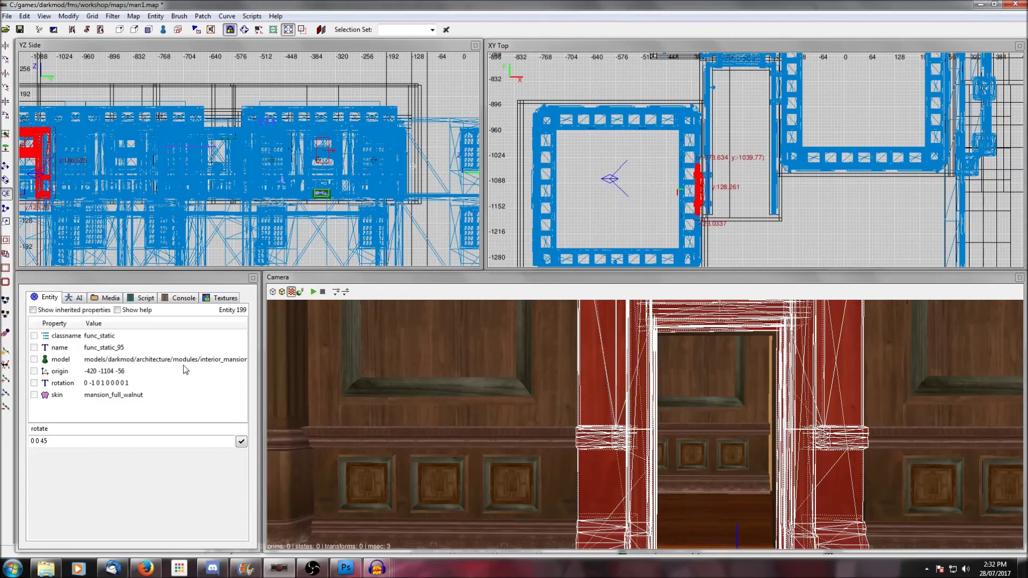
pyautogui.click(54, 360)
pyautogui.click(85, 495)
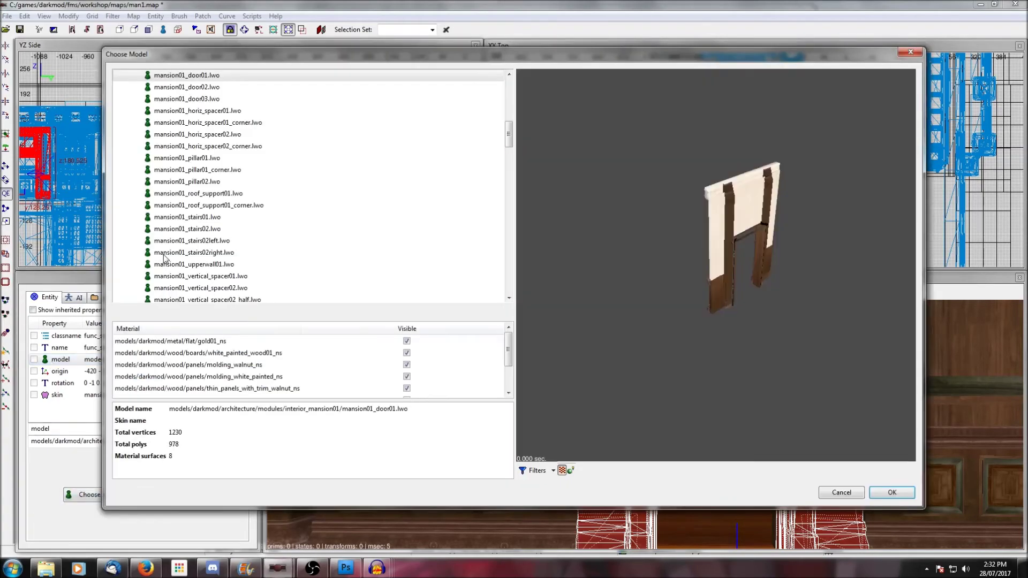
pyautogui.scroll(-2, 198, 231)
pyautogui.click(202, 253)
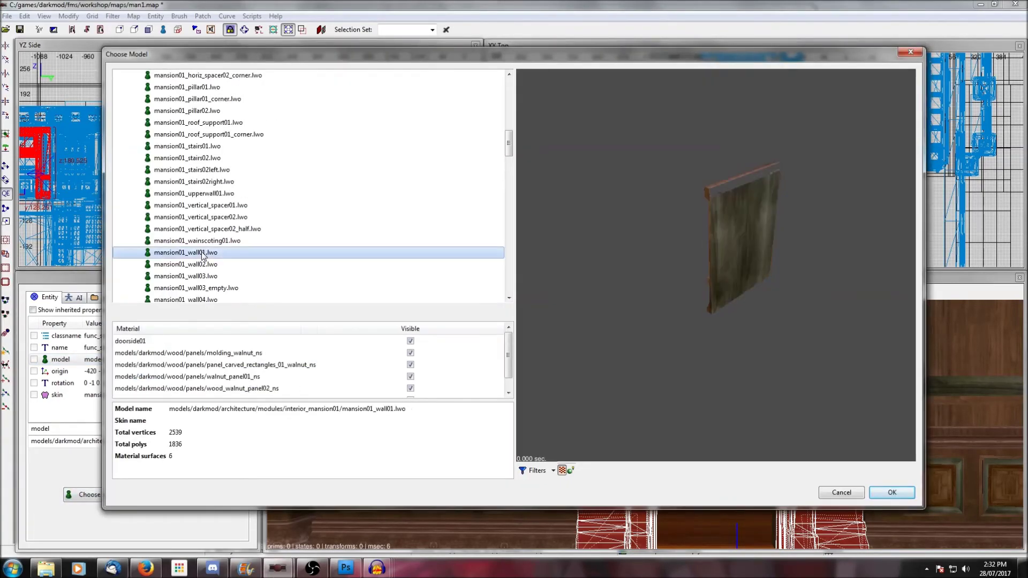
pyautogui.click(892, 493)
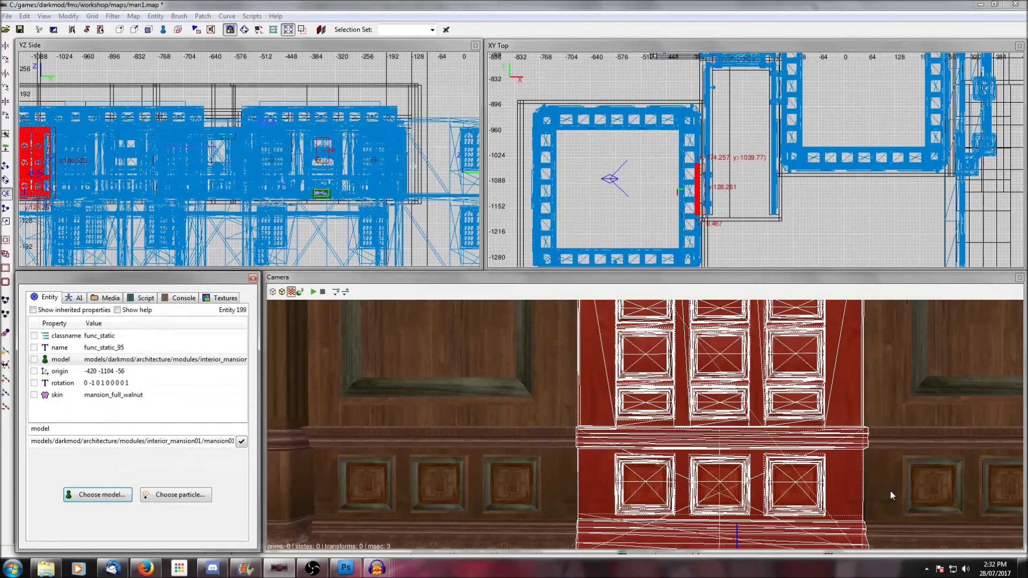
pyautogui.press('Escape')
# Select the panelled wall module between the two large panels and open the choice of its entity class
pyautogui.rightClick(833, 448)
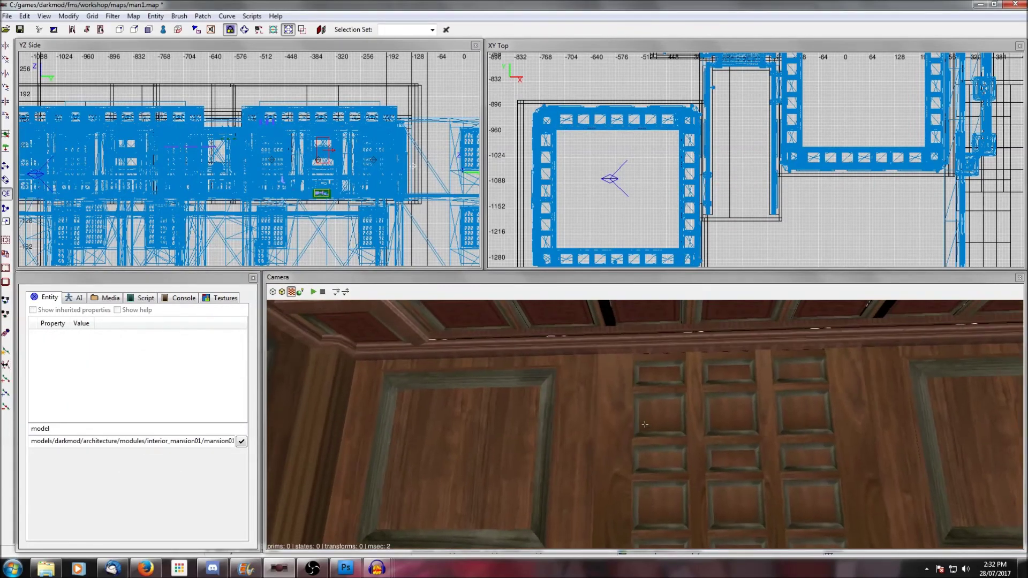
pyautogui.rightClick(791, 455)
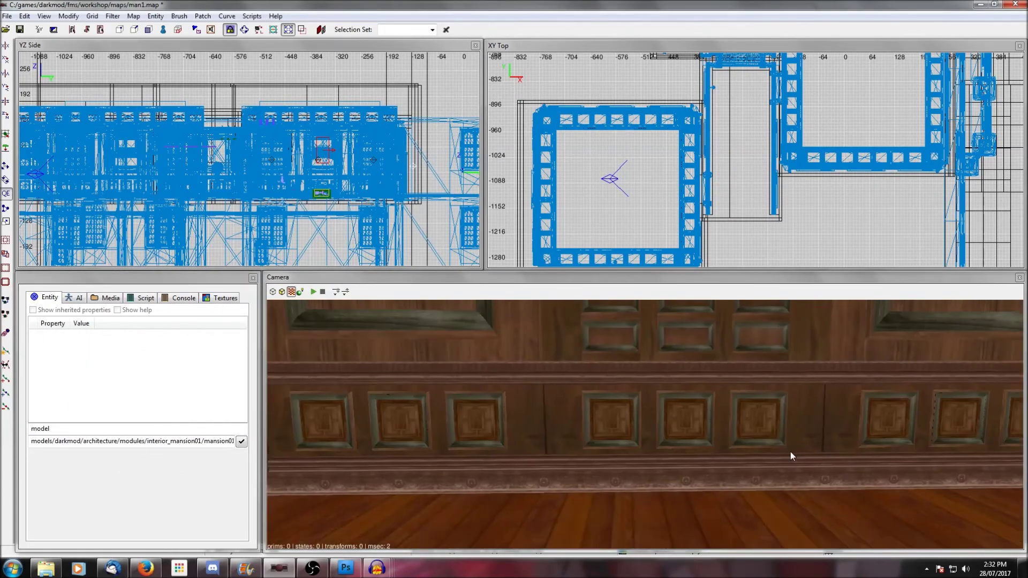
pyautogui.keyDown('shift'); pyautogui.click(682, 412); pyautogui.keyUp('shift')
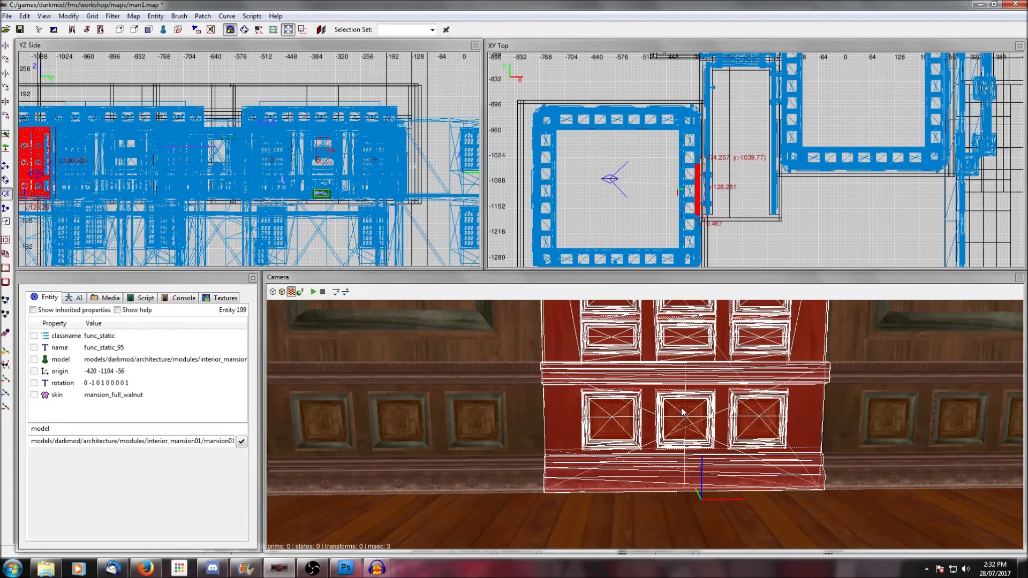
pyautogui.click(111, 336)
pyautogui.click(161, 495)
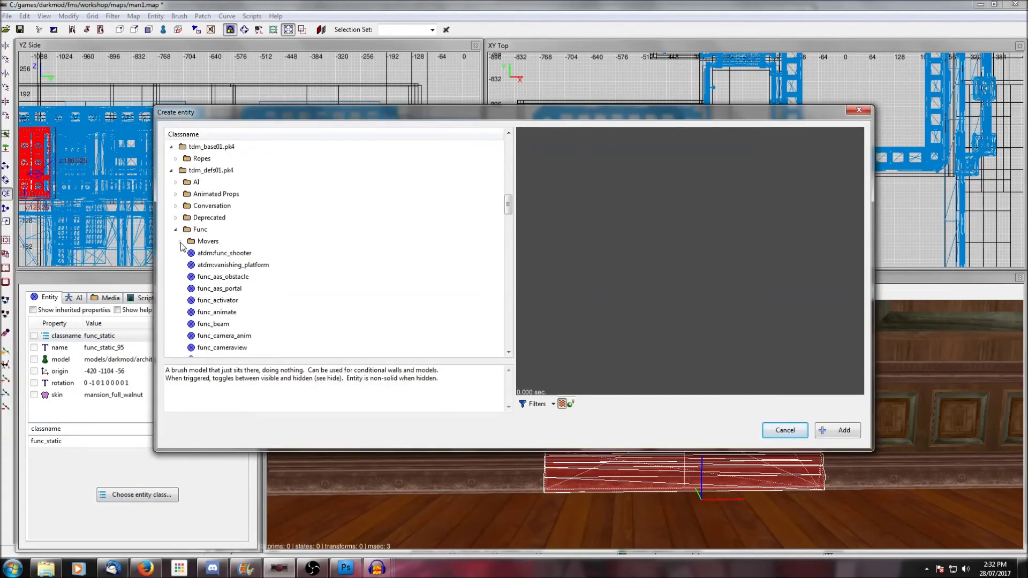
pyautogui.click(180, 242)
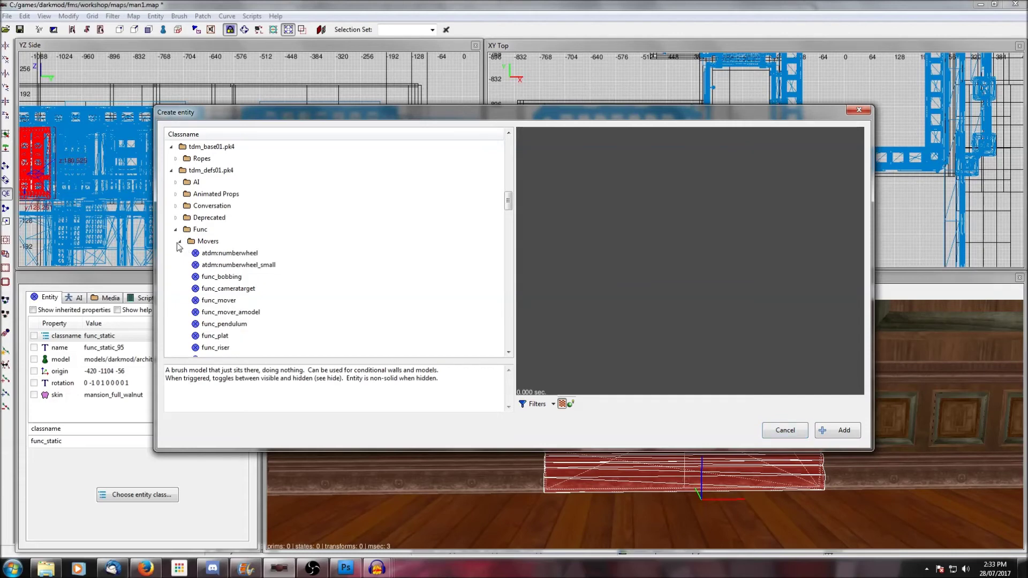
pyautogui.scroll(-1, 179, 247)
pyautogui.scroll(2, 182, 224)
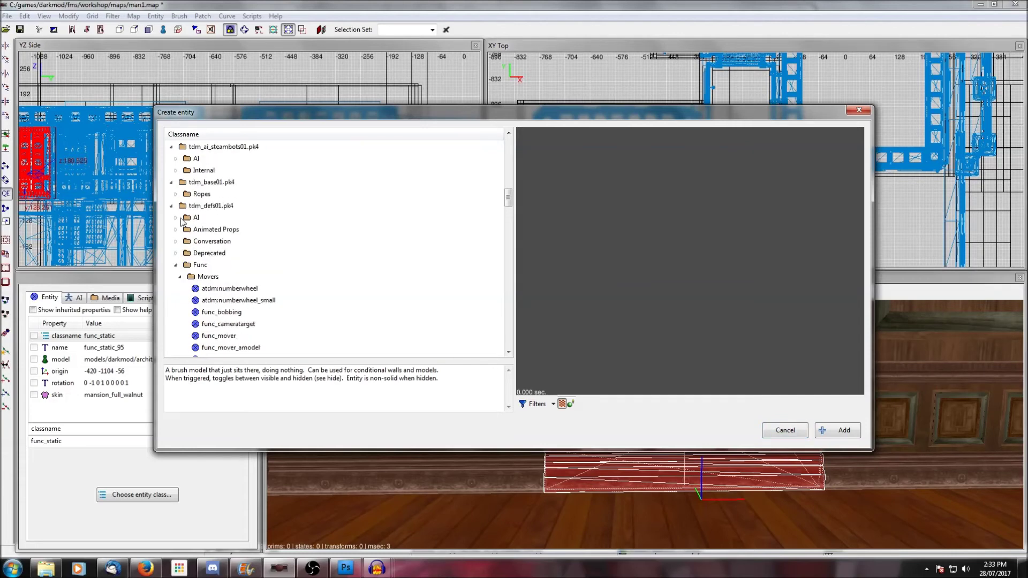
pyautogui.click(176, 264)
# Change the selected wall module's entity class to atdm:mover_door_sliding from the Doors group of the main Movers folder
pyautogui.scroll(-4, 178, 238)
pyautogui.click(175, 241)
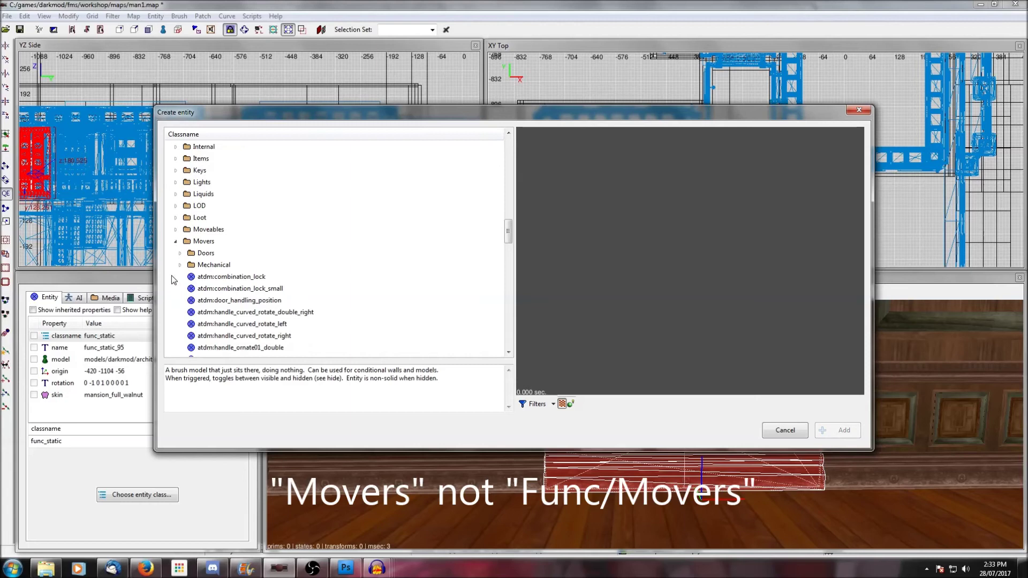
pyautogui.click(180, 253)
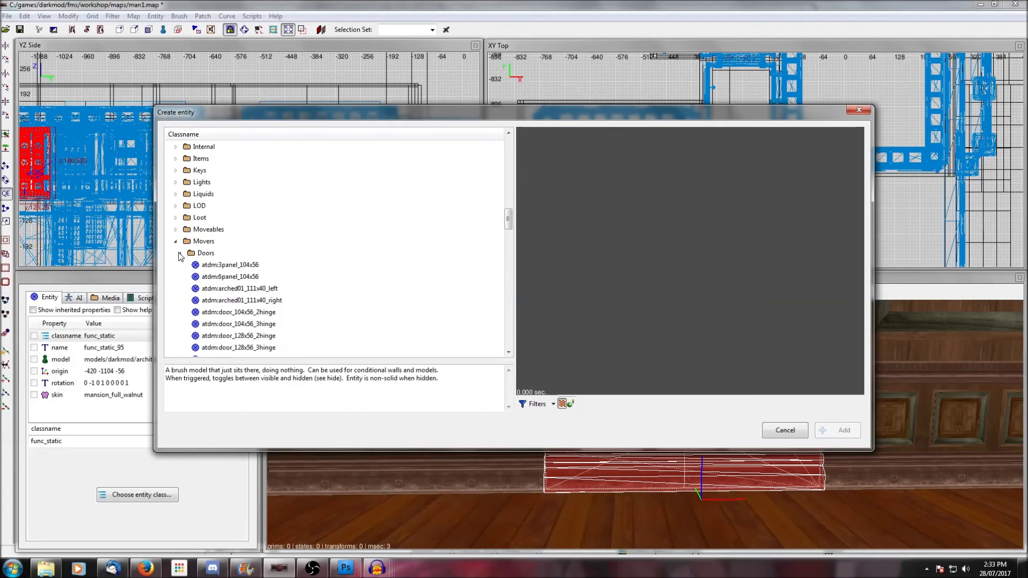
pyautogui.scroll(-4, 213, 266)
pyautogui.scroll(-1, 213, 266)
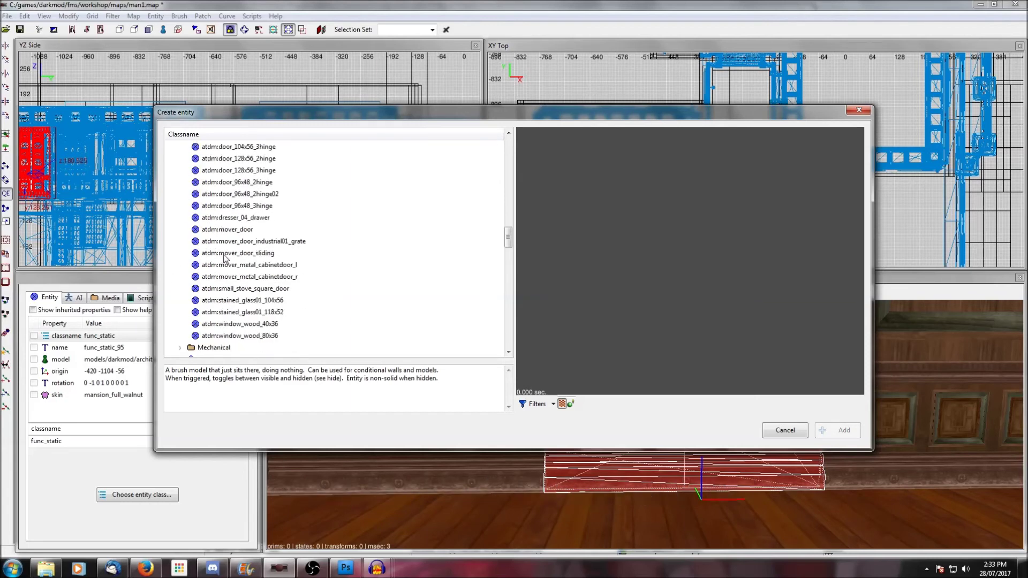
pyautogui.click(224, 255)
pyautogui.click(838, 432)
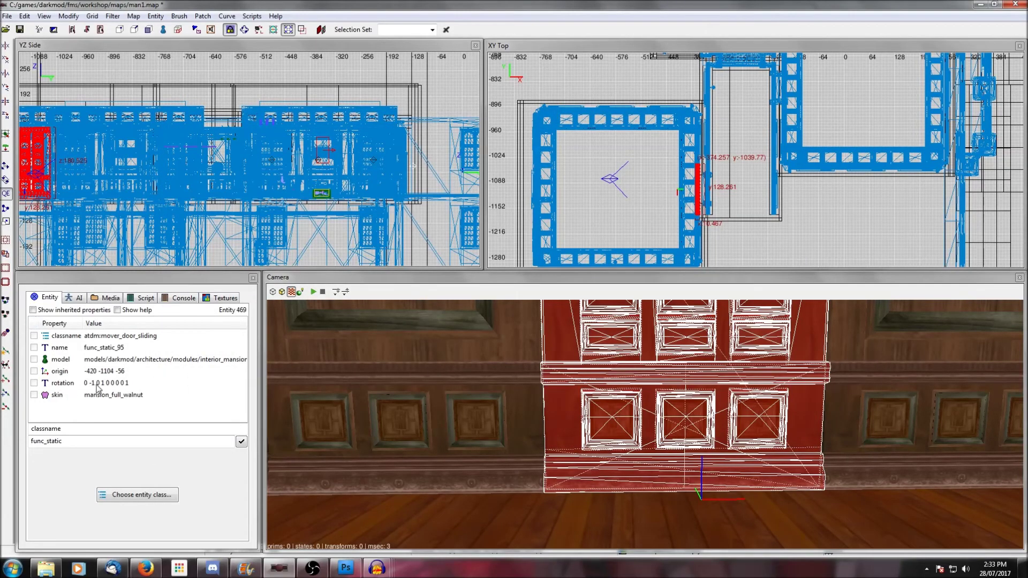
# Set the sliding wall panel's inherited translate property to 0 0 80 and deselect the panel
pyautogui.click(33, 310)
pyautogui.scroll(-10, 79, 399)
pyautogui.scroll(-2, 79, 401)
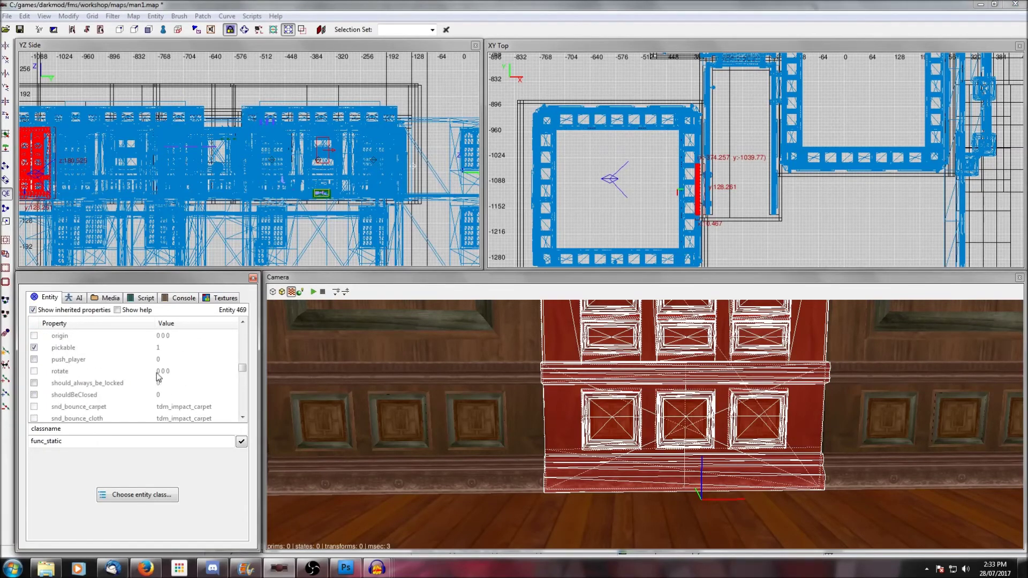
pyautogui.scroll(-8, 126, 370)
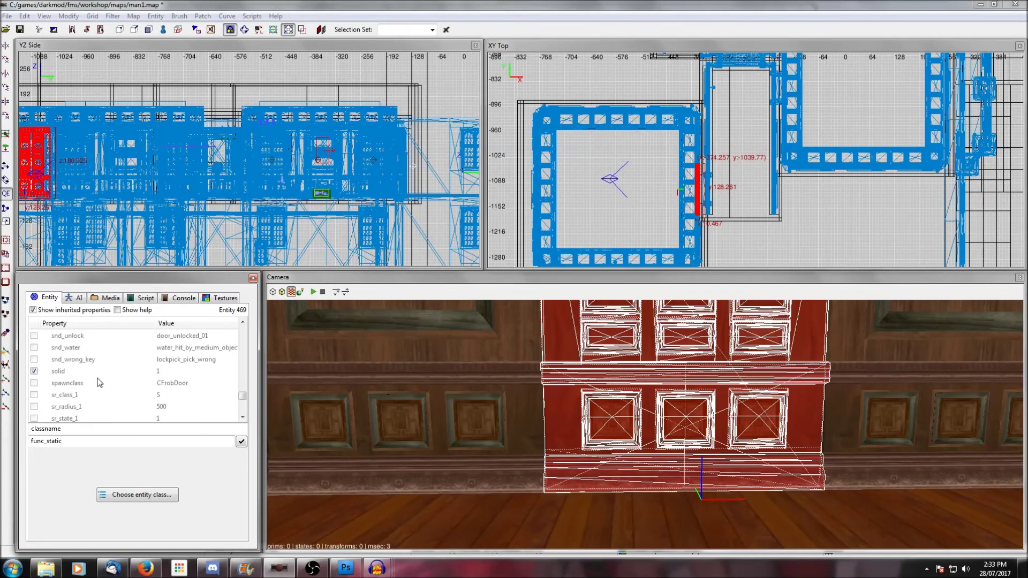
pyautogui.scroll(-1, 90, 382)
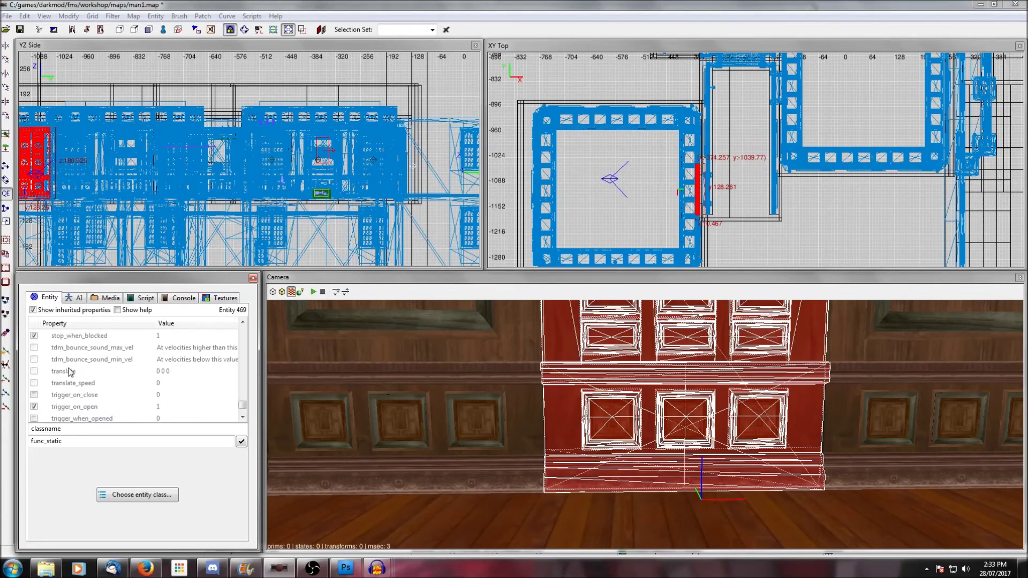
pyautogui.click(154, 372)
pyautogui.click(42, 442)
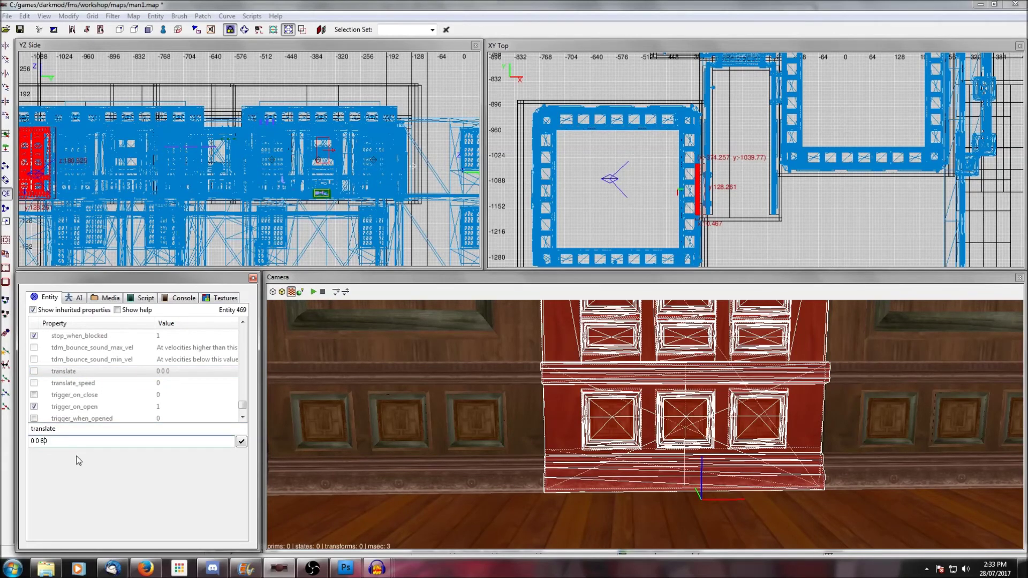
pyautogui.click(241, 443)
pyautogui.press('Escape')
# Draw a small brush about 11 by 10 units inside the square room
pyautogui.rightClick(635, 403)
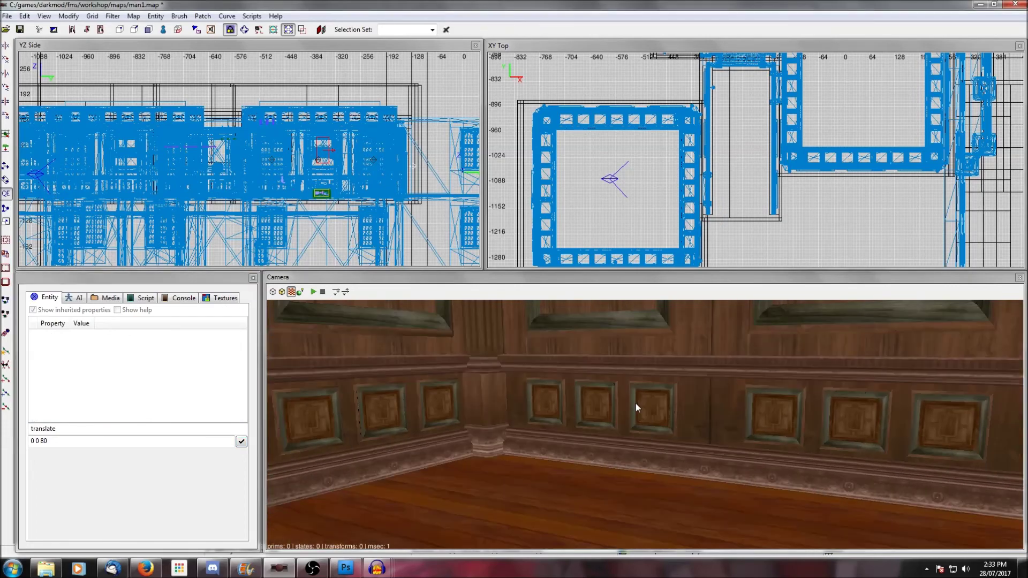
pyautogui.scroll(5, 619, 143)
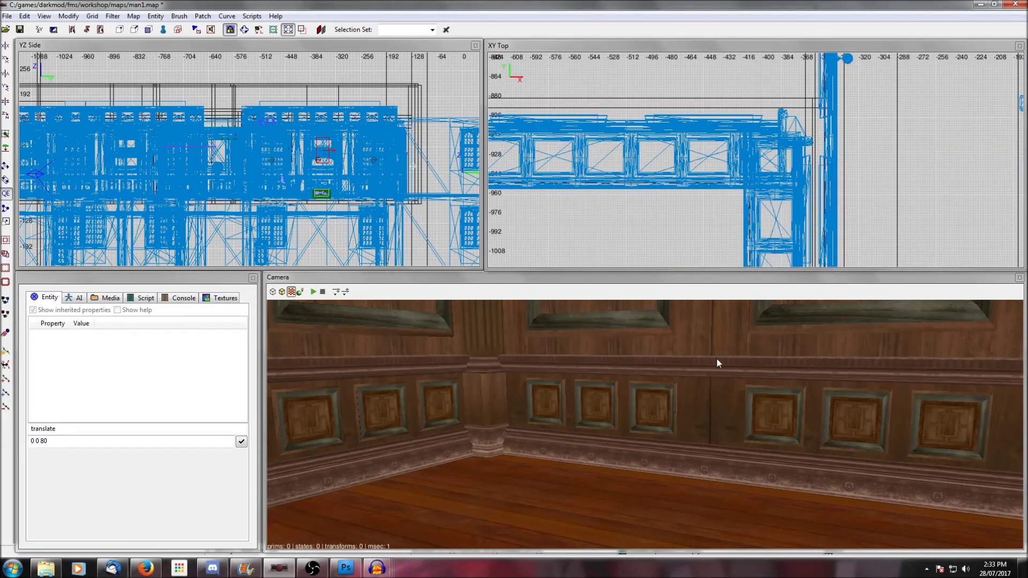
pyautogui.keyDown('shift'); pyautogui.click(591, 148); pyautogui.keyUp('shift')
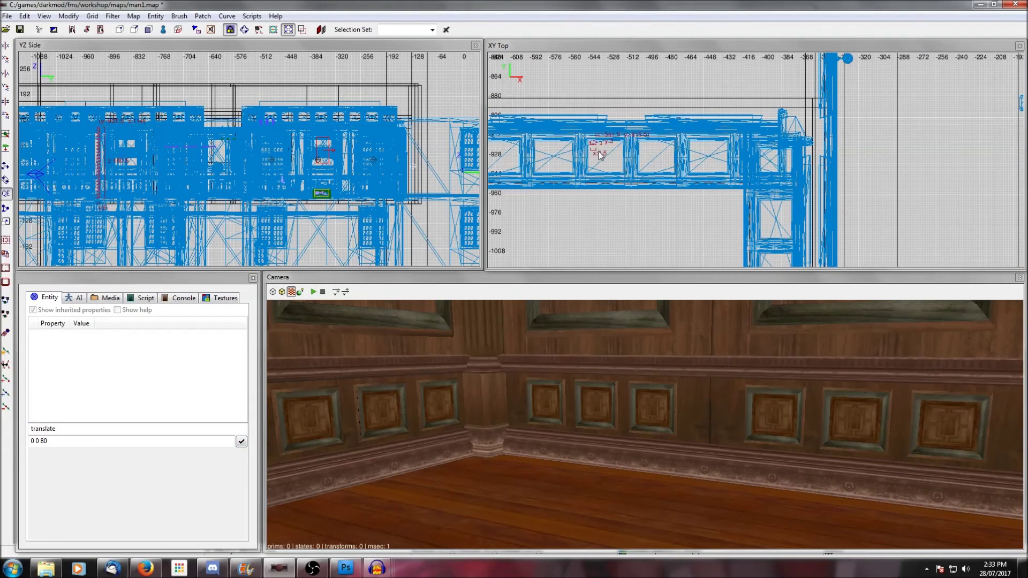
pyautogui.rightClick(697, 404)
pyautogui.rightClick(645, 424)
pyautogui.scroll(-4, 650, 128)
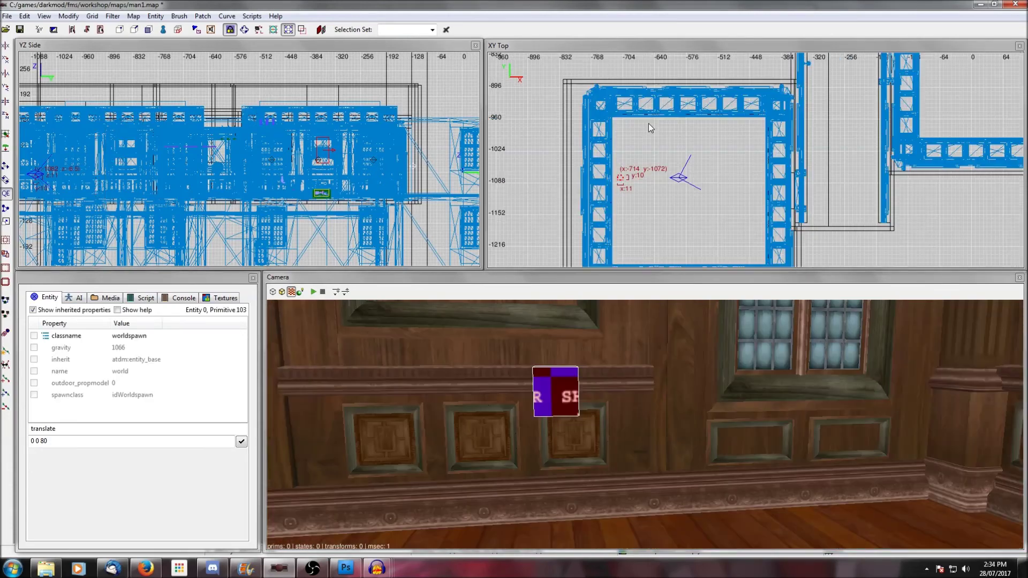
# Move the small brush across the room to the wall beside the sliding panel
pyautogui.moveTo(622, 180); pyautogui.dragTo(761, 175)
pyautogui.rightClick(707, 369)
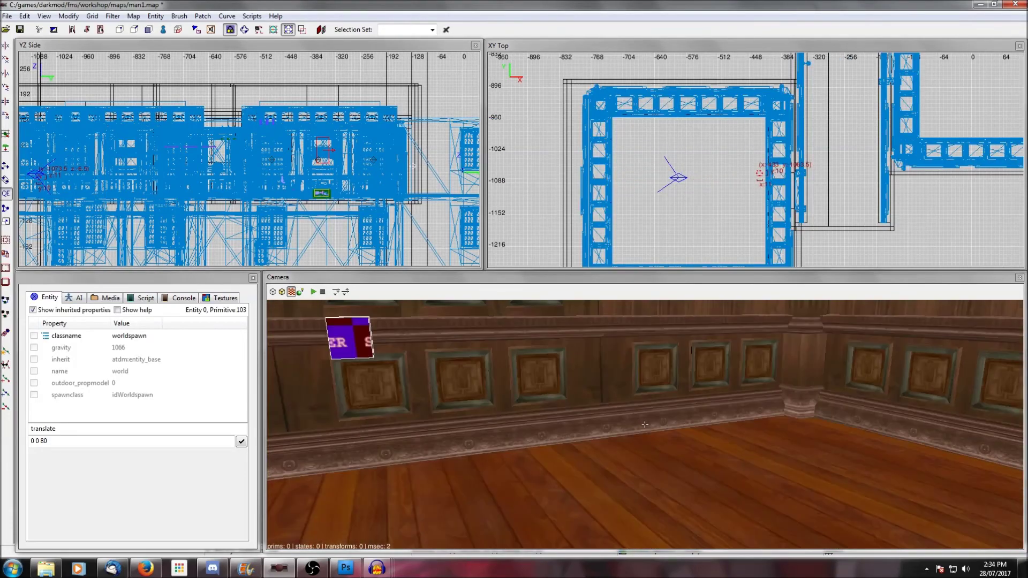
pyautogui.rightClick(644, 425)
pyautogui.scroll(2, 647, 166)
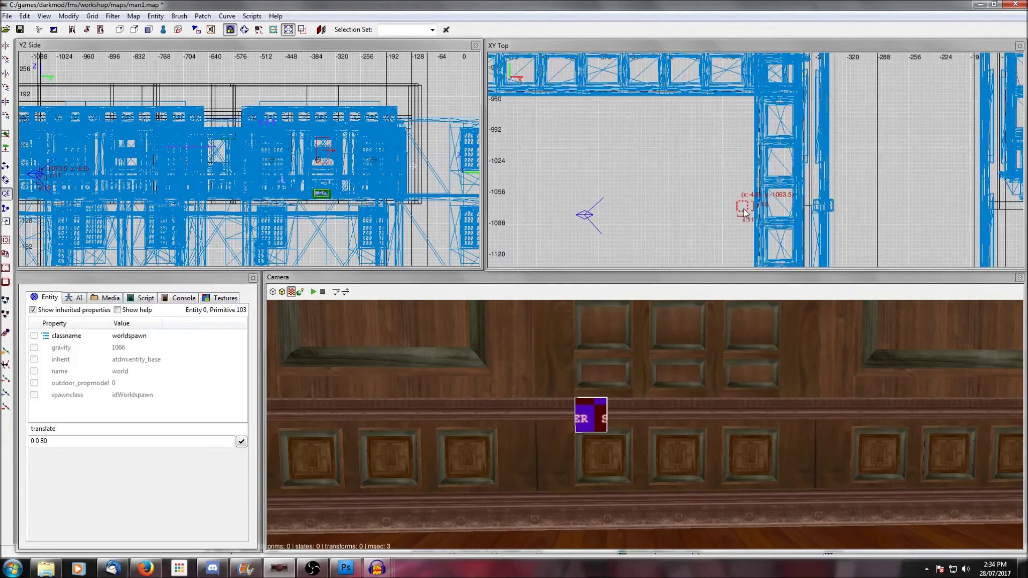
pyautogui.moveTo(748, 210); pyautogui.dragTo(749, 153)
# Give the brush the gold celtic ornament texture and push it into the wall at the small square wainscot panel beside the sliding panel
pyautogui.click(219, 298)
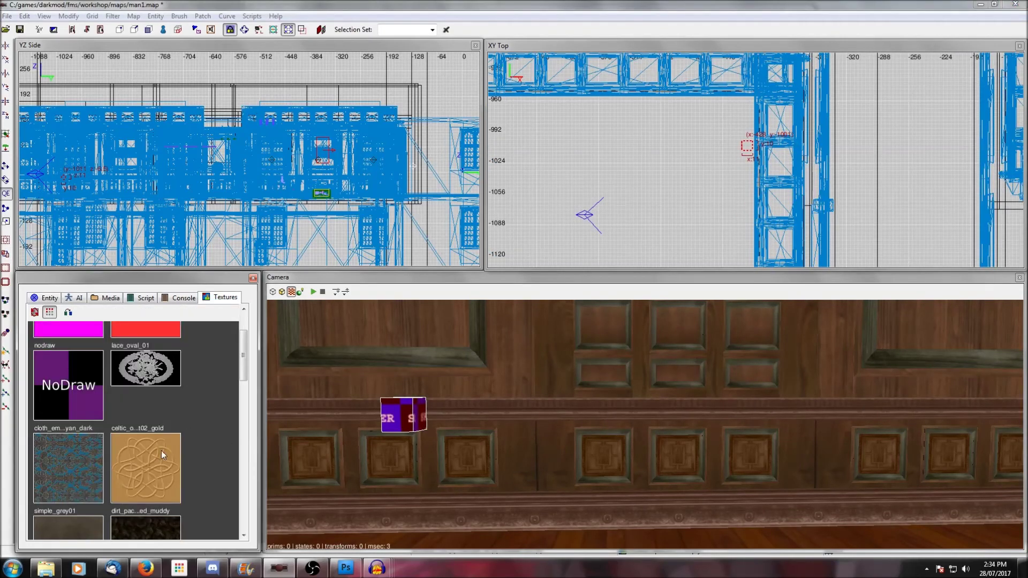
pyautogui.click(164, 455)
pyautogui.press('s')
pyautogui.moveTo(753, 150); pyautogui.dragTo(801, 148)
pyautogui.click(426, 49)
pyautogui.scroll(5, 118, 183)
pyautogui.moveTo(118, 181); pyautogui.dragTo(113, 206)
# Resize and nudge the brush to about 11 by 16 units in plan so that it fills the recess of the small square panel
pyautogui.scroll(6, 840, 143)
pyautogui.moveTo(840, 143); pyautogui.dragTo(627, 168, button='right')
pyautogui.scroll(2, 627, 168)
pyautogui.moveTo(627, 168); pyautogui.dragTo(635, 166)
pyautogui.moveTo(645, 127); pyautogui.dragTo(646, 109)
pyautogui.moveTo(649, 202); pyautogui.dragTo(650, 220)
pyautogui.moveTo(125, 194); pyautogui.dragTo(127, 190)
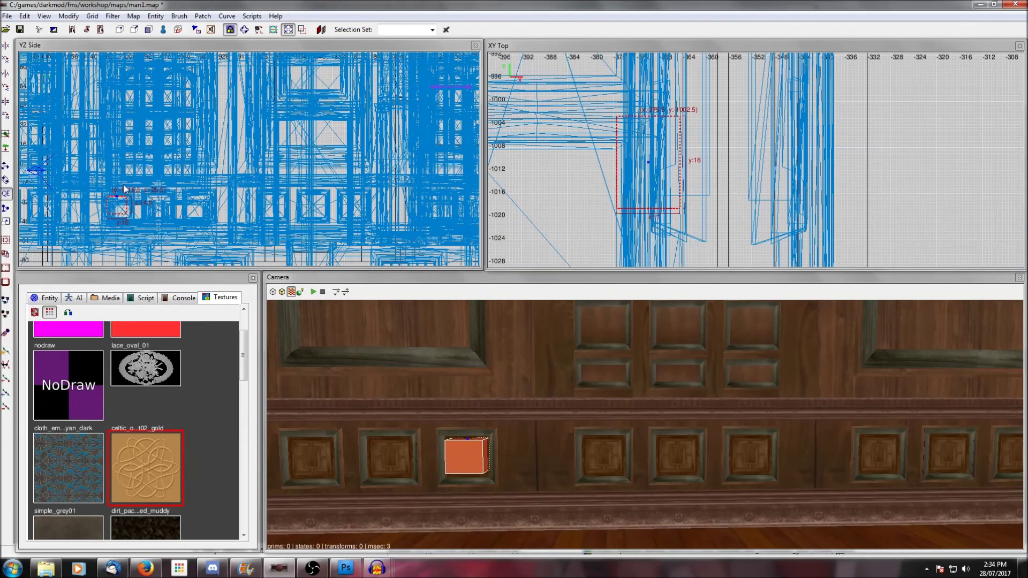
# Retexture the brush with the carved walnut panel material and fit the texture to its face
pyautogui.scroll(-5, 144, 429)
pyautogui.click(143, 425)
pyautogui.press('Escape')
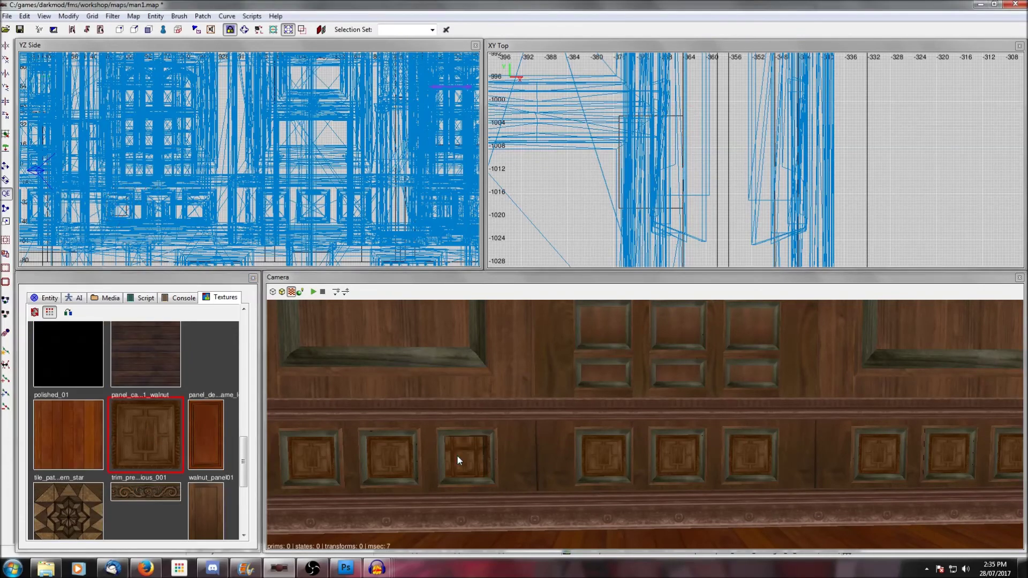
pyautogui.keyDown('shift'); pyautogui.click(457, 455); pyautogui.keyUp('shift')
pyautogui.press('s')
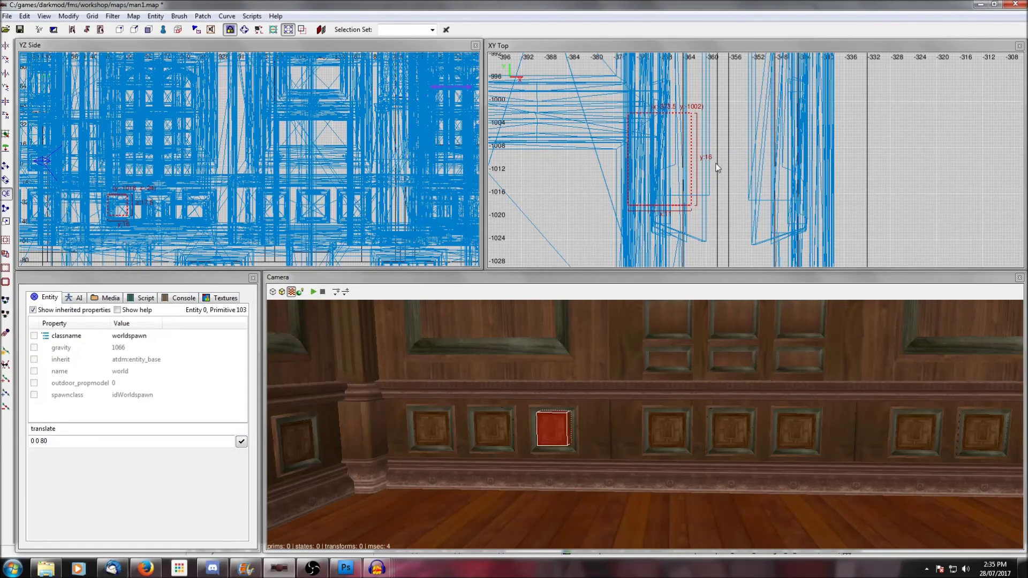
# Turn the small panel brush into an atdm:mover_button entity from the Movers folder
pyautogui.rightClick(718, 168)
pyautogui.click(742, 172)
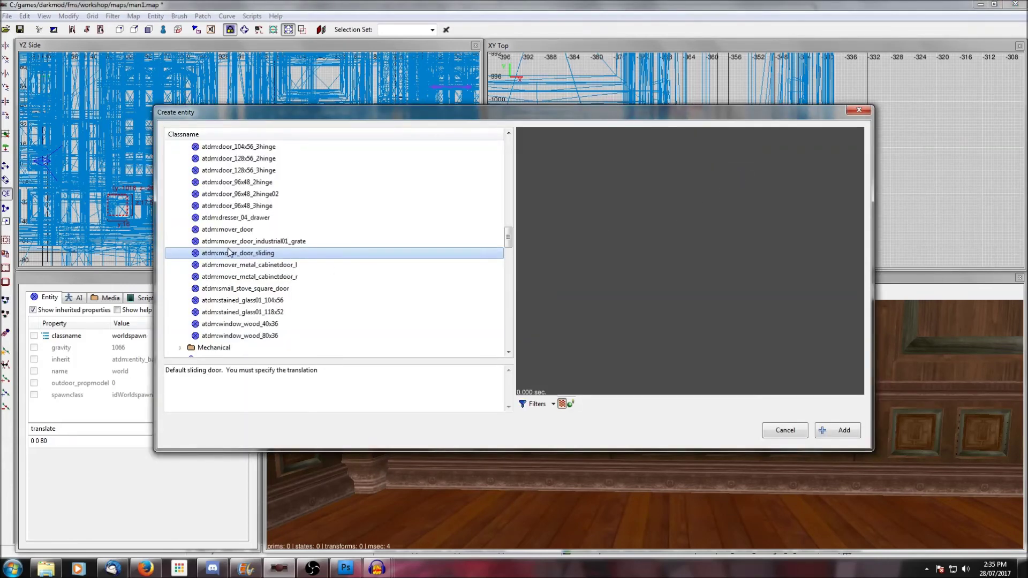
pyautogui.scroll(2, 214, 225)
pyautogui.click(180, 147)
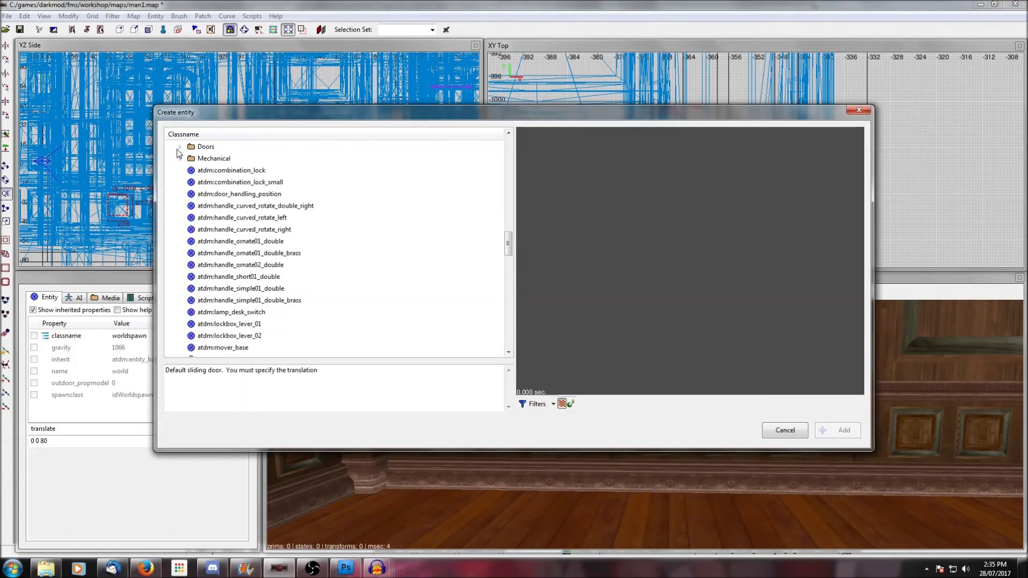
pyautogui.scroll(2, 177, 158)
pyautogui.scroll(-5, 216, 246)
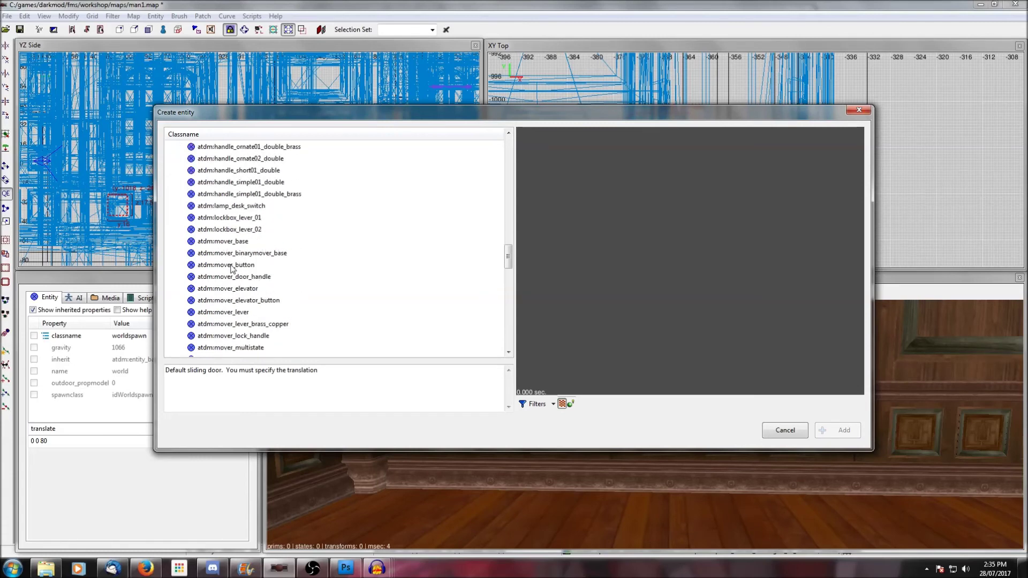
pyautogui.click(233, 266)
pyautogui.click(827, 428)
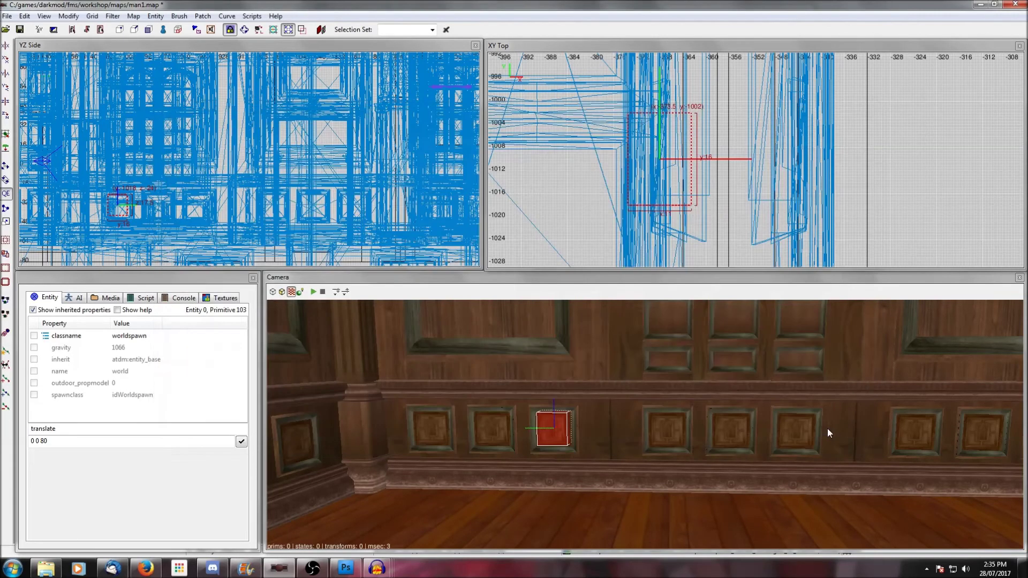
# Set the button's translate property to 0 0.5 0, check its direction in the top view and deselect it
pyautogui.click(33, 311)
pyautogui.click(64, 383)
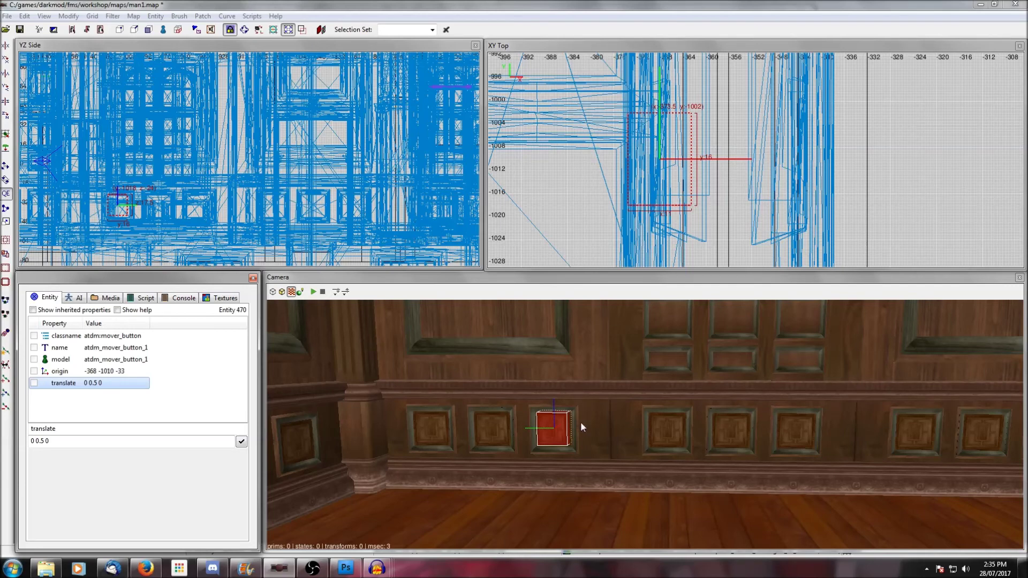
pyautogui.scroll(-5, 714, 151)
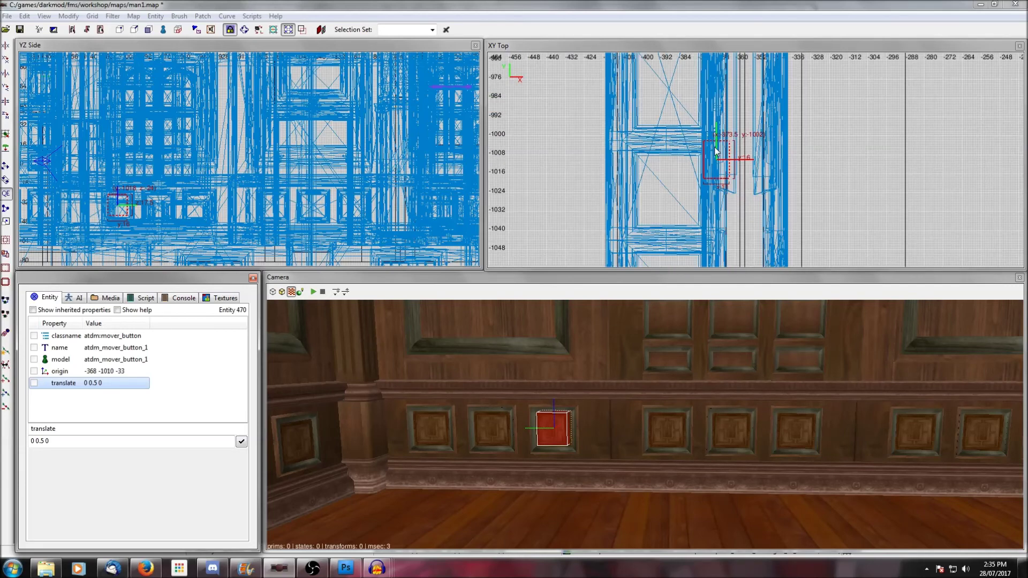
pyautogui.scroll(2, 713, 164)
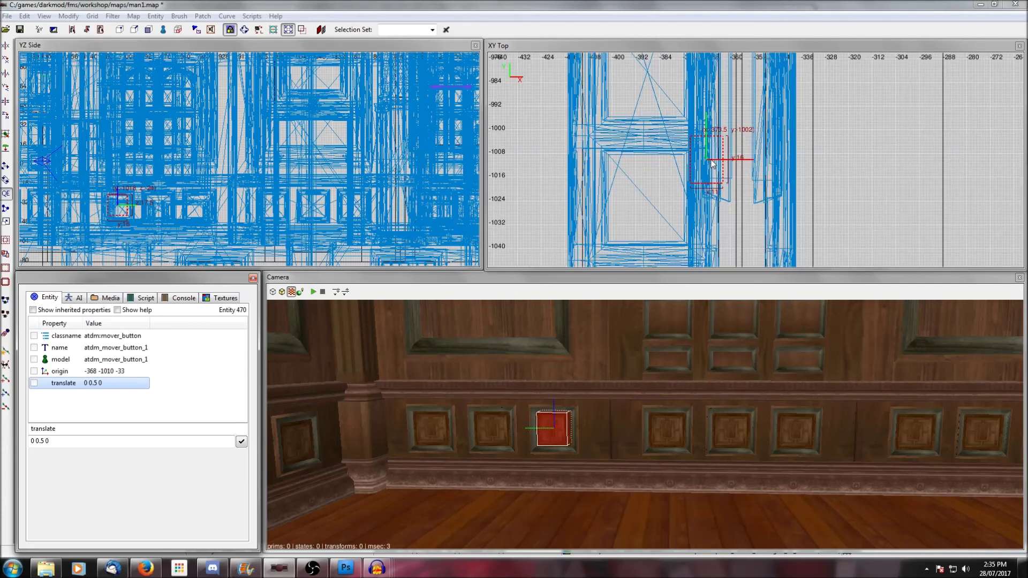
pyautogui.press('Escape')
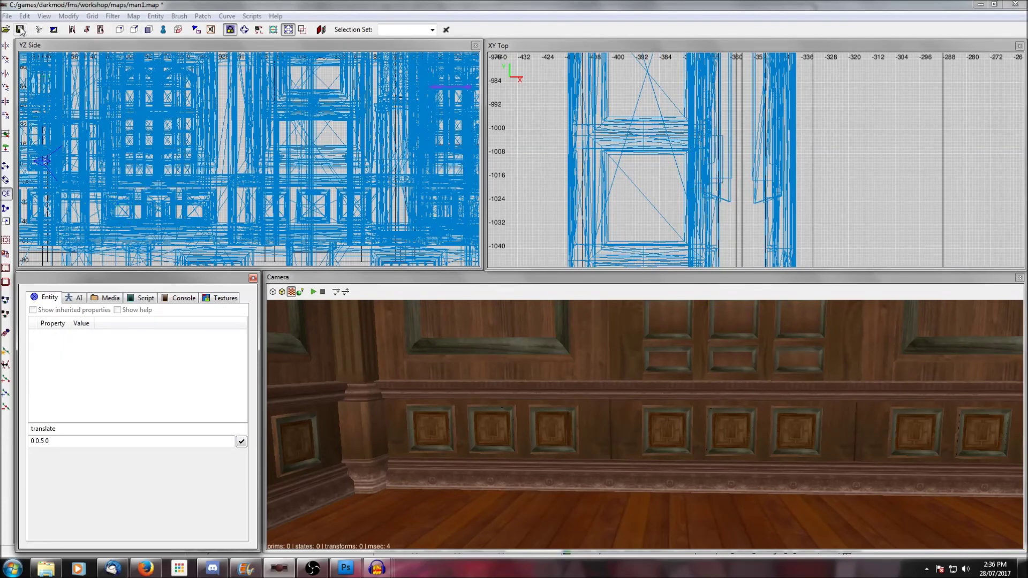
# Connect the wall button to the sliding wall panel as its target and deselect both
pyautogui.keyDown('shift'); pyautogui.click(554, 428); pyautogui.keyUp('shift')
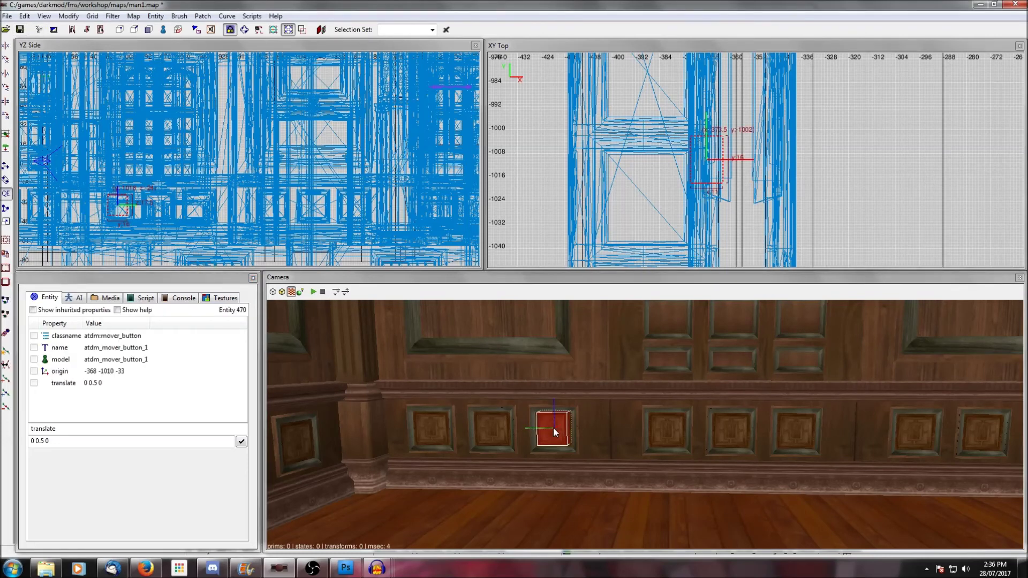
pyautogui.keyDown('shift'); pyautogui.click(705, 364); pyautogui.keyUp('shift')
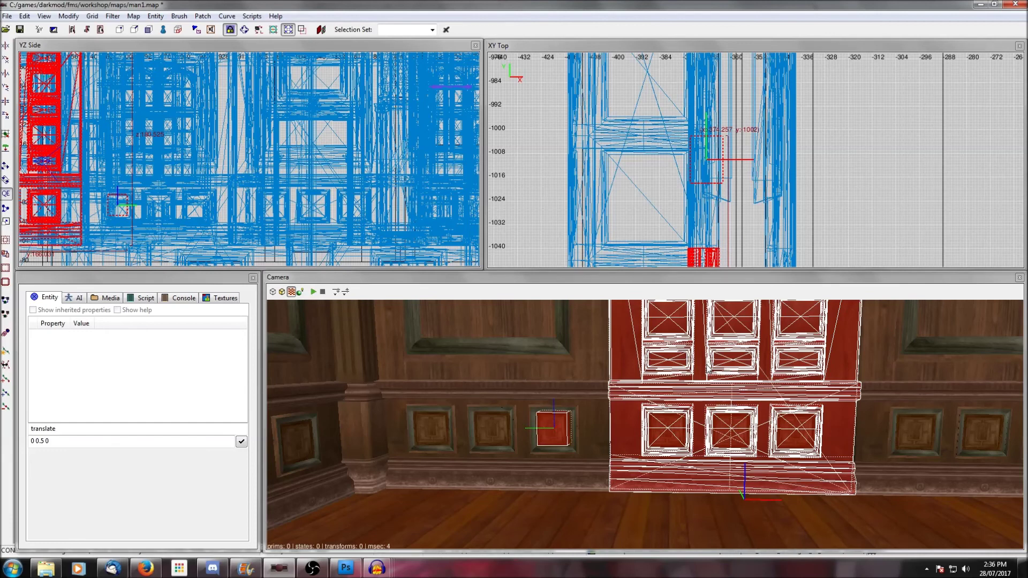
pyautogui.hotkey('ctrl', 'k')
pyautogui.press('Escape')
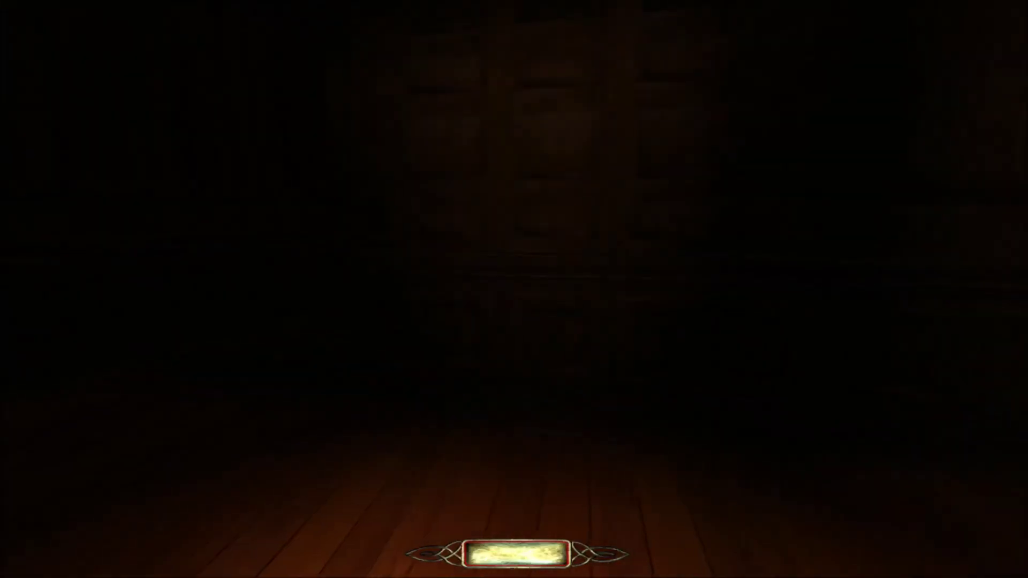
# Walk up to the sliding wall panel in the game and inspect it and the small panel button beside it
pyautogui.press('w')
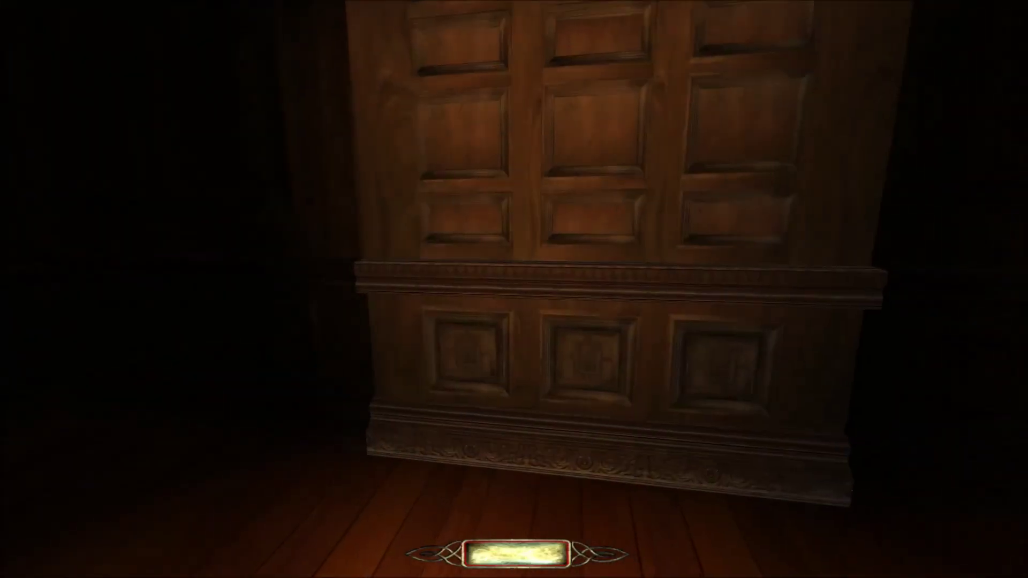
pyautogui.press('a')
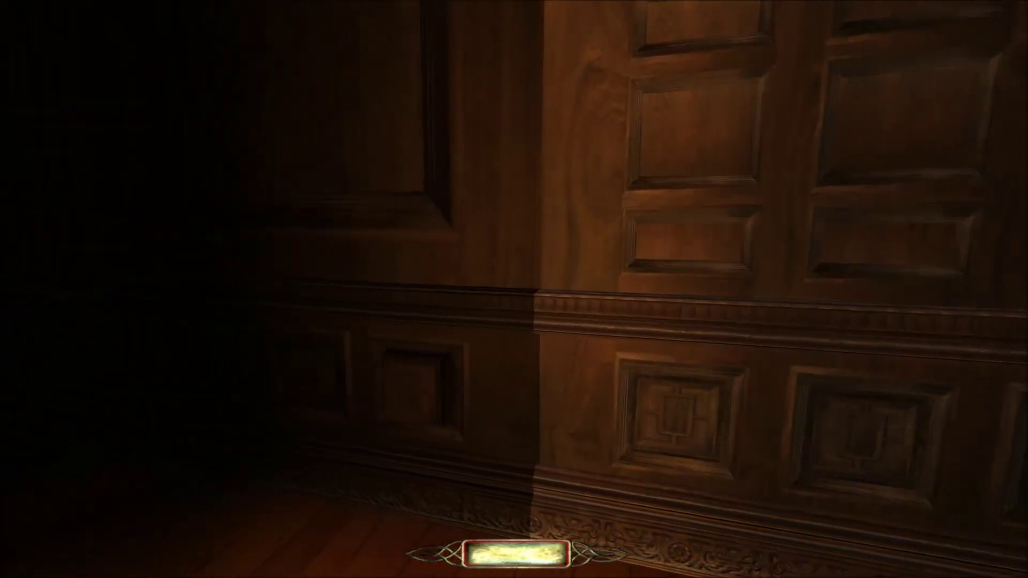
pyautogui.press('d')
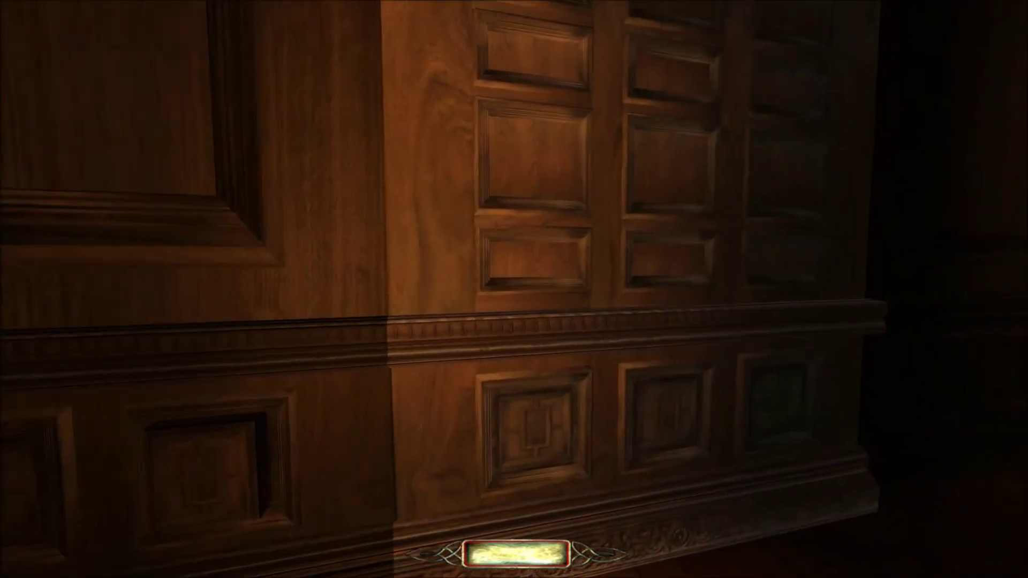
pyautogui.press('a')
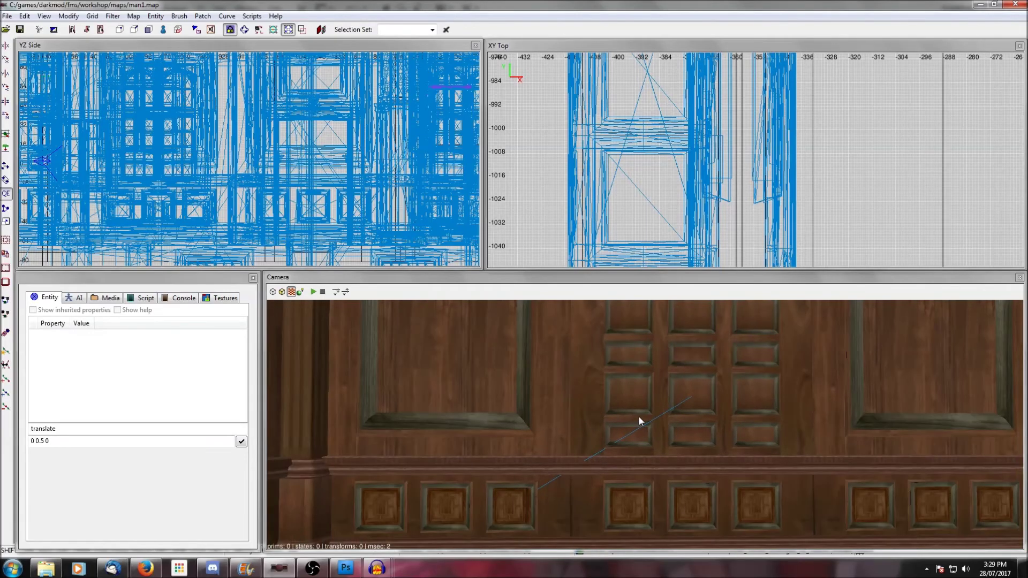
# Set the sliding wall panel's inherited frobable property to 0, deselect the panel and save the map
pyautogui.keyDown('shift'); pyautogui.click(638, 420); pyautogui.keyUp('shift')
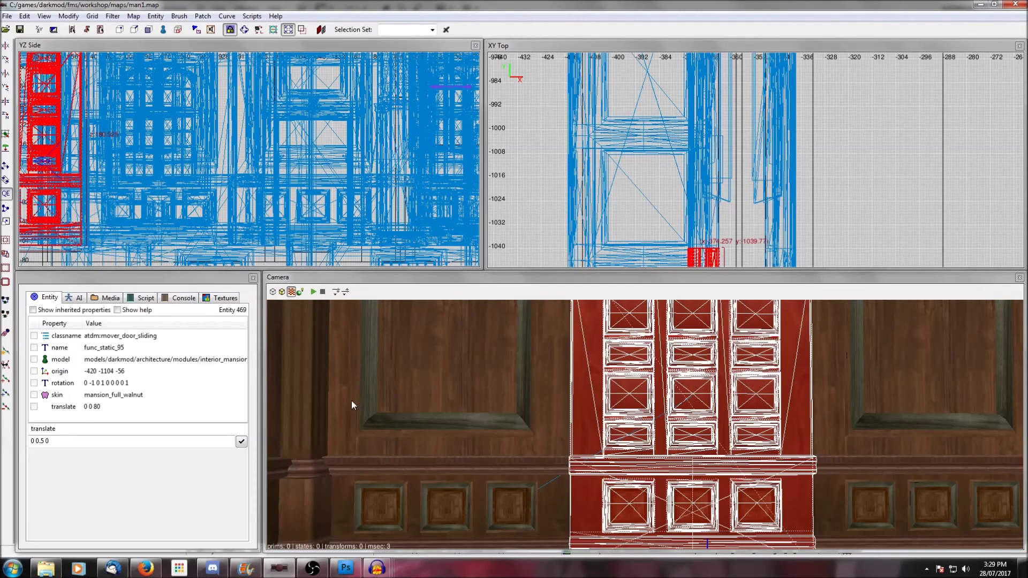
pyautogui.click(32, 310)
pyautogui.scroll(-3, 71, 375)
pyautogui.scroll(-2, 71, 379)
pyautogui.click(65, 360)
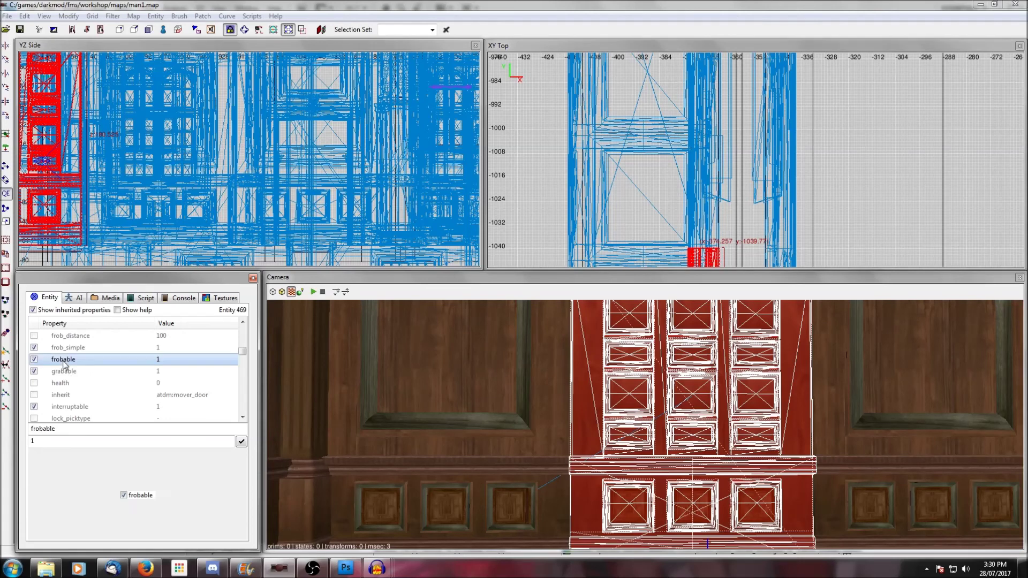
pyautogui.click(34, 360)
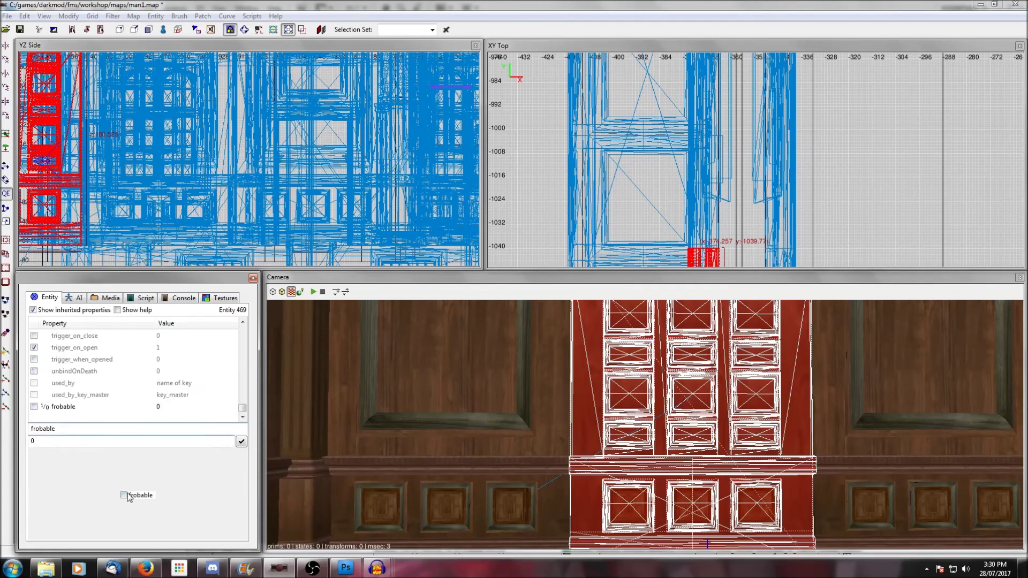
pyautogui.click(32, 310)
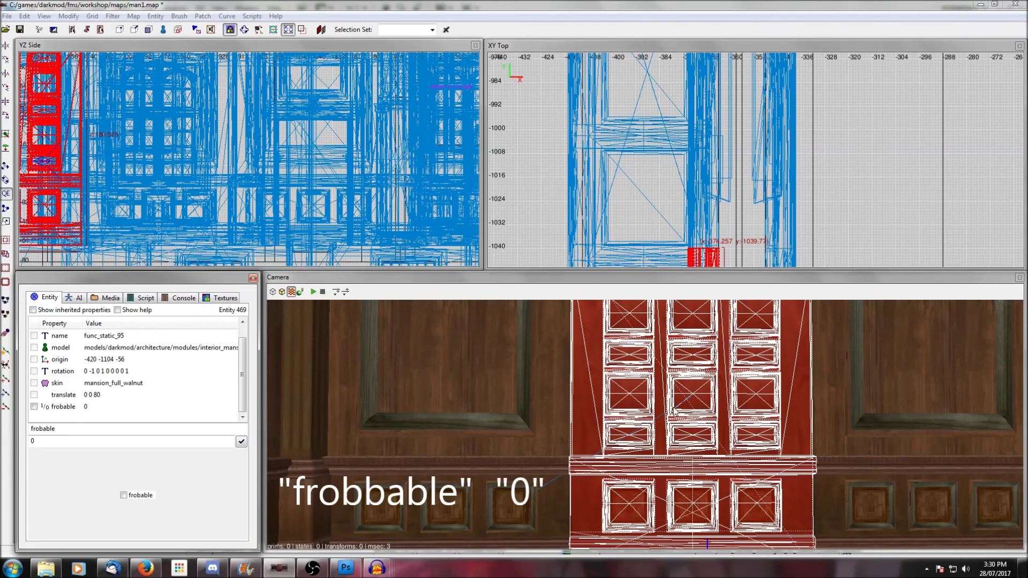
pyautogui.press('Escape')
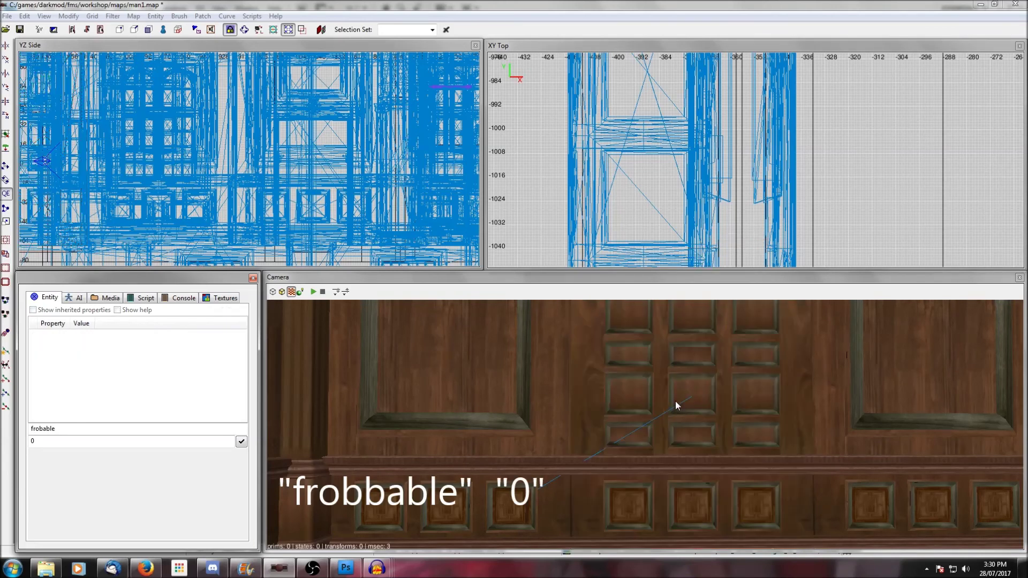
pyautogui.click(21, 29)
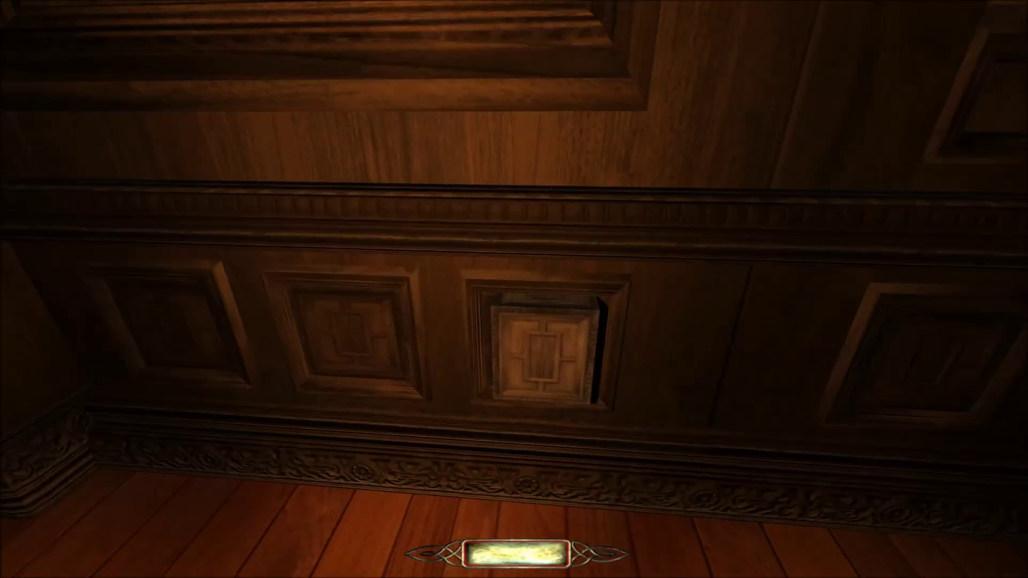
# Operate the hidden panel button in the game and walk through the wall opening to test it
pyautogui.rightClick(514, 289)
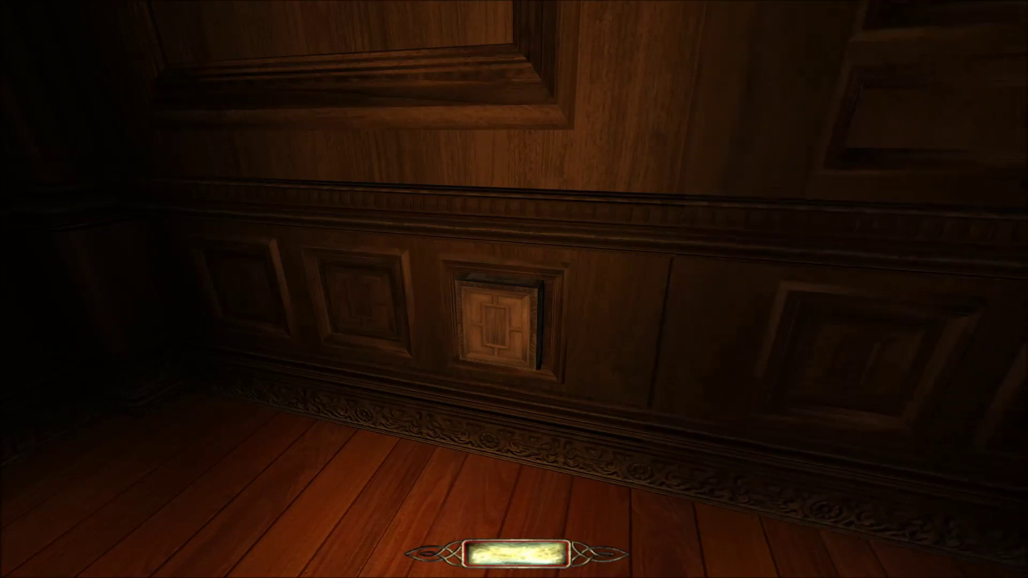
pyautogui.rightClick(514, 289)
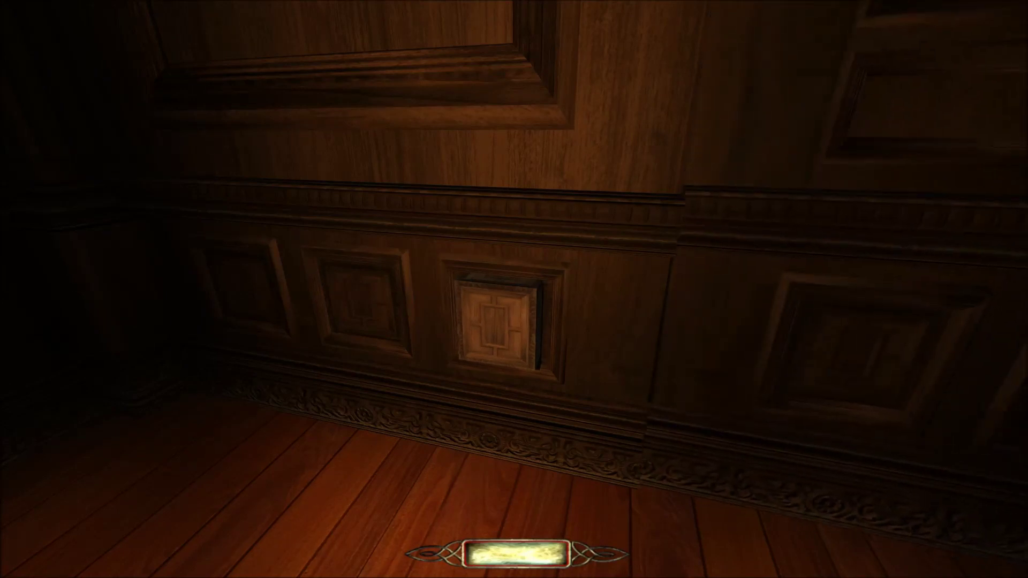
pyautogui.press('w')
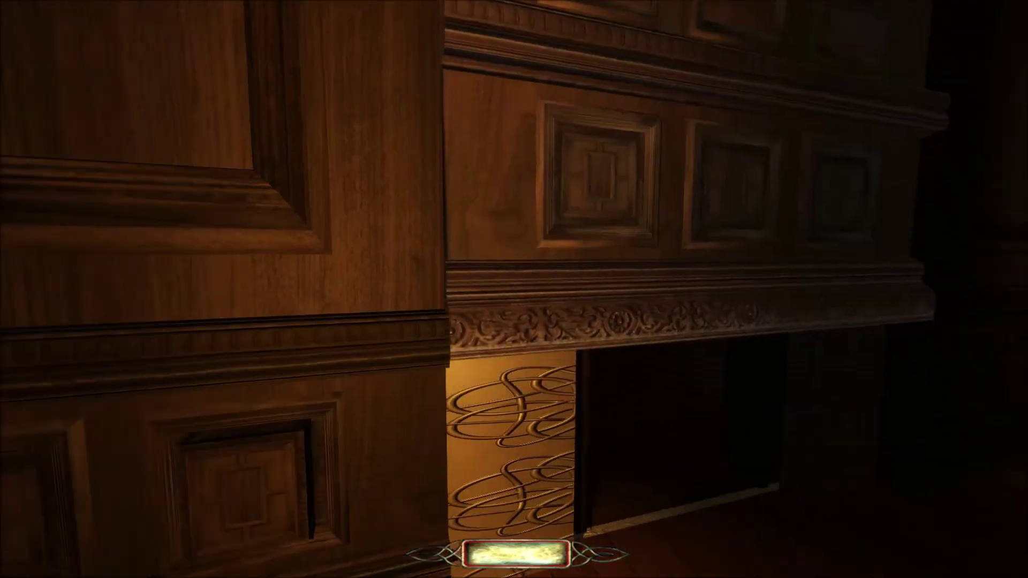
pyautogui.press('w')
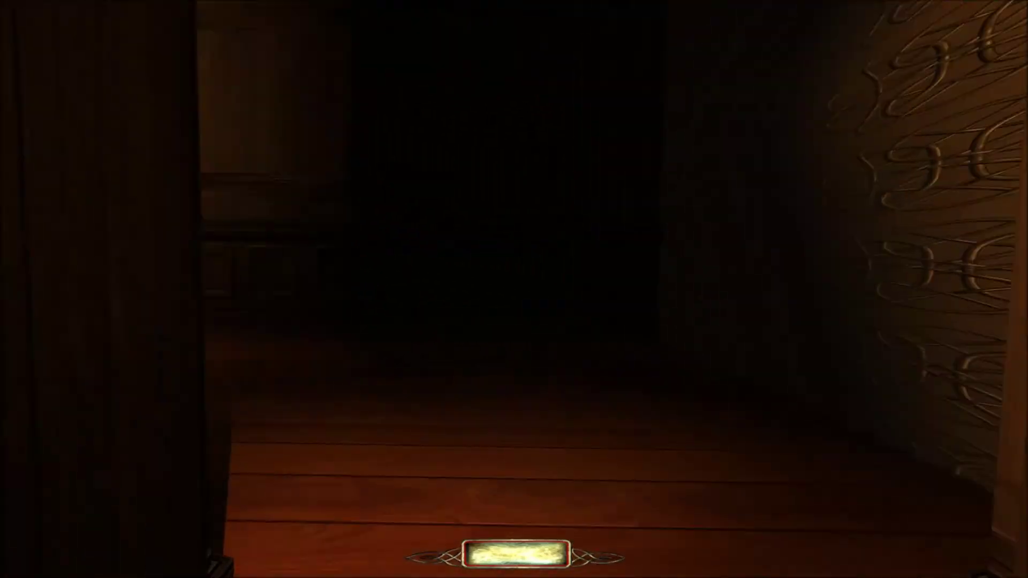
pyautogui.press('w')
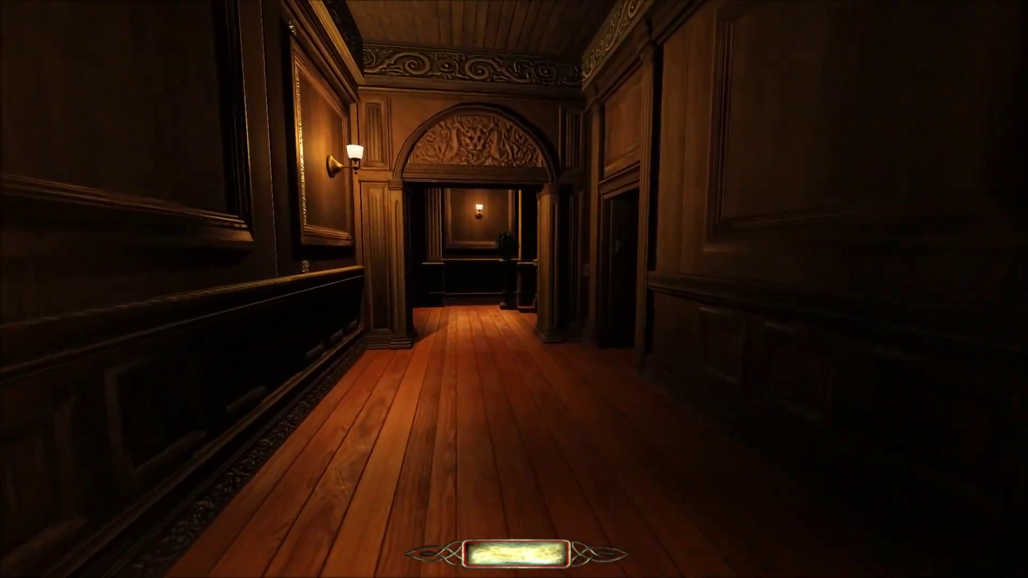
# Walk around the bookcase in the game and inspect it and the wall panel beside it
pyautogui.press('w')
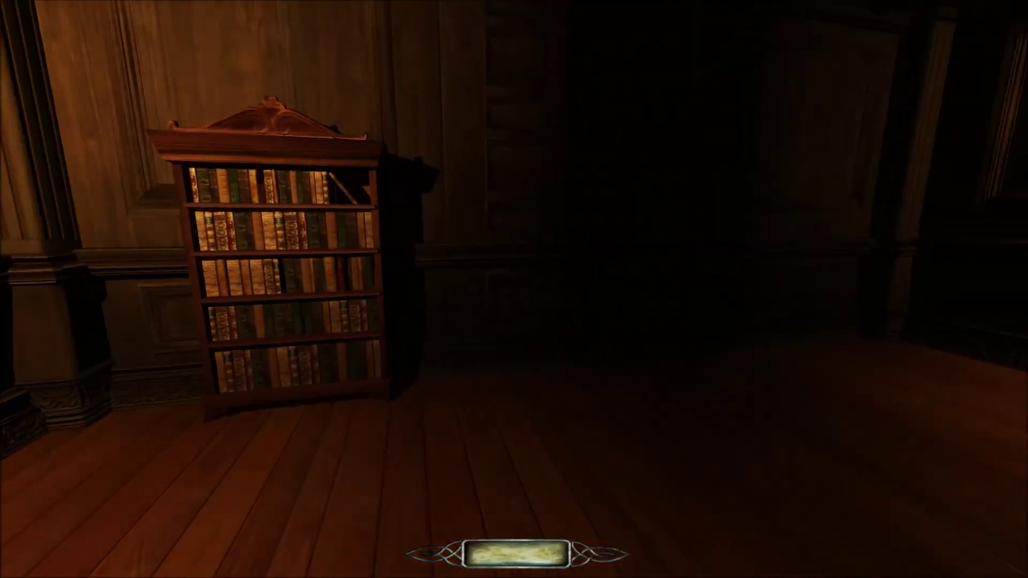
pyautogui.press('w')
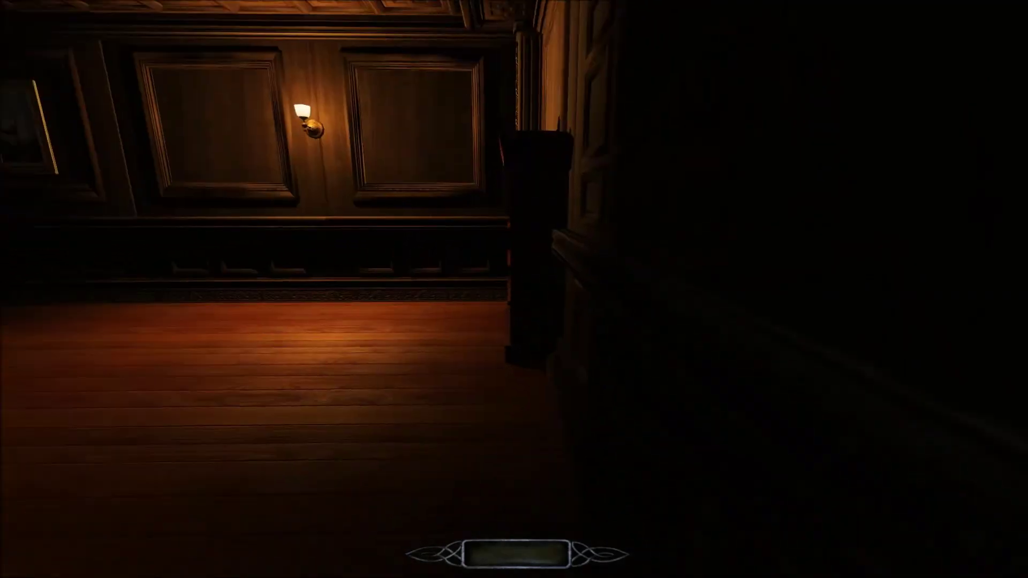
pyautogui.press('f')
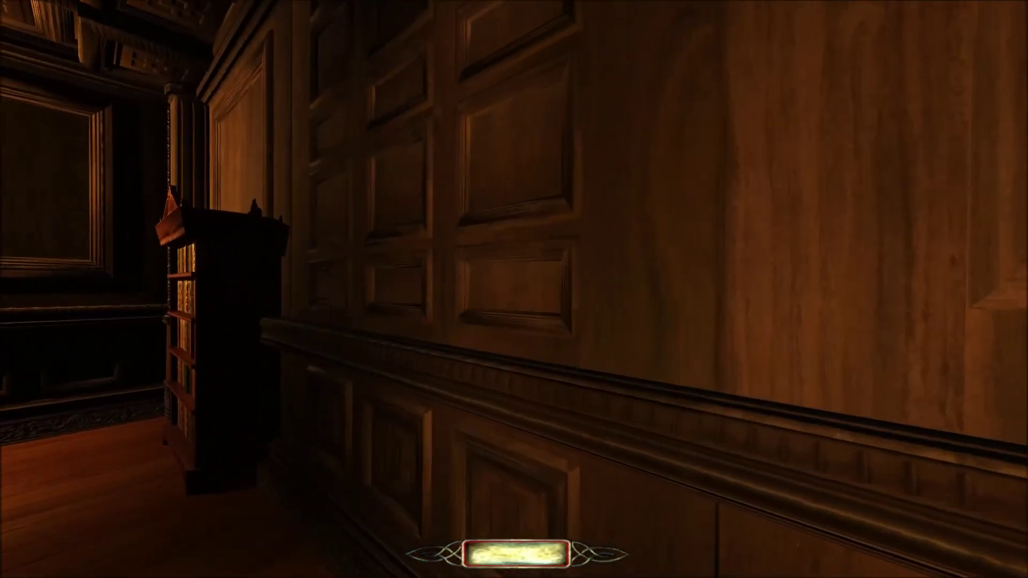
pyautogui.press('w')
pyautogui.press('a')
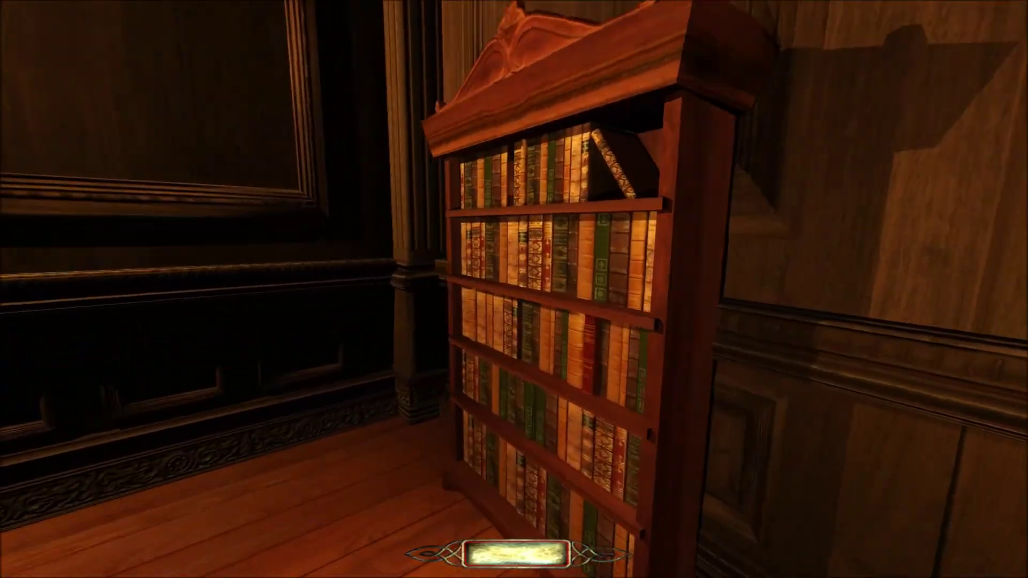
# Operate the red book on the bookcase shelf as a secret switch and inspect the wall panel and bookcase
pyautogui.press('w')
pyautogui.press('w')
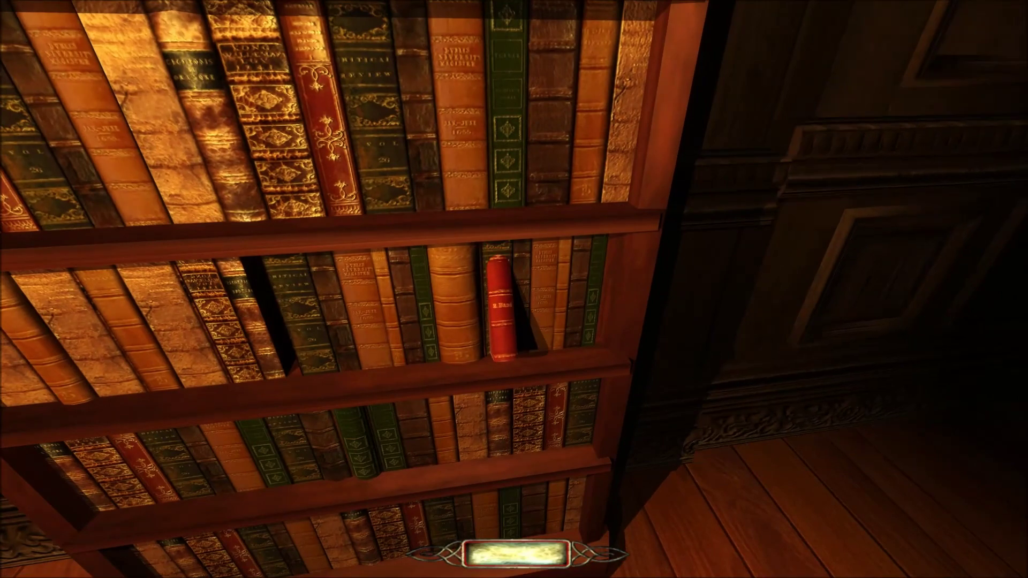
pyautogui.press('w')
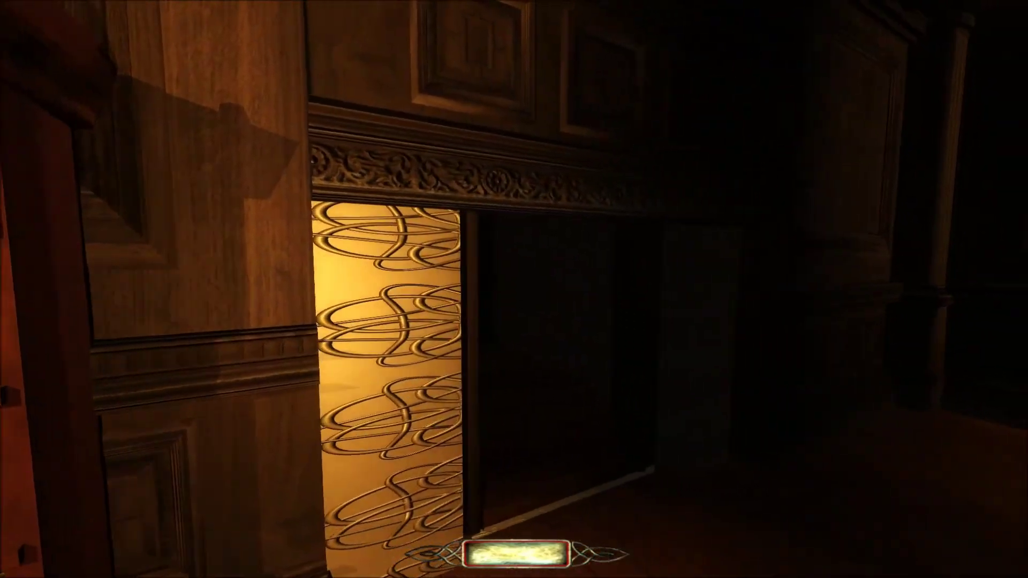
pyautogui.press('w')
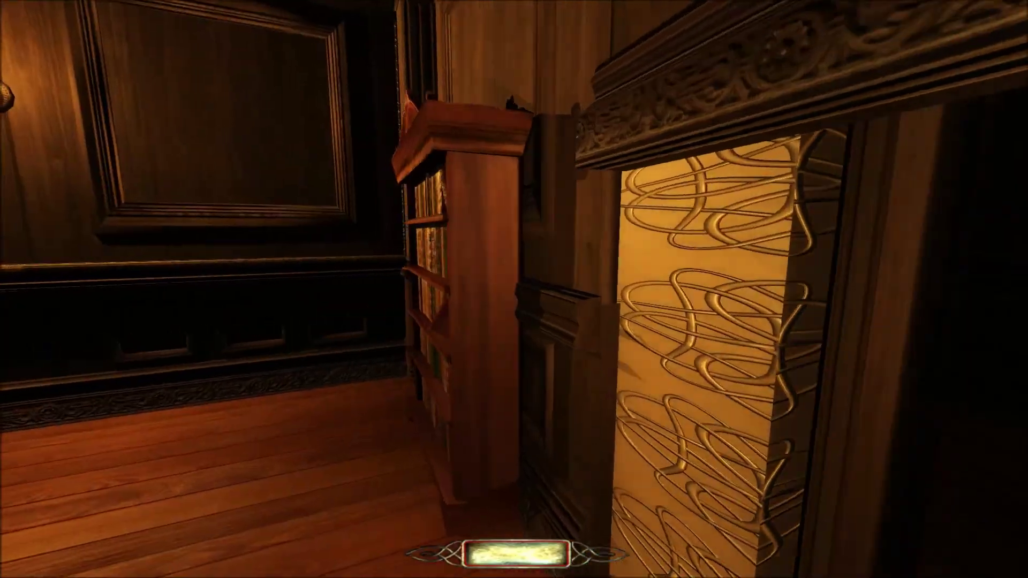
pyautogui.press('a')
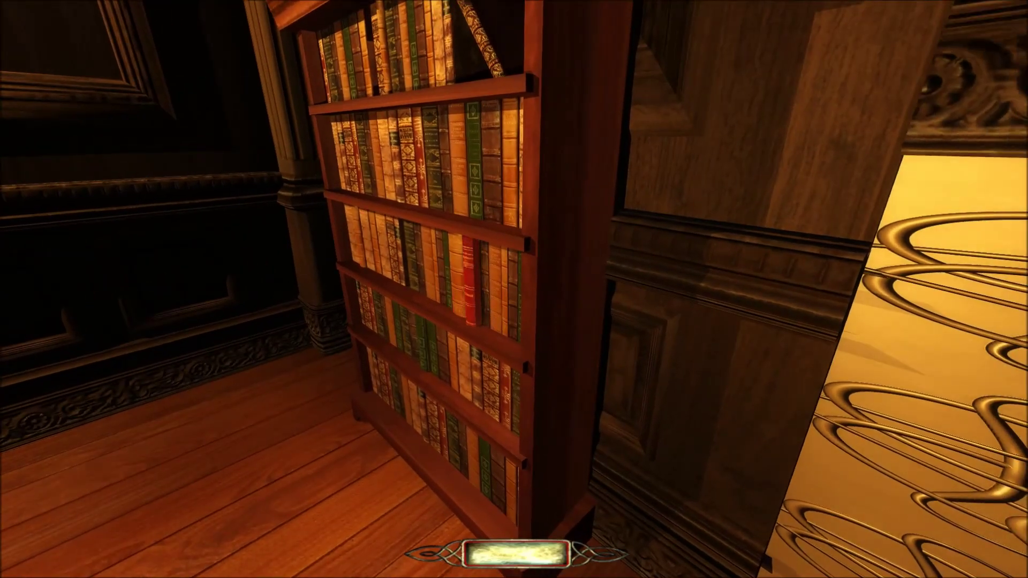